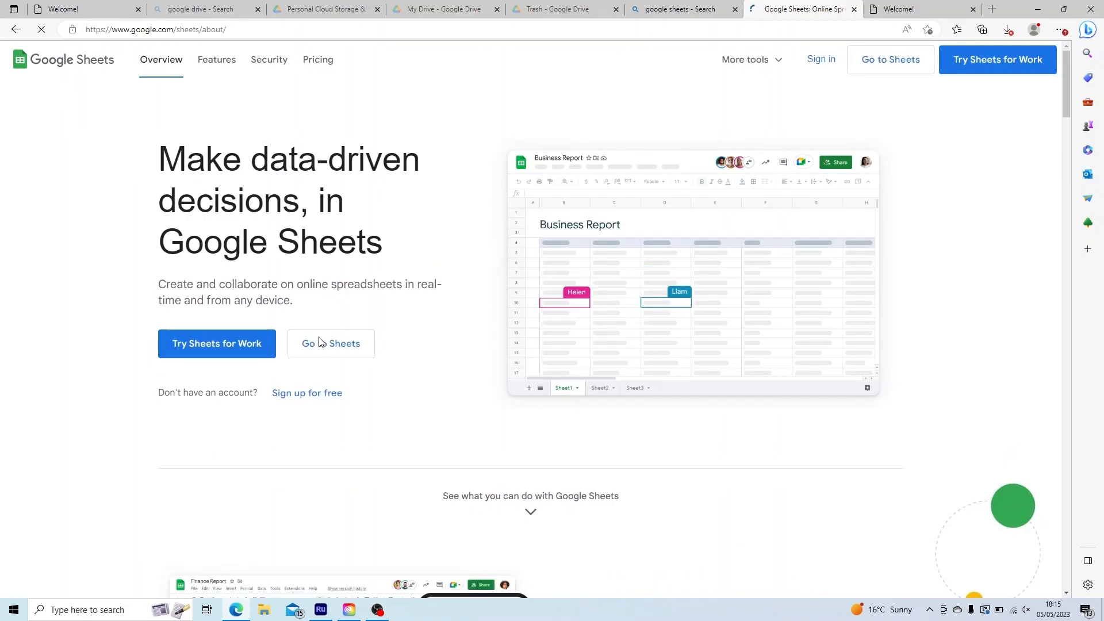
Go to the Google Sheets home page and create a blank spreadsheet
left_click(328, 349)
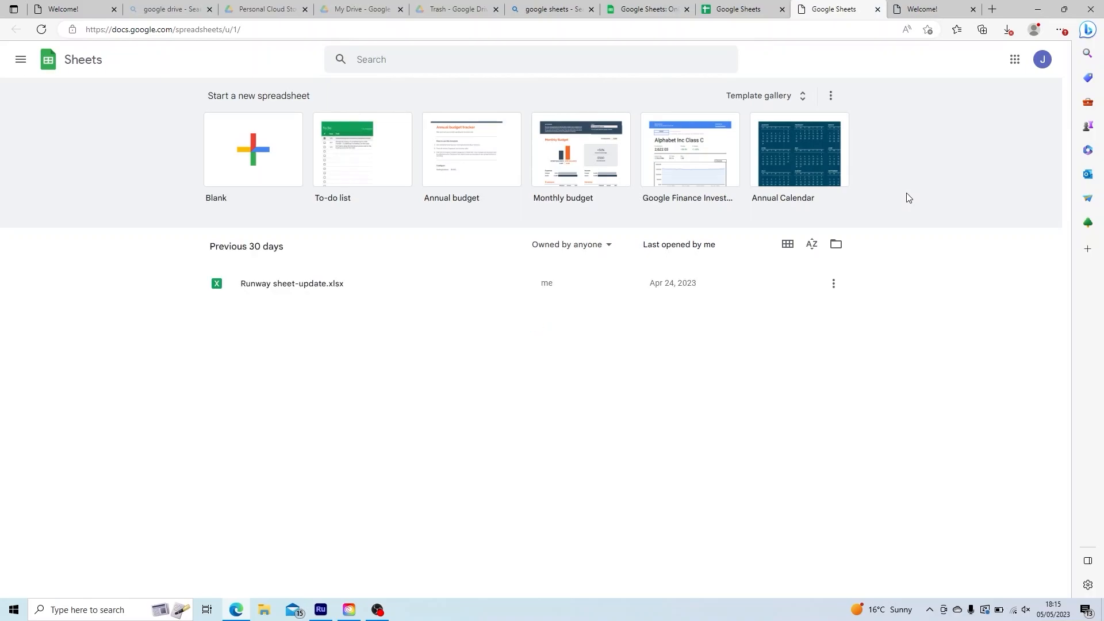
left_click(264, 160)
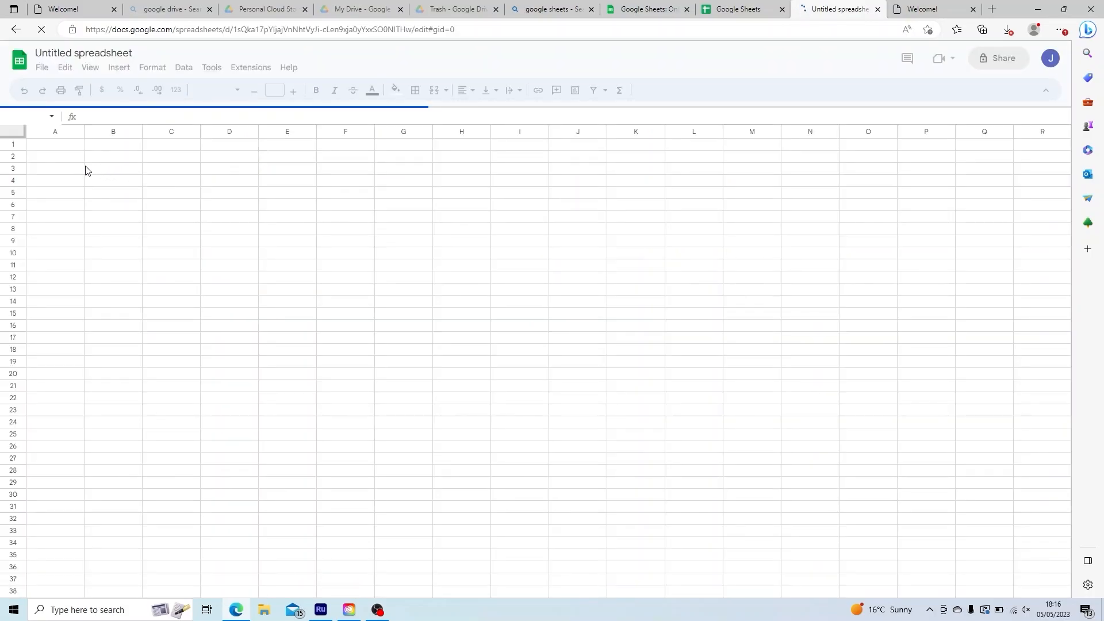
left_click(86, 168)
left_click(74, 157)
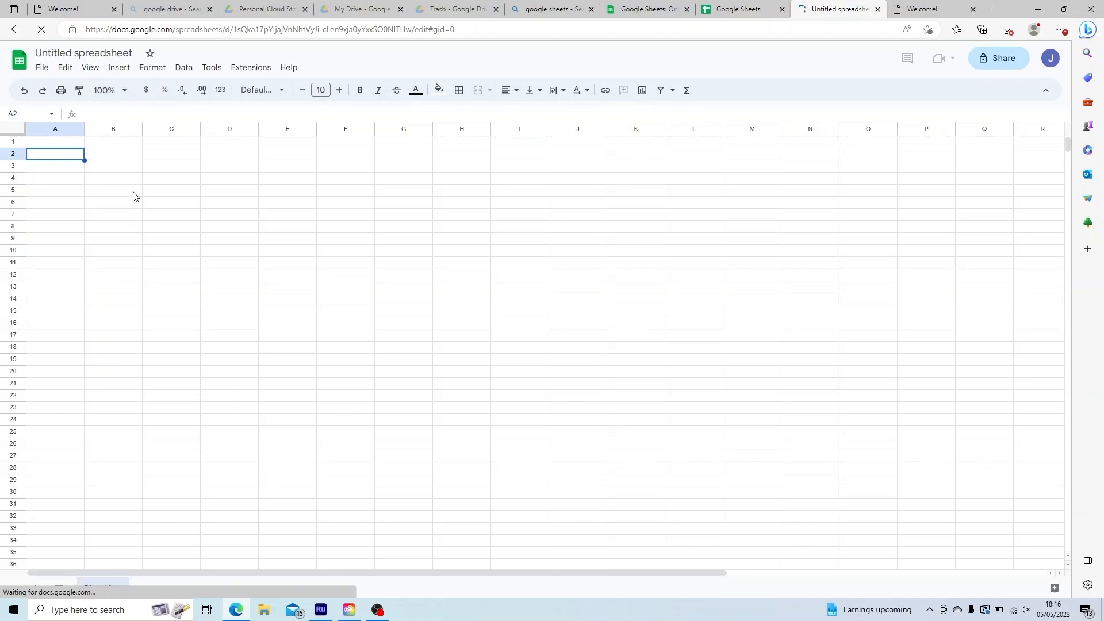
left_click(121, 160)
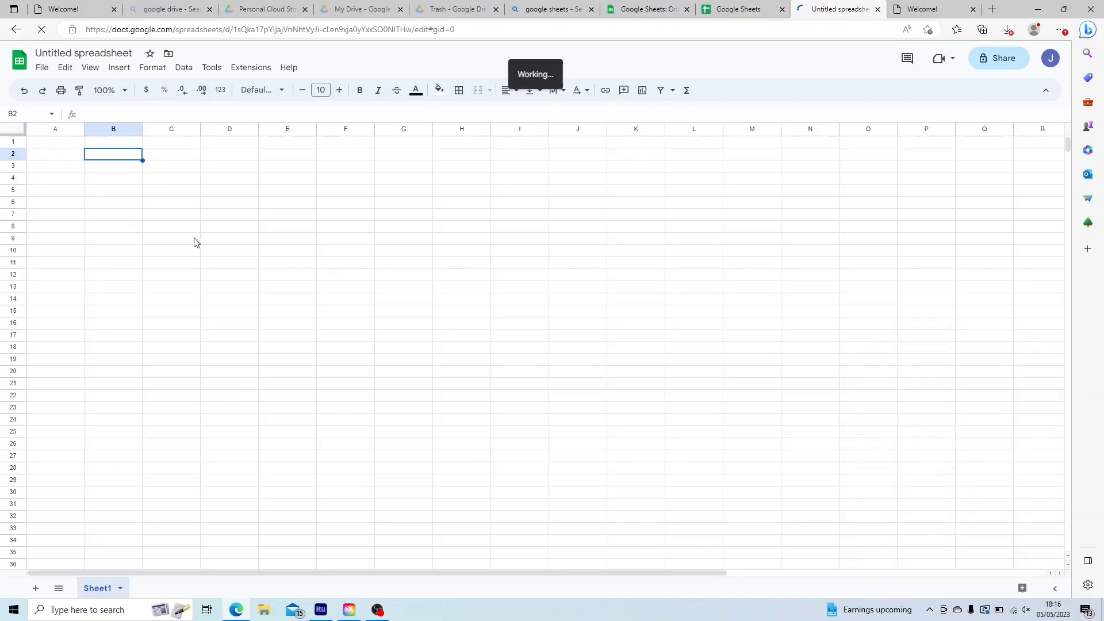
left_click(74, 167)
left_click(170, 179)
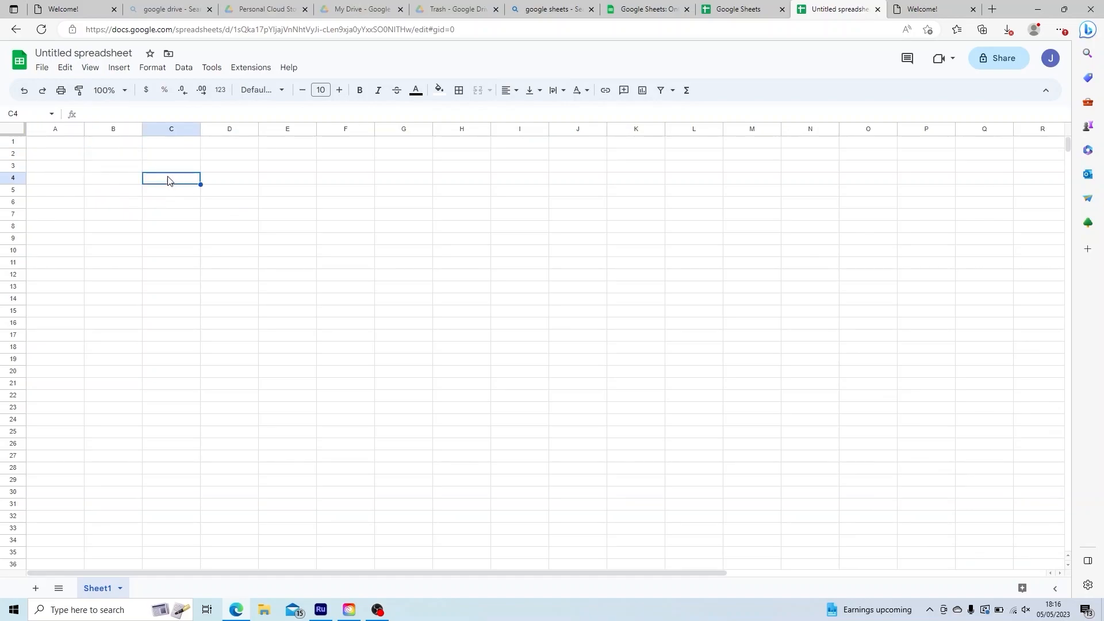
left_click(120, 589)
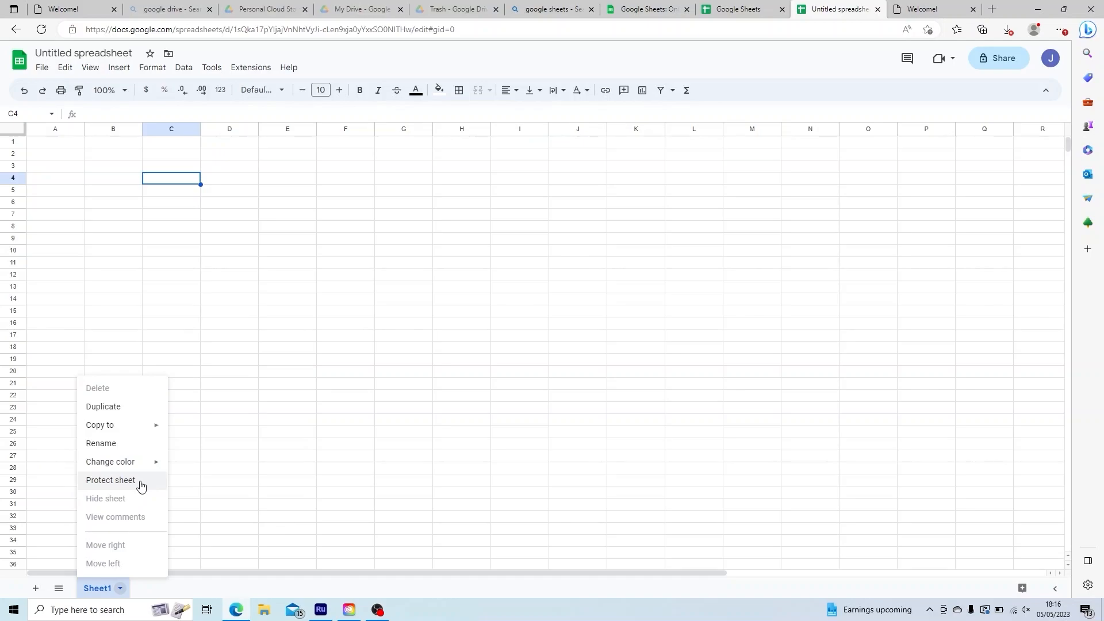
left_click(274, 530)
Add a second sheet and enter the heading "incomes" in cell B5
left_click(35, 588)
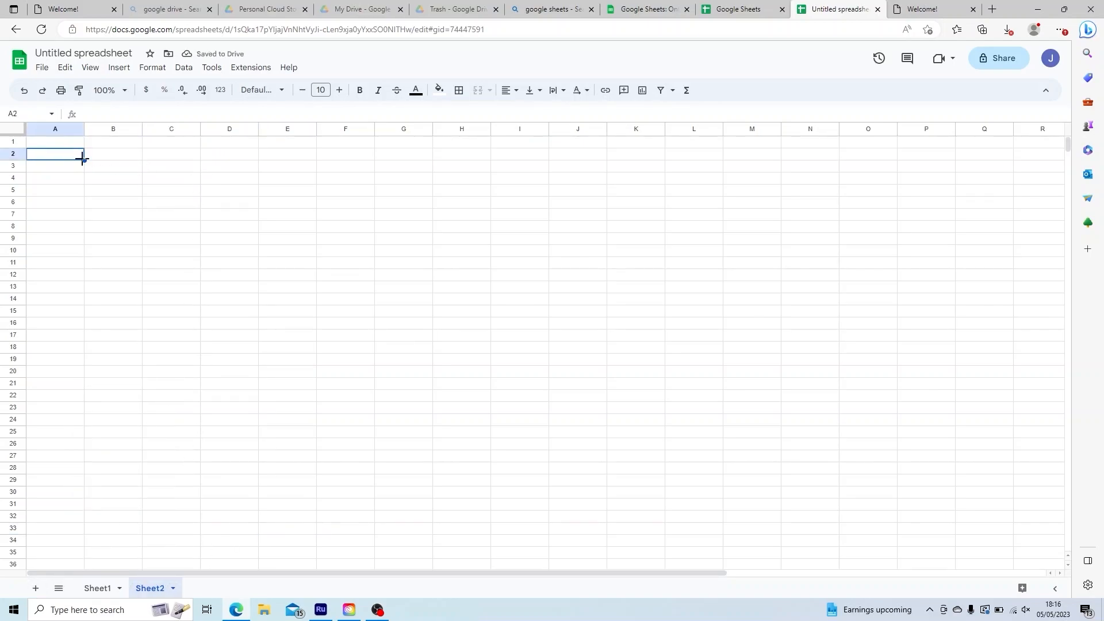
left_click(96, 185)
type("inco")
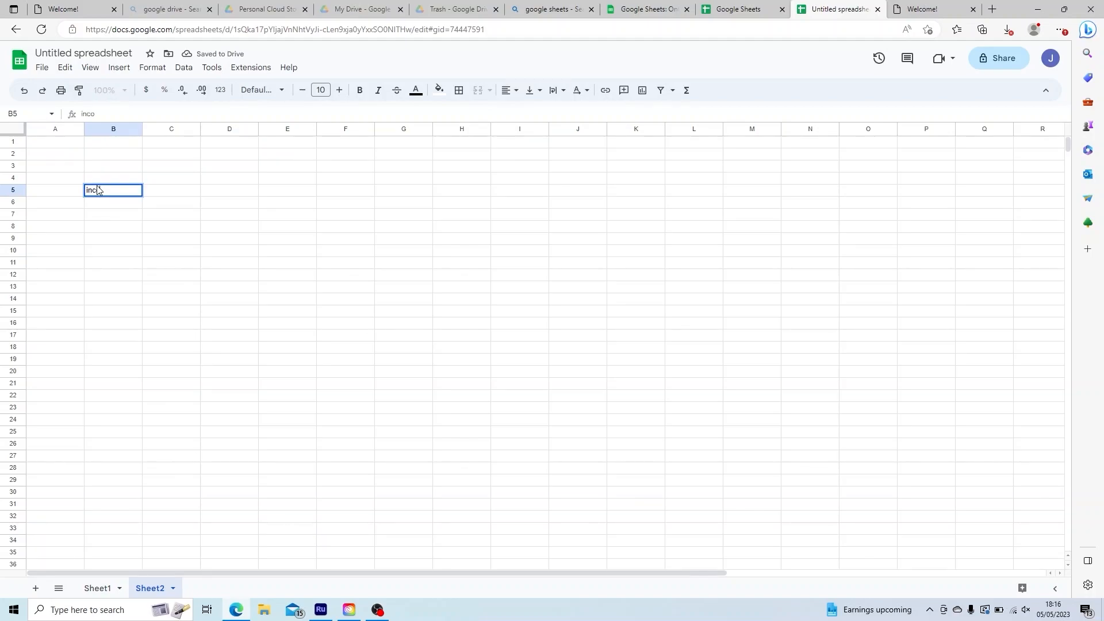
type("mes")
key("Return")
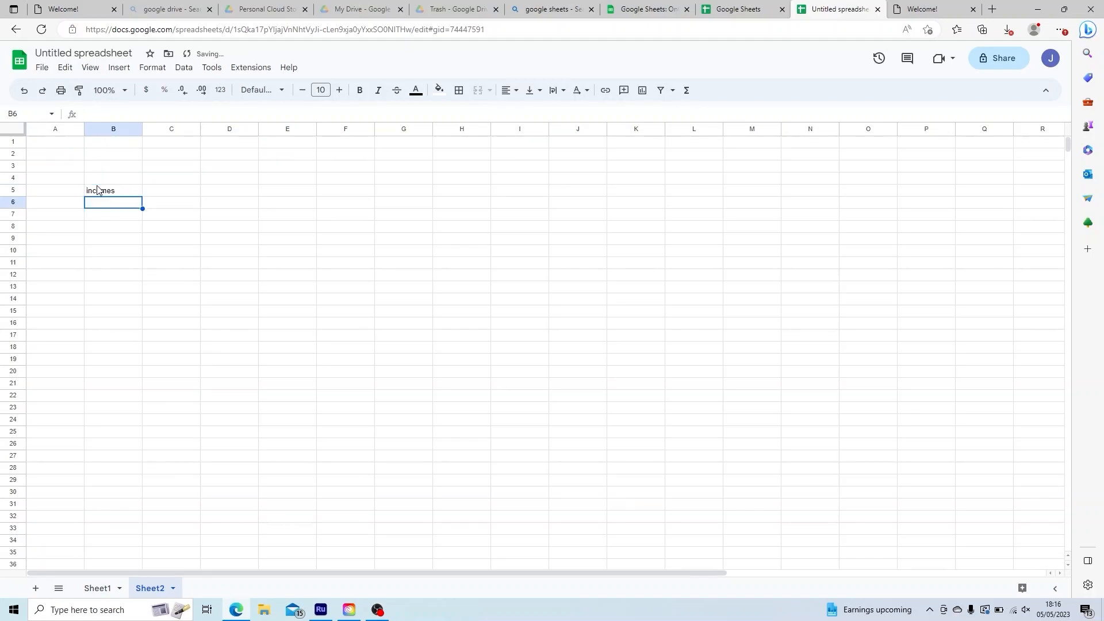
List the income sources in B6:B8: one wage label for each of the two earners, followed by "child support"
type("james wage")
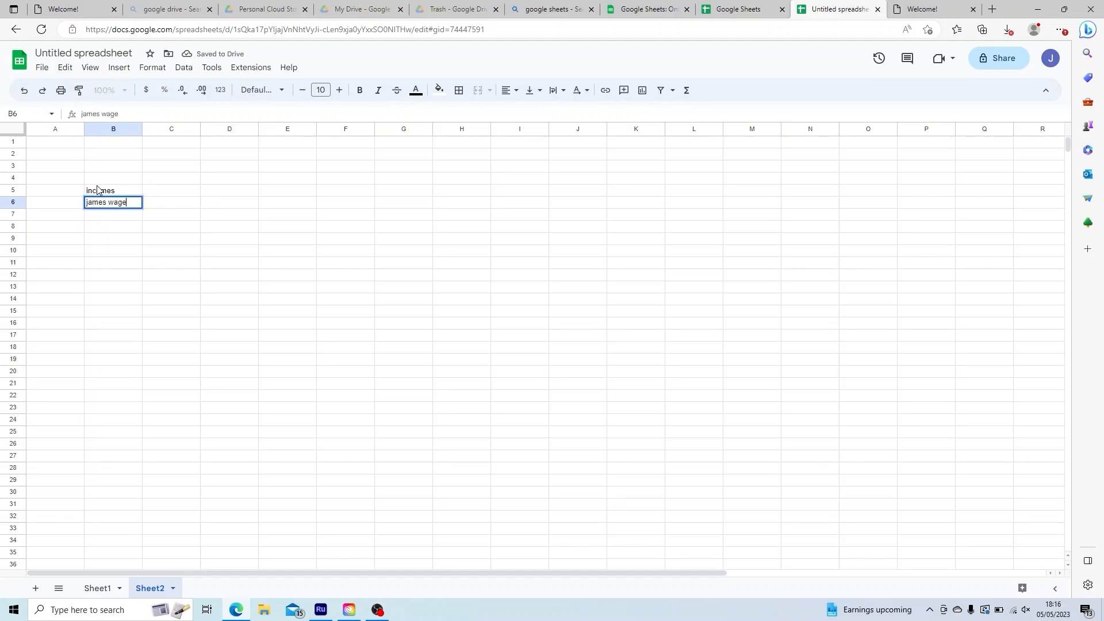
key("Return")
type("beck")
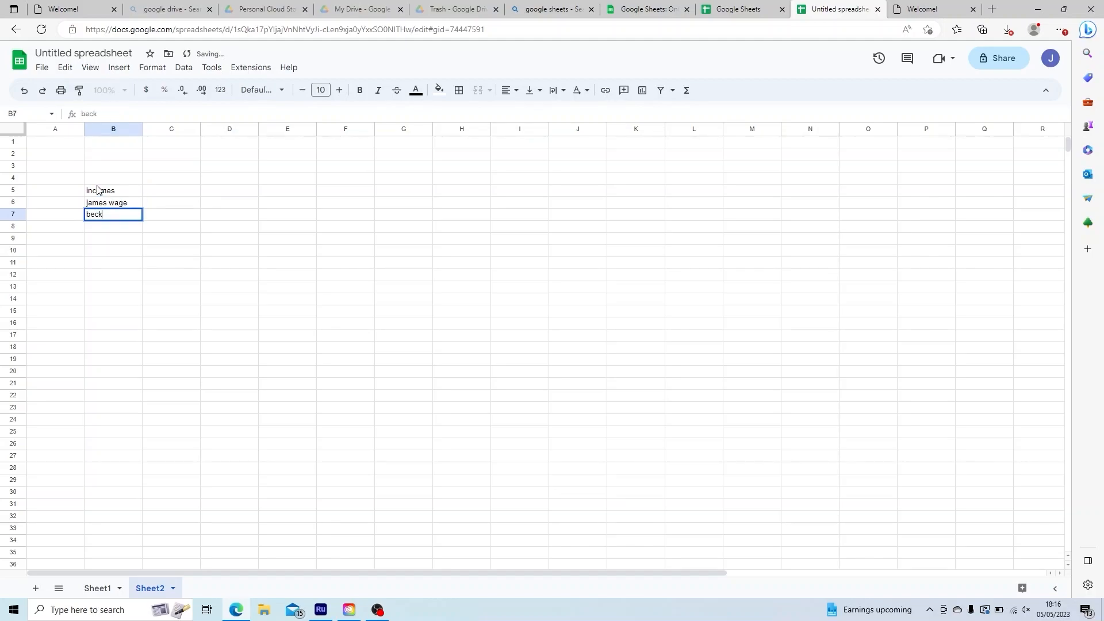
type("ys wage")
key("Return")
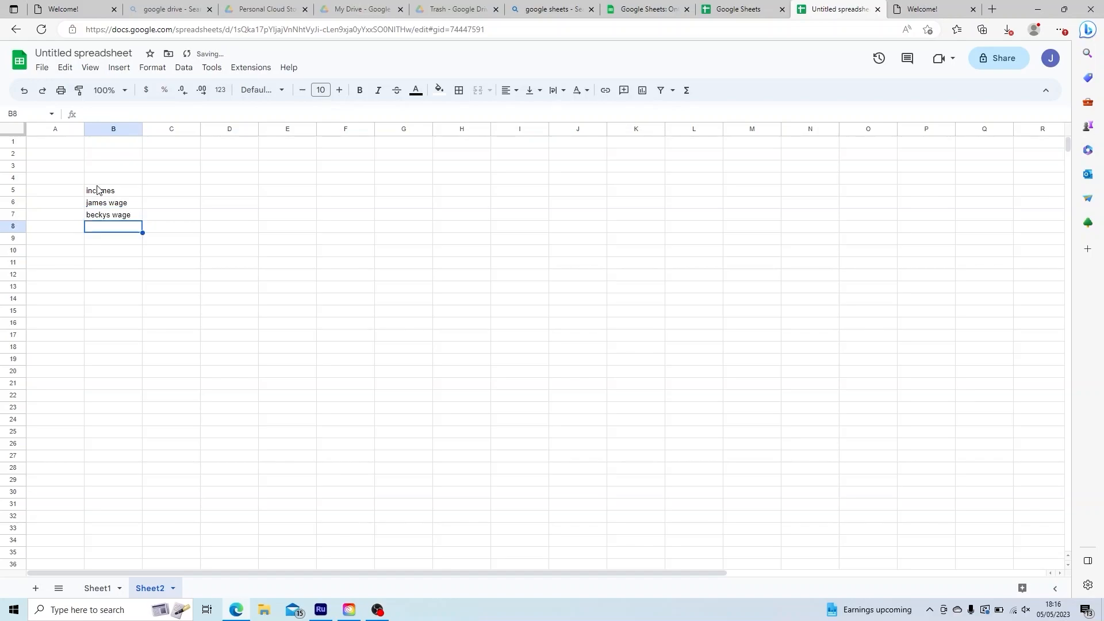
type("child suppor")
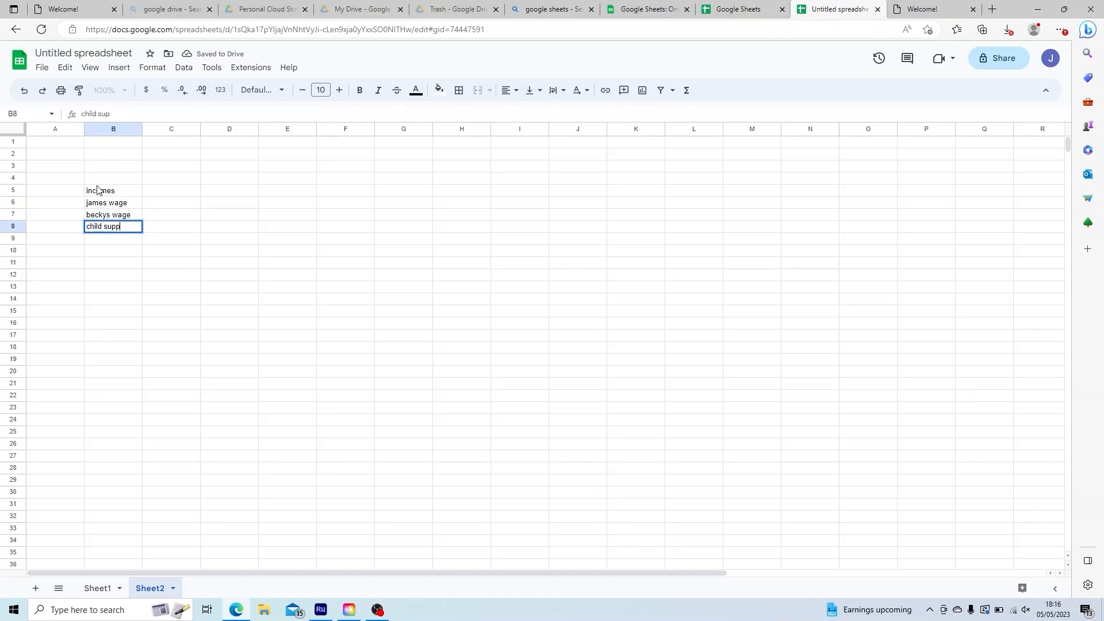
key("Return")
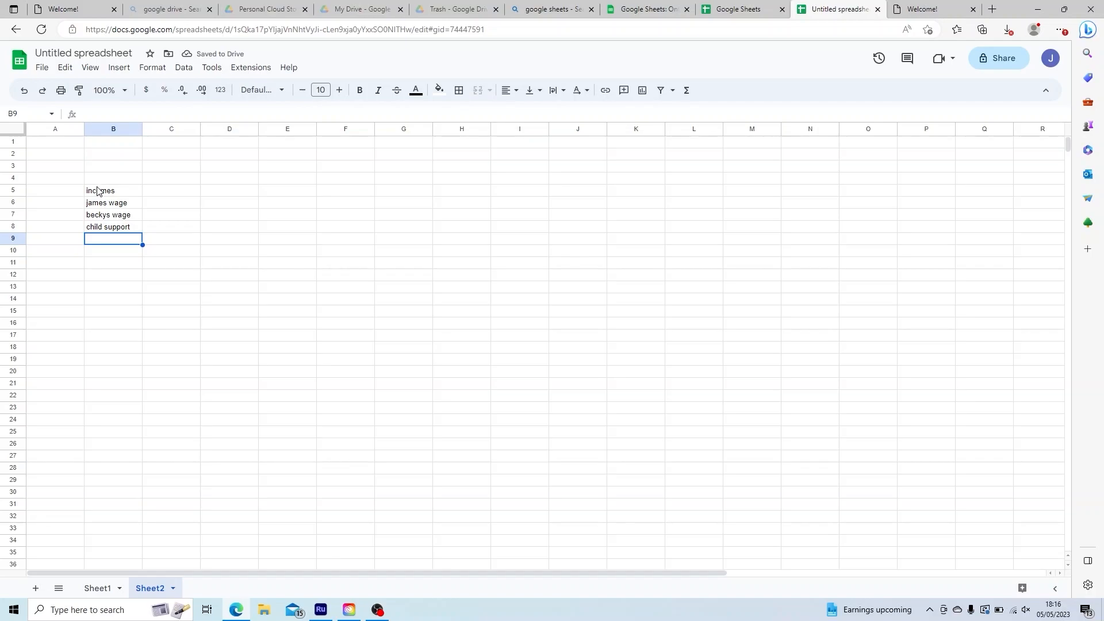
Move the "incomes" heading up to cell B3 and make it bold
left_click(99, 191)
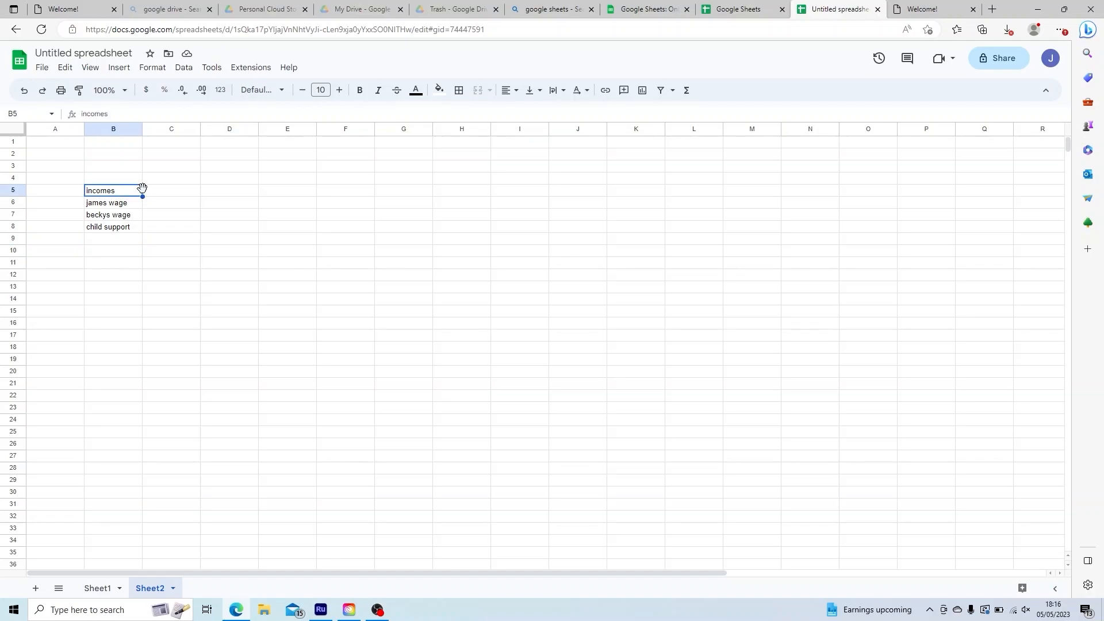
left_click_drag(143, 190, 143, 168)
left_click(360, 92)
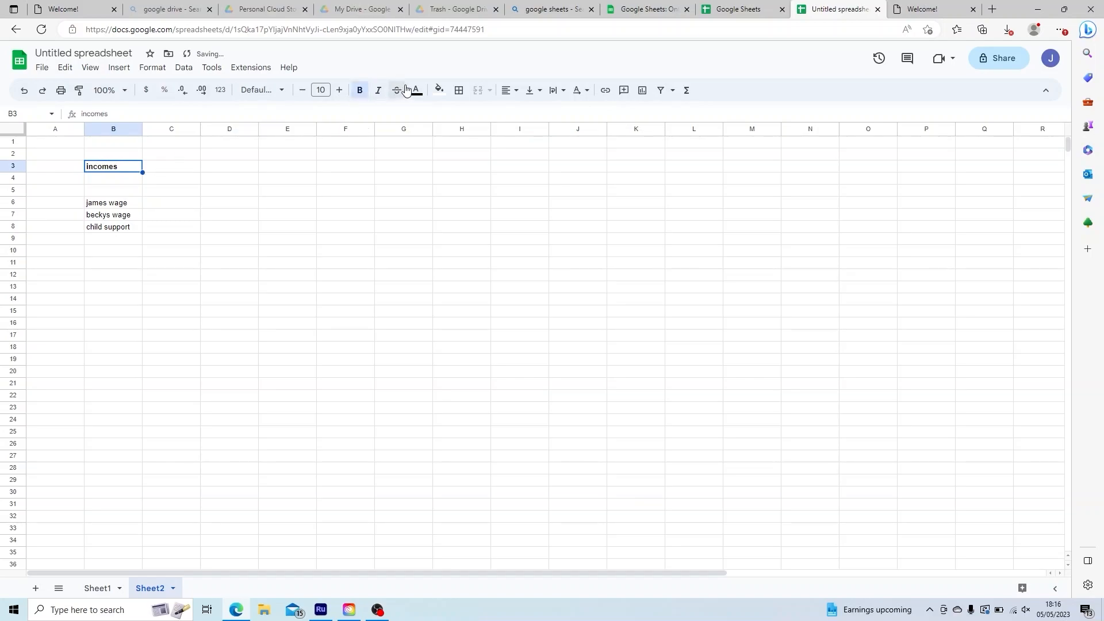
left_click(416, 92)
left_click(417, 92)
left_click(165, 436)
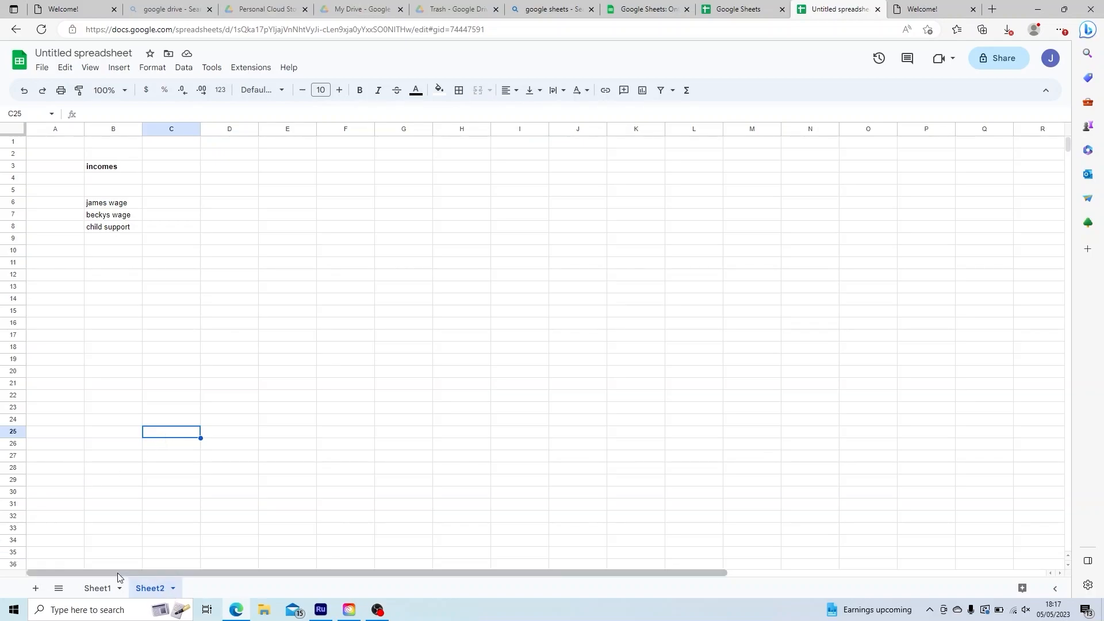
Add a third sheet and rename Sheet2, which holds the income list, as "Income"
left_click(36, 587)
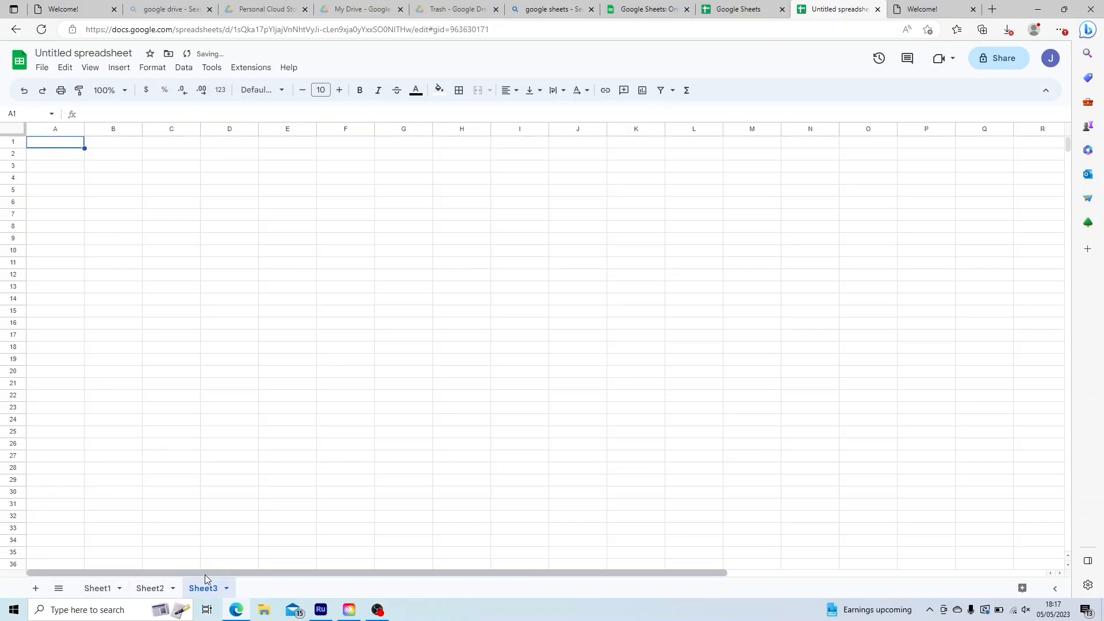
right_click(155, 590)
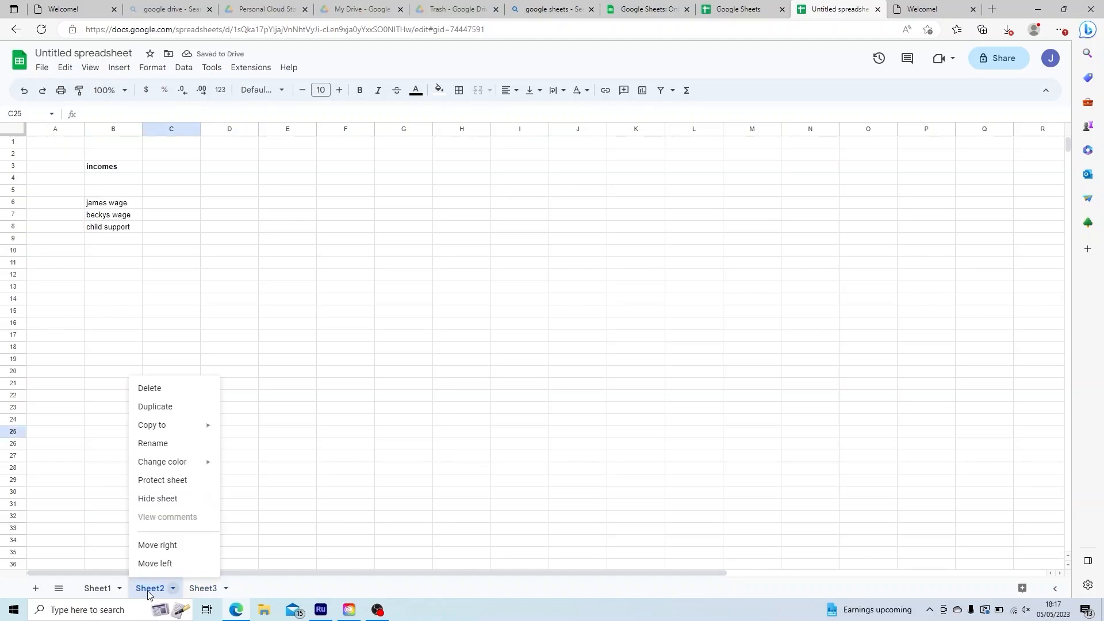
left_click(185, 443)
type("Inc")
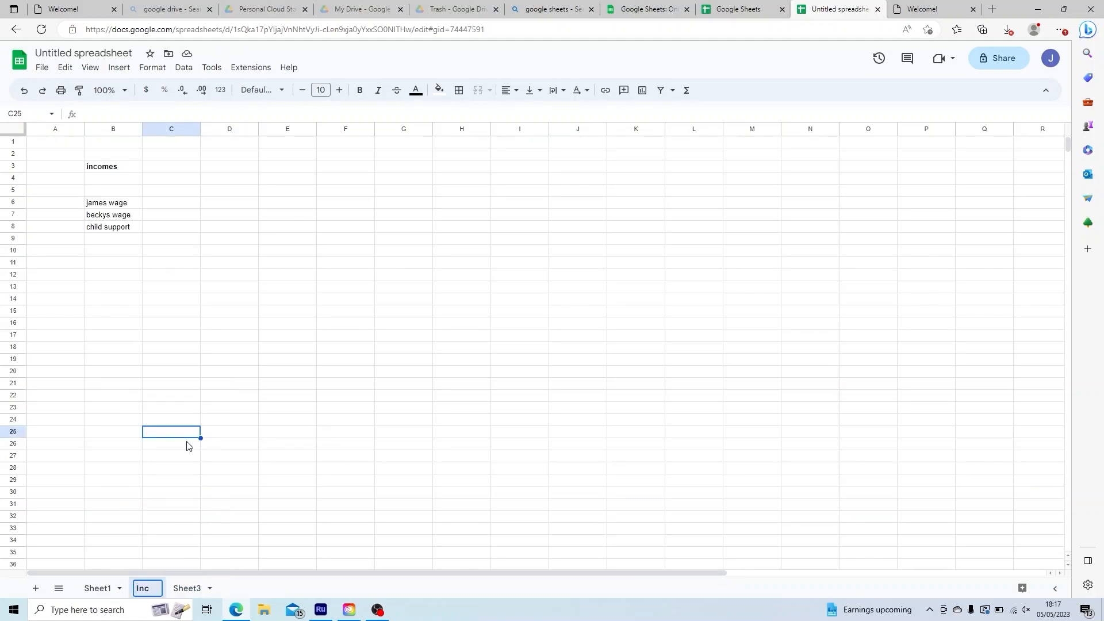
type("ome")
key("Return")
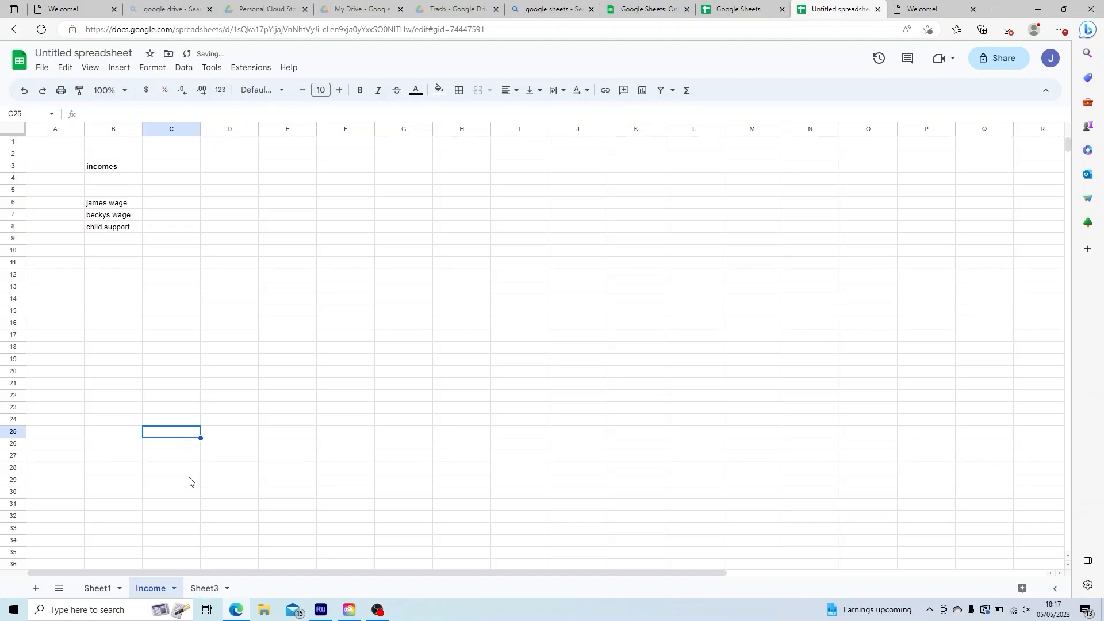
Rename Sheet3 as "non- negotiables"
double_click(205, 587)
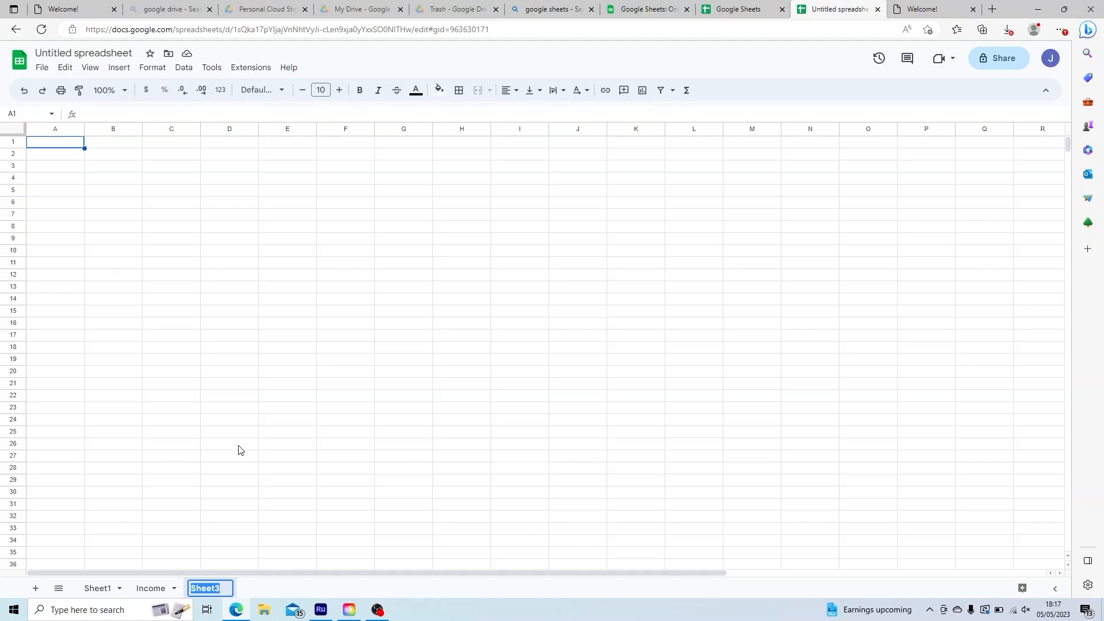
type("nu")
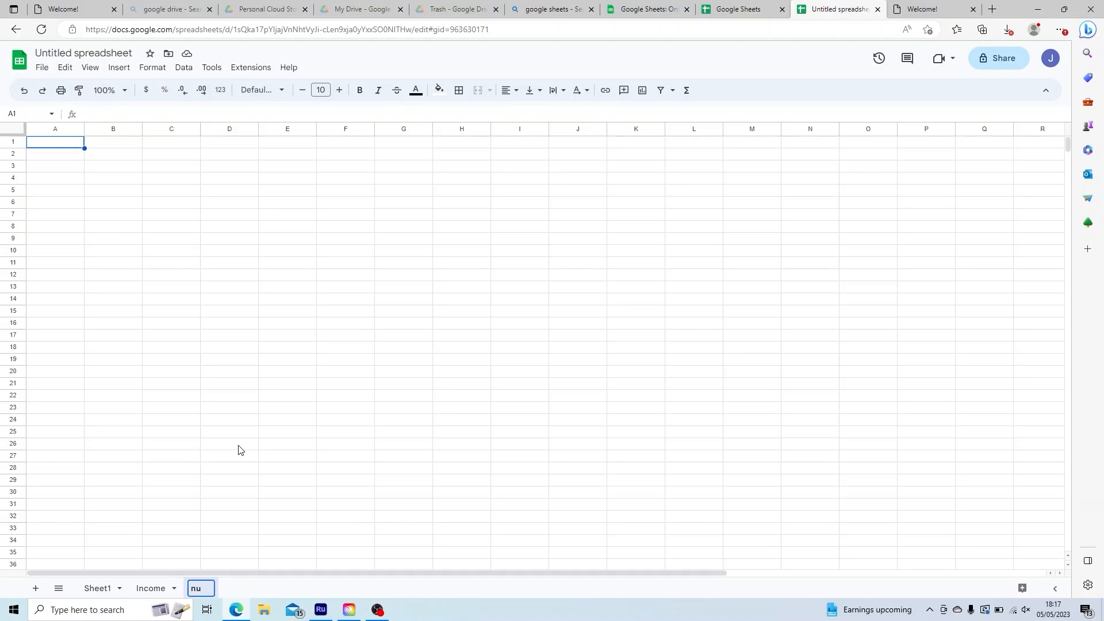
key("BackSpace")
type("on- negotiables")
left_click(239, 450)
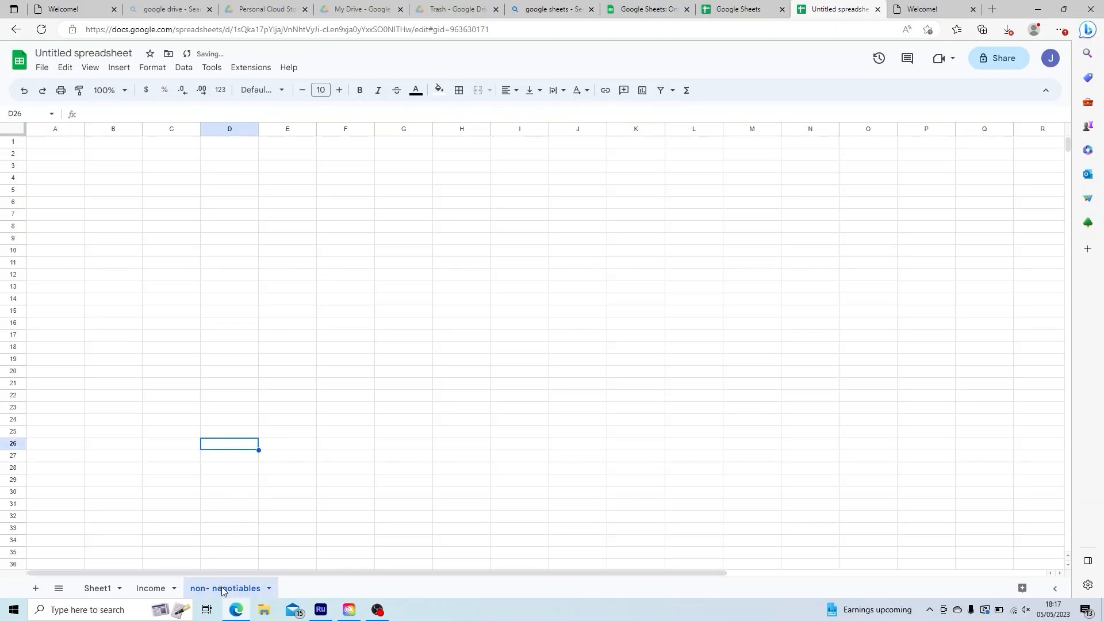
Enter "Rent" with a capital R in cell A3 of the non- negotiables sheet
left_click(118, 186)
left_click(113, 171)
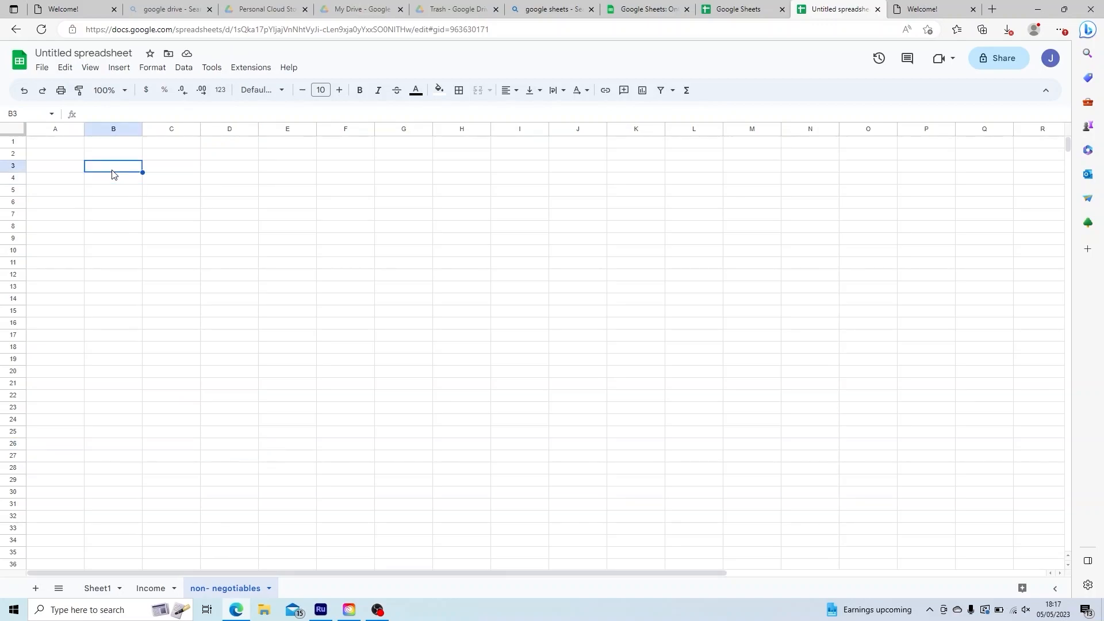
key("Left")
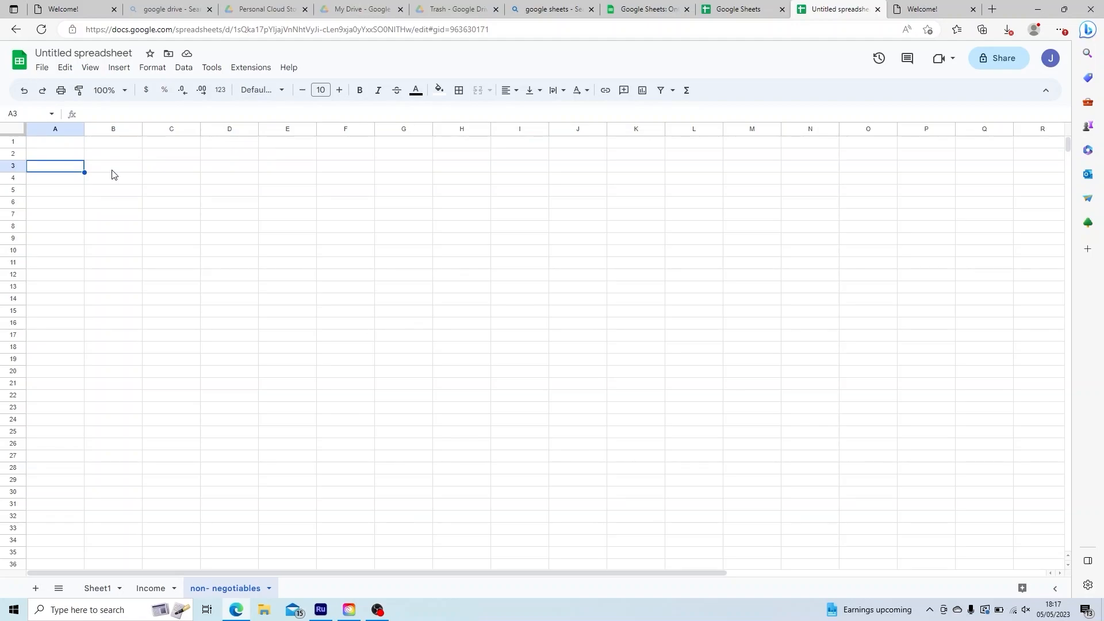
type("rent")
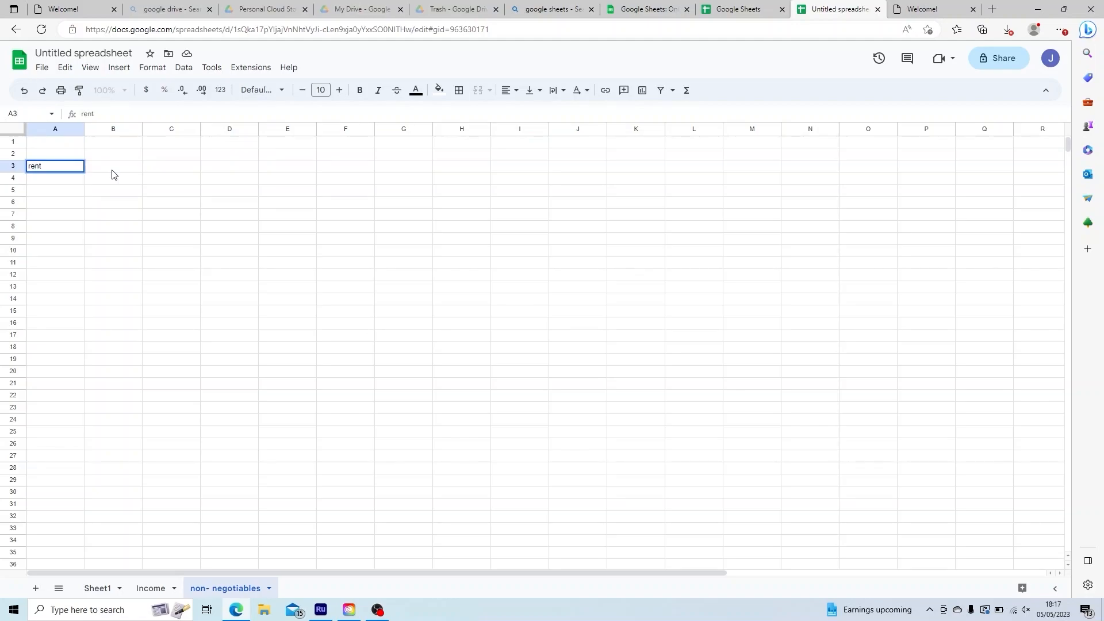
key("BackSpace")
key("BackSpace")
type("RE")
key("BackSpace")
type("en")
key("Return")
Enter the expense label "concil tax" in cell A4, below Rent
type("coincil tax")
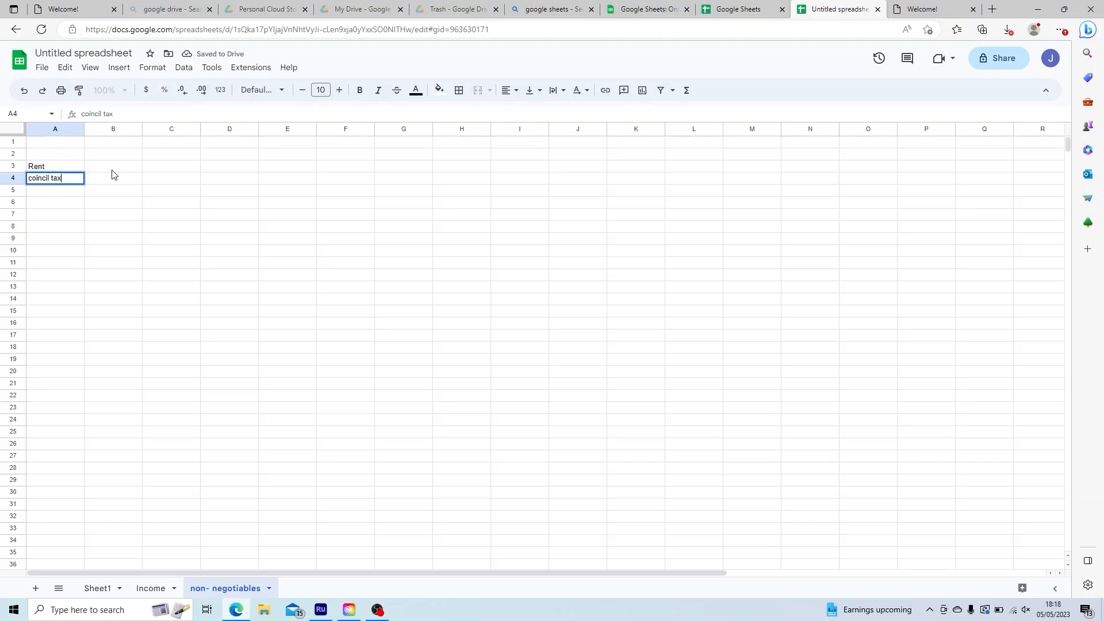
key("Return")
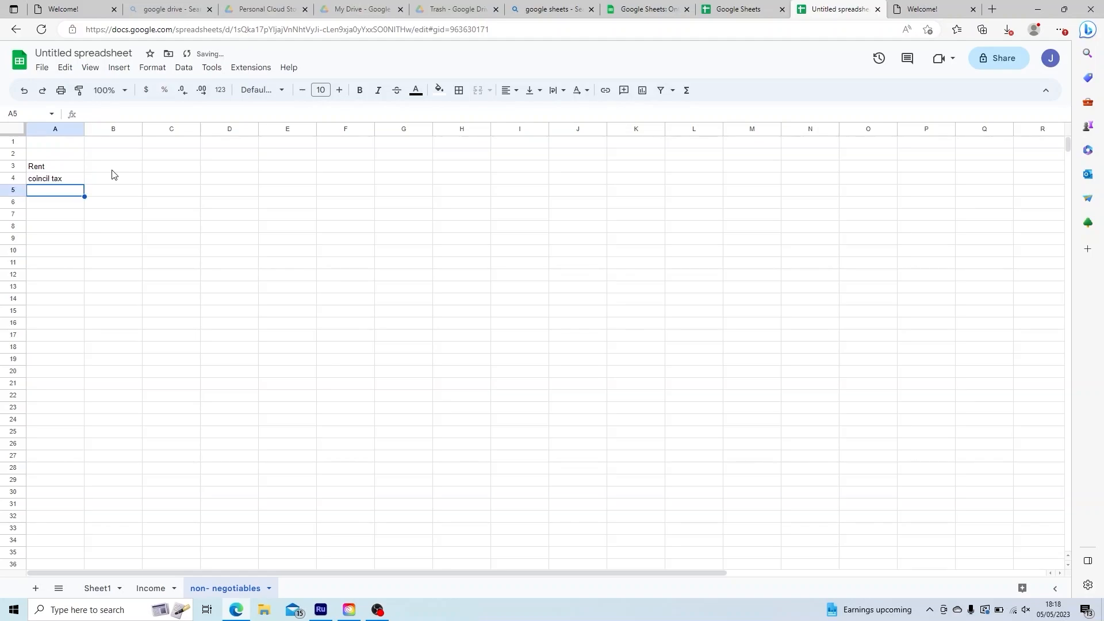
key("Up")
type("co")
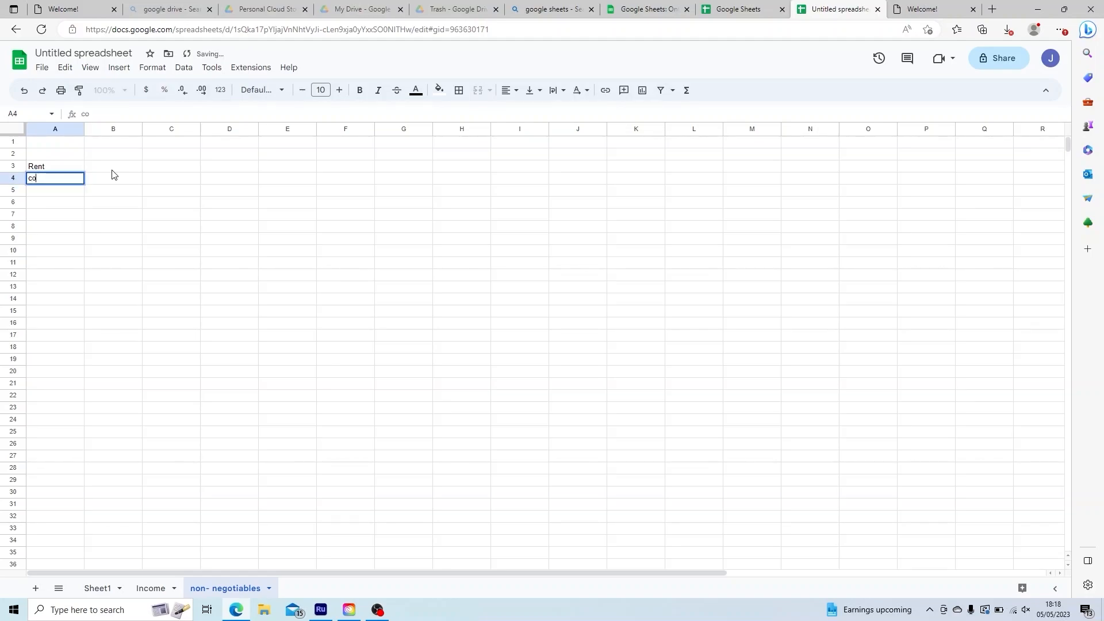
type("ncil tax")
key("Return")
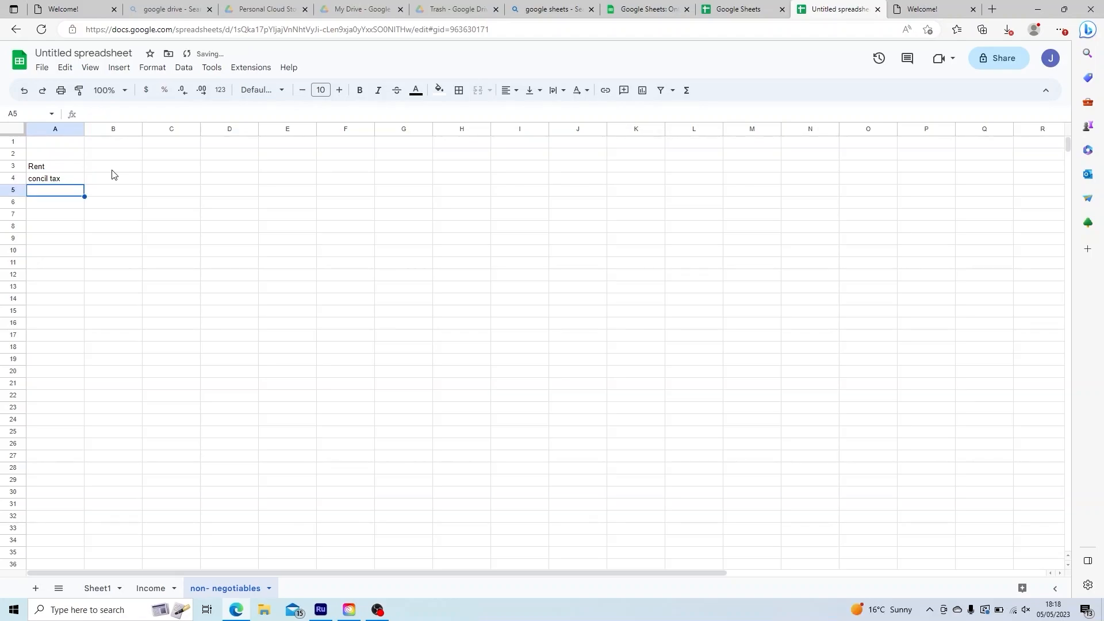
Enter the expense labels "utility bills", "food shopping" and "petrol" in cells A5 to A7, below the council tax entry
type("utility")
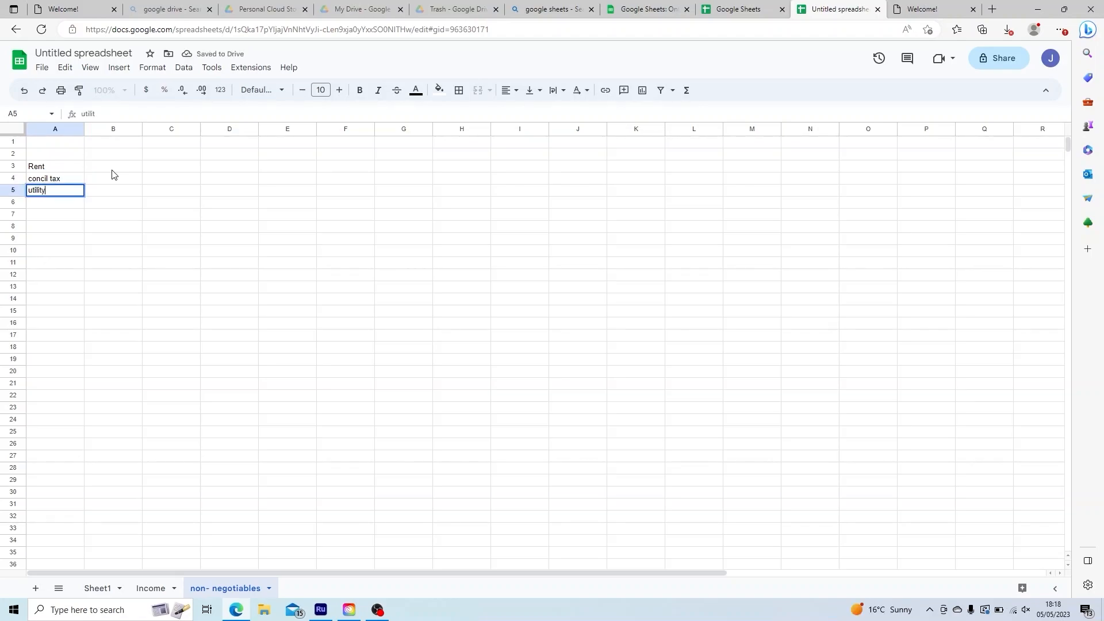
type(" bills")
key("Return")
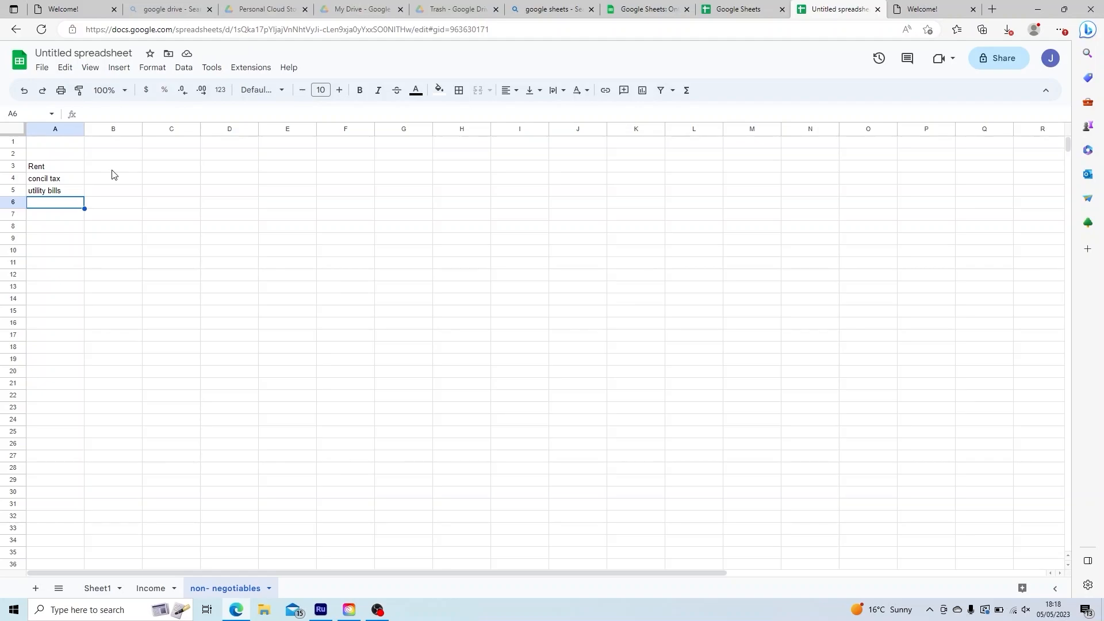
type("food ")
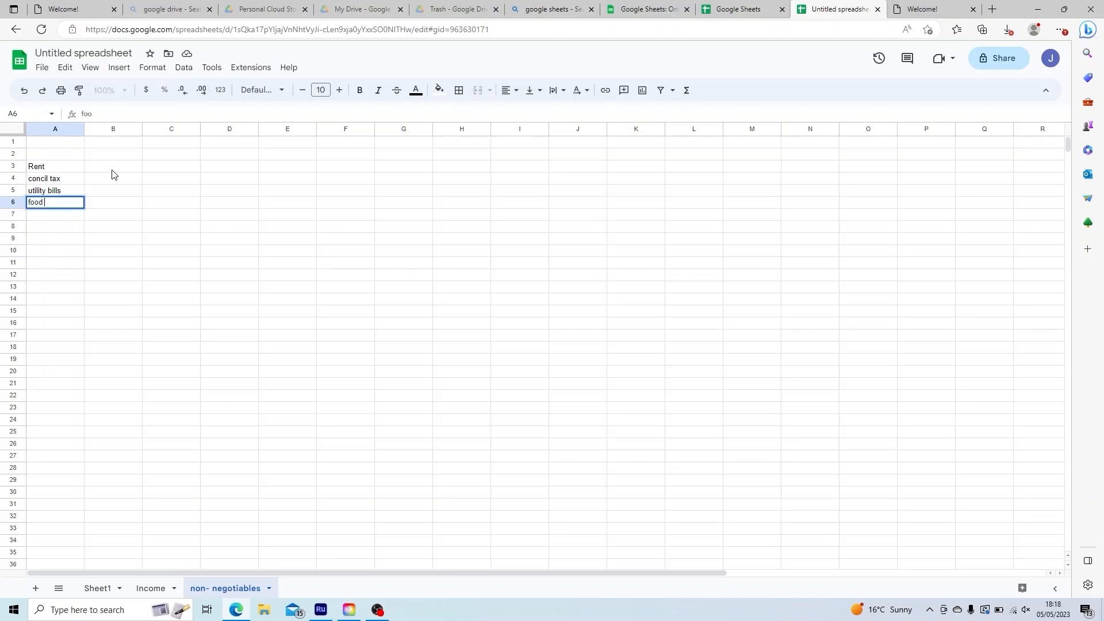
type("shopping")
key("Return")
type("petrol")
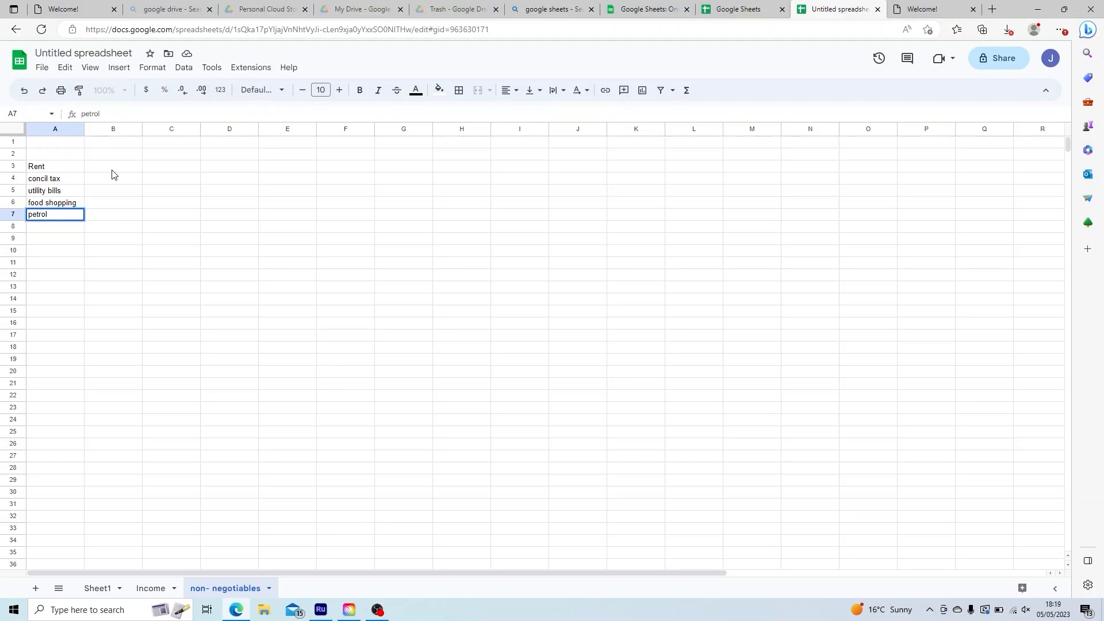
key("Return")
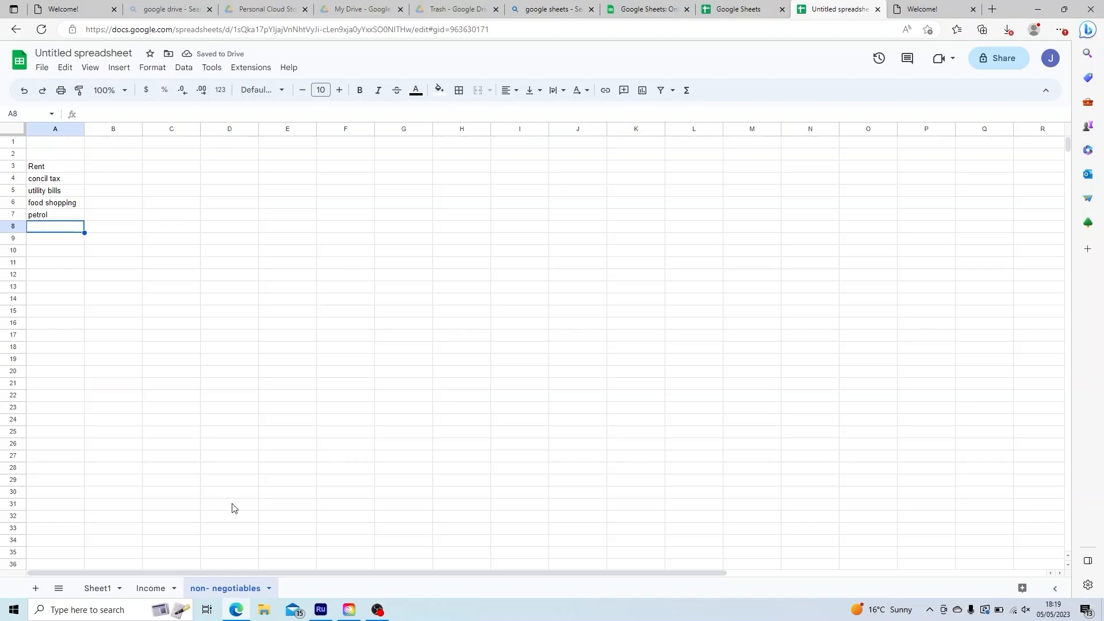
Rename the non- negotiables sheet as "Outgoings"
right_click(214, 592)
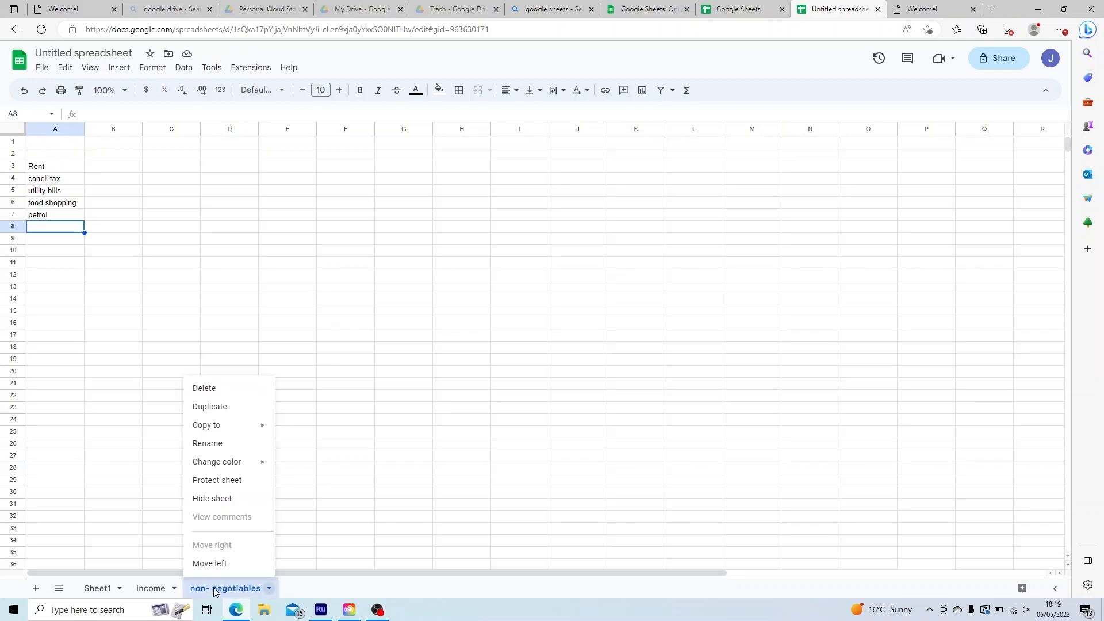
left_click(222, 445)
type("Outgoings")
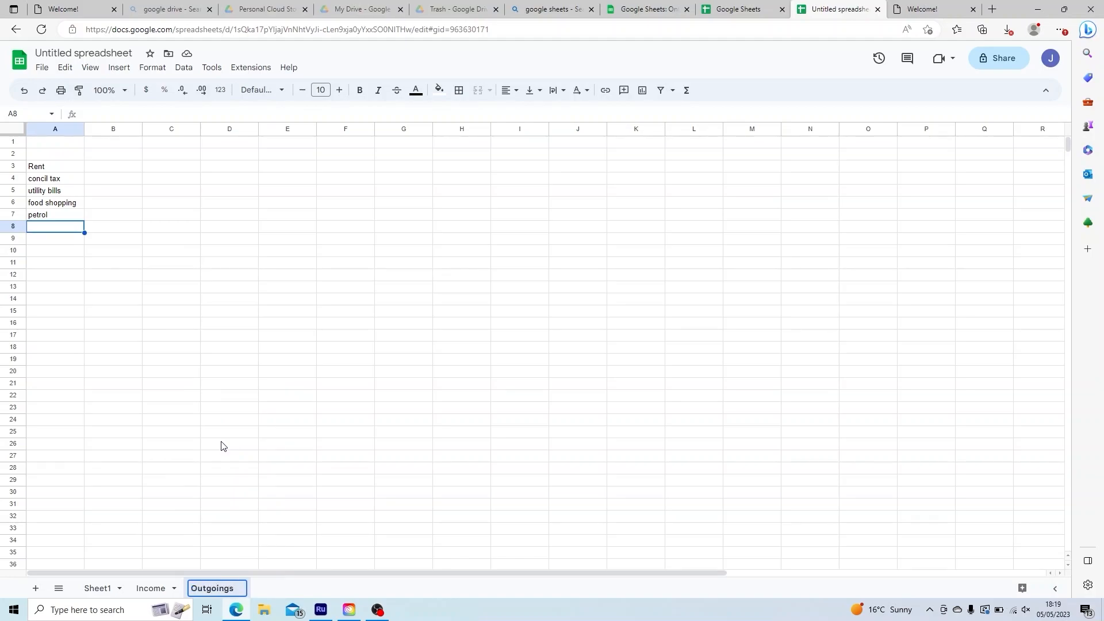
key("Return")
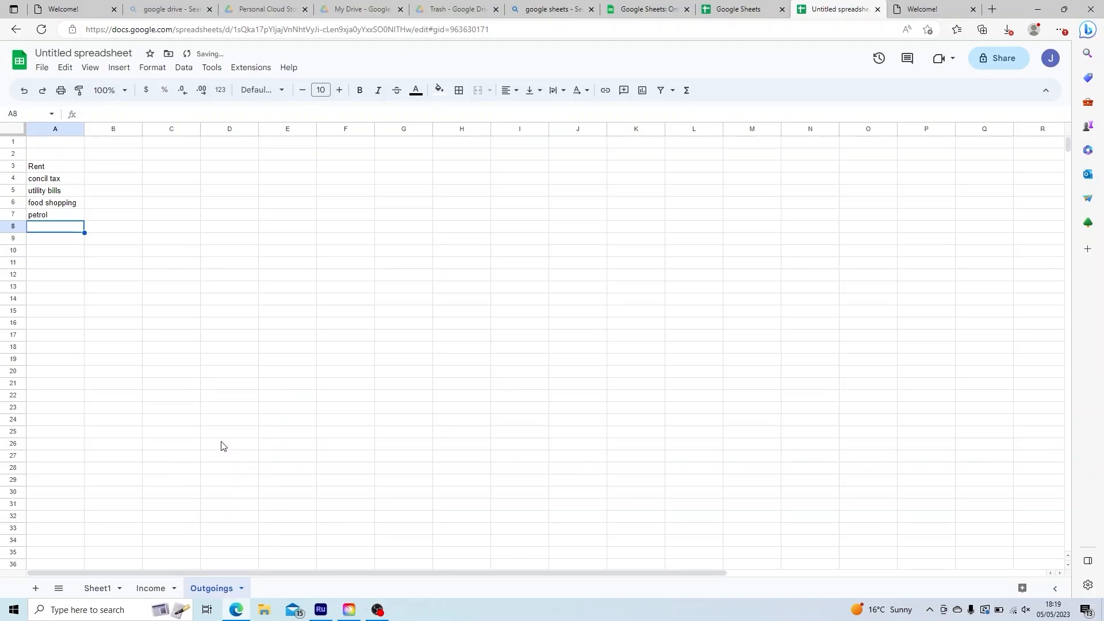
Enter the heading "NON negotiables" in cell A1 of the Outgoings sheet
left_click(65, 143)
type("no")
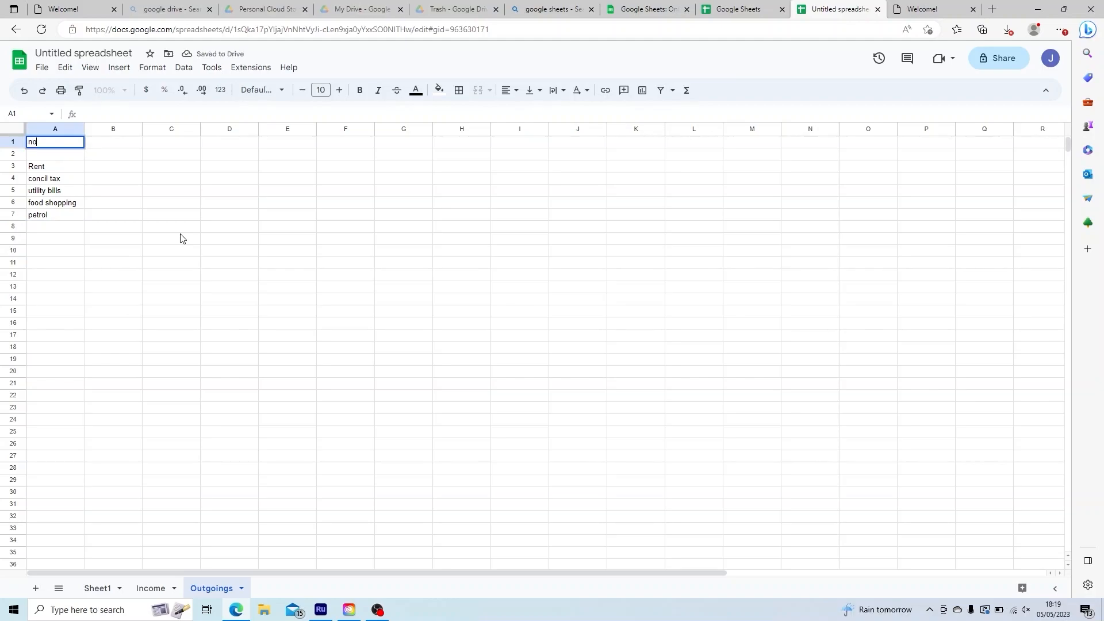
type("n NEgotiables")
key("BackSpace")
key("BackSpace")
key("BackSpace")
key("BackSpace")
key("BackSpace")
key("BackSpace")
key("BackSpace")
key("BackSpace")
key("BackSpace")
key("BackSpace")
key("BackSpace")
key("BackSpace")
key("BackSpace")
key("BackSpace")
key("BackSpace")
type("NON negotiables")
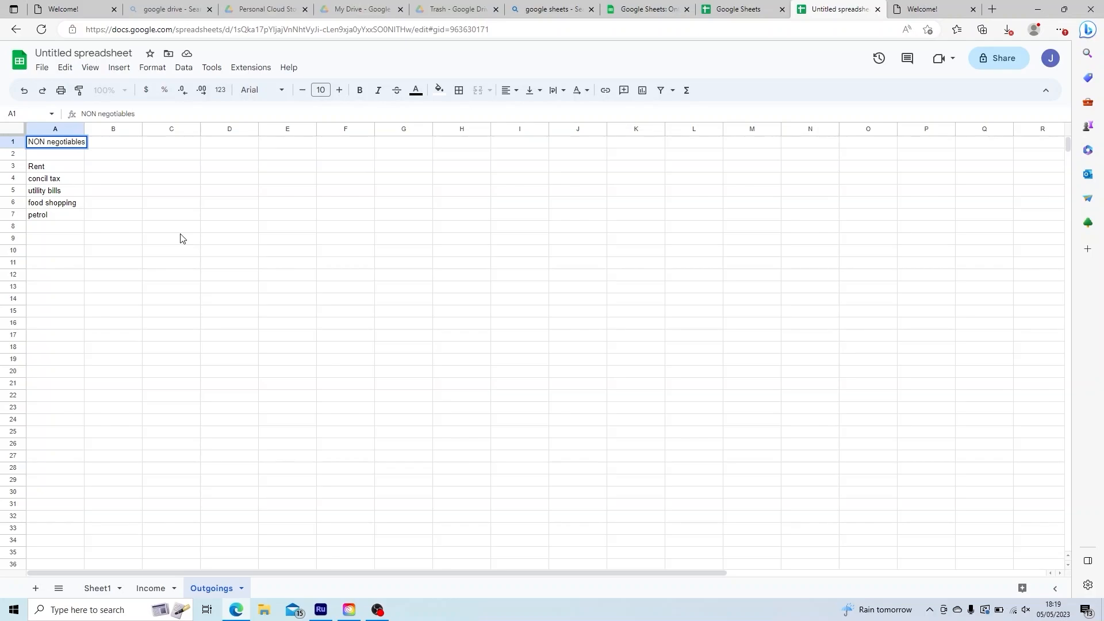
key("Tab")
Enter a second heading, "negotiables", in cell E1
key("Right")
key("Right")
key("Right")
key("Right")
key("Left")
key("Left")
key("Left")
key("Left")
key("Left")
key("Right")
key("Right")
key("Right")
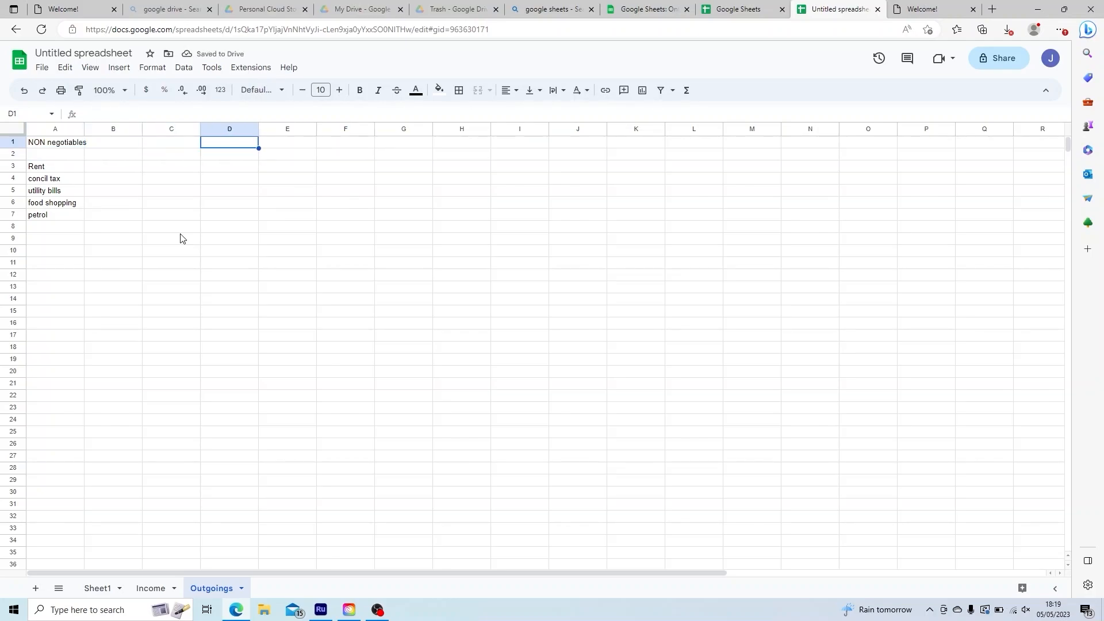
key("Right")
type("neg")
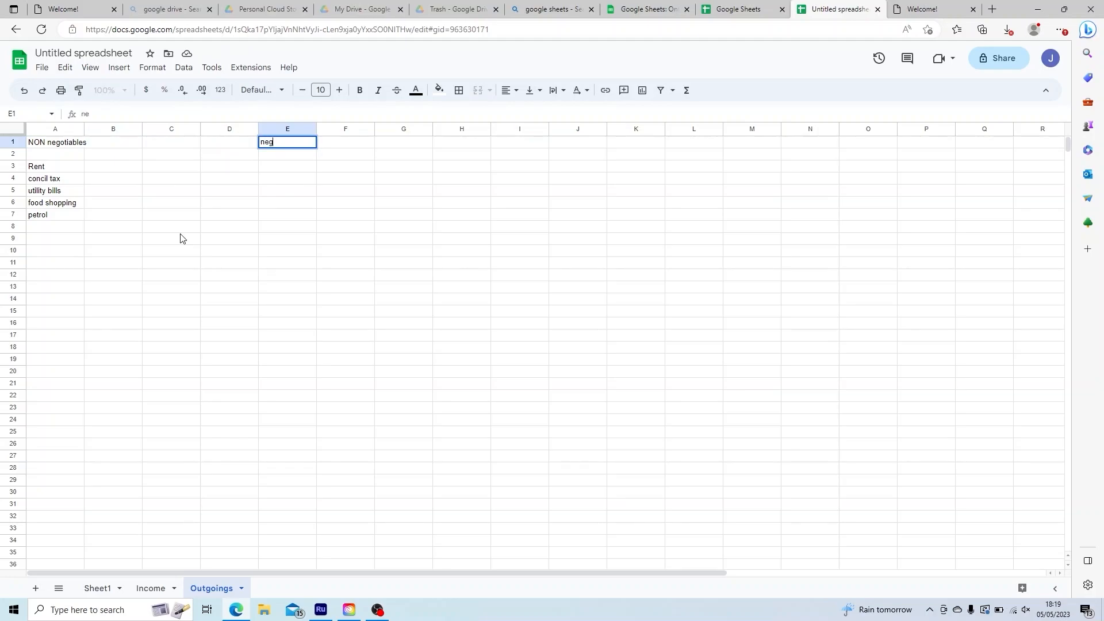
type("otiables")
key("Return")
List "netflix" and "spotify" in cells E3 and E4 under the negotiables heading
key("Down")
type("netflix")
key("Return")
type("sp")
key("BackSpace")
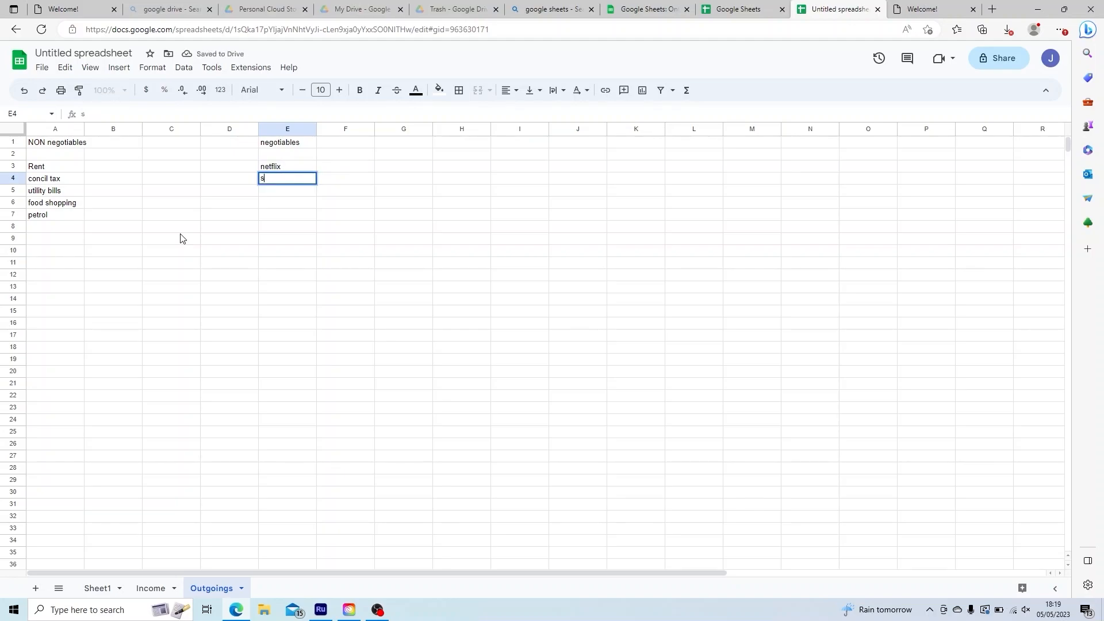
type("spotify")
key("ctrl+Return")
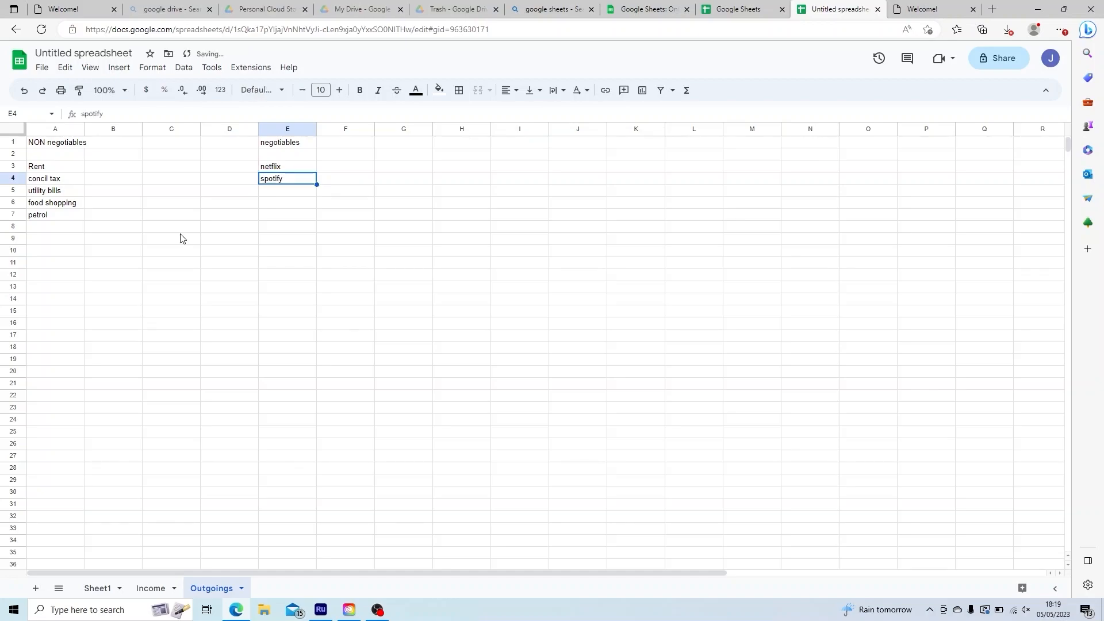
Add "car tax" and "car insurance" to the non-negotiables list in cells A8 and A9
key("Down")
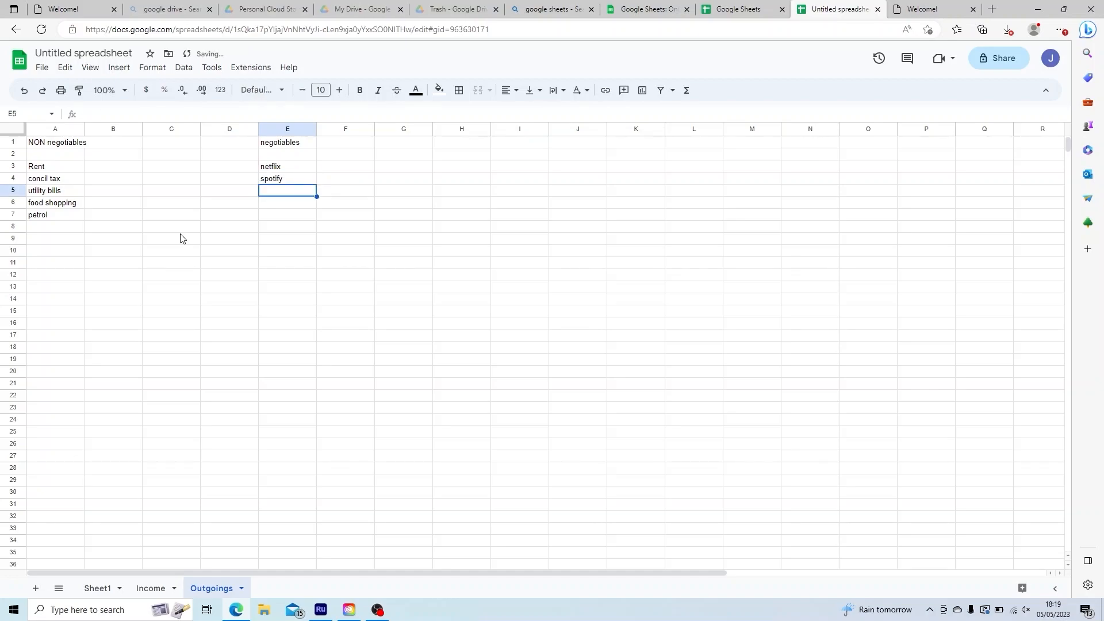
key("Down")
key("Left")
key("Left")
key("Left")
key("Left")
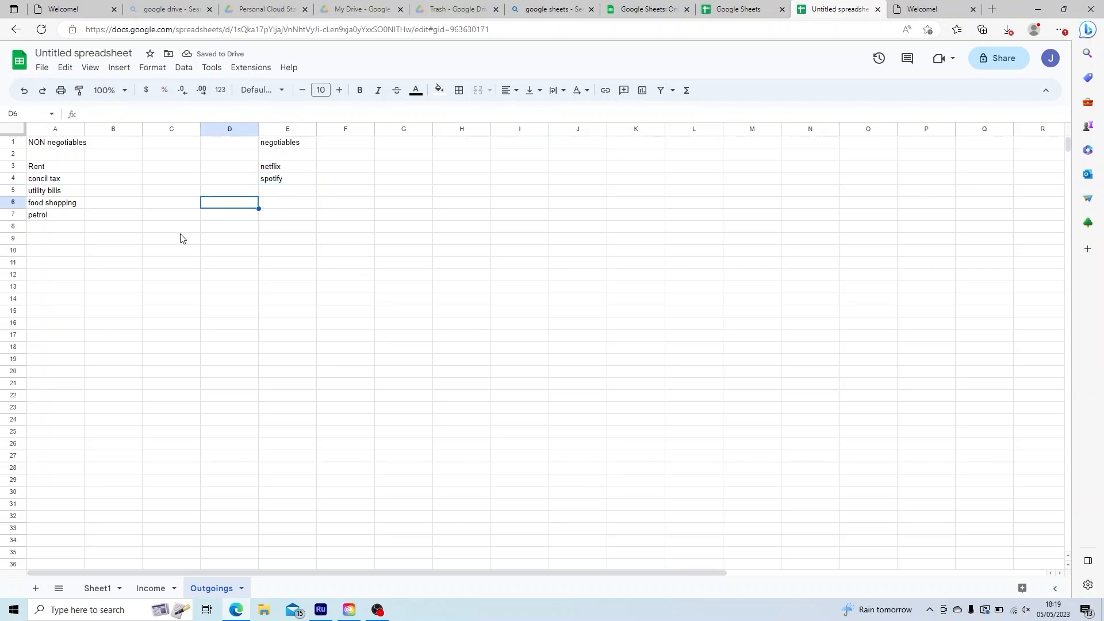
key("Down")
key("Down")
type("car tax")
key("Return")
type("car")
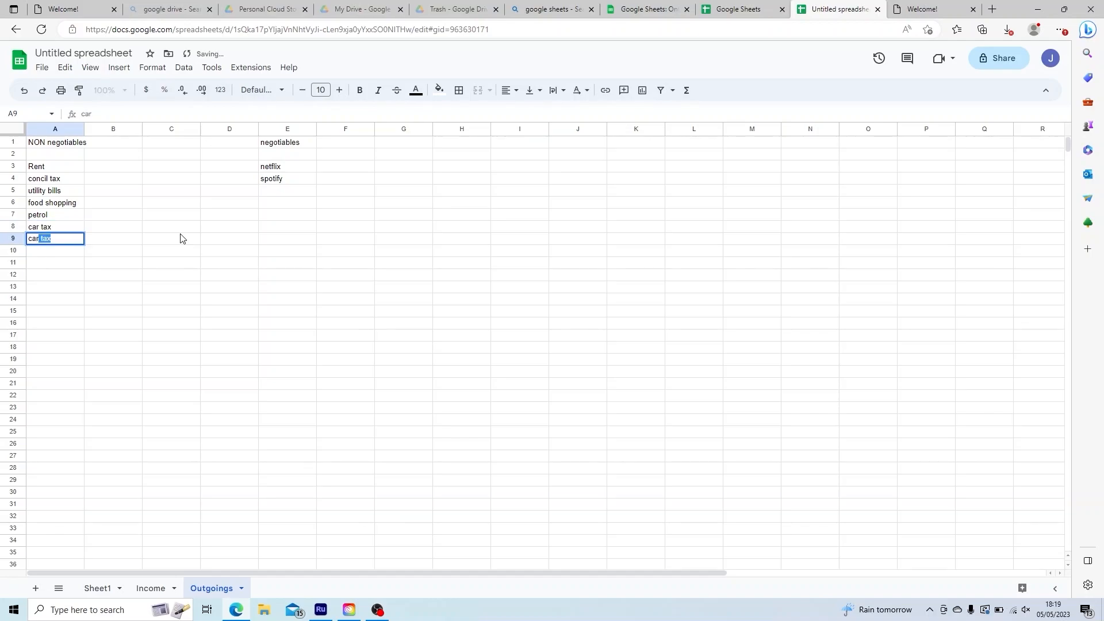
type(" ins")
type("ancw")
type("e")
key("Return")
Add "phone finance" to the non-negotiables list in cell A10
key("Up")
key("Up")
key("Up")
key("Up")
key("Down")
key("Down")
key("Down")
key("Down")
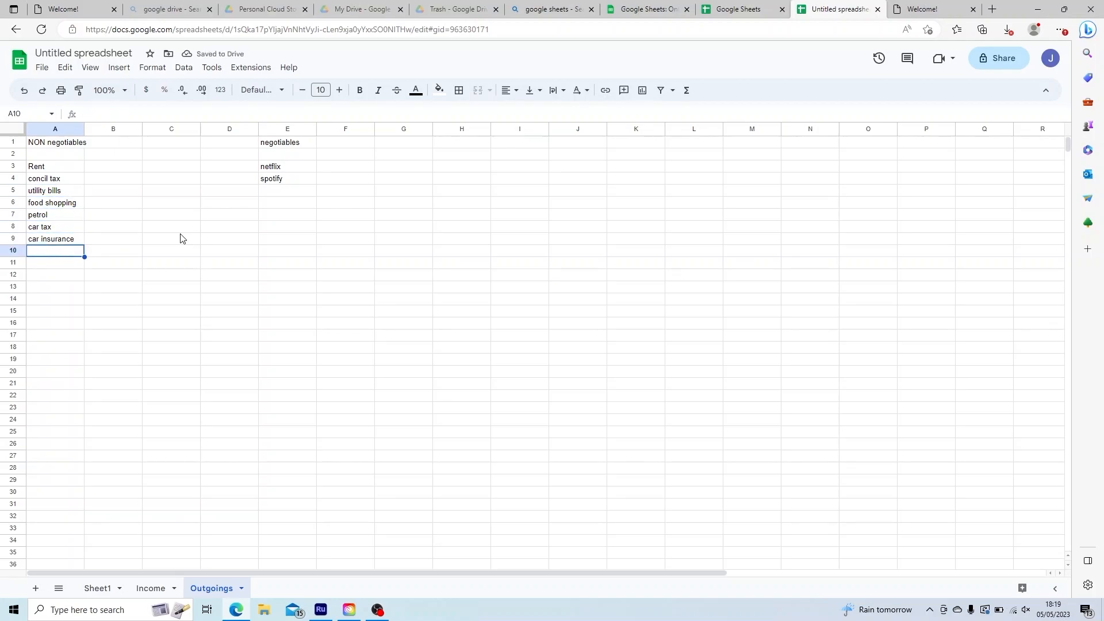
type("phone")
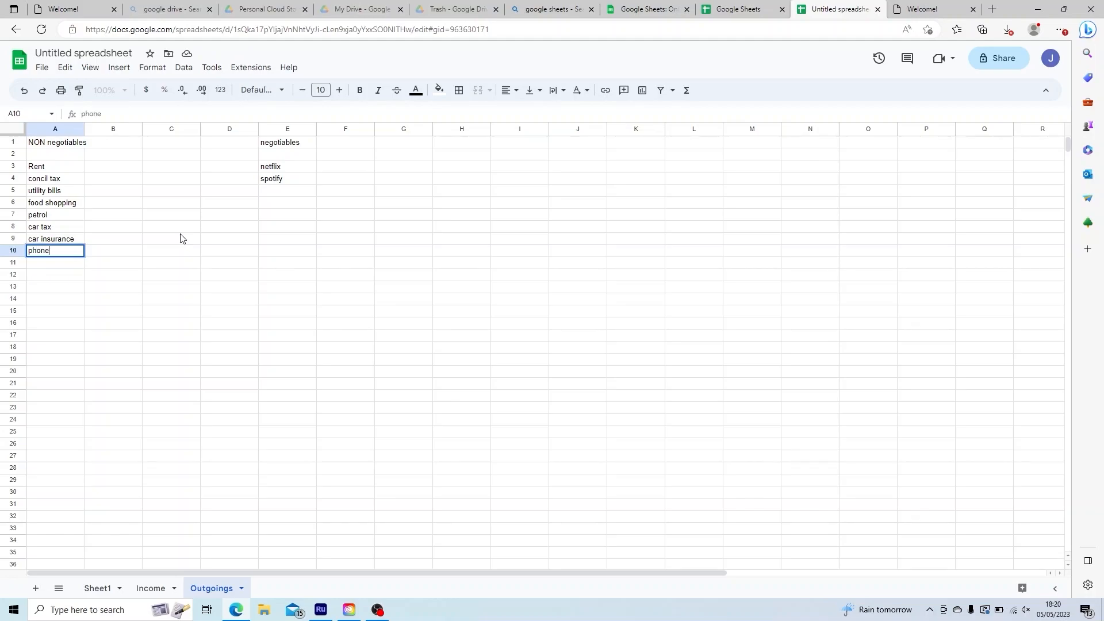
type(" finance")
key("Right")
Add "prime" to the negotiables list in cell E5, below spotify
key("Right")
key("Right")
key("Right")
key("Right")
key("Right")
key("Right")
key("Right")
key("Up")
key("Up")
key("Up")
key("Up")
key("Up")
key("Left")
key("Left")
key("Left")
key("Left")
key("Left")
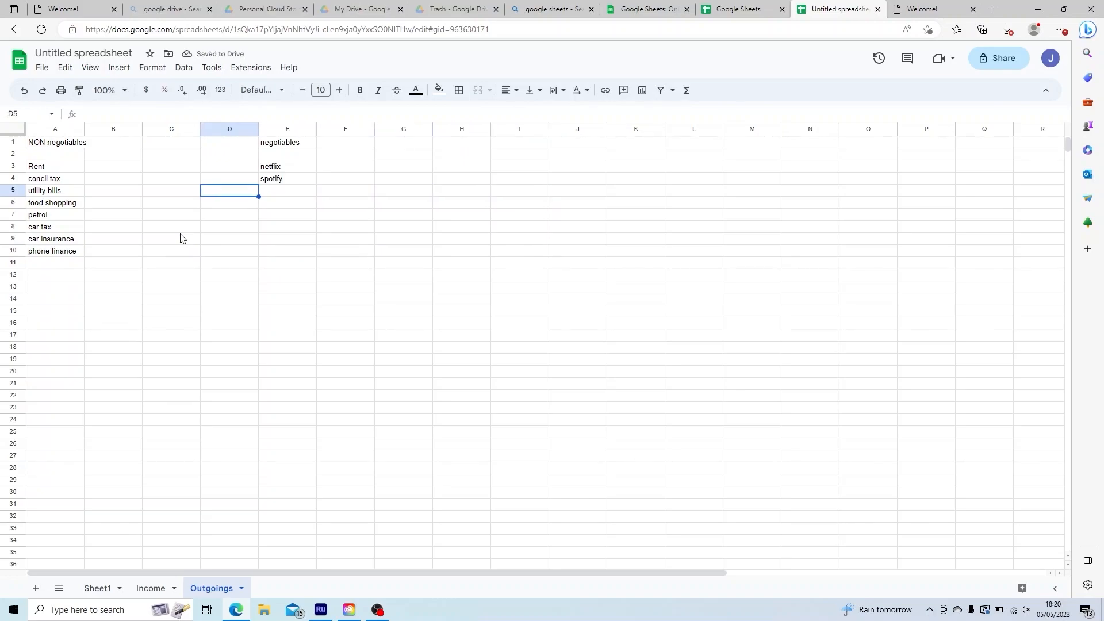
key("Up")
key("Right")
key("Down")
type("prime")
key("Return")
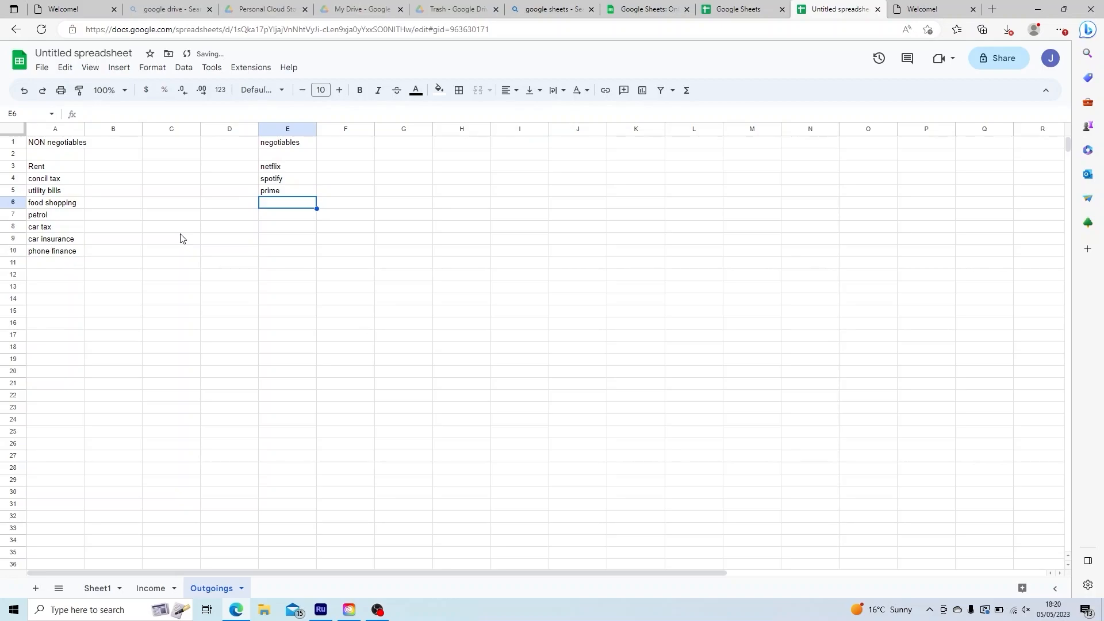
Enter a phone expense label with the first household member's name in cell E6, below prime
type("jame sphone")
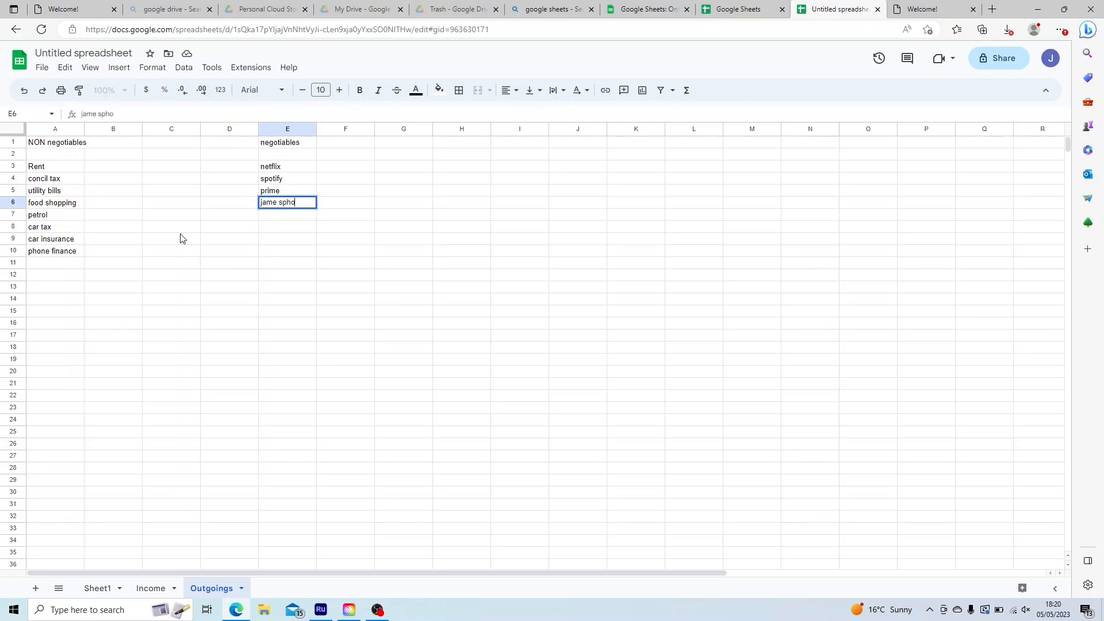
key("BackSpace")
key("BackSpace")
key("BackSpace")
key("BackSpace")
key("BackSpace")
key("BackSpace")
type("s phone")
key("Return")
Add "watch finance" to the non-negotiables list in cell A11
key("Down")
key("Down")
key("Down")
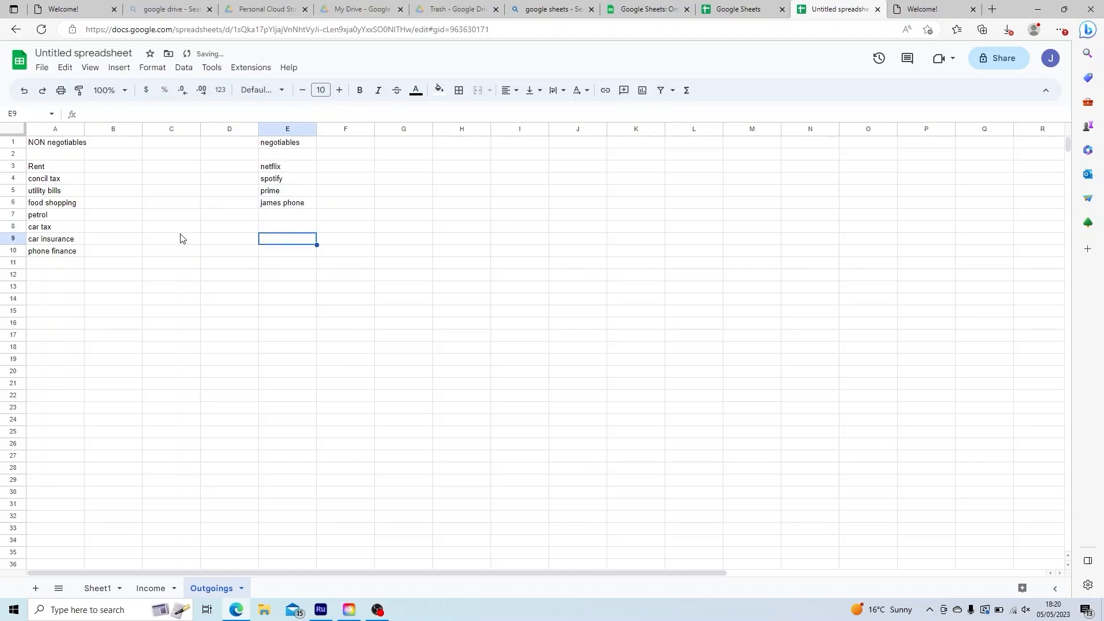
key("Left")
key("Left")
key("Left")
key("Left")
key("Down")
type("w")
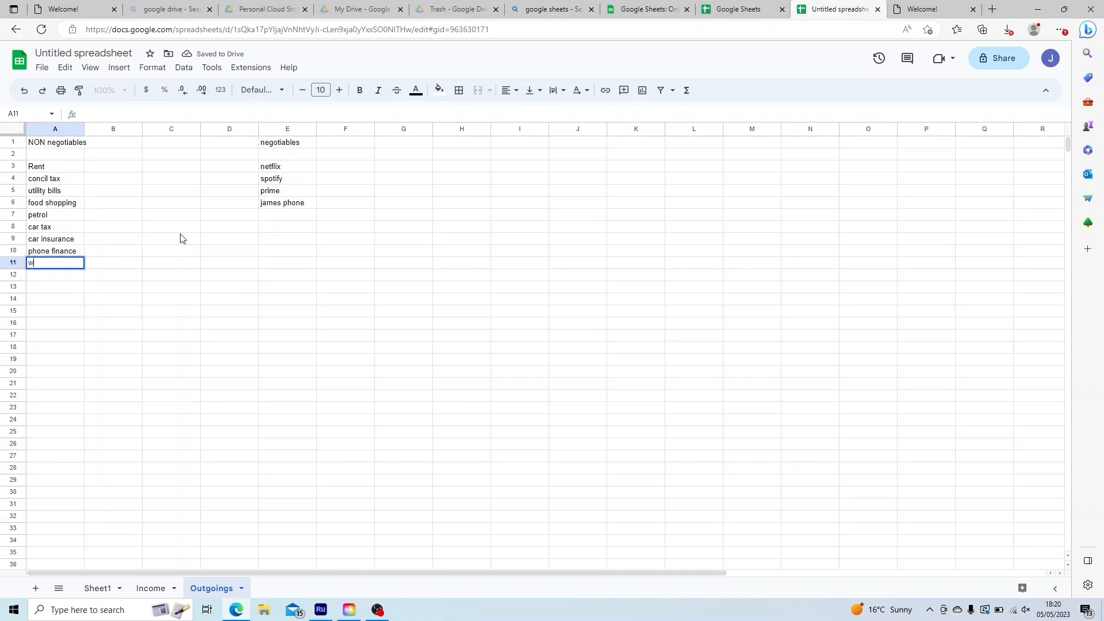
type("atch finance")
key("Up")
Enter a phone expense label with the second household member's name in cell E7 of the negotiables list
key("Down")
key("Right")
key("Right")
key("Right")
key("Right")
key("Right")
key("Right")
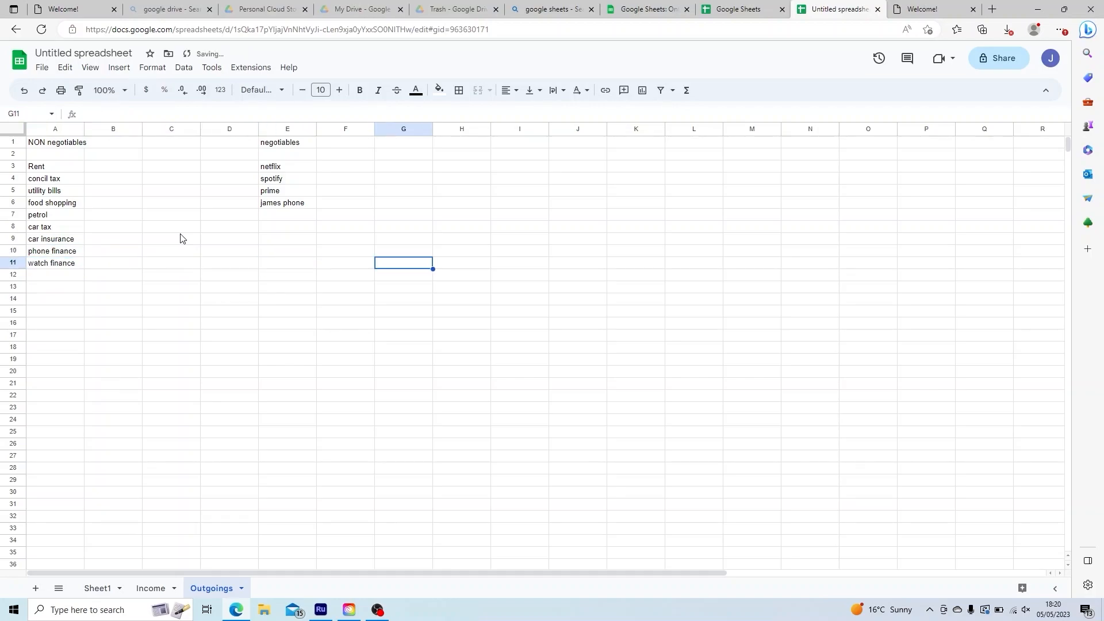
key("Left")
key("Left")
key("Left")
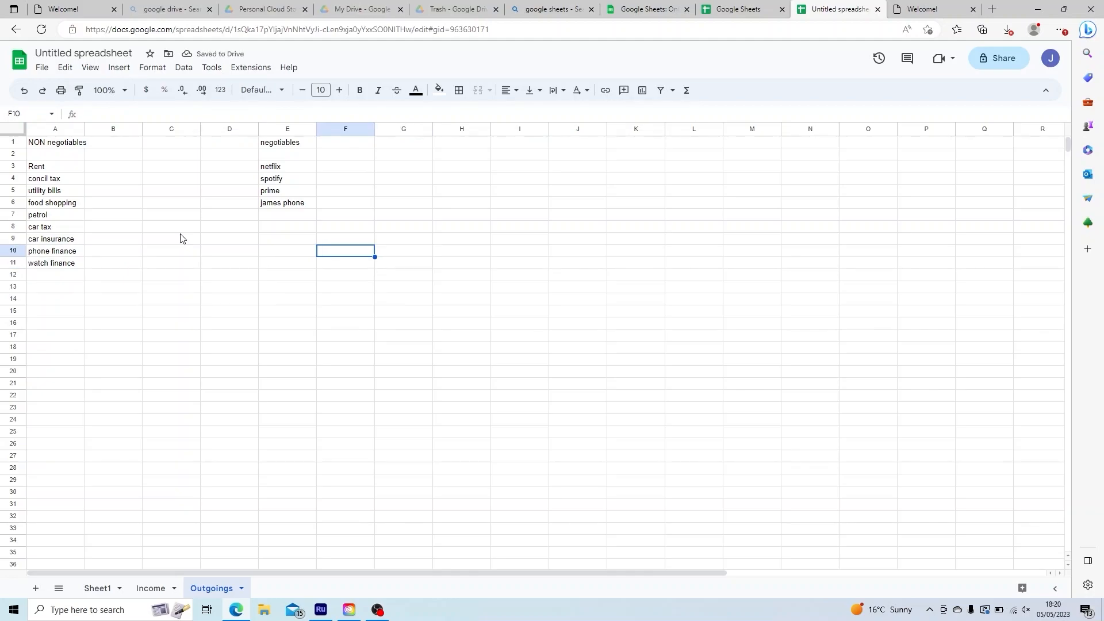
key("Up")
key("Up")
key("Up")
key("Up")
key("Right")
type("beckys phone")
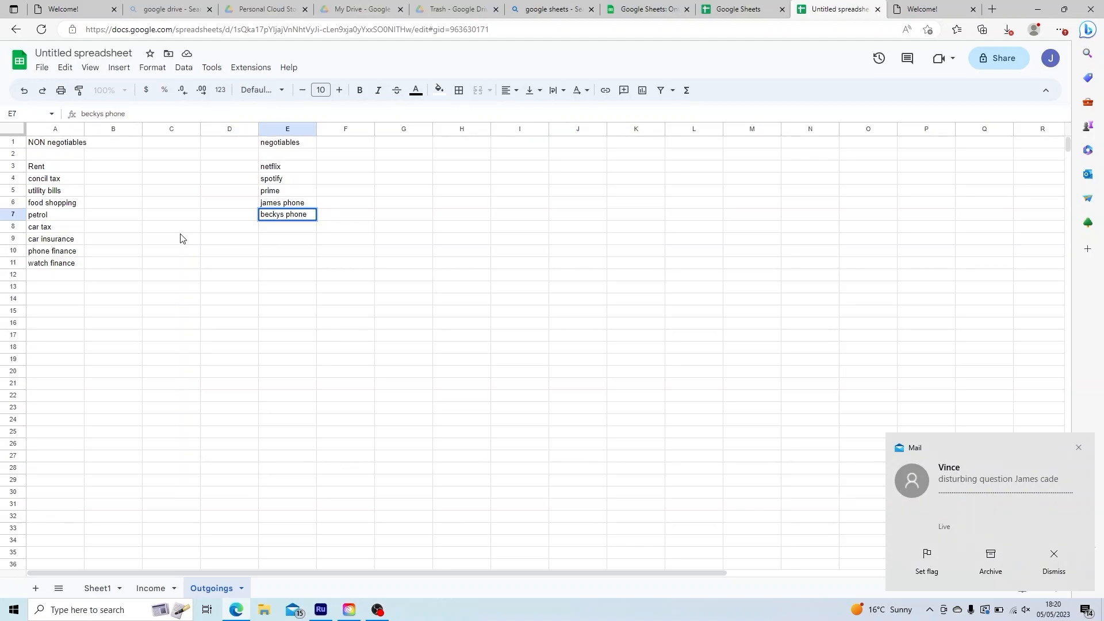
key("Return")
Add "pet insurance" to the non-negotiables in cell A12 and "paramount" to the negotiables in cell E8
type("pet insura")
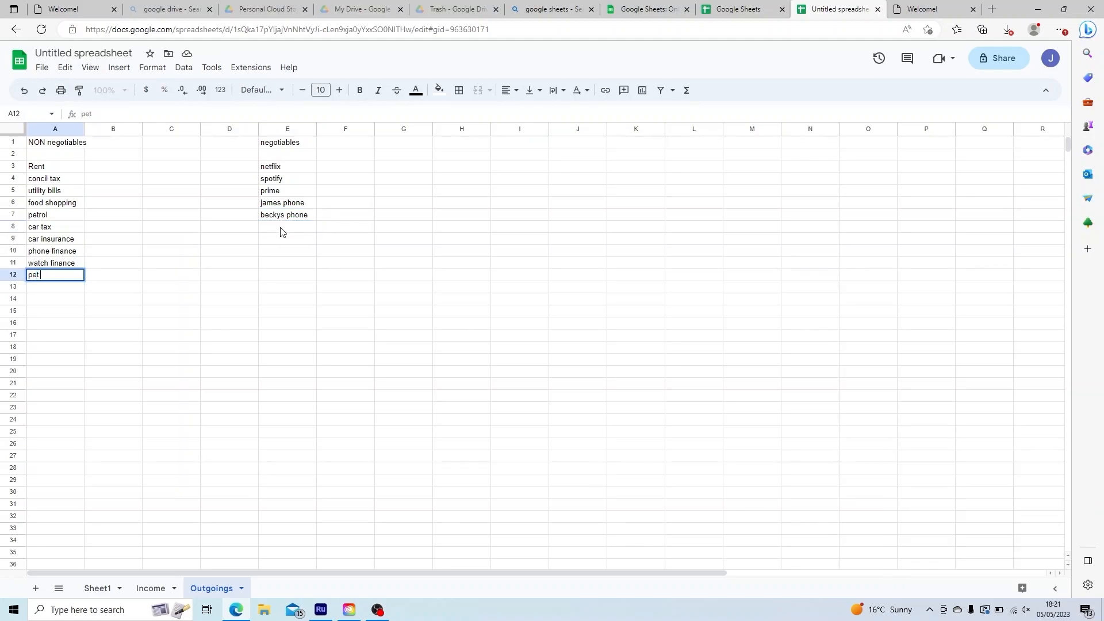
type("nce")
left_click(281, 229)
type("paramount")
key("Up")
Add "scouts" to the non-negotiables in cell A13 and "apple icloud" to the negotiables in cell E9
key("Down")
key("Down")
type("sco")
type("uts")
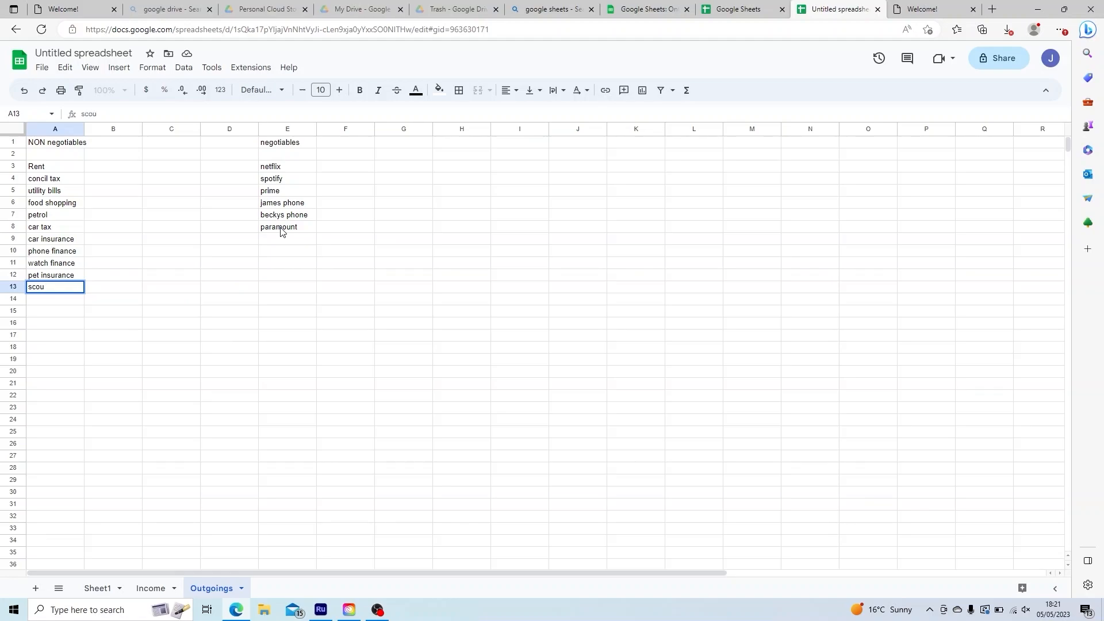
key("Up")
left_click(284, 239)
type("apple icloud")
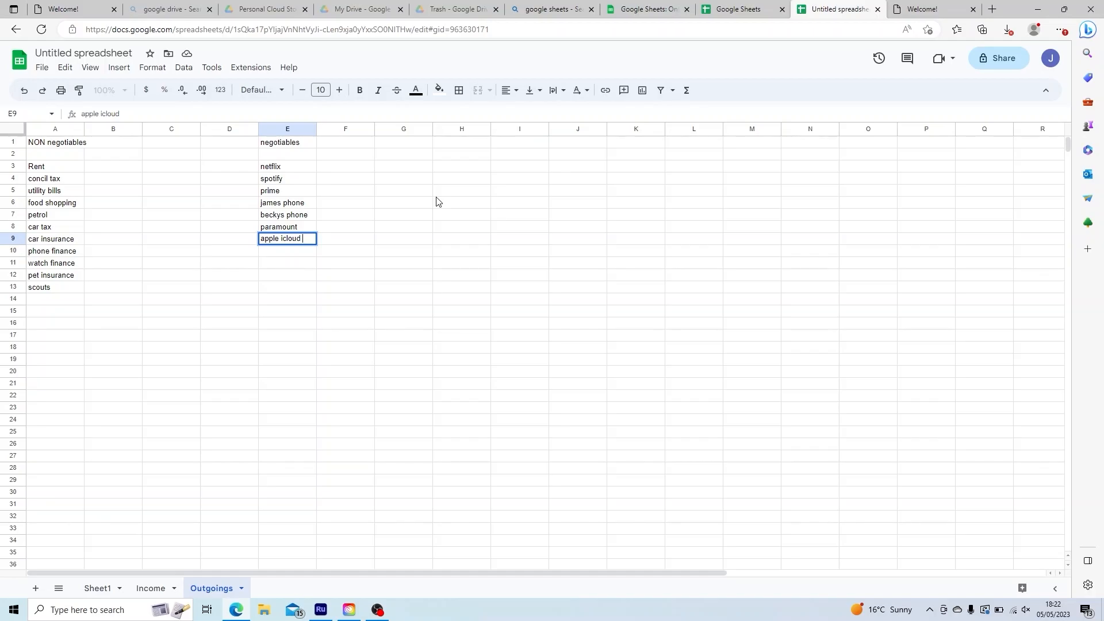
Add "loan", "bike insurance" and "bike tax" to the non-negotiables list in cells A14 to A16
type("loan")
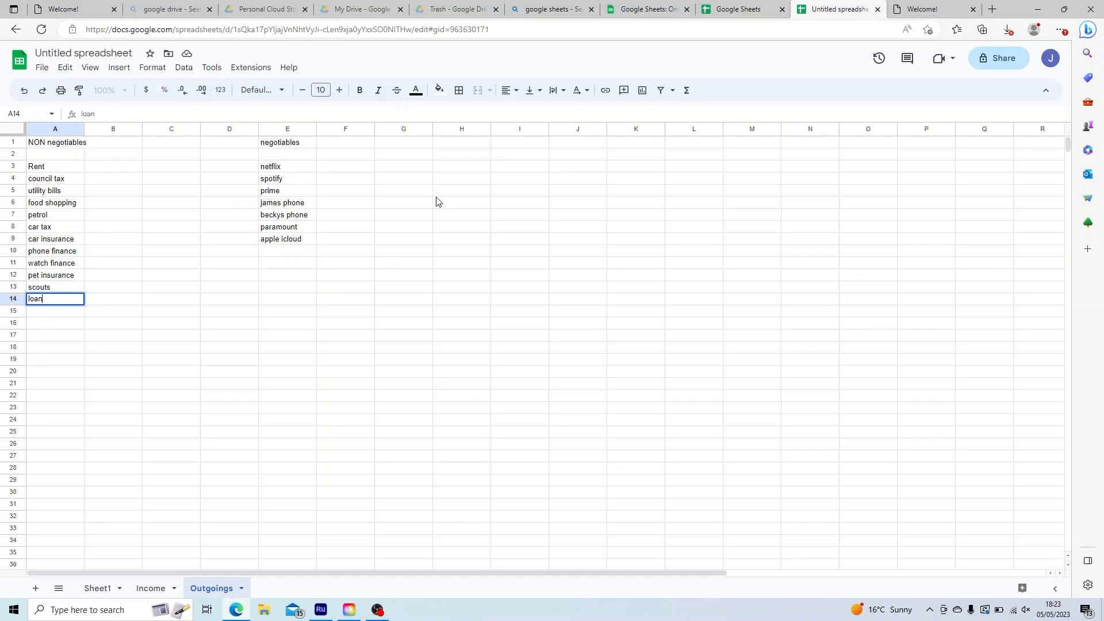
key("Return")
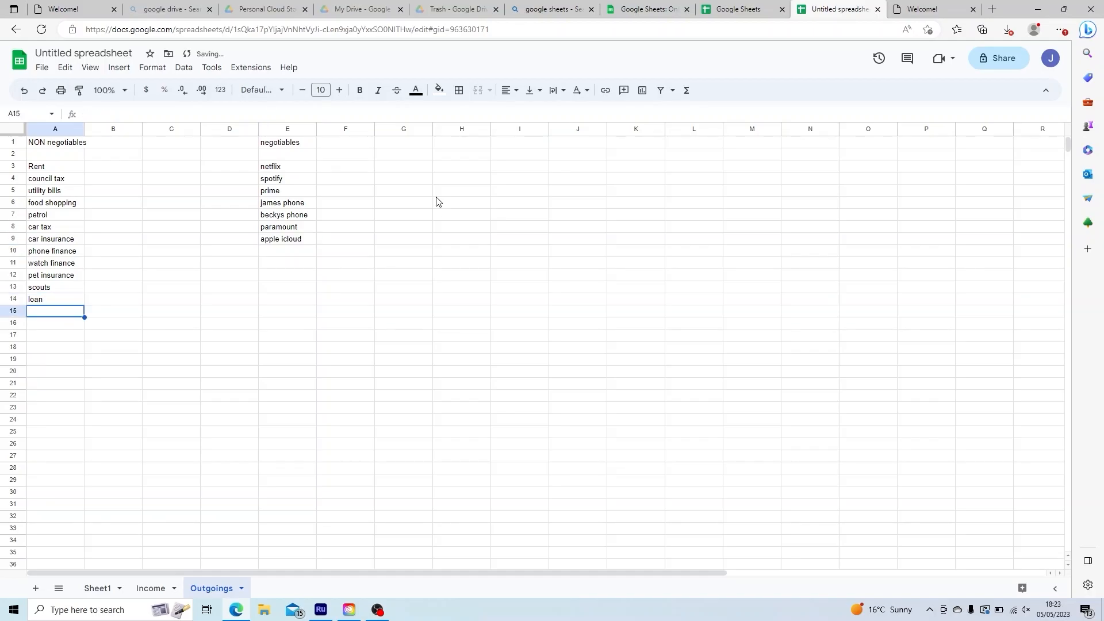
type("bike insu")
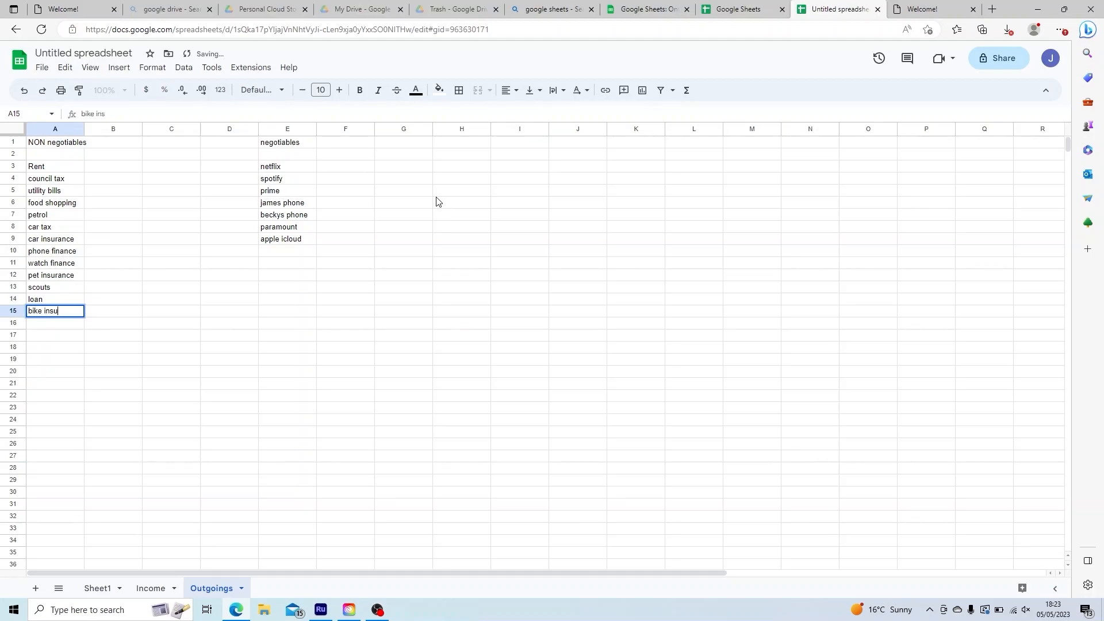
type("rance")
key("Return")
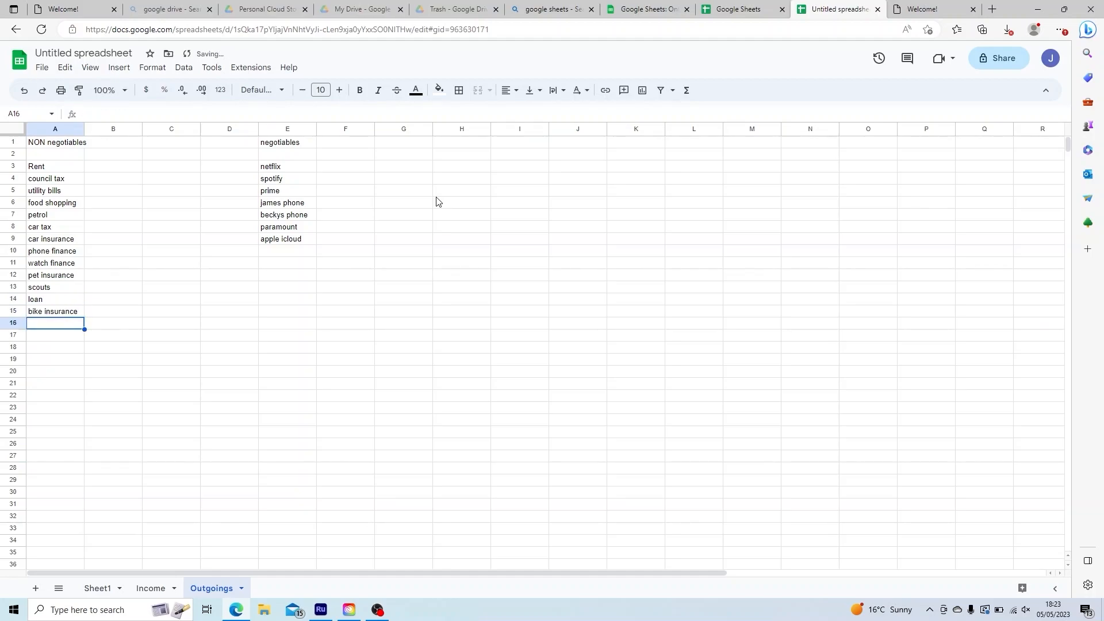
type("bike tax")
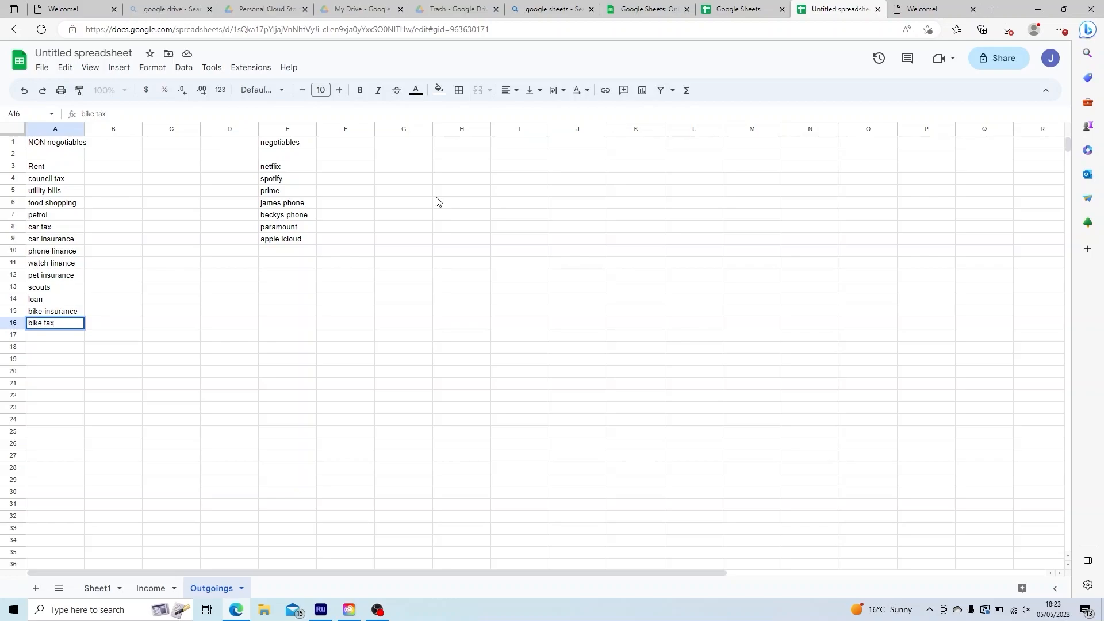
Add a new sheet to the spreadsheet and name it "Niceties/ goals"
key("Return")
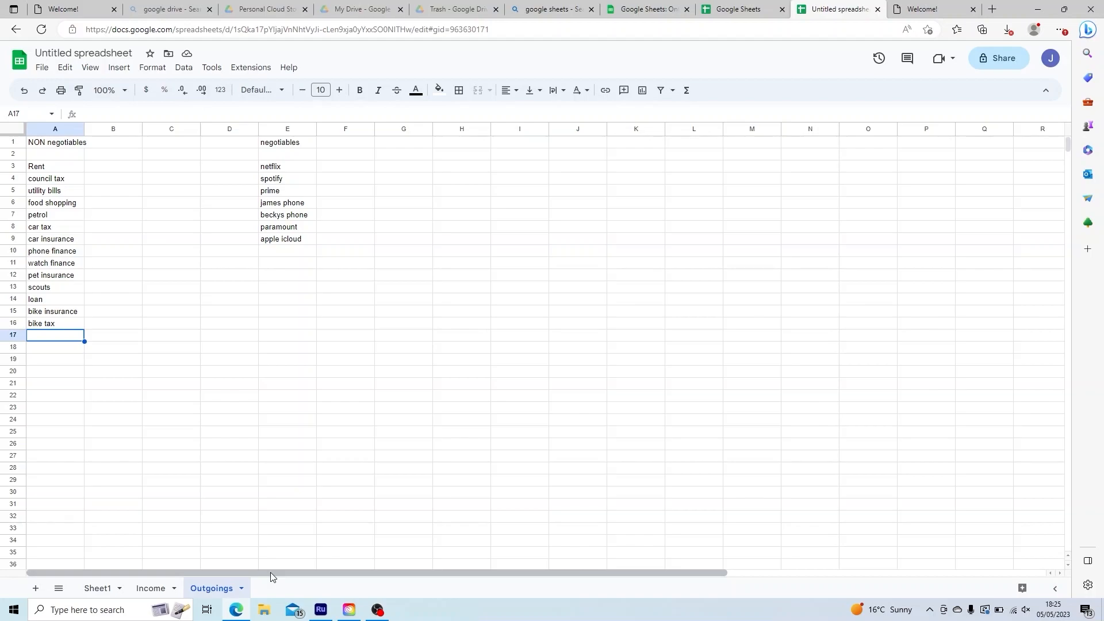
left_click(36, 589)
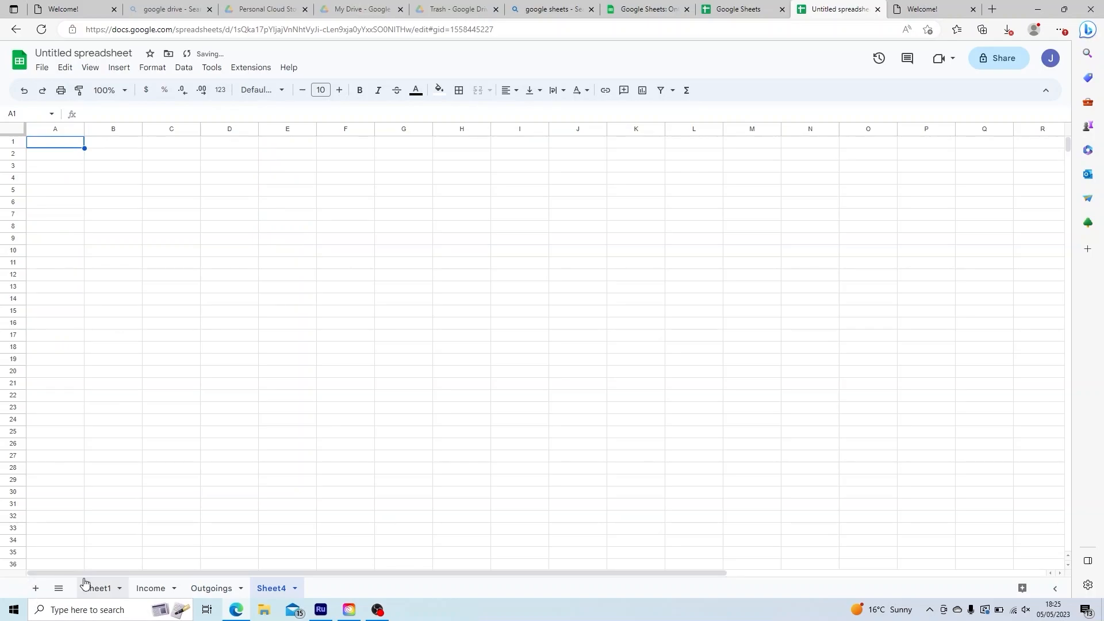
right_click(268, 591)
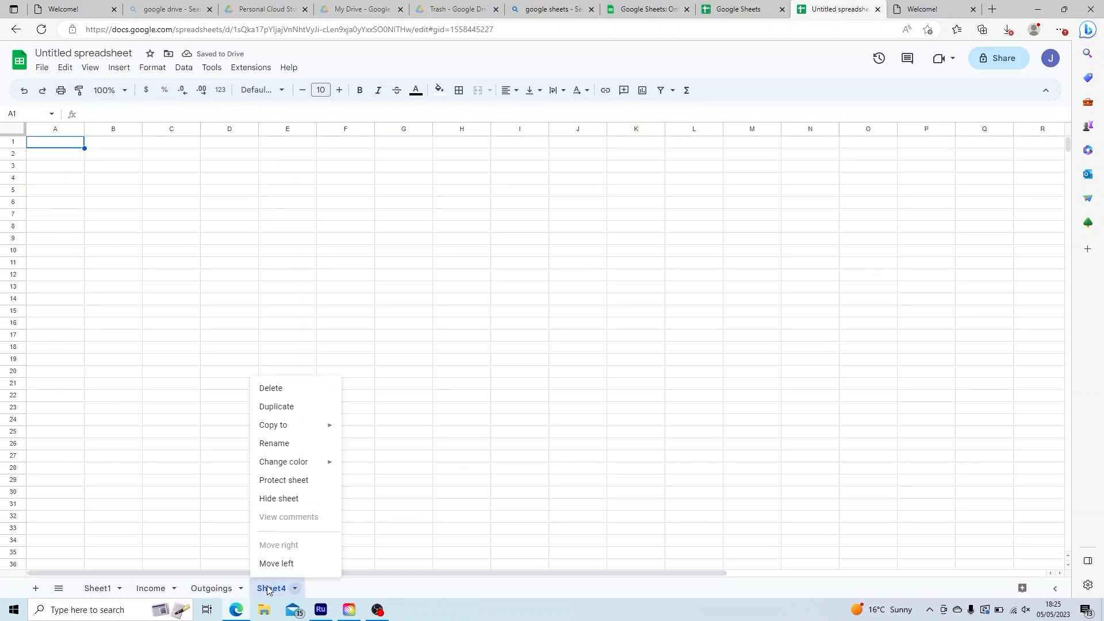
left_click(292, 447)
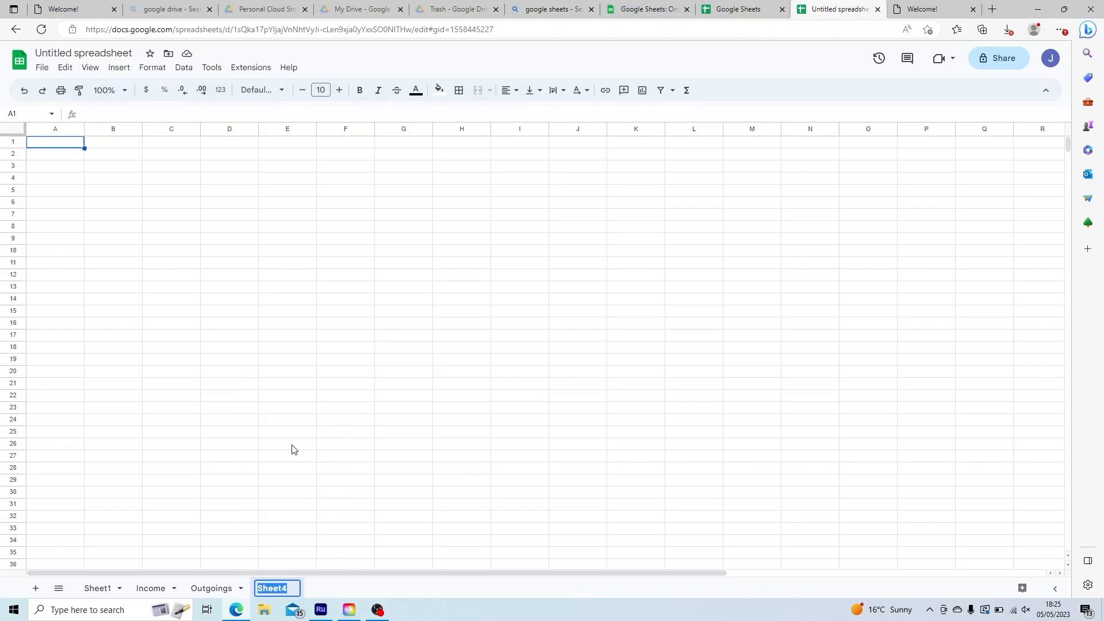
type("Niceties/ goals")
key("Return")
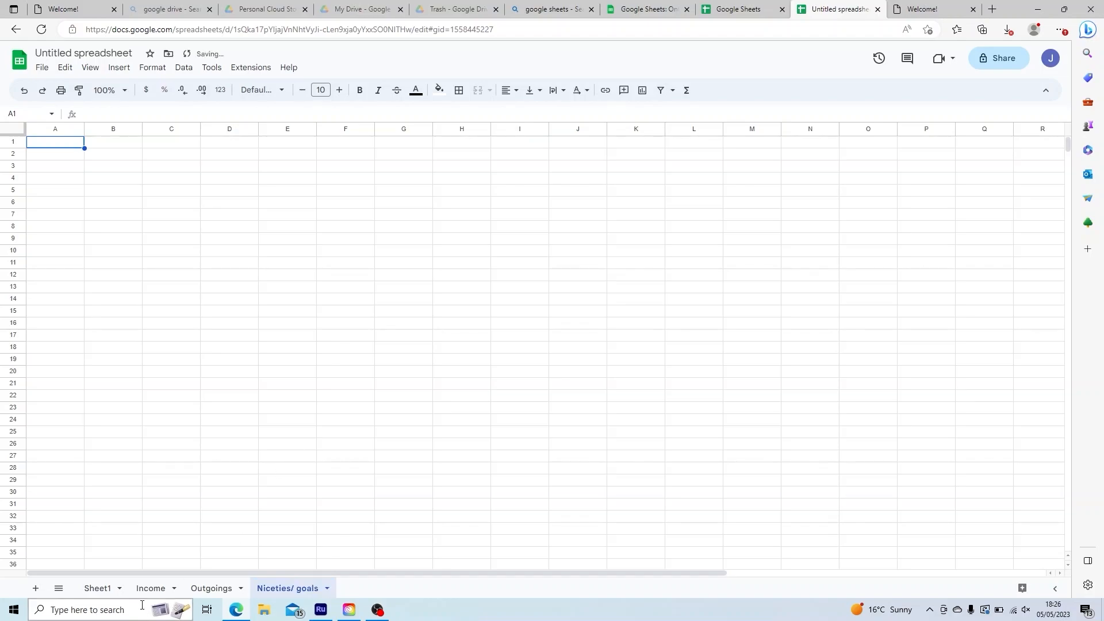
On Sheet1, enter the label "Income" in cell B4 and place "outgoings" in cell B6, leaving B5 blank
left_click(106, 591)
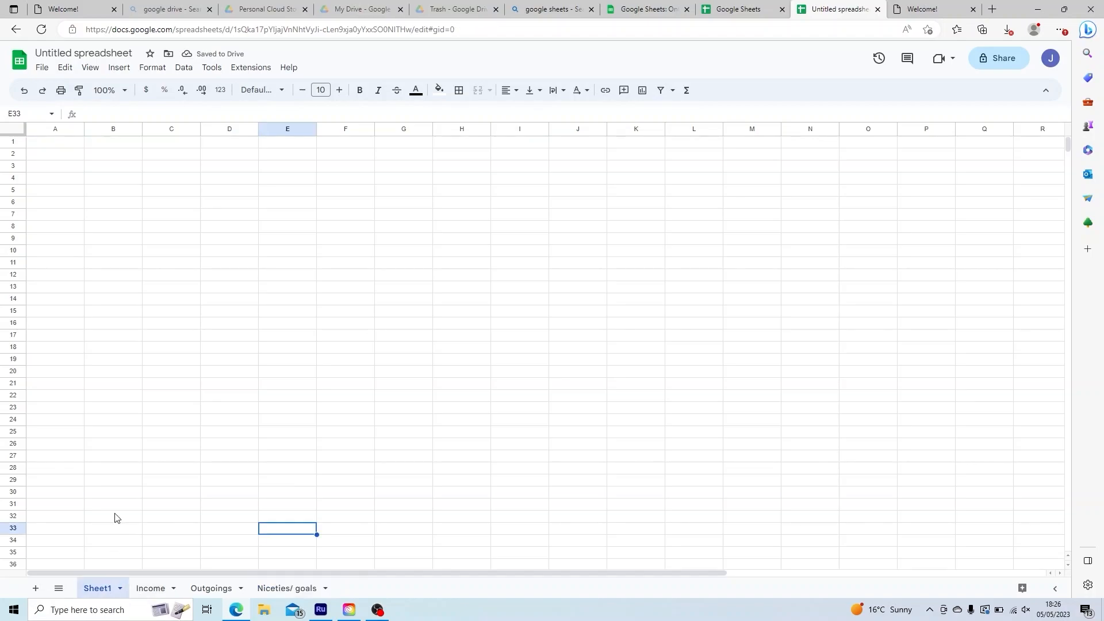
left_click(91, 185)
type("Income")
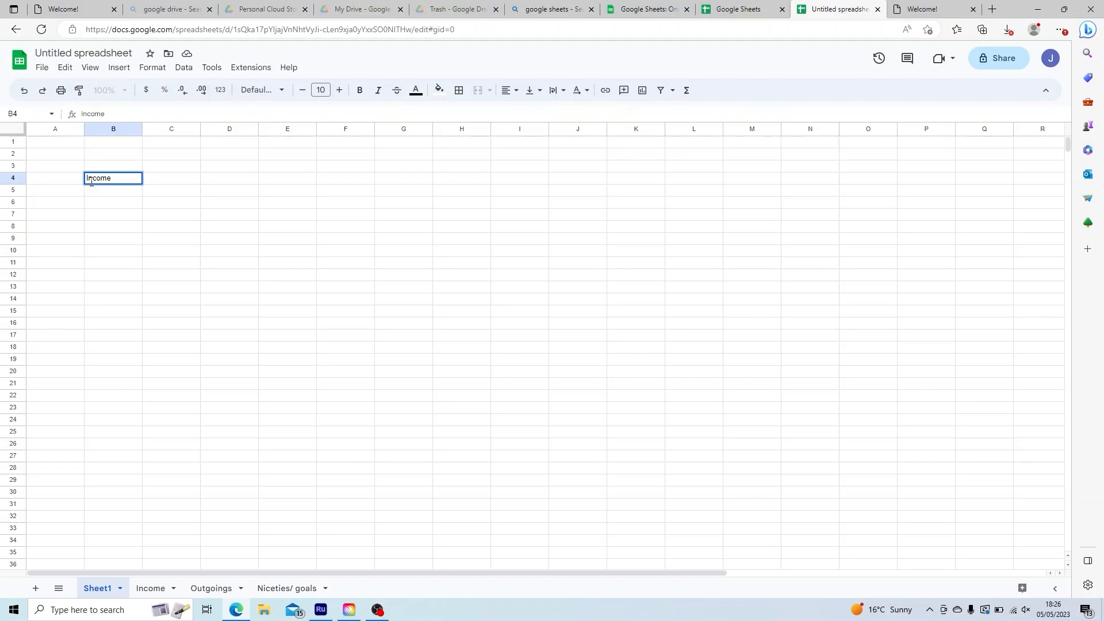
key("Tab")
left_click(91, 185)
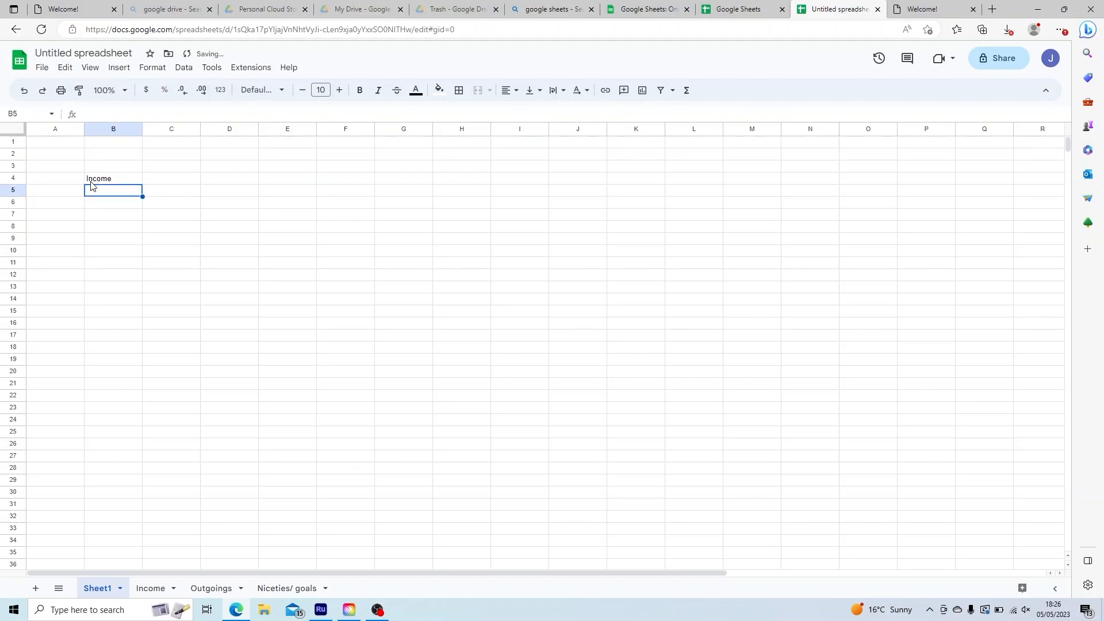
type("0utgoings")
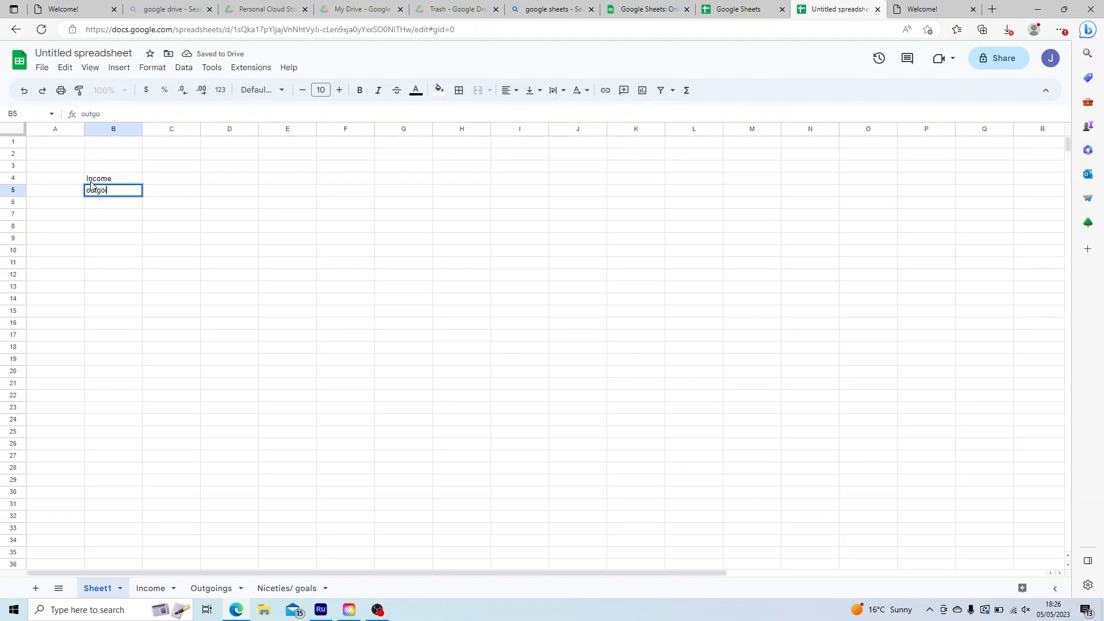
left_click(113, 185)
left_click_drag(113, 184, 117, 206)
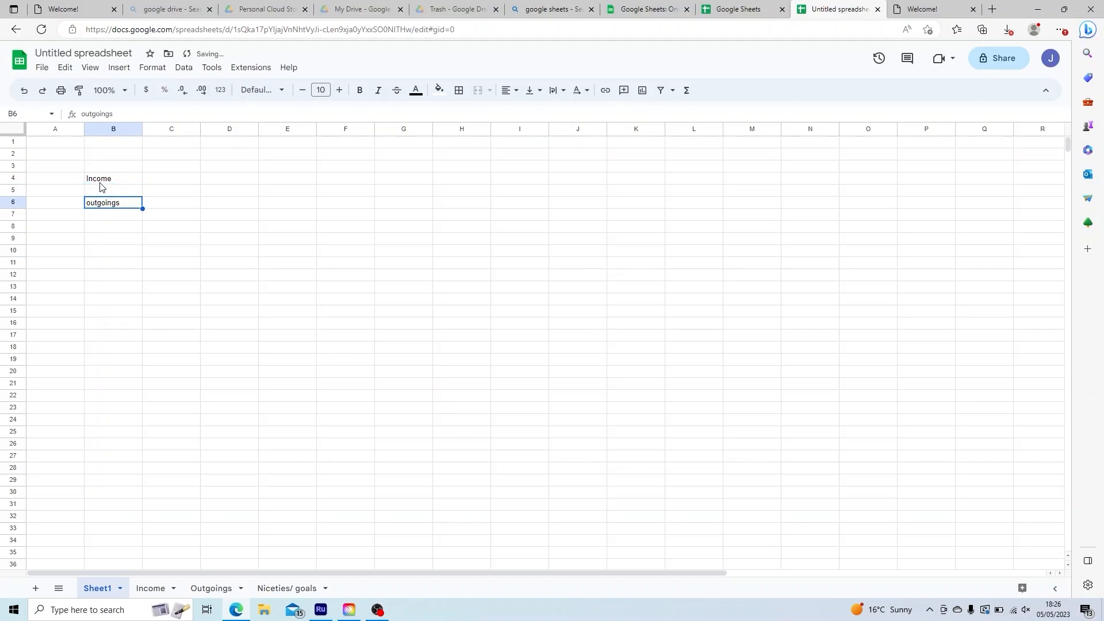
left_click(100, 185)
left_click(102, 194)
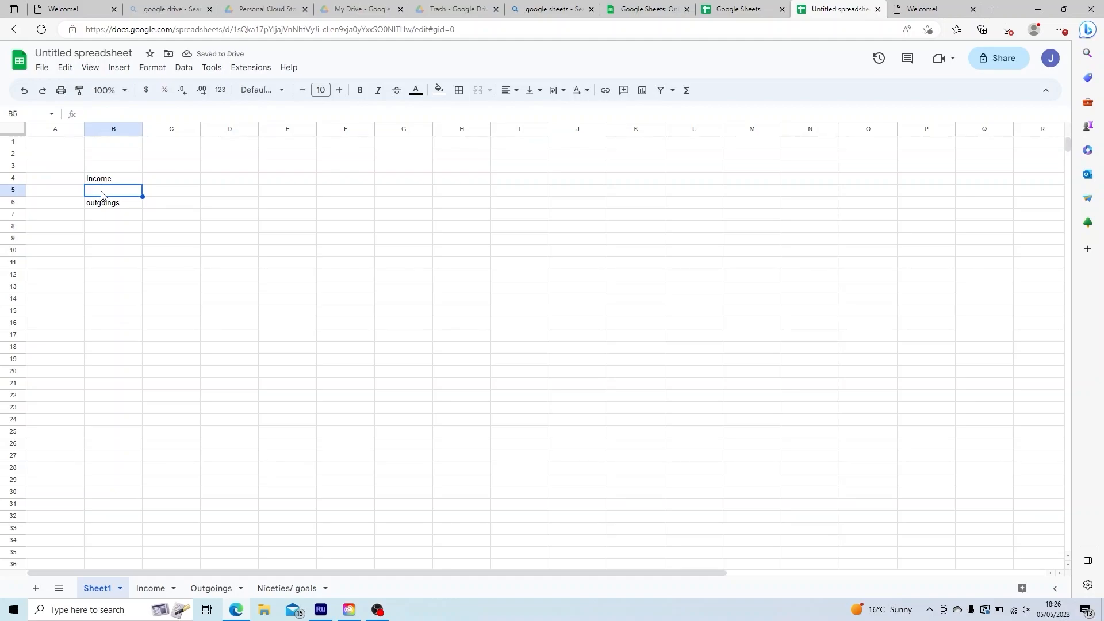
Enter the labels "Non negoatiable" in B7, "negoatiable" in B8 and "total" in B10
left_click(109, 221)
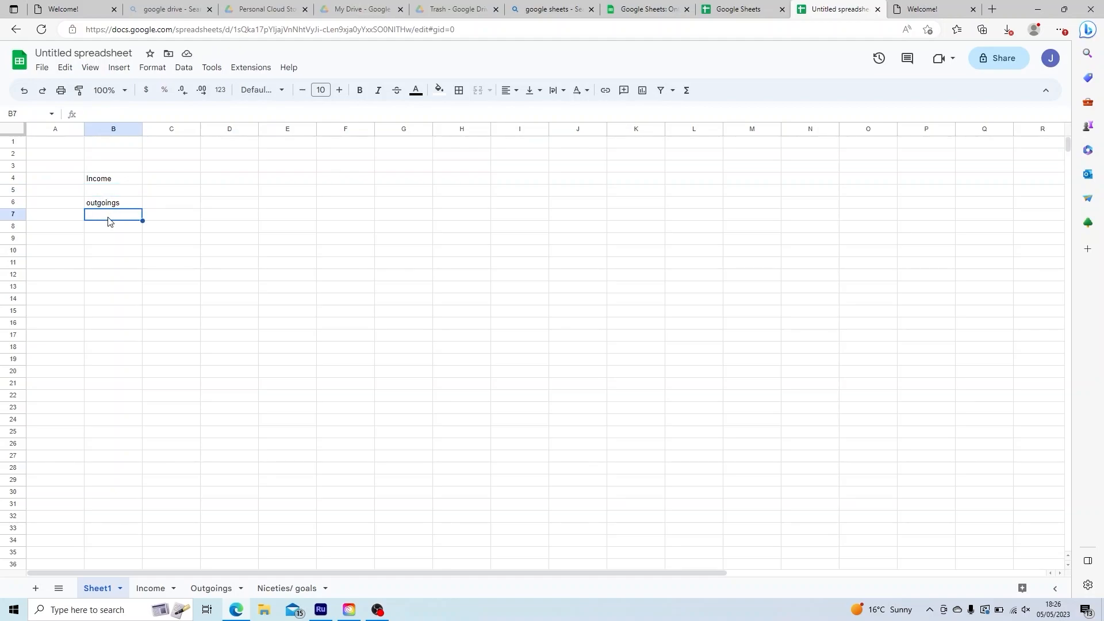
type("Non negoatiable")
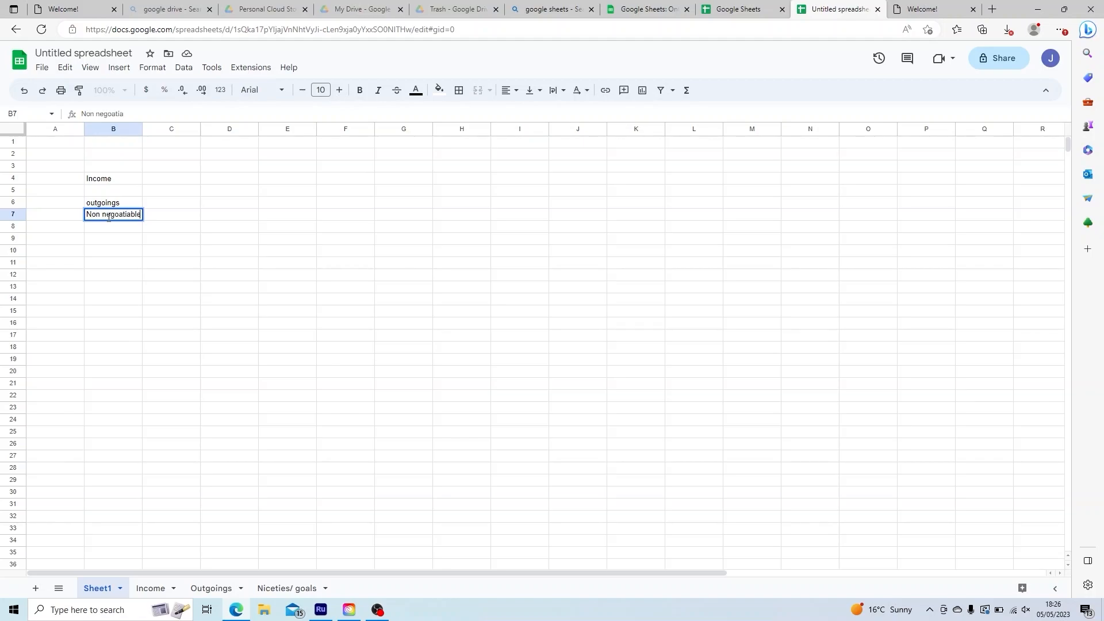
key("Return")
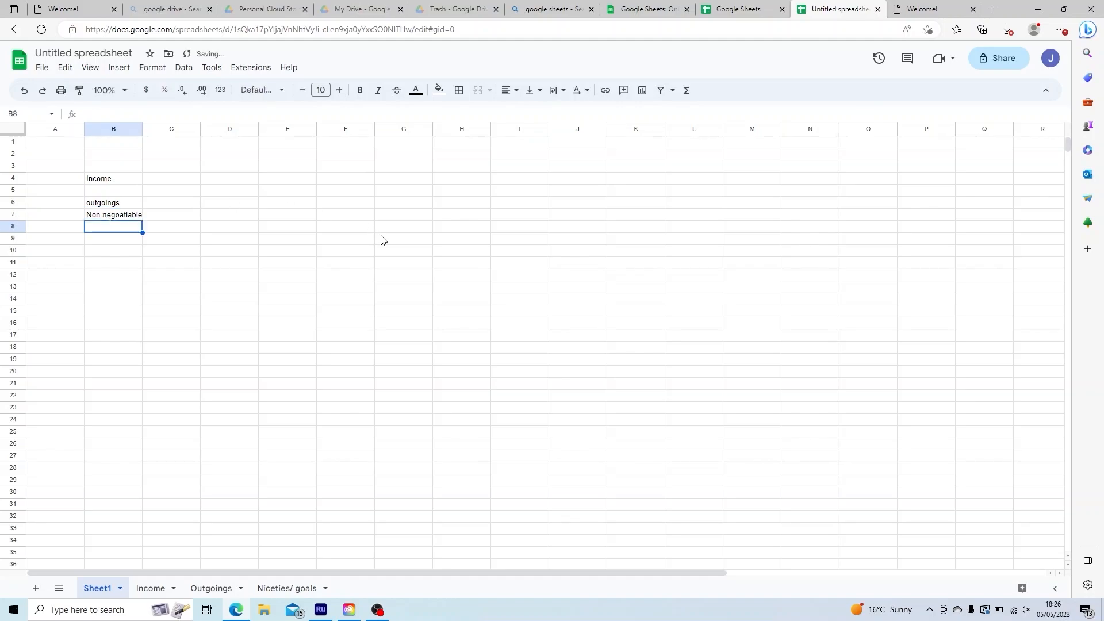
type("ne")
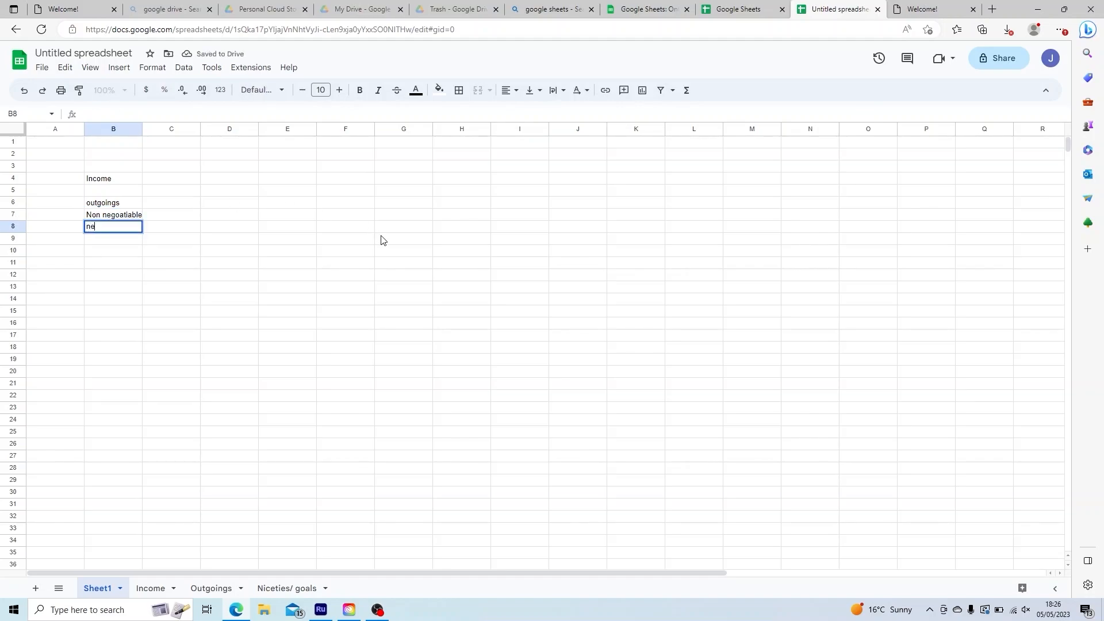
type("goatiable")
key("Return")
key("Down")
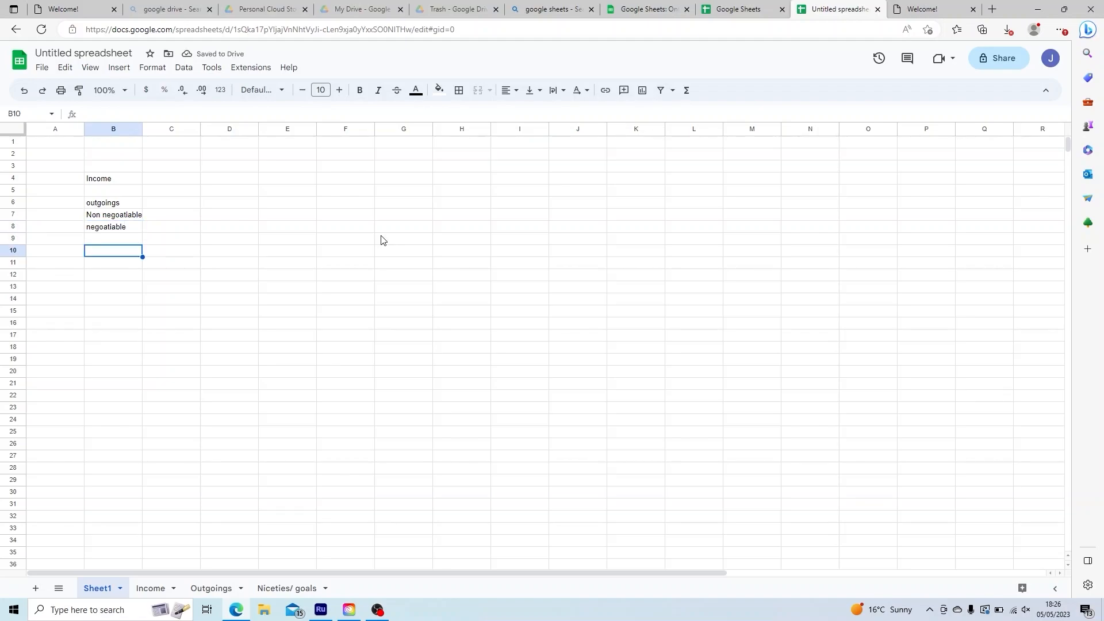
type("total")
key("Tab")
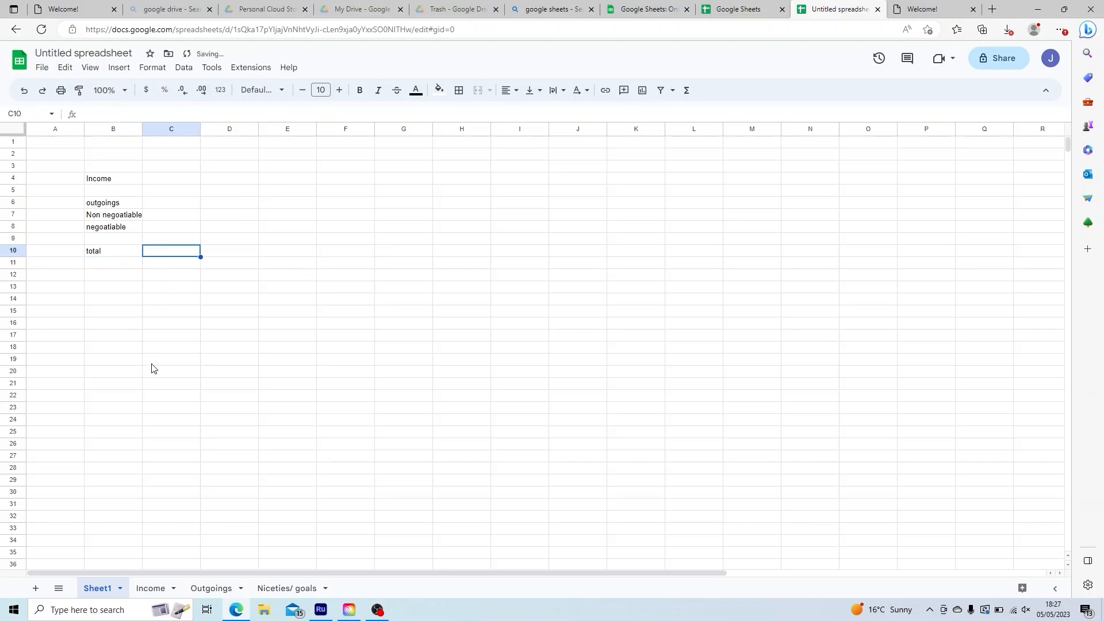
Begin a formula in C10 that subtracts the outgoings range C7:C8 from C5
type("=")
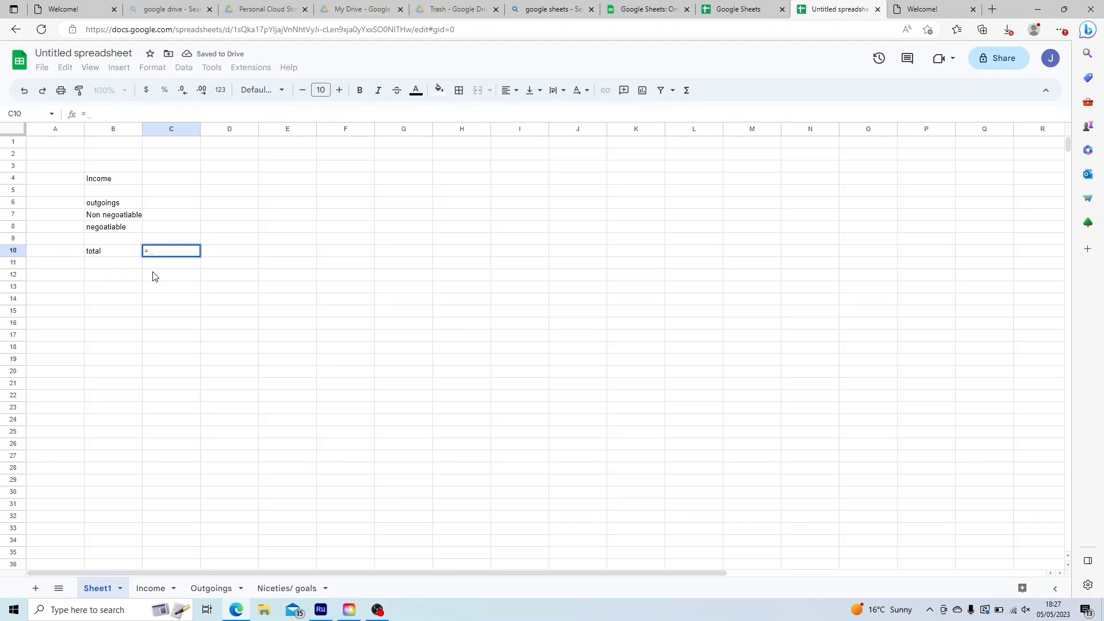
left_click(175, 190)
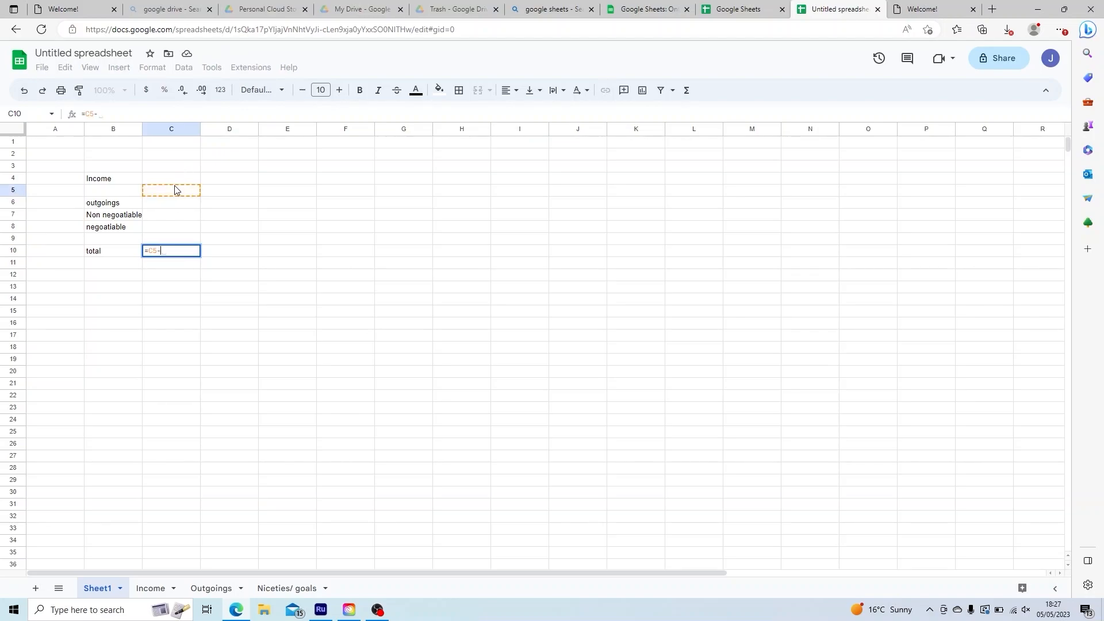
left_click(169, 217)
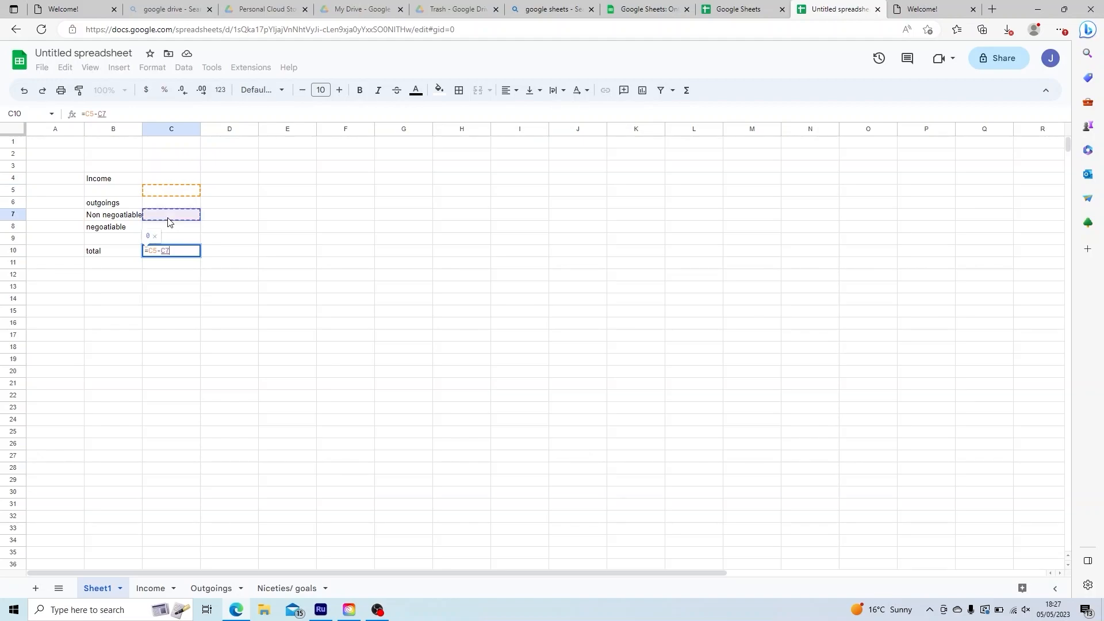
key("Left")
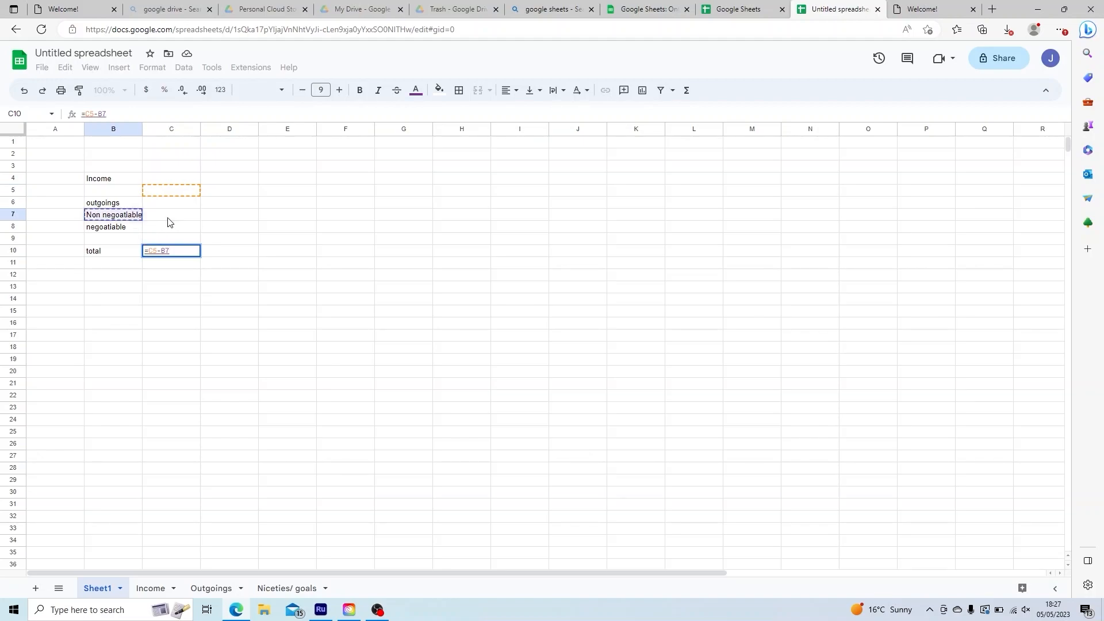
left_click(169, 223)
key("shift+Left")
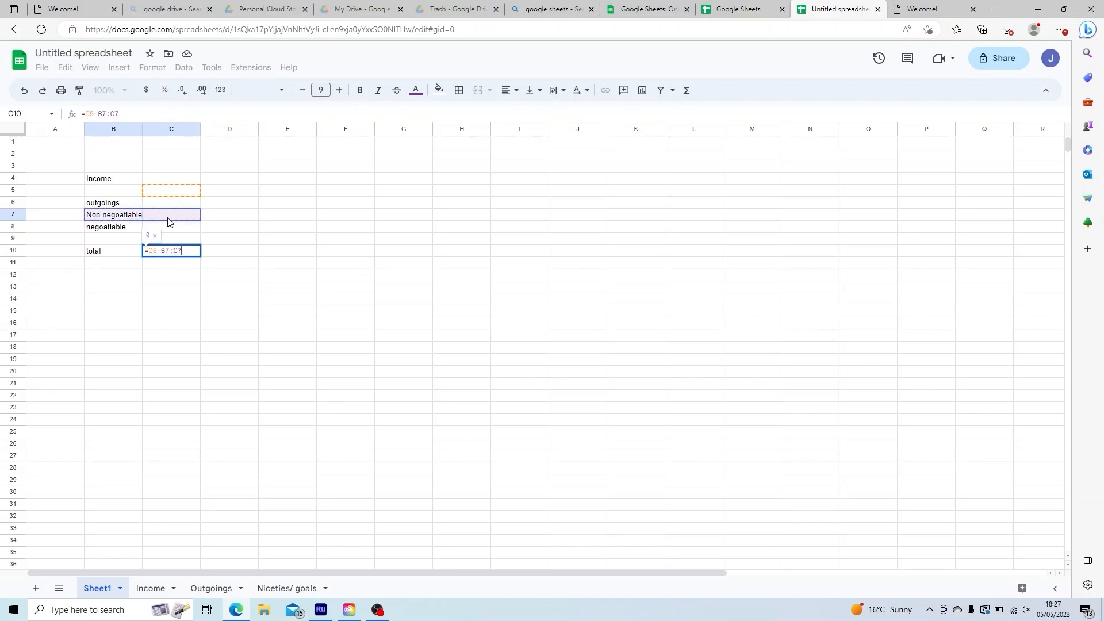
left_click(169, 222)
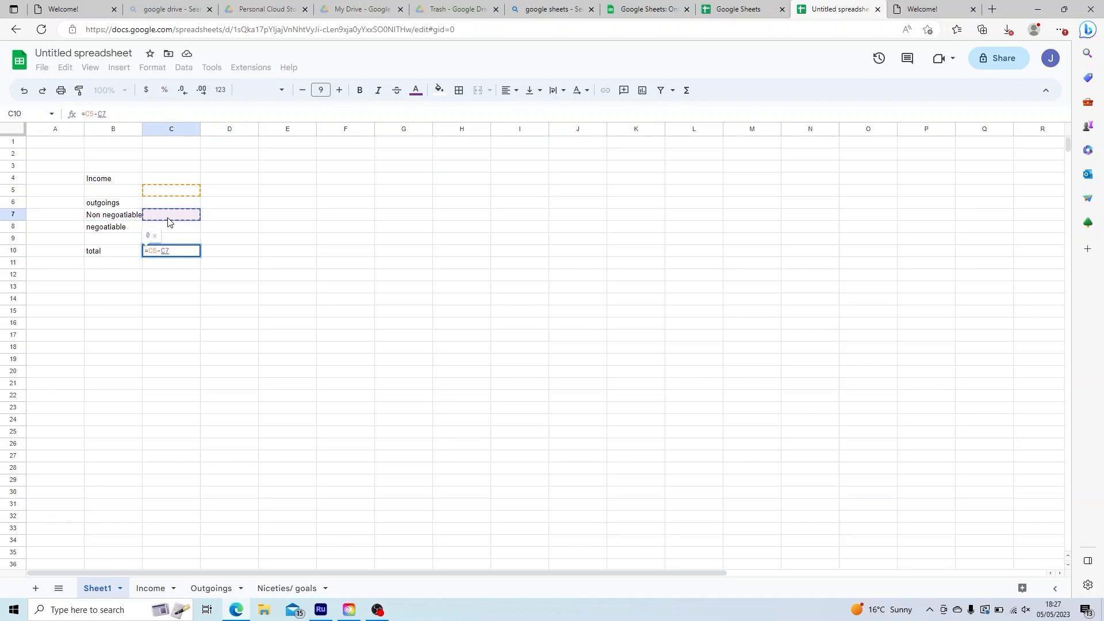
key("shift+Right")
key("shift+Left")
key("shift+Down")
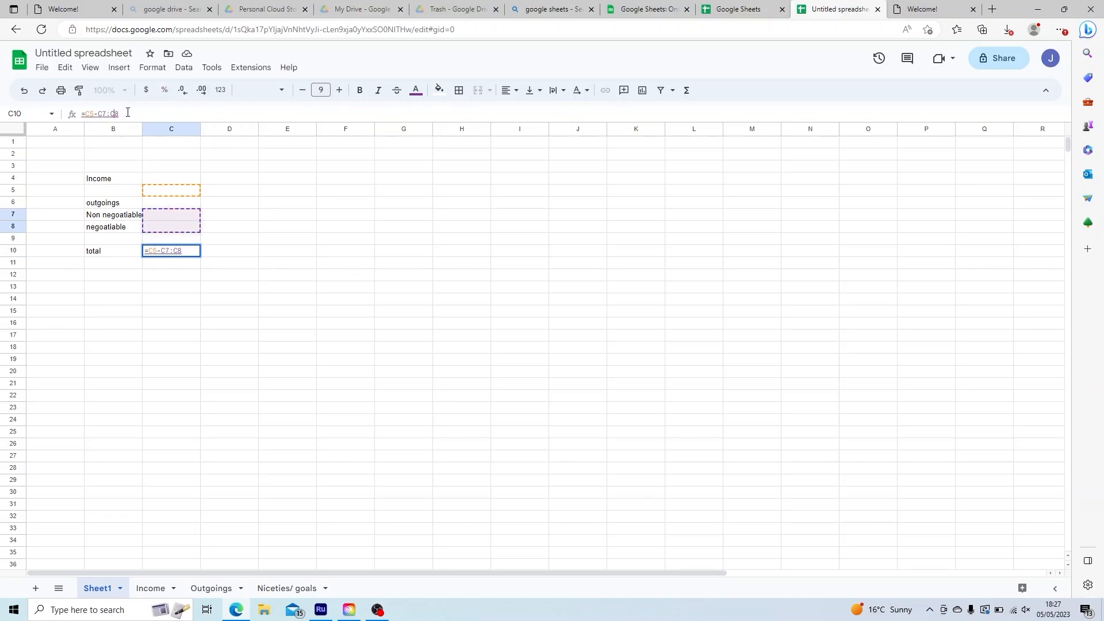
Rewrite the outgoings part of the C10 formula as a bracketed sum so it reads =C5-(C7+C8)
type("(")
key("Right")
key("Right")
key("Delete")
type("+")
key("Right")
key("Right")
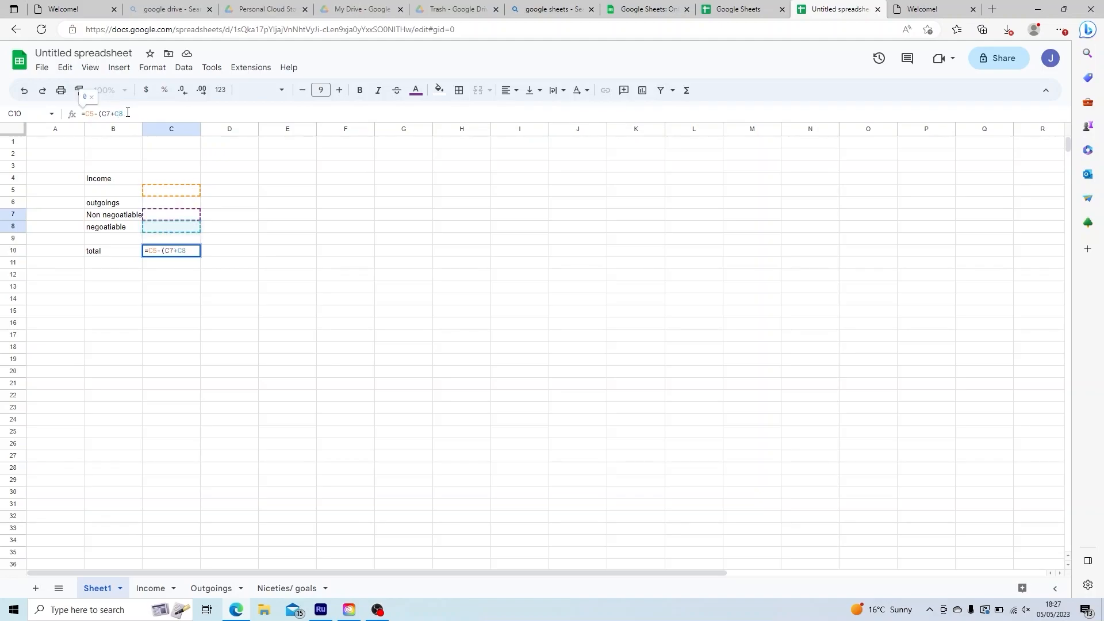
left_click(257, 231)
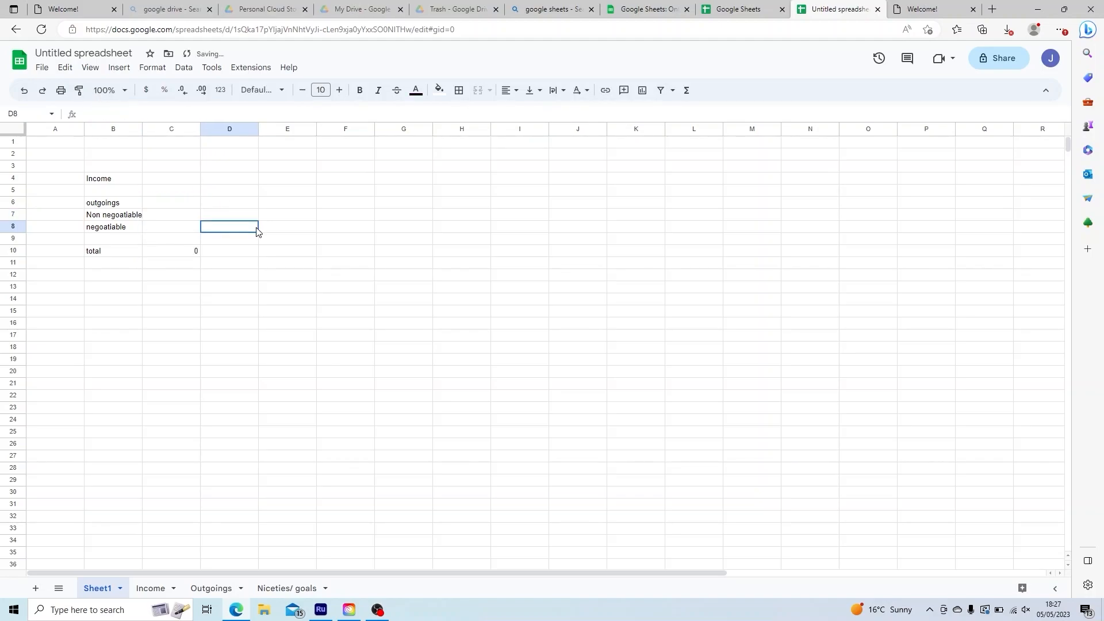
Try to bring the income figures into Sheet1 cell C4 with the direct range reference =Income!C6:C17
left_click(174, 184)
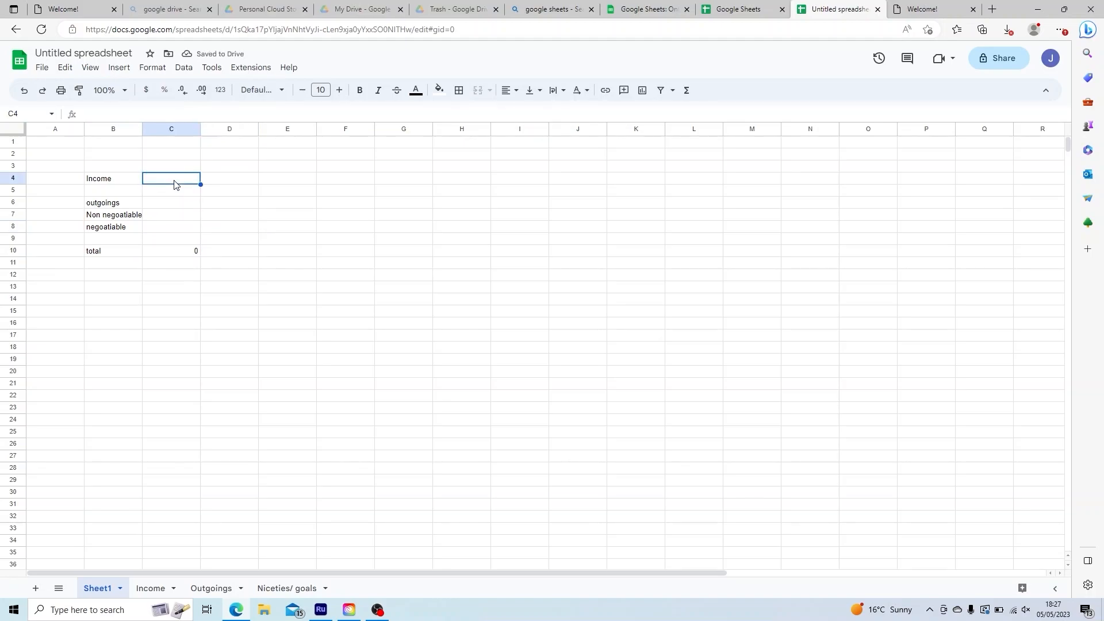
type("=")
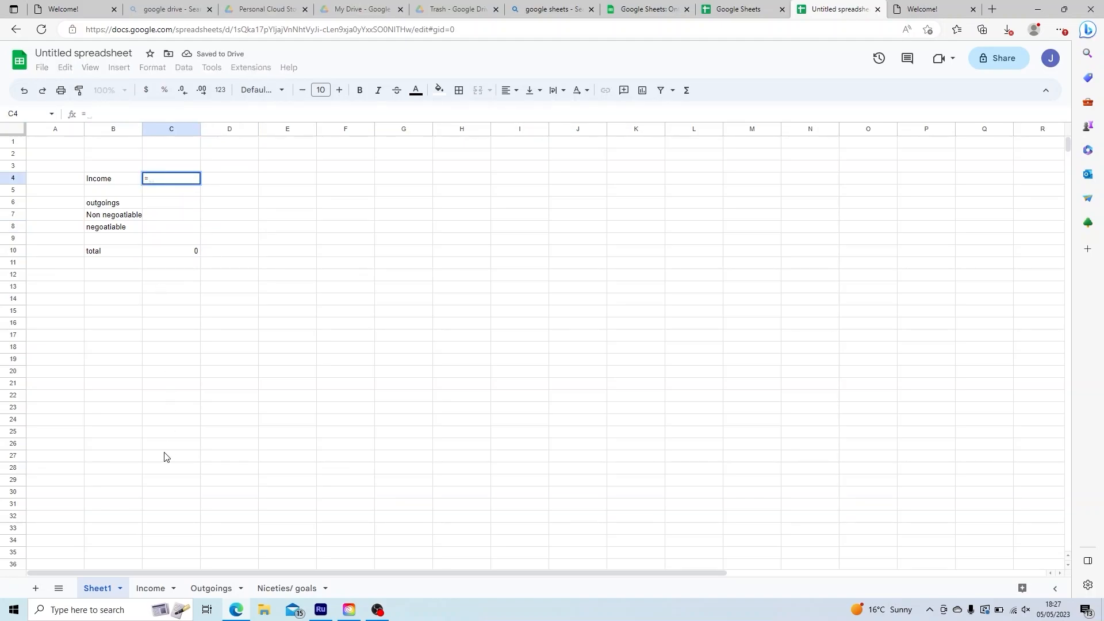
left_click(160, 591)
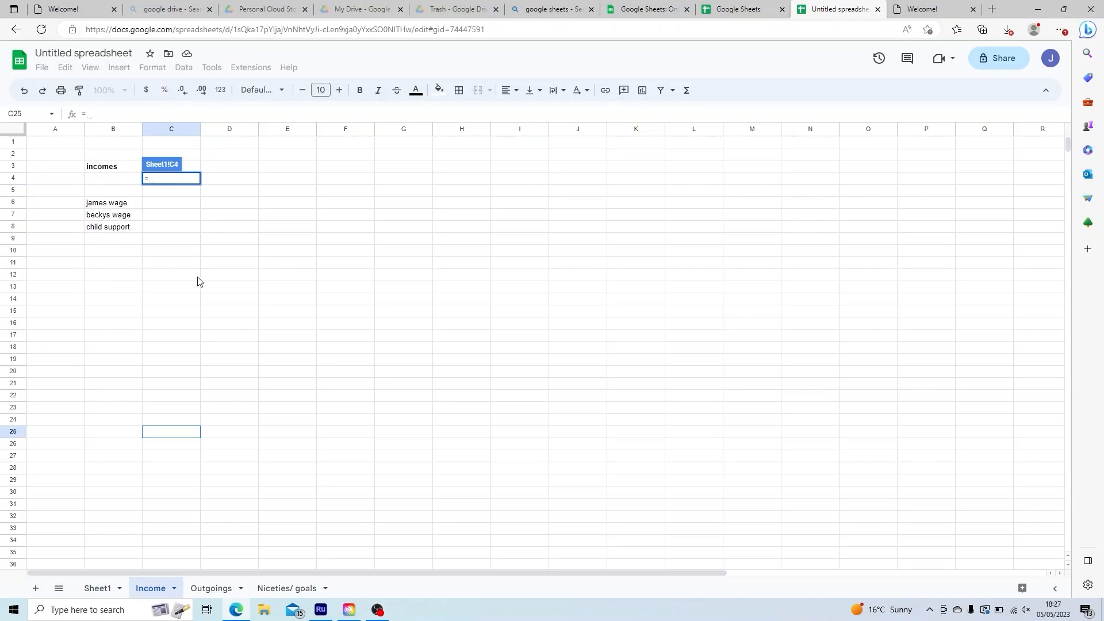
left_click_drag(157, 204, 157, 232)
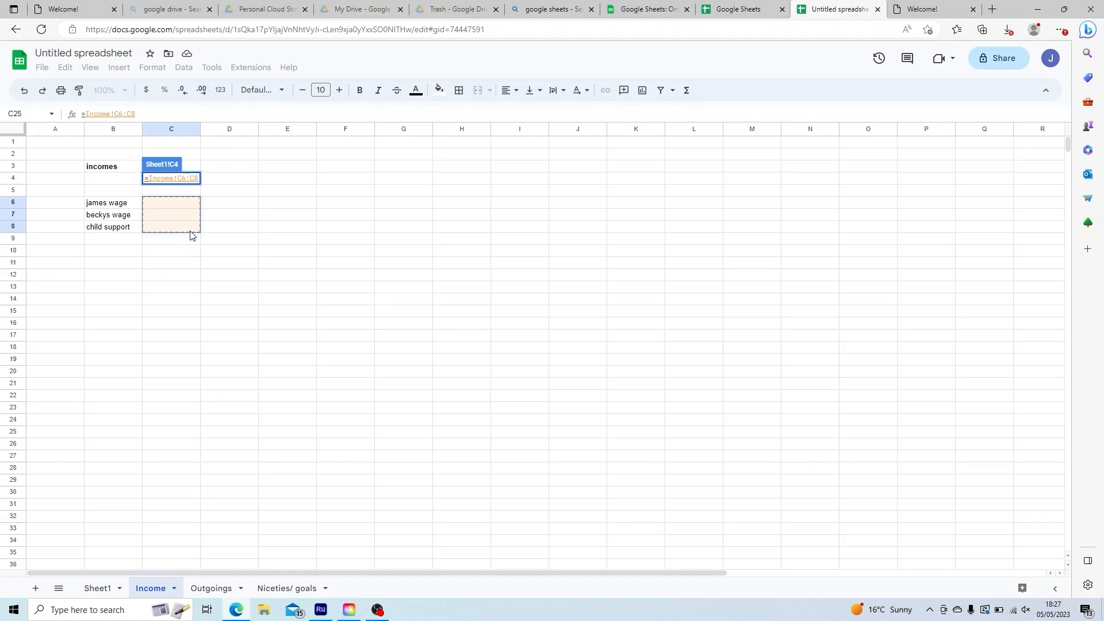
left_click_drag(176, 204, 174, 338)
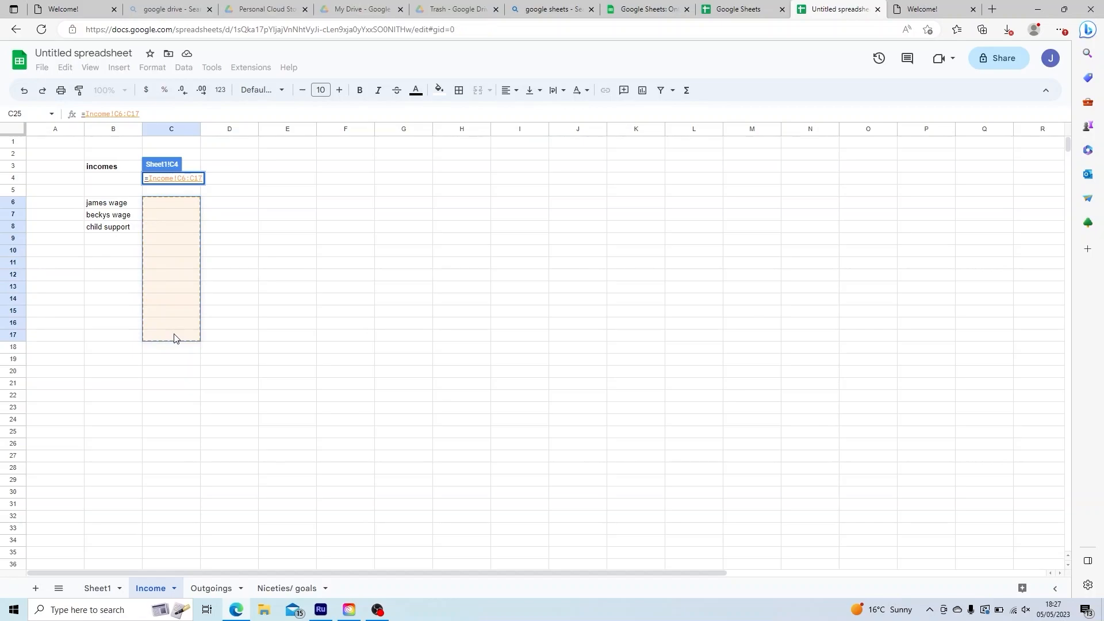
key("Return")
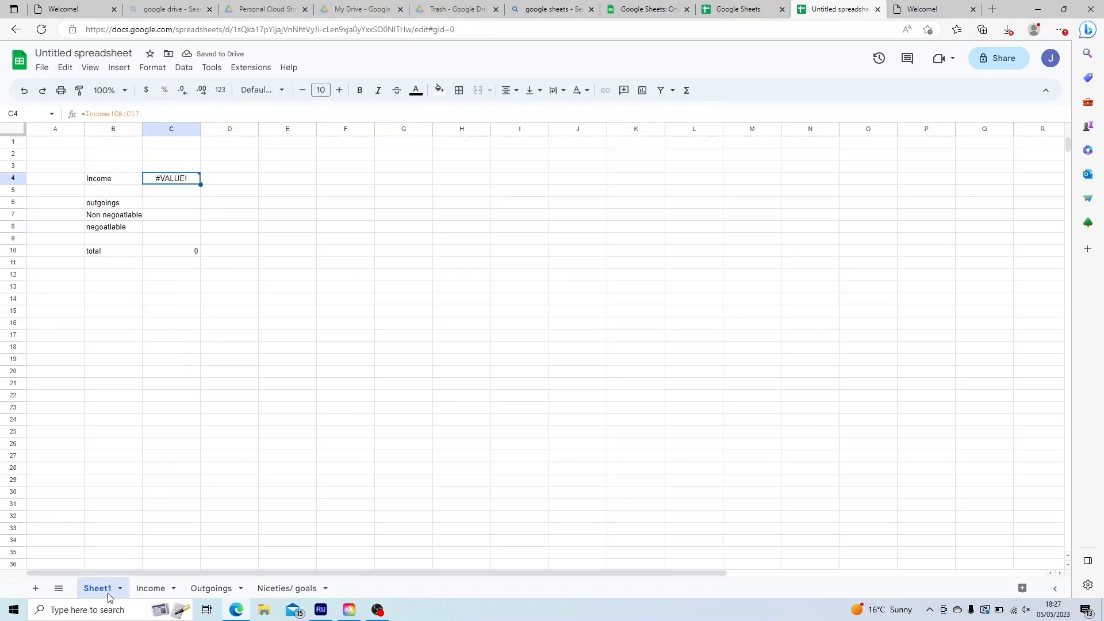
Total the income figures in Sheet1 cell C4 with the formula =SUM(Income!C6:C19)
left_click(150, 590)
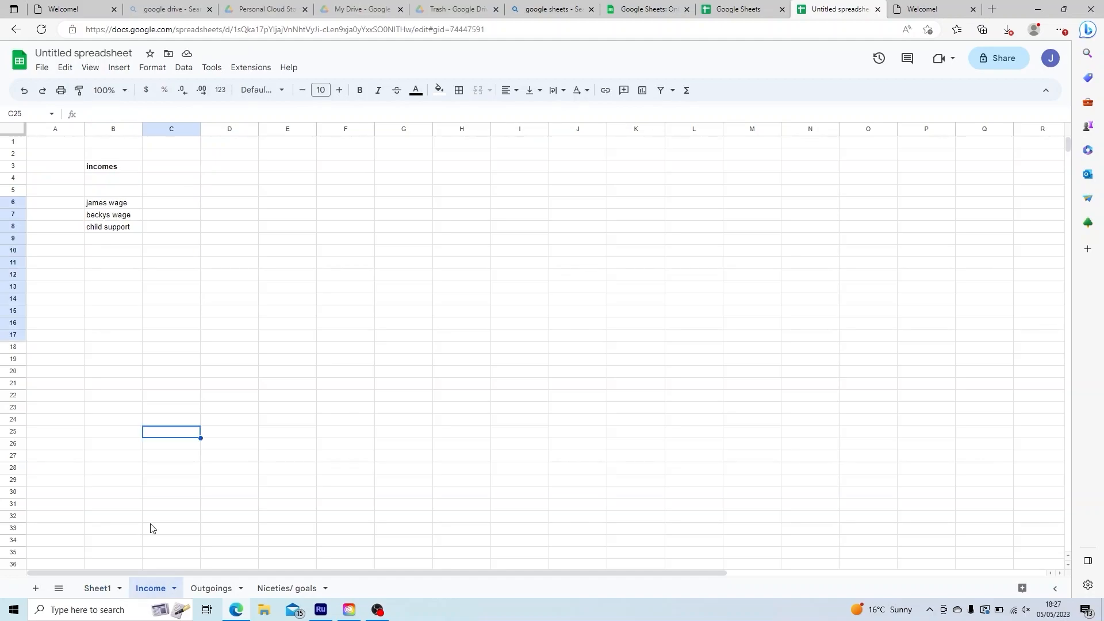
key("ctrl+shift+Page_Up")
type("=sum")
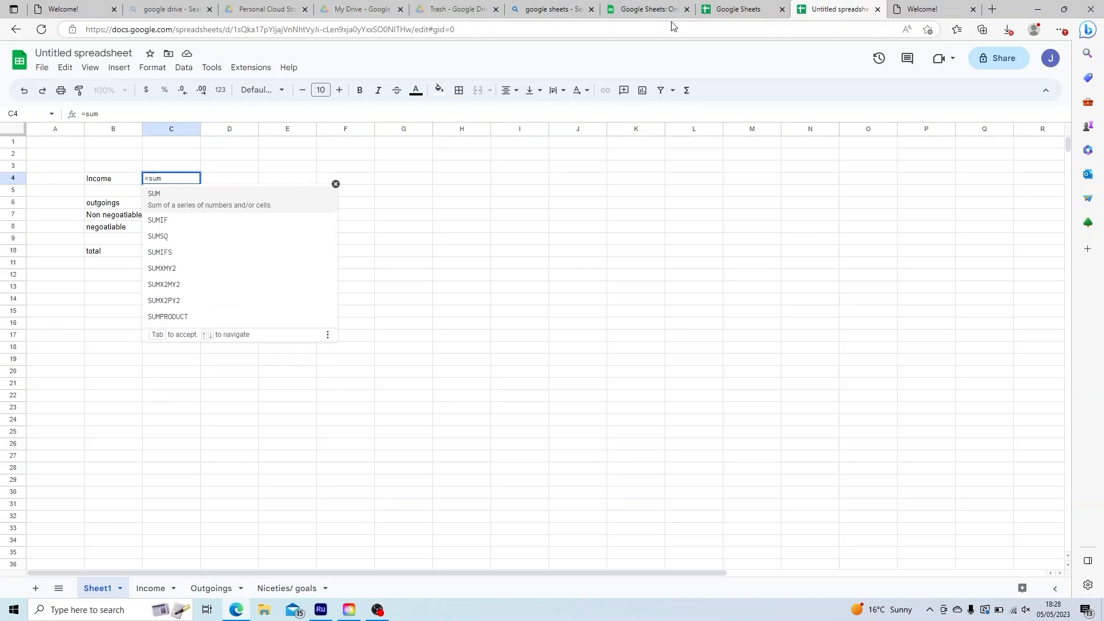
key("Tab")
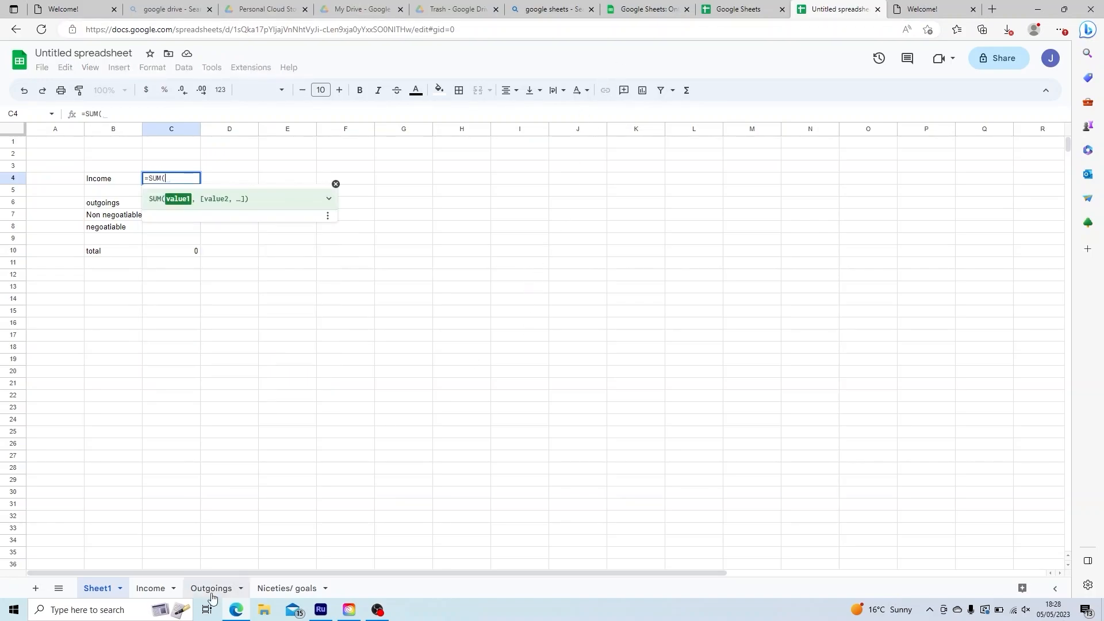
left_click(150, 589)
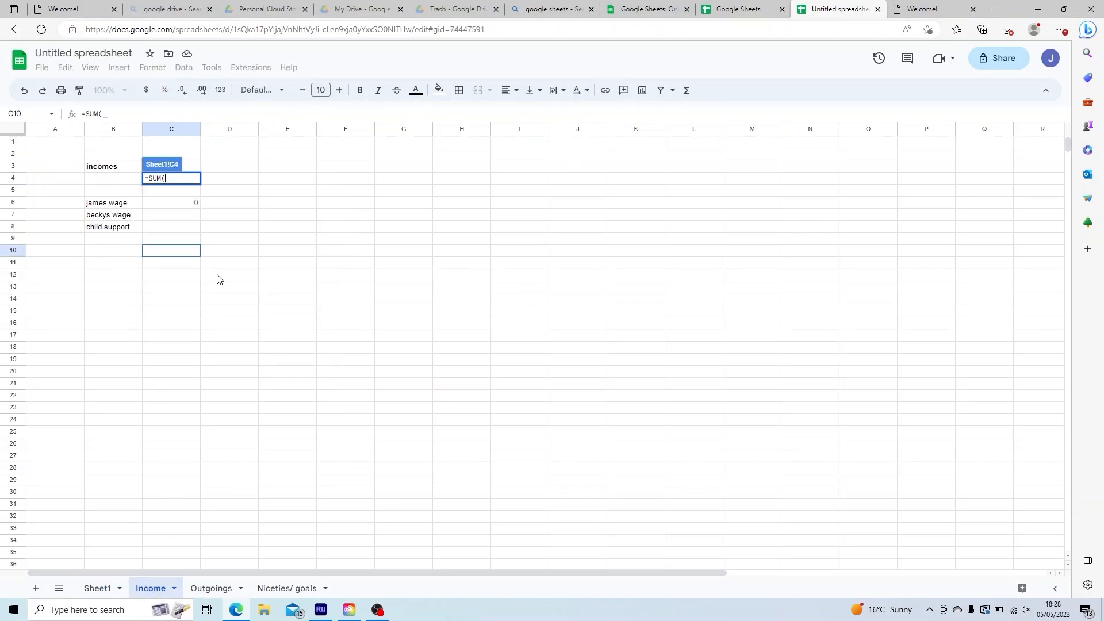
left_click_drag(187, 204, 177, 370)
type(")")
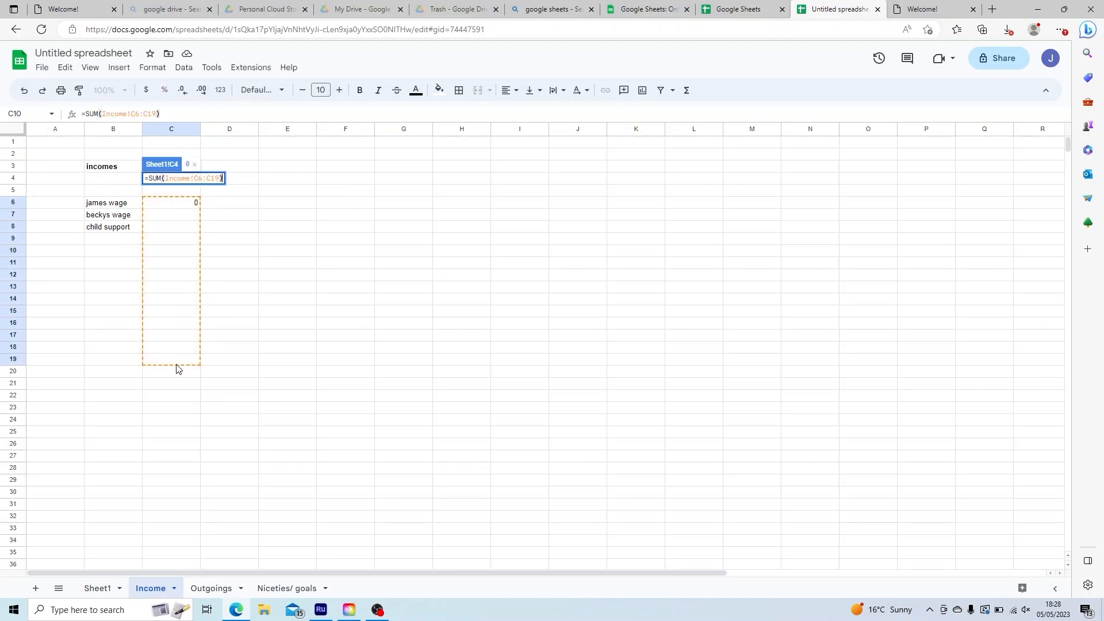
key("Return")
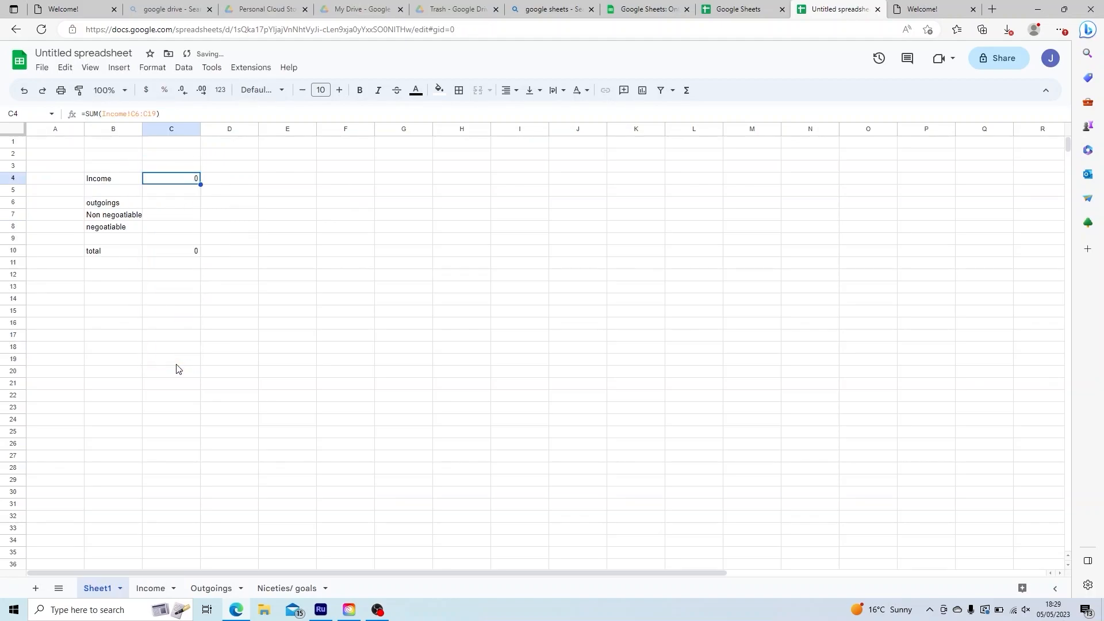
Total the non-negotiable outgoings in Sheet1 cell C7 with the formula =sum(Outgoings!B3:B26)
left_click(163, 220)
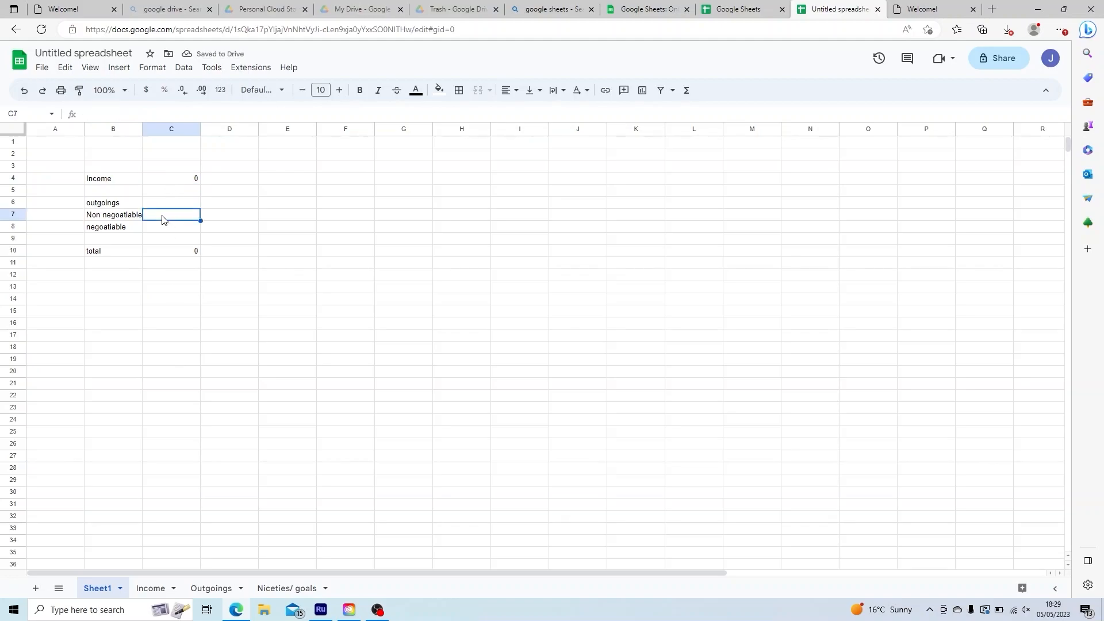
type("=su")
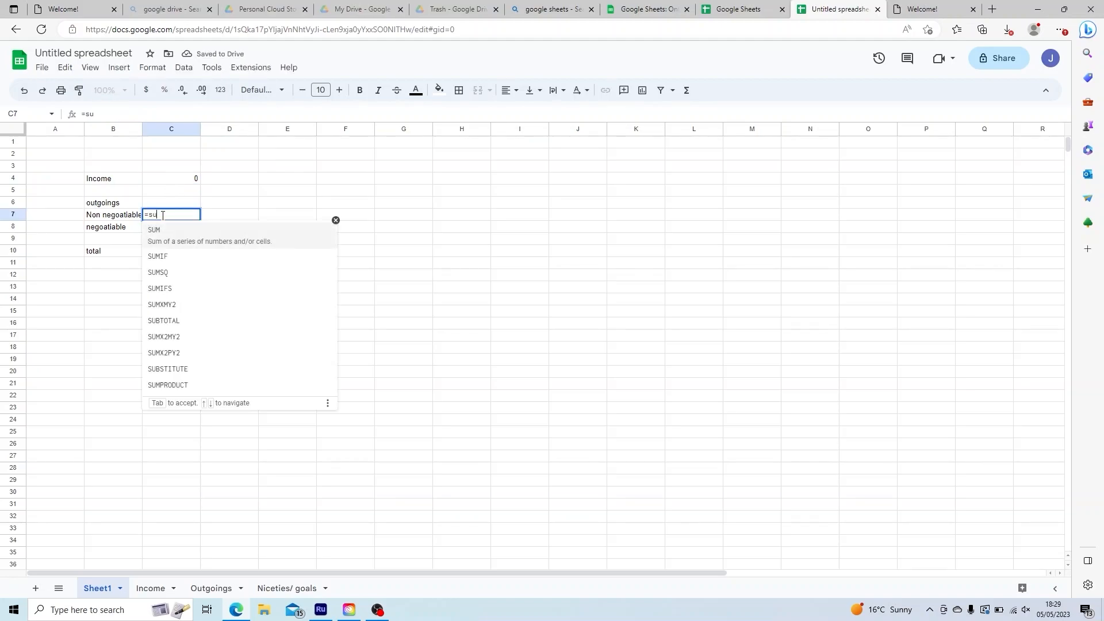
type("m(")
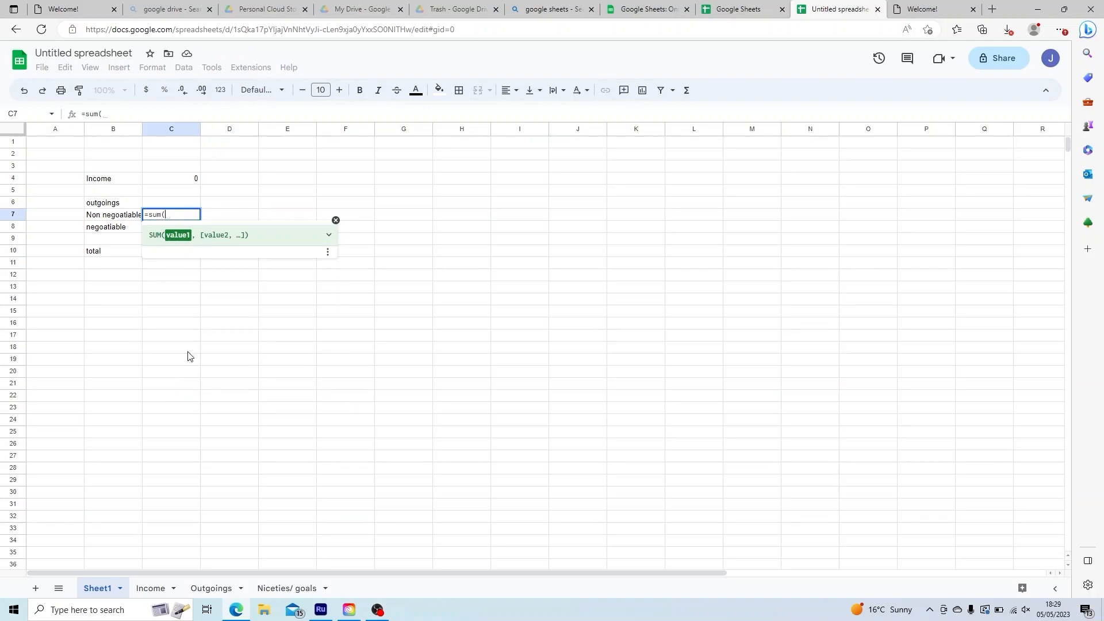
left_click(208, 587)
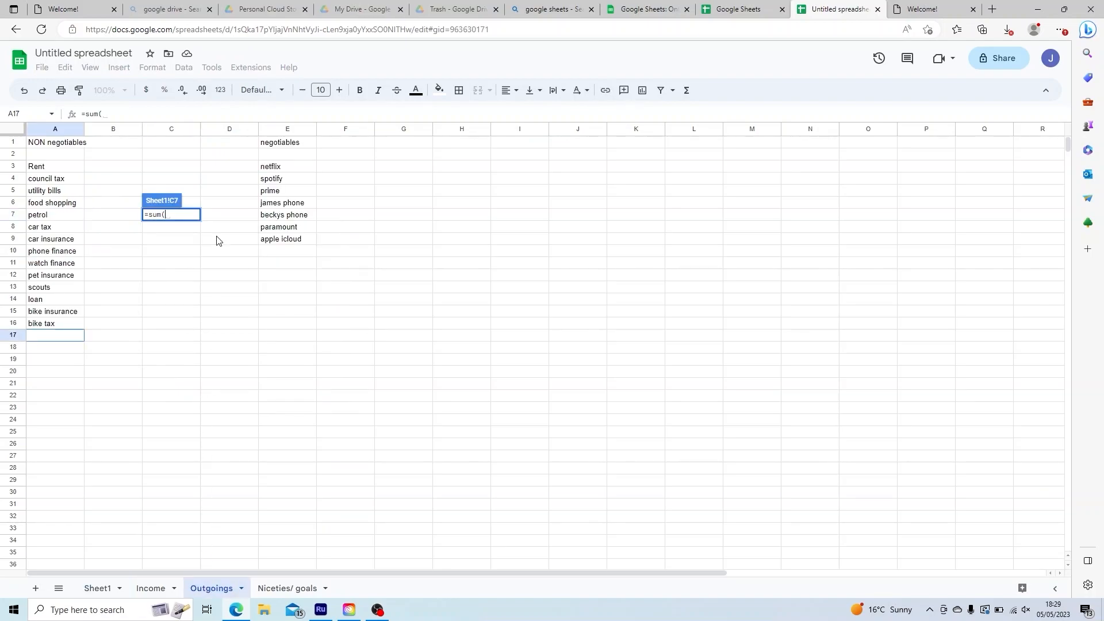
left_click_drag(135, 169, 95, 448)
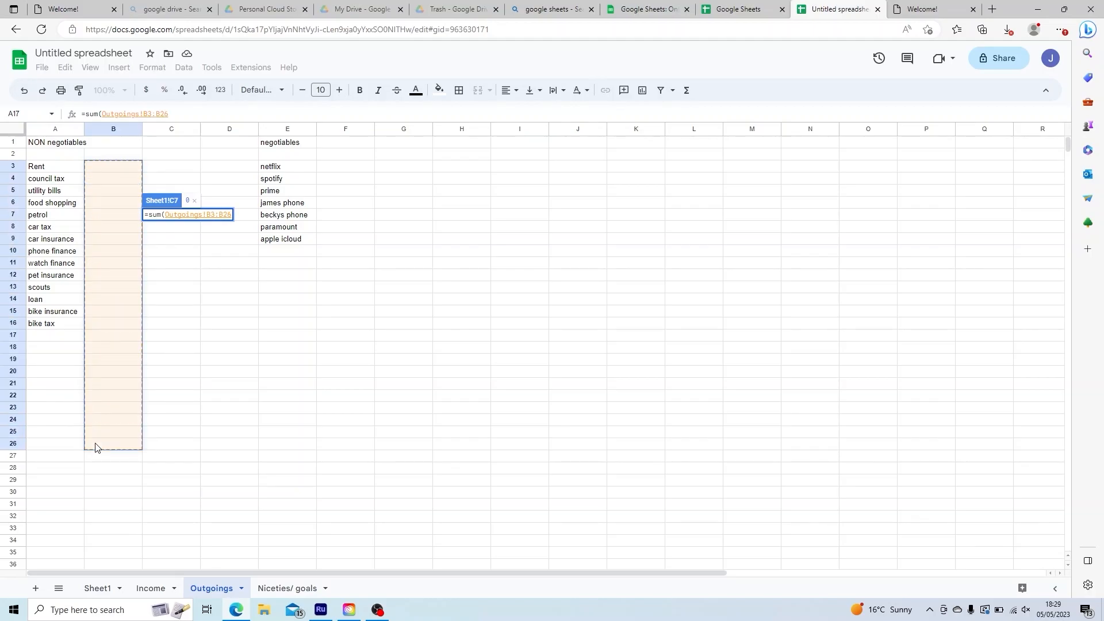
key("Return")
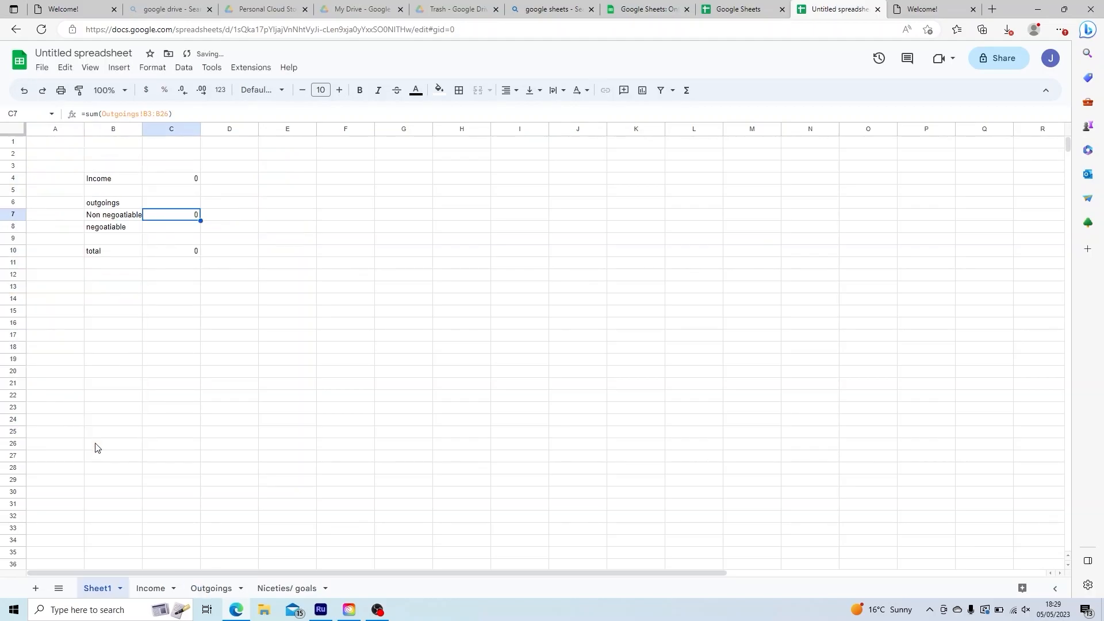
Total the negotiable outgoings in Sheet1 cell C8 with the formula =sum(Outgoings!F3:F21)
left_click(164, 230)
type("=sum(")
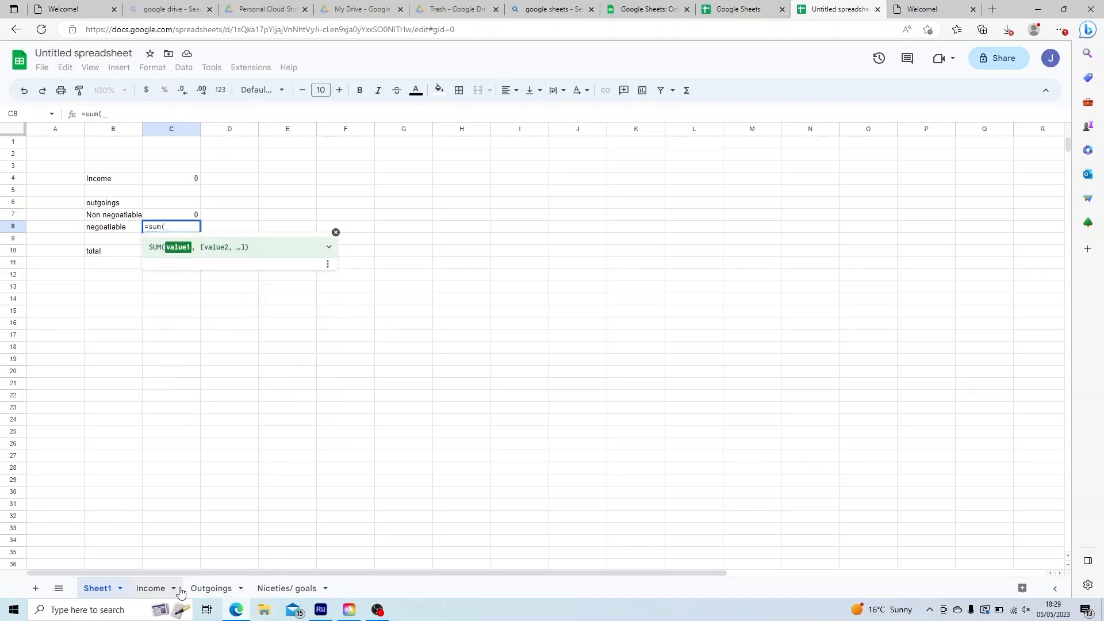
left_click(208, 590)
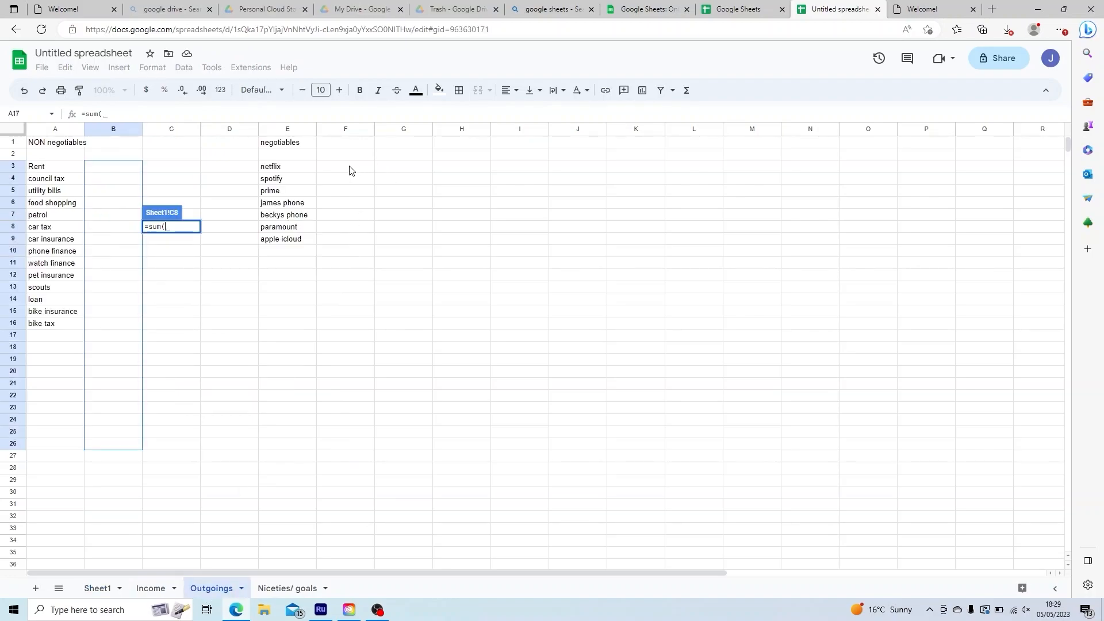
left_click_drag(348, 168, 363, 391)
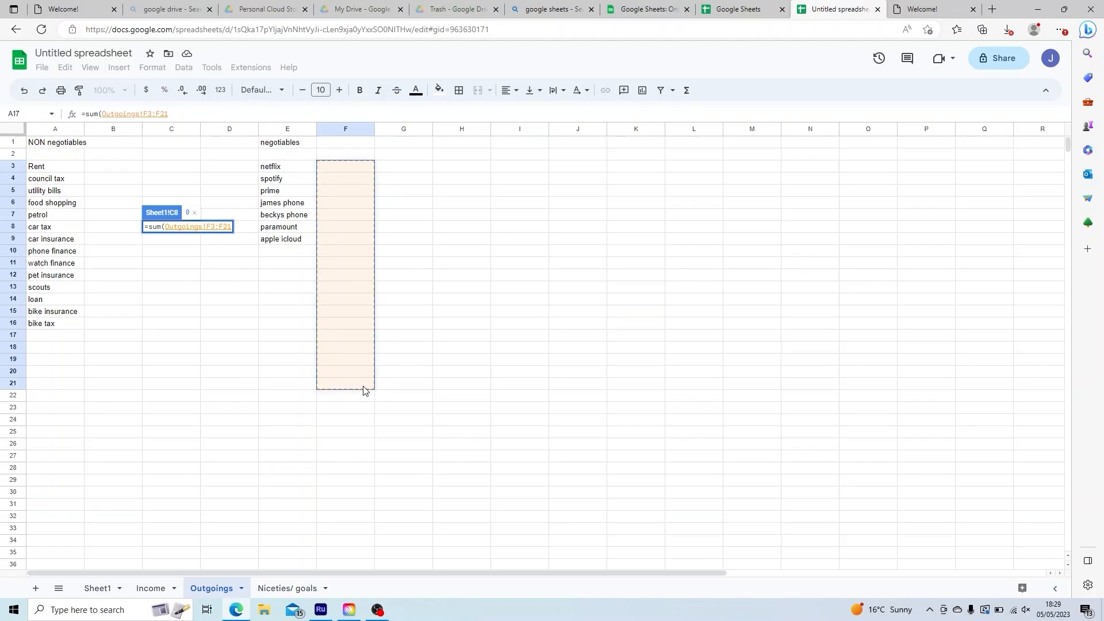
key("Return")
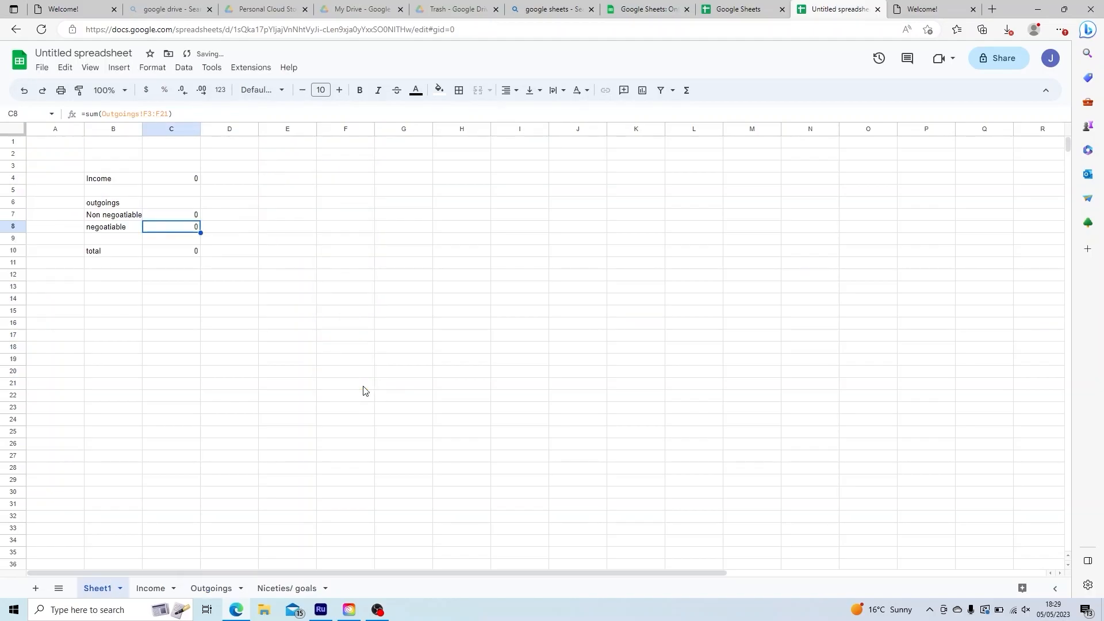
Enter the label "goals" in Sheet1 cell B12, below the total row
key("Down")
key("Down")
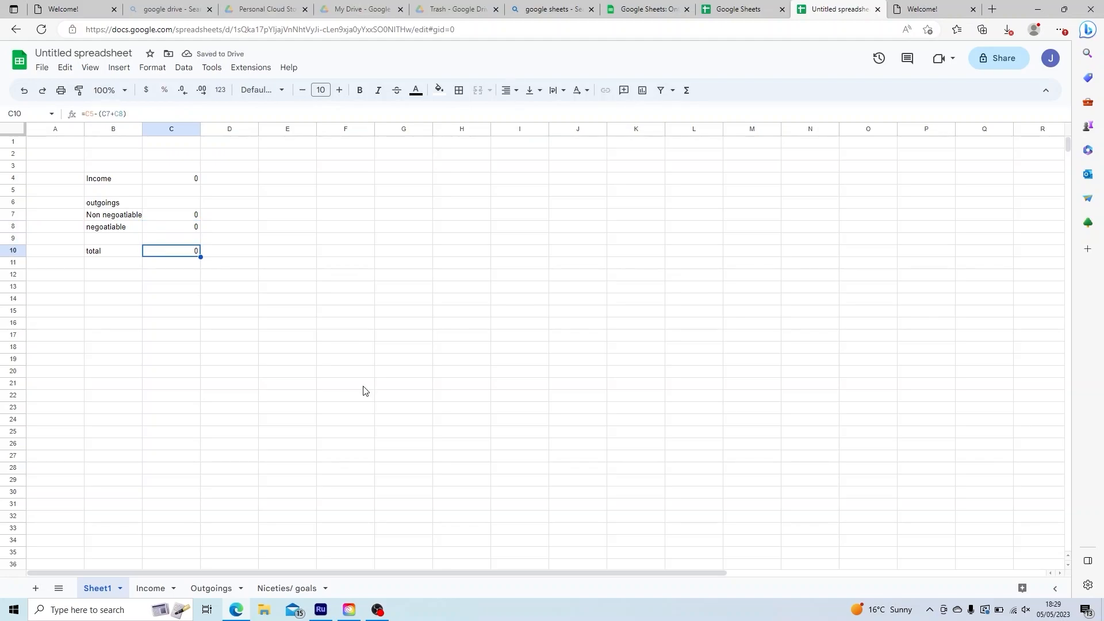
key("Down")
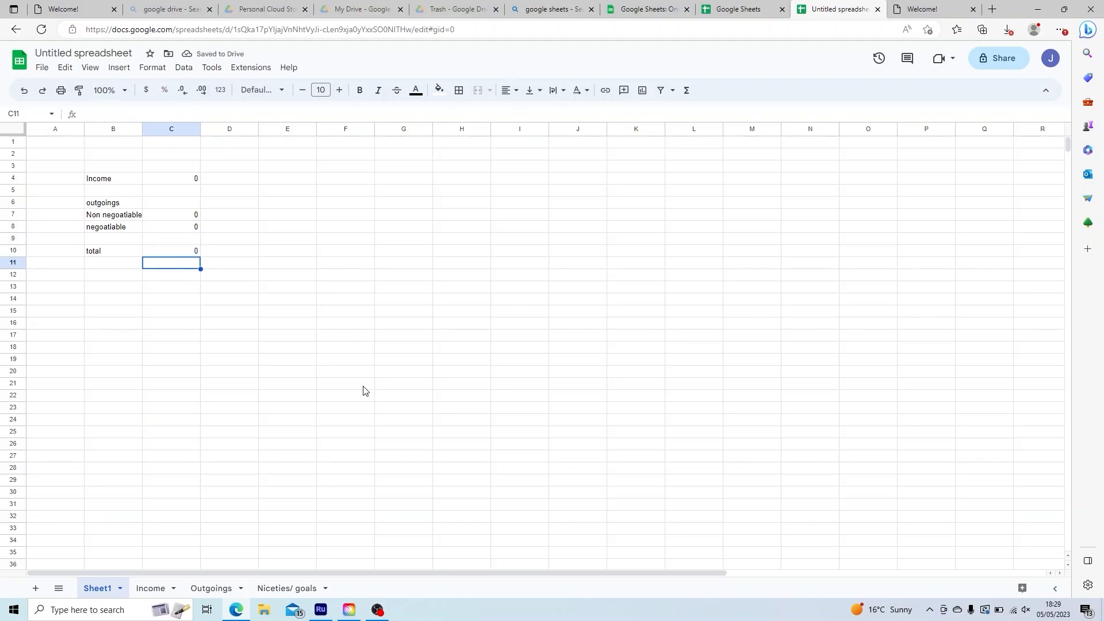
key("Left")
key("Down")
type("goals")
key("Up")
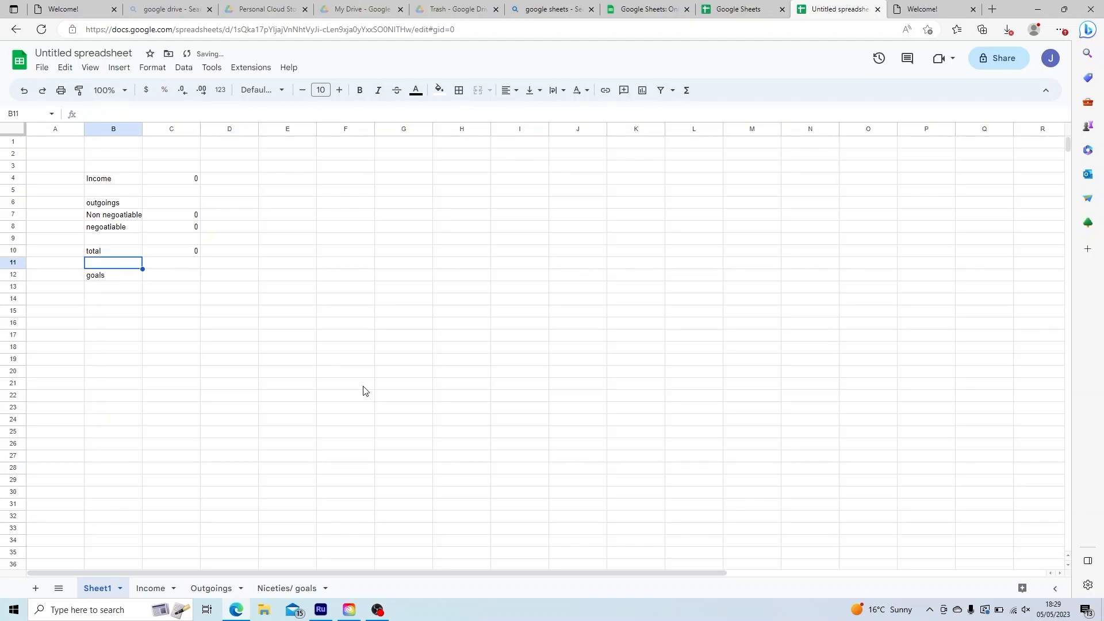
key("Down")
key("Right")
key("Left")
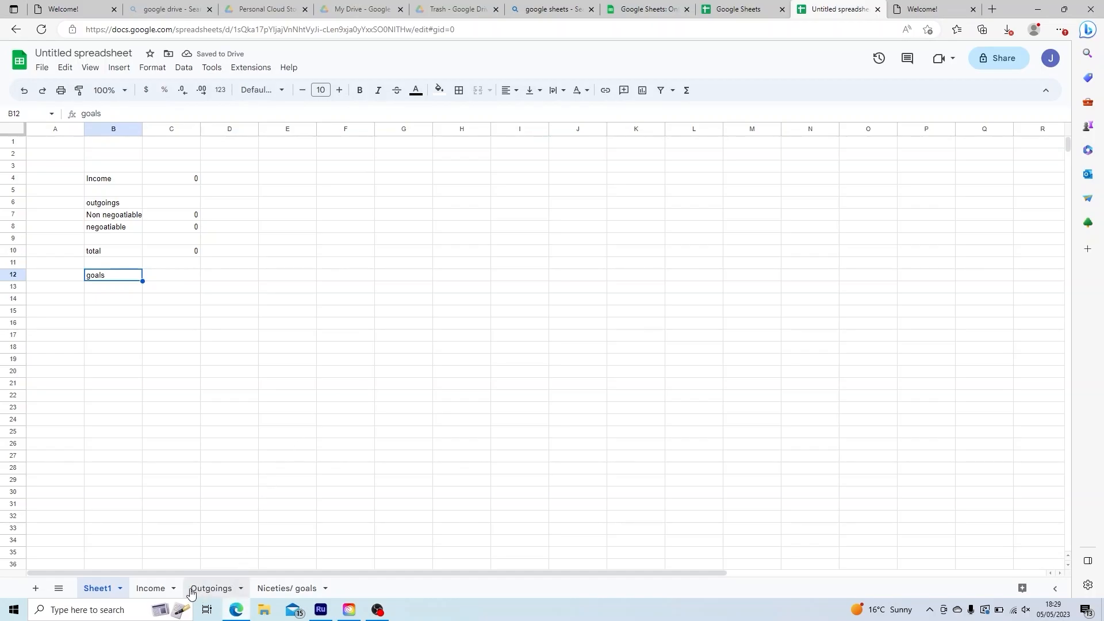
left_click(150, 592)
left_click(223, 591)
left_click(293, 590)
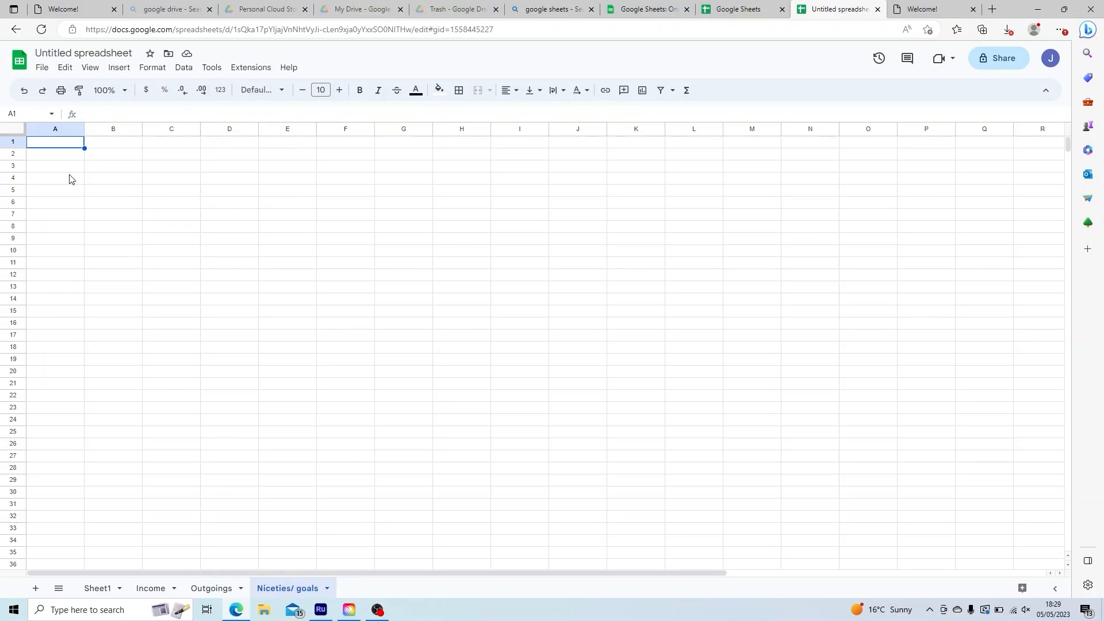
left_click(54, 167)
left_click(56, 159)
type("saving accoutns")
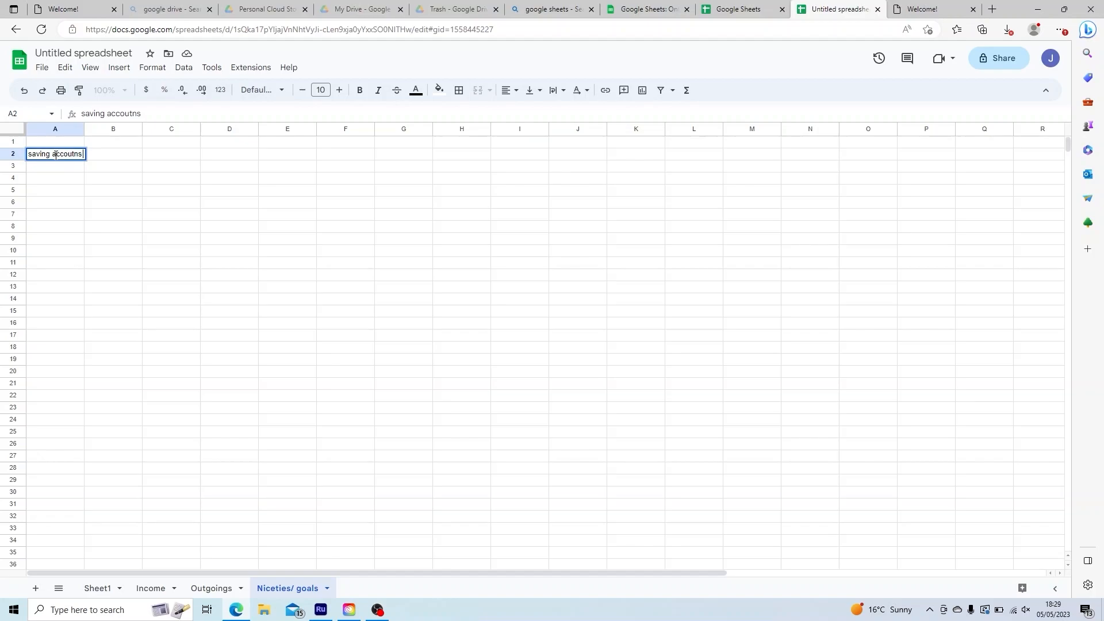
key("BackSpace")
key("BackSpace")
key("BackSpace")
key("BackSpace")
key("BackSpace")
key("BackSpace")
key("BackSpace")
key("BackSpace")
key("BackSpace")
key("BackSpace")
key("BackSpace")
key("BackSpace")
key("BackSpace")
key("BackSpace")
key("BackSpace")
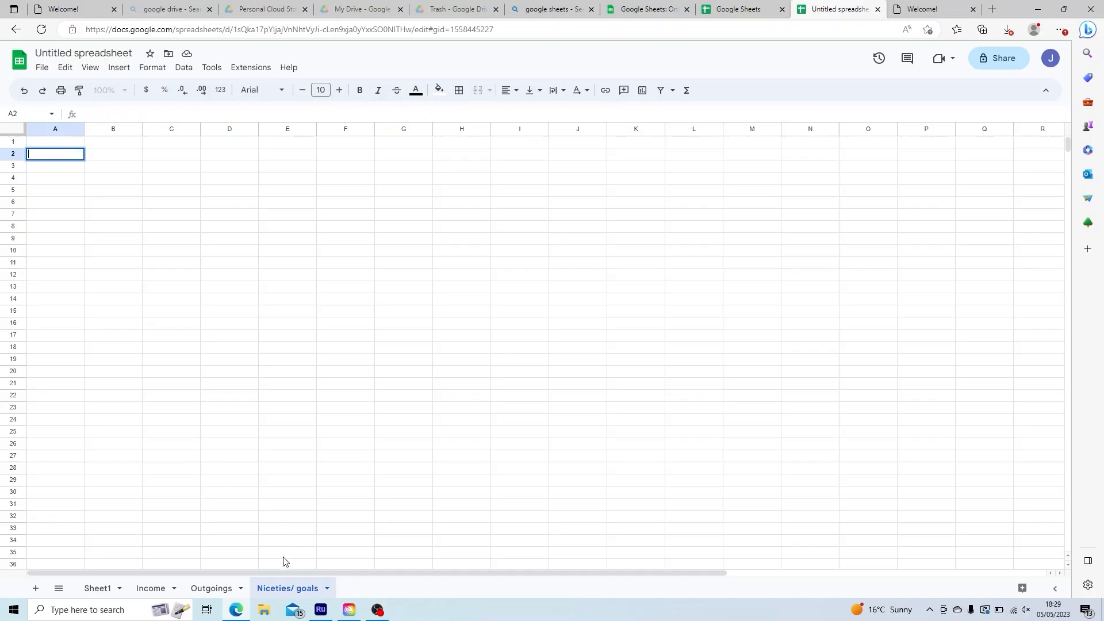
Enter the first non-negotiable amounts in column B of the Outgoings sheet: Rent 1100, council tax 321.82 and utility bills 50
left_click(208, 591)
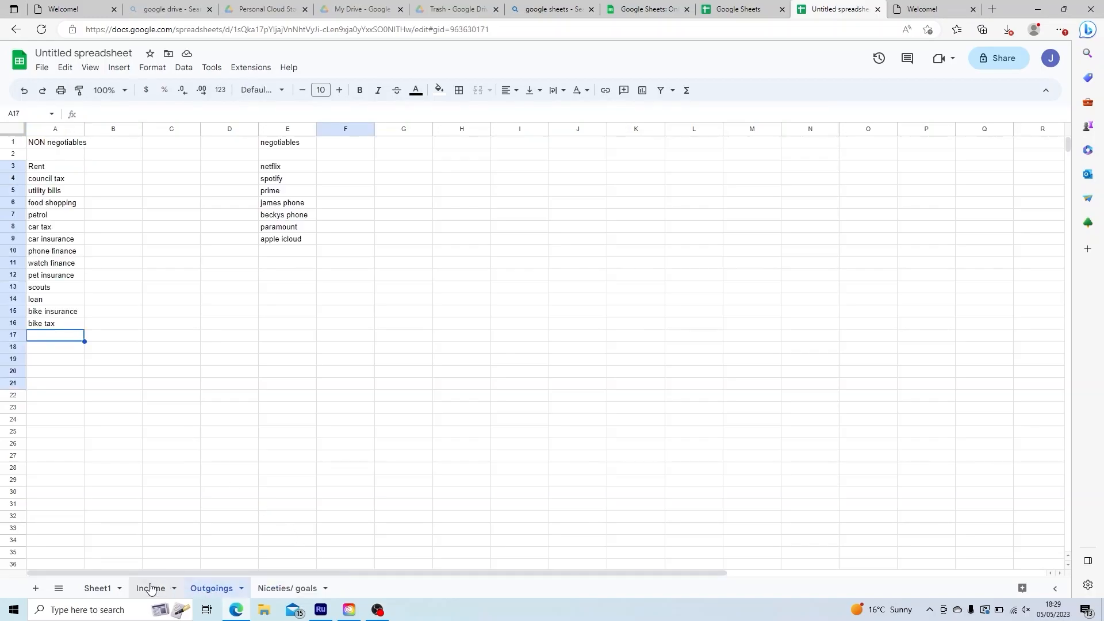
left_click(319, 398)
left_click(112, 164)
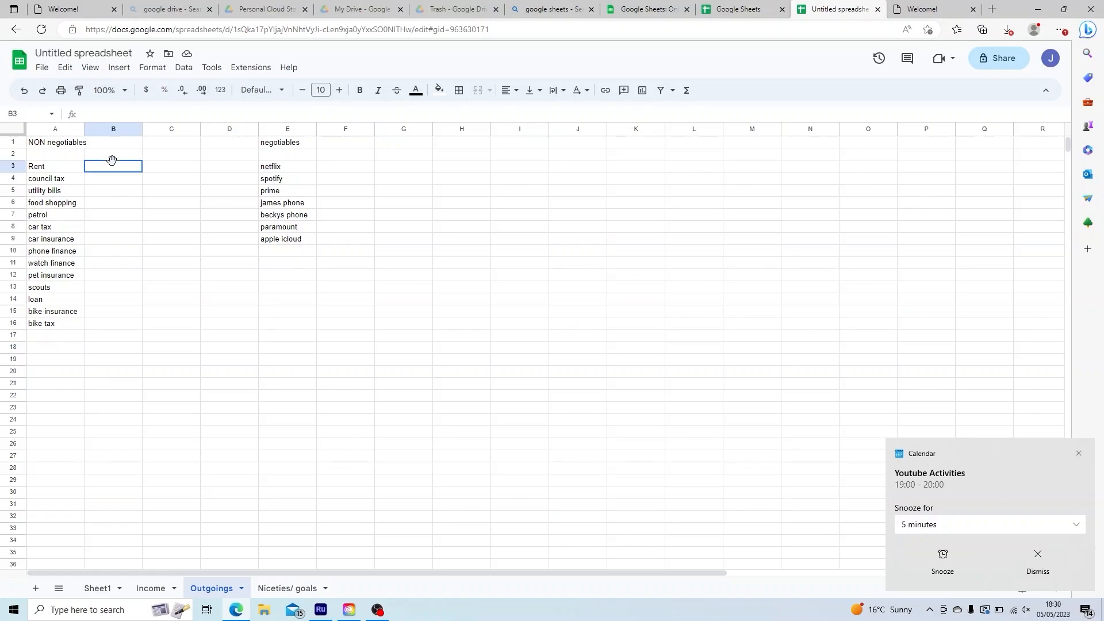
type("1100")
key("Return")
key("Down")
type("50")
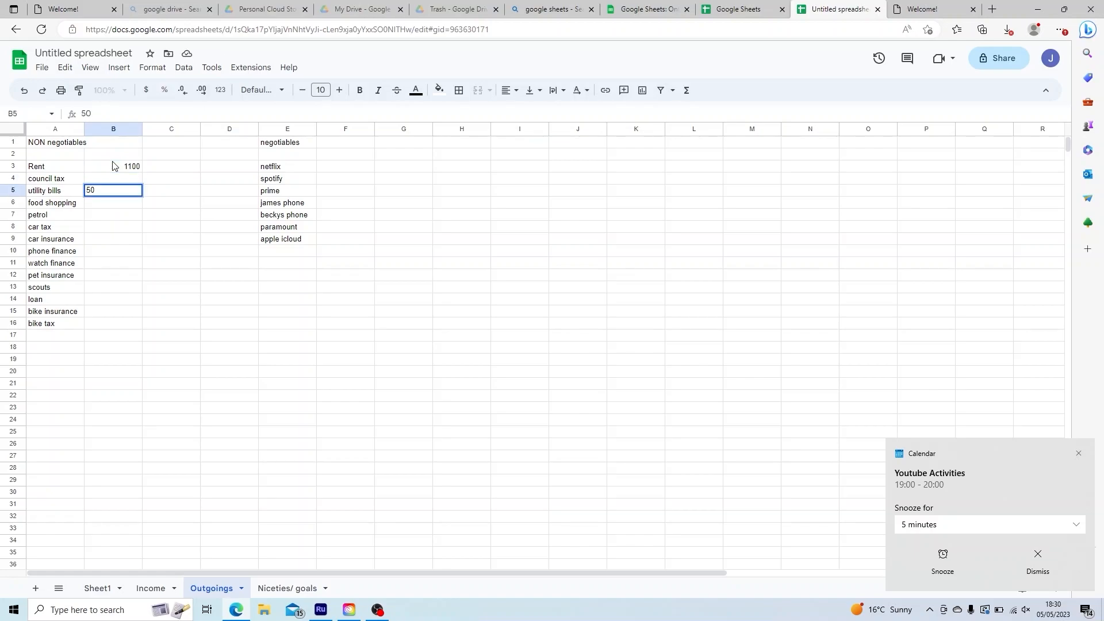
key("Up")
key("Up")
key("Down")
type("321")
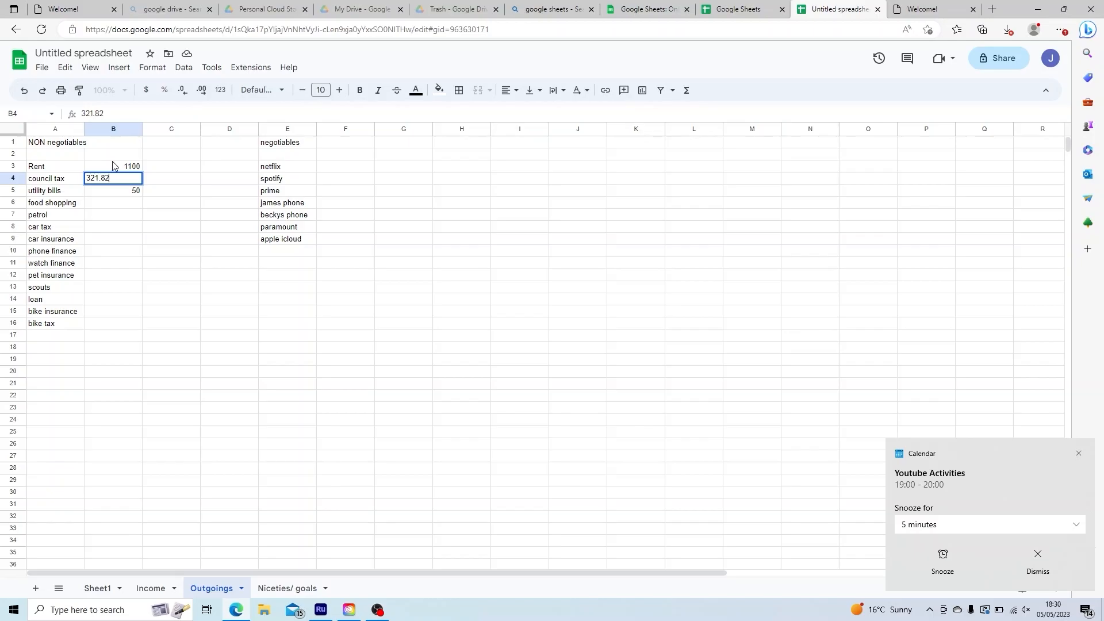
key("Return")
key("Down")
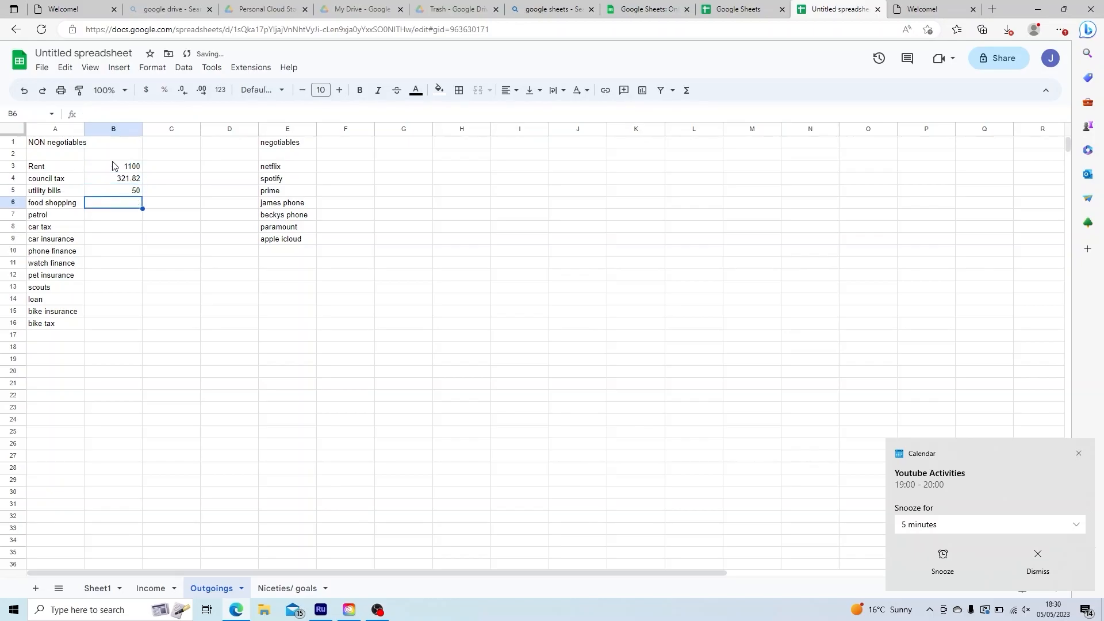
Enter 120 for food shopping and 60 for petrol in the non-negotiable outgoings
type("120")
key("Return")
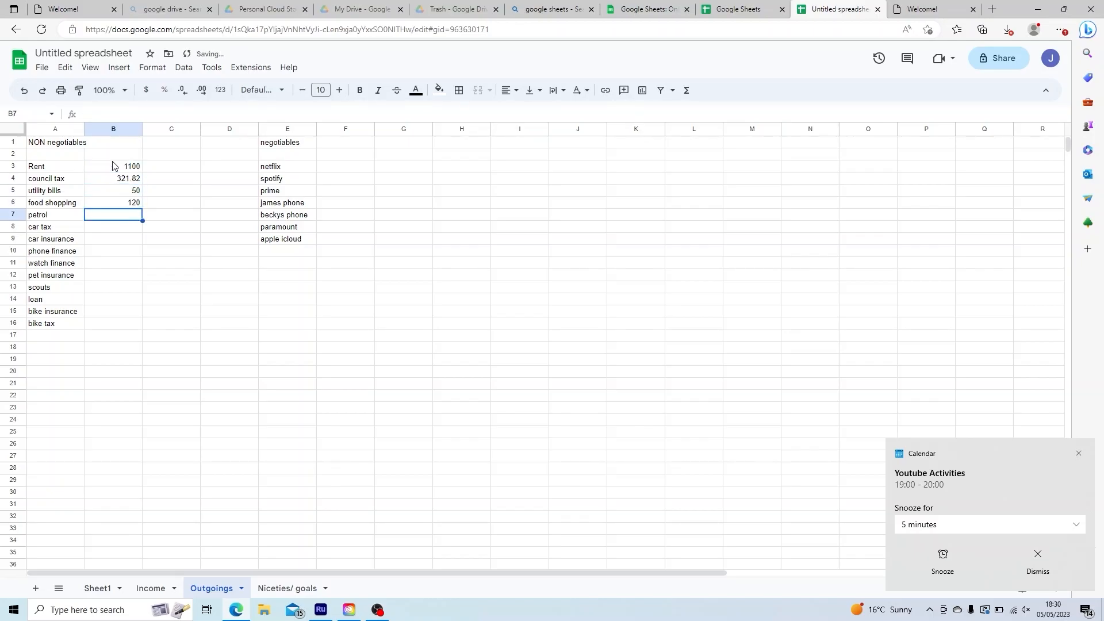
type("60")
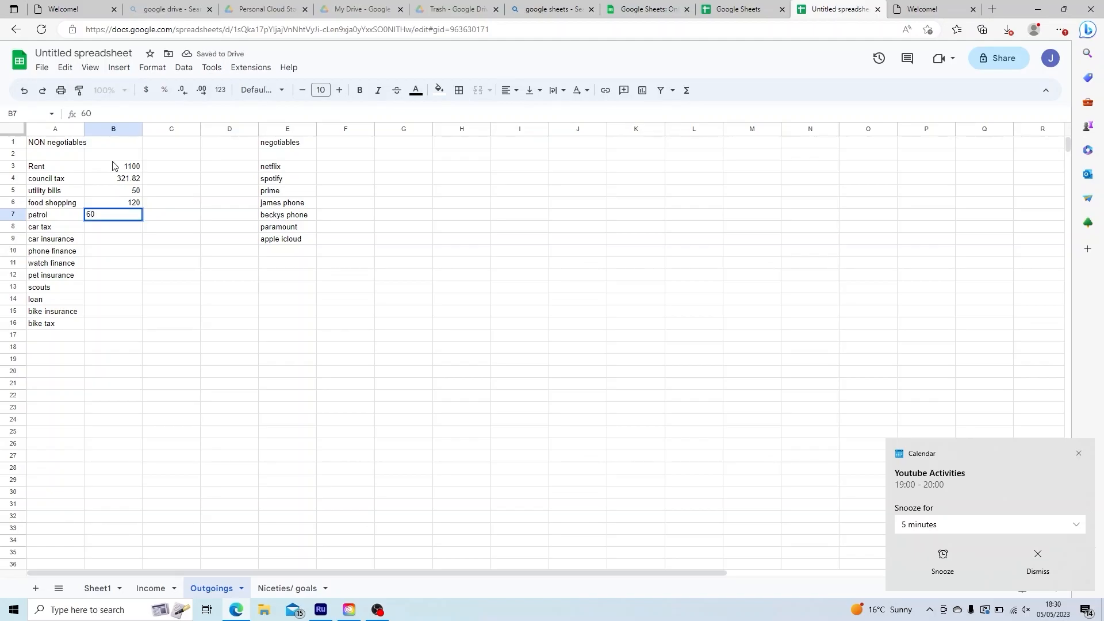
key("Return")
Enter 268.61 as the loan amount in cell B14 of the Outgoings sheet
key("Down")
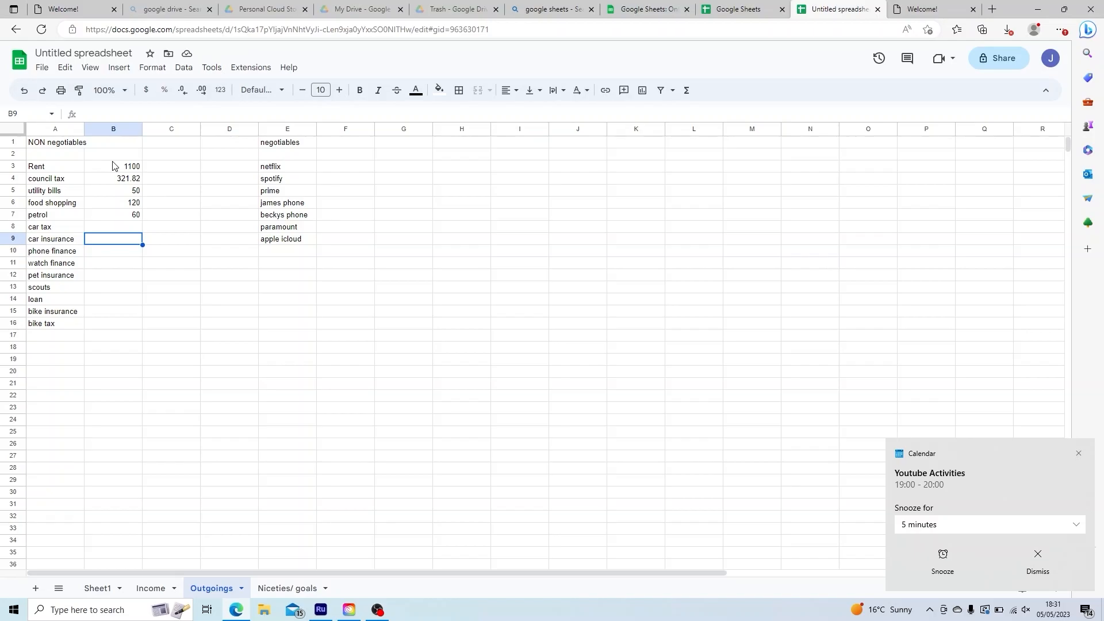
key("Down")
key("Down")
key("Down")
key("Down")
key("Down")
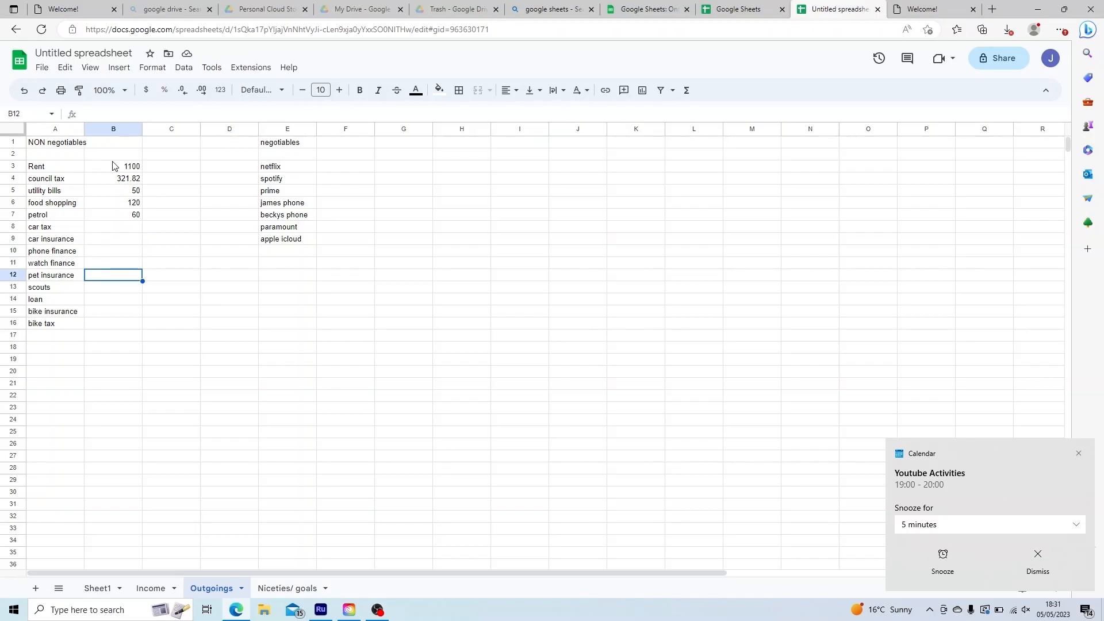
type("268.61")
Enter 14.43 as the car tax amount in cell B8 of the Outgoings sheet
key("Up")
key("Up")
key("Up")
key("Up")
key("Up")
key("Up")
type("14")
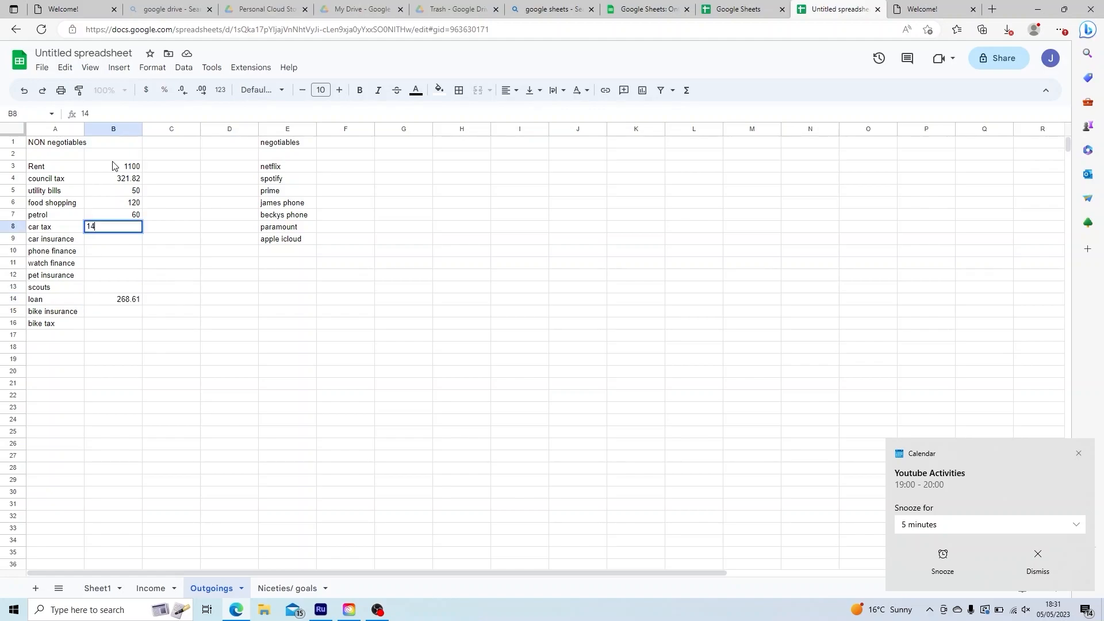
type(".43")
key("Up")
Add a label for the family member's saving in E10, below "apple icloud" in the negotiables list
left_click(271, 252)
type("bec")
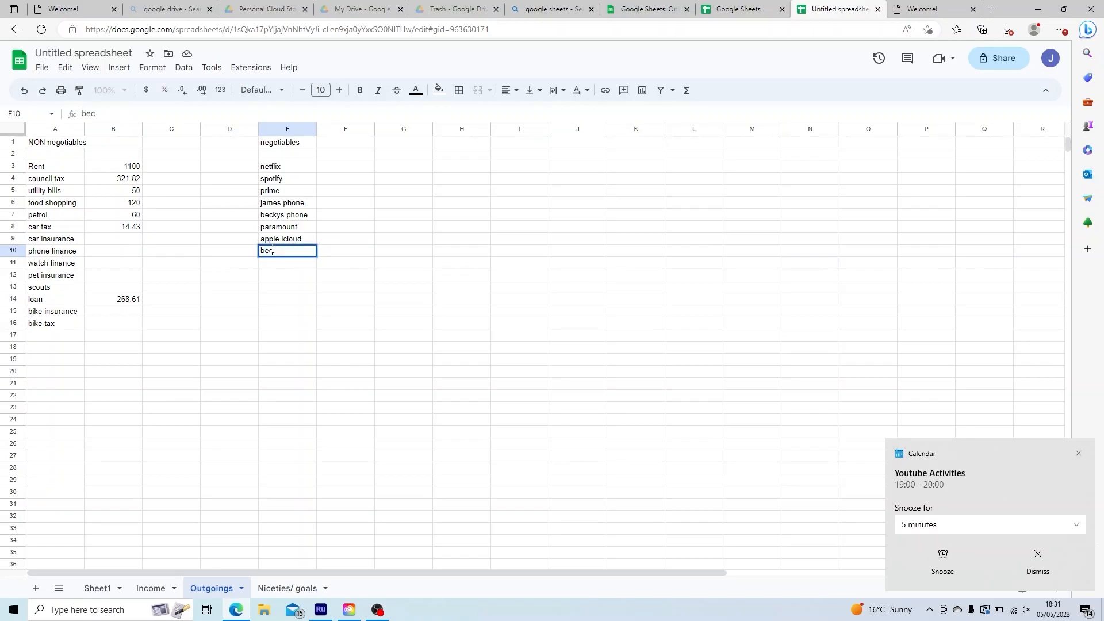
type("kys saving")
key("Tab")
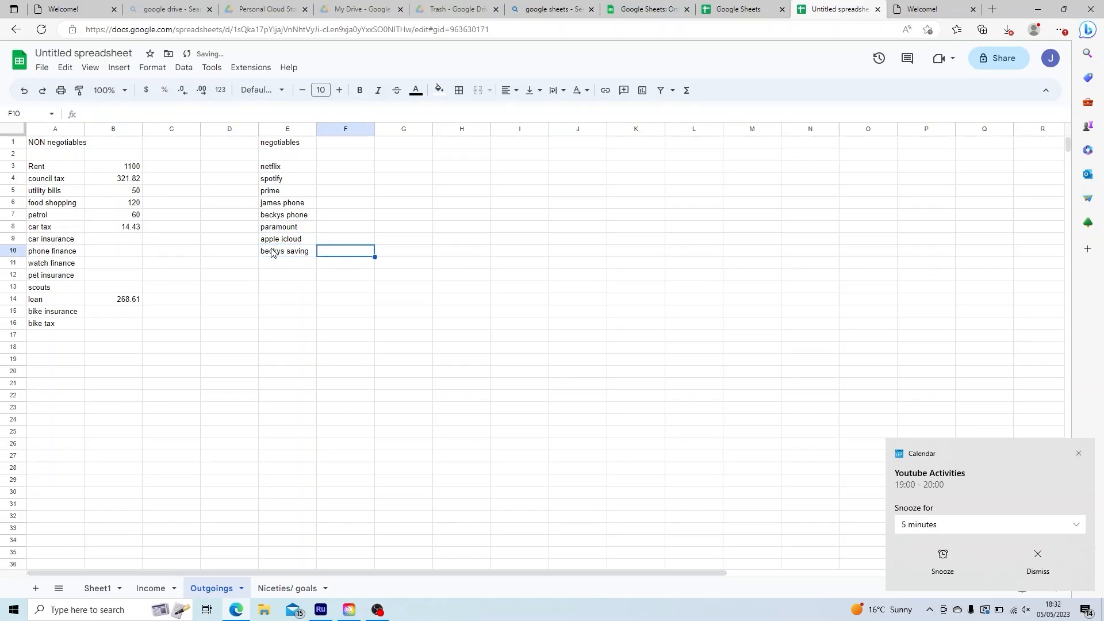
Enter 10 for the family member's saving and 6.99 for paramount in column F of the negotiables
type("10")
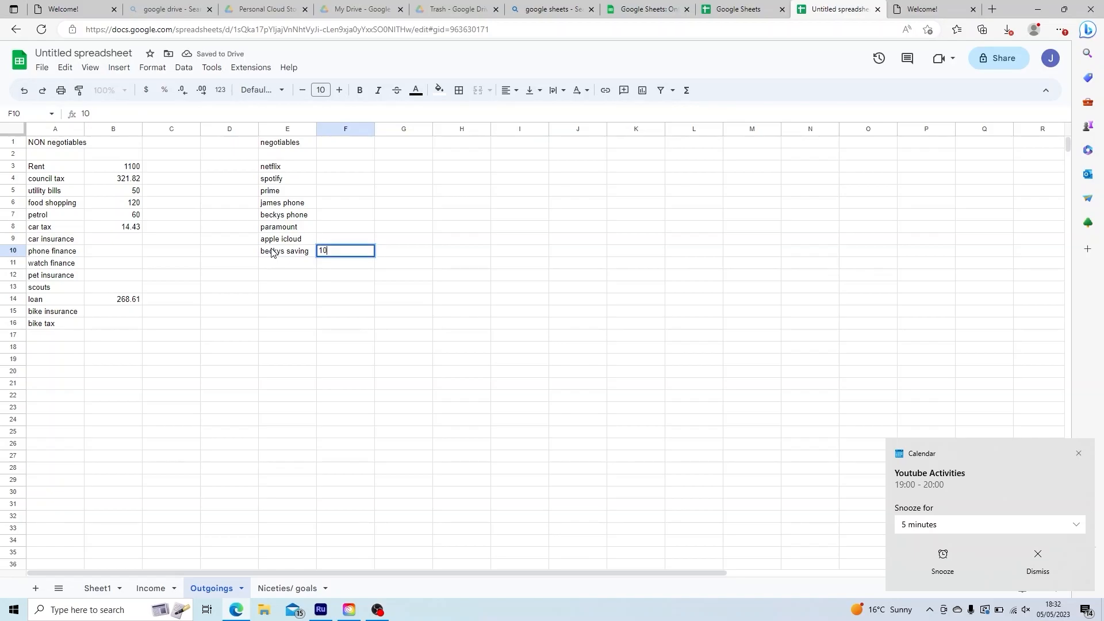
key("Up")
key("Up")
type("6.99")
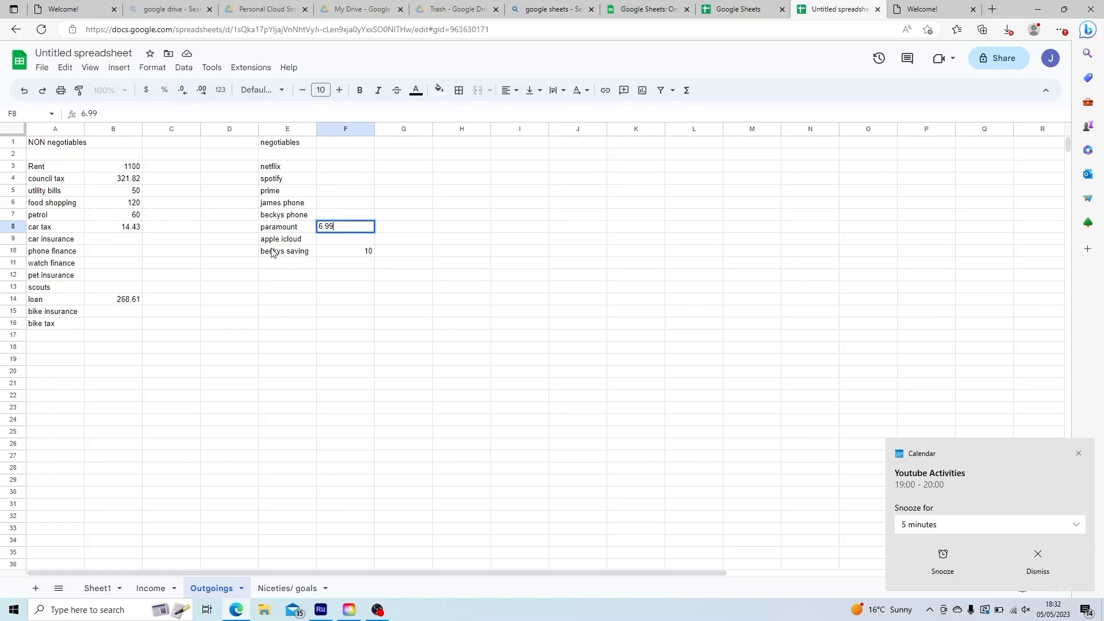
Enter 16.99 as the spotify amount in cell F4 of the Outgoings sheet
key("Up")
key("Up")
key("Up")
key("Up")
type("16.99")
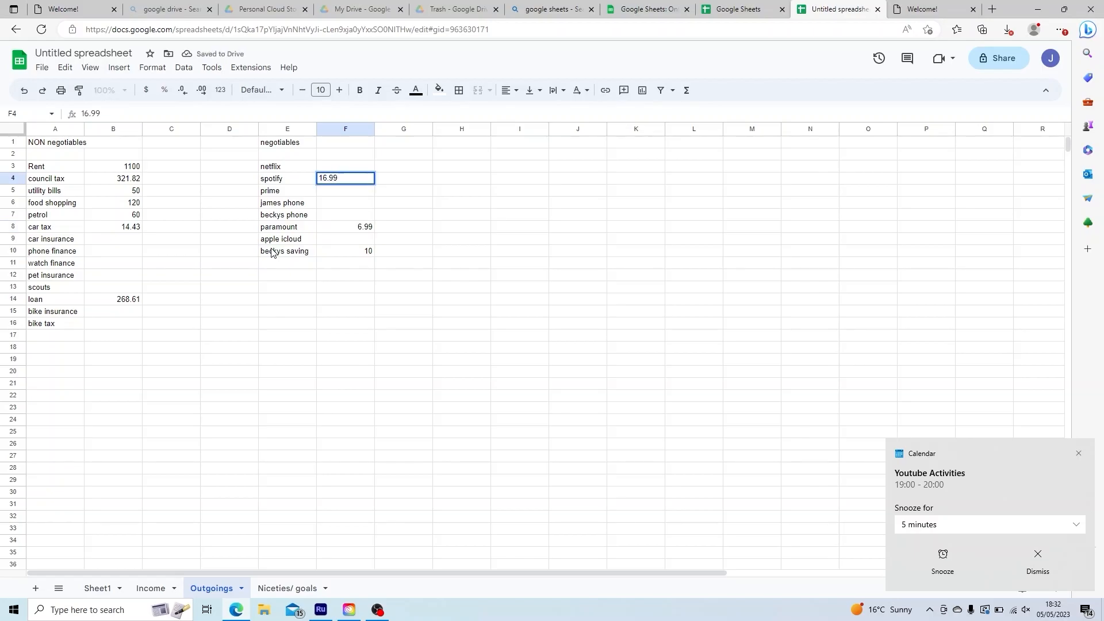
Replace the "utility bills" label in cell A5 with "water rates"
left_click(50, 191)
left_click_drag(130, 116, 76, 115)
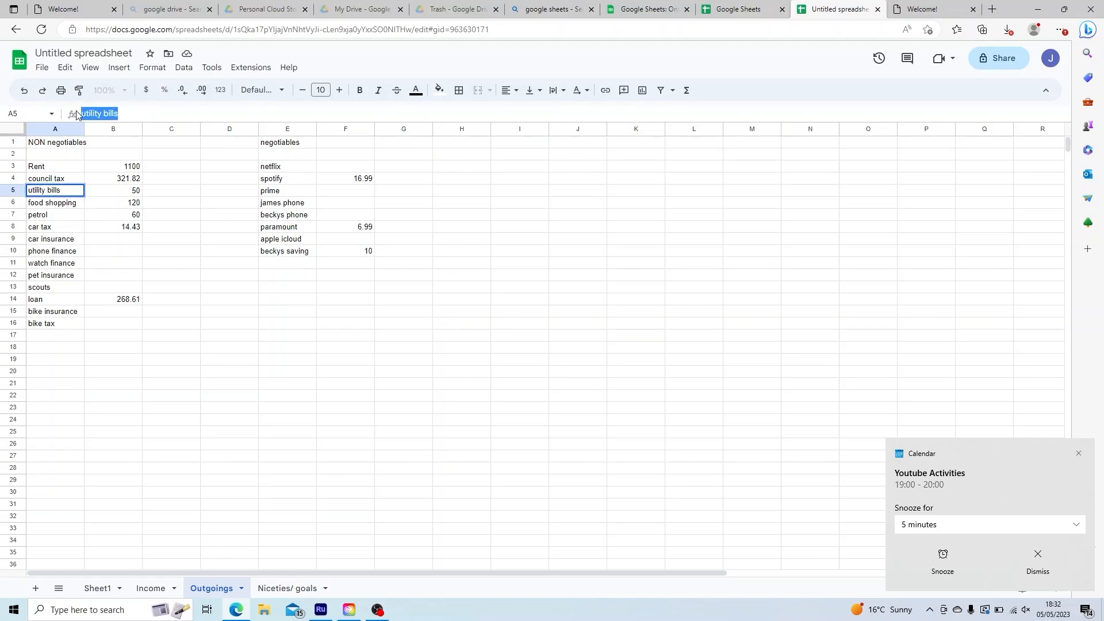
type("war")
type("ter rates")
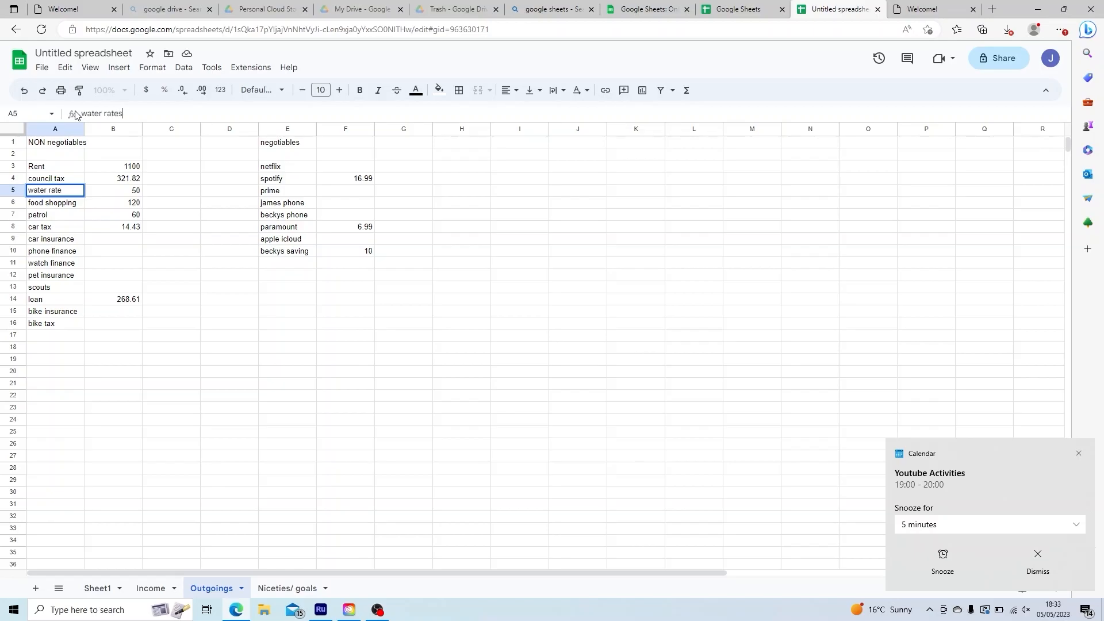
Add a "gas/elec" row below "bike tax" in the non-negotiables, with 176 as its amount
left_click(60, 343)
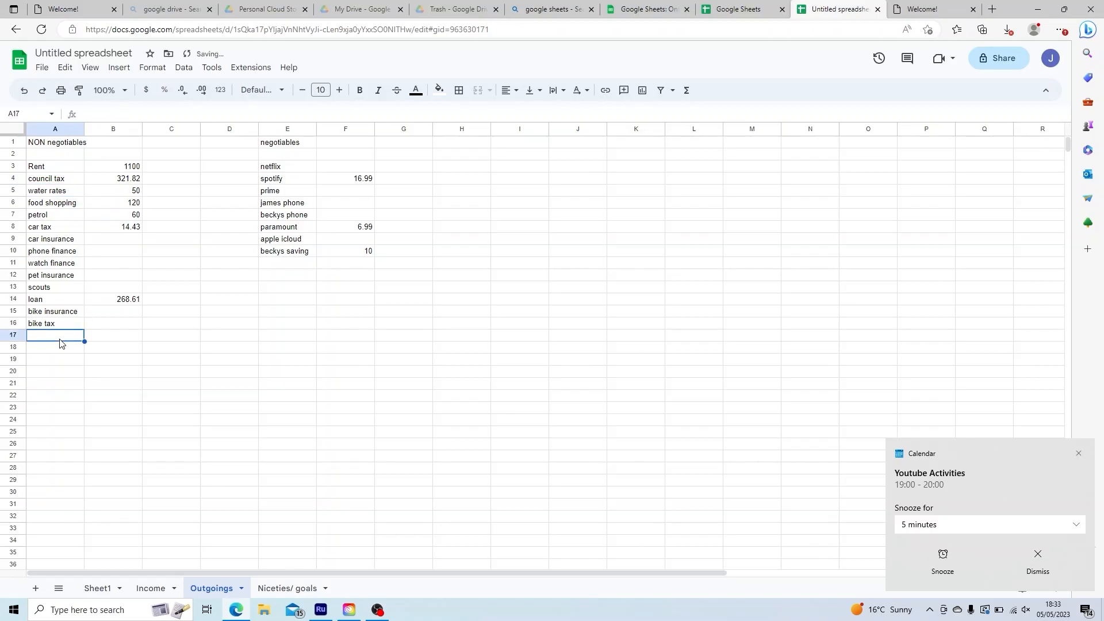
type("gas/elec")
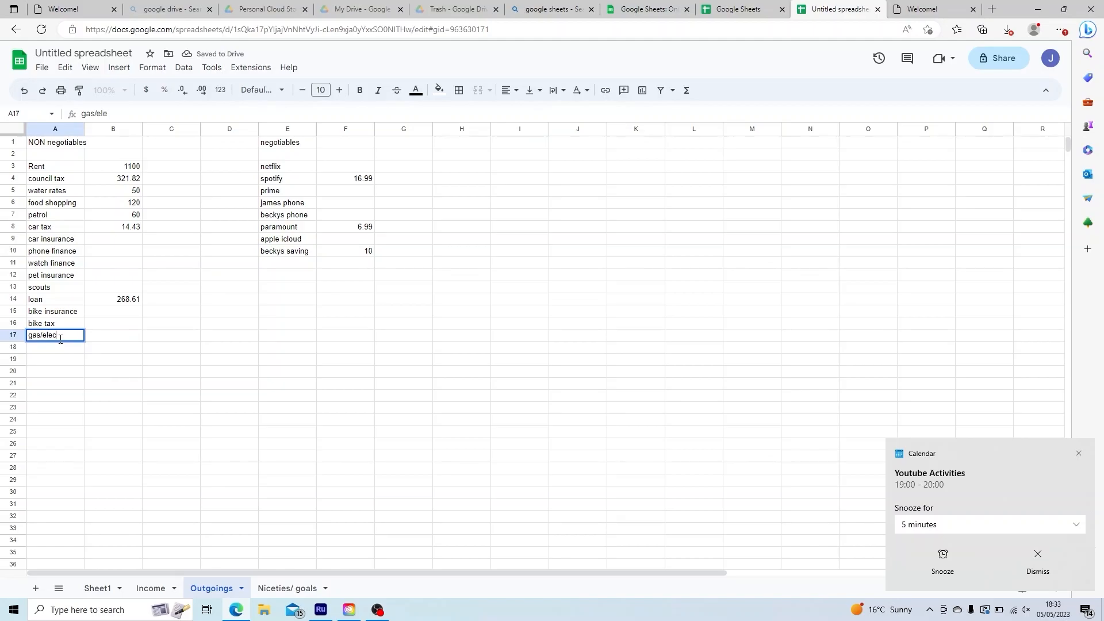
left_click(101, 344)
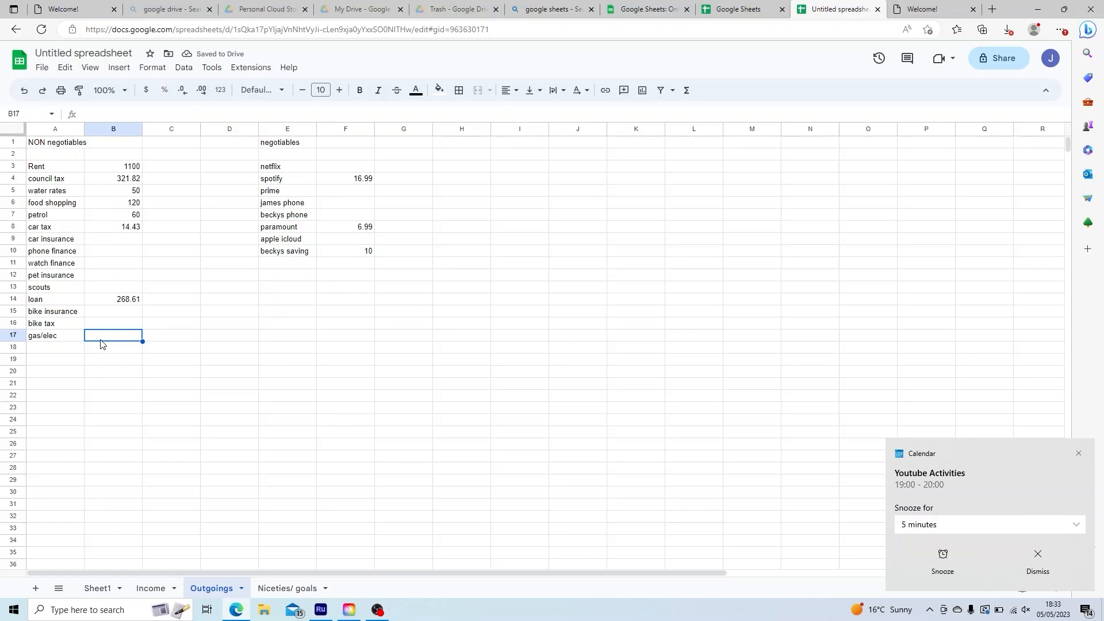
type("176.00")
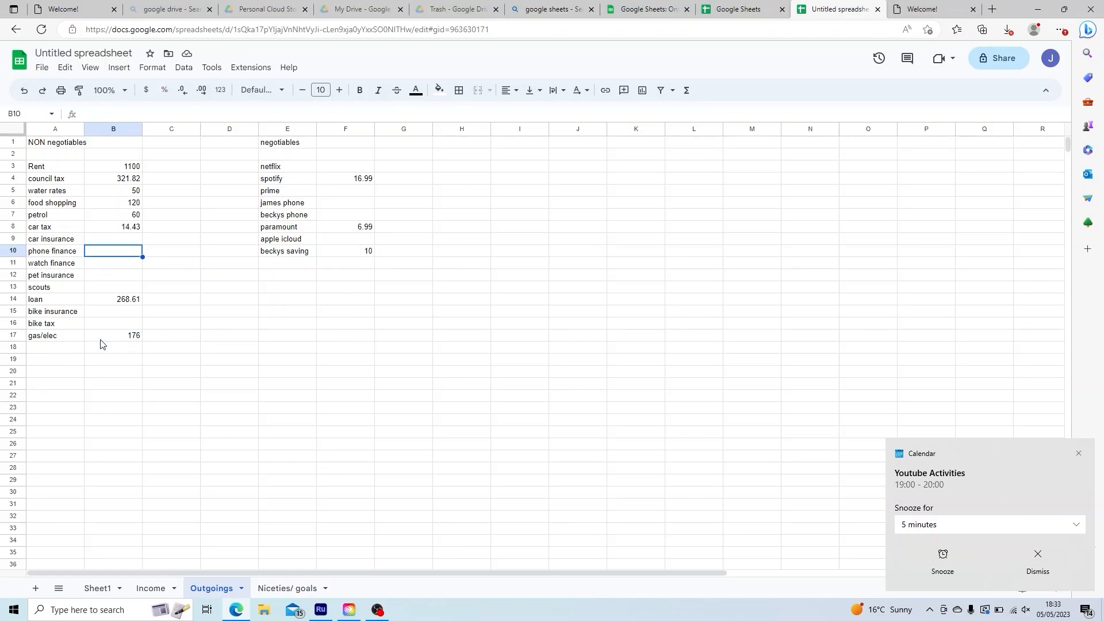
Enter 8.5 for watch finance and 35 for phone finance in the non-negotiable outgoings
type("8.5")
key("Return")
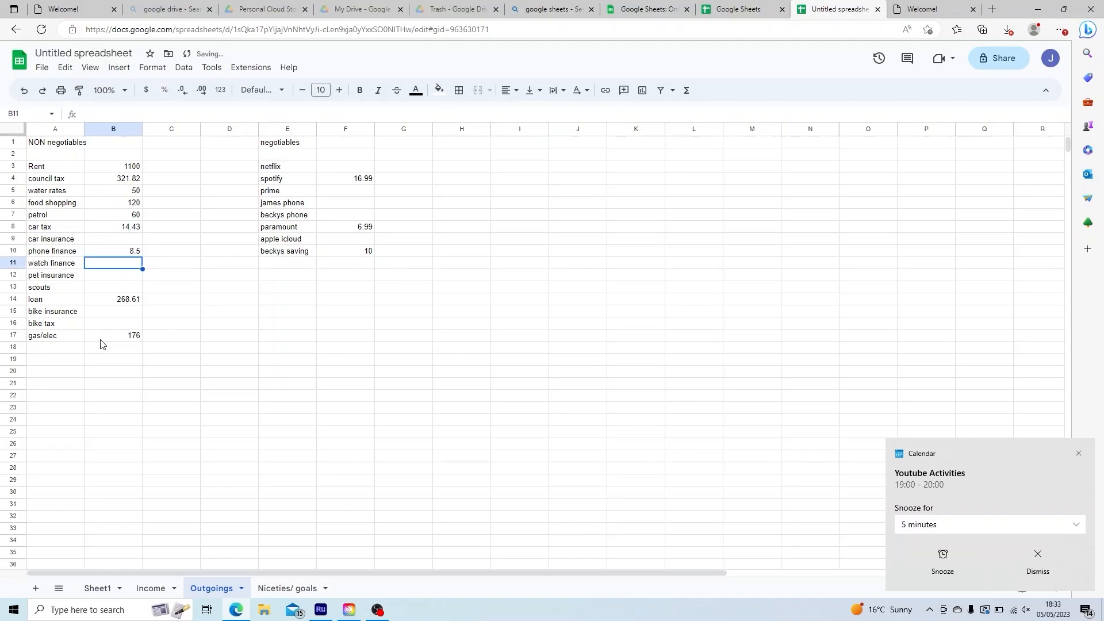
type("8.5")
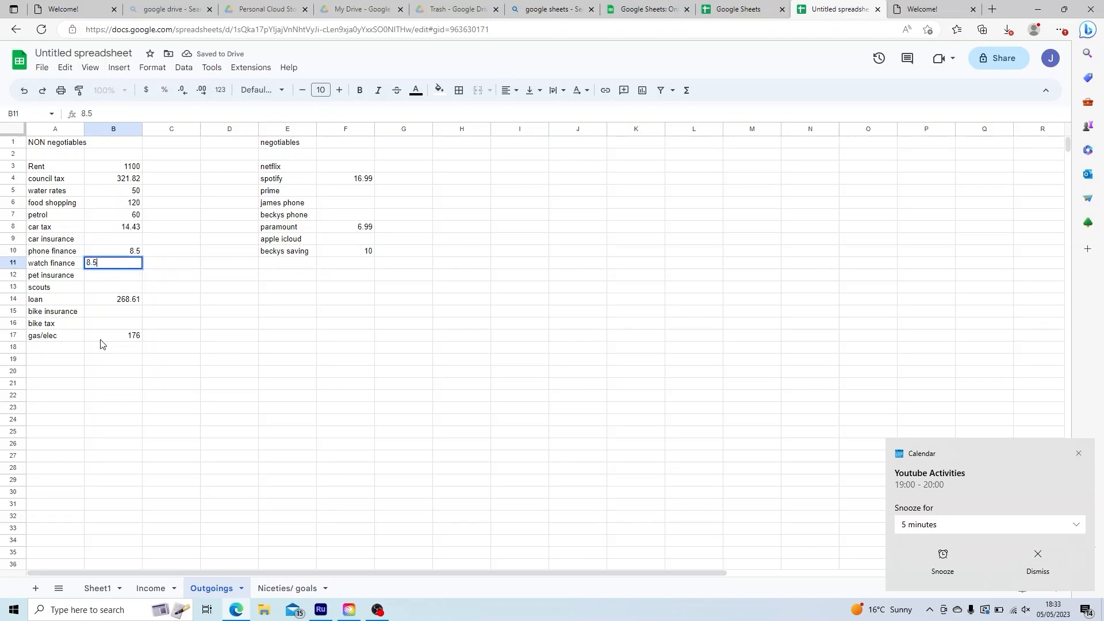
key("Up")
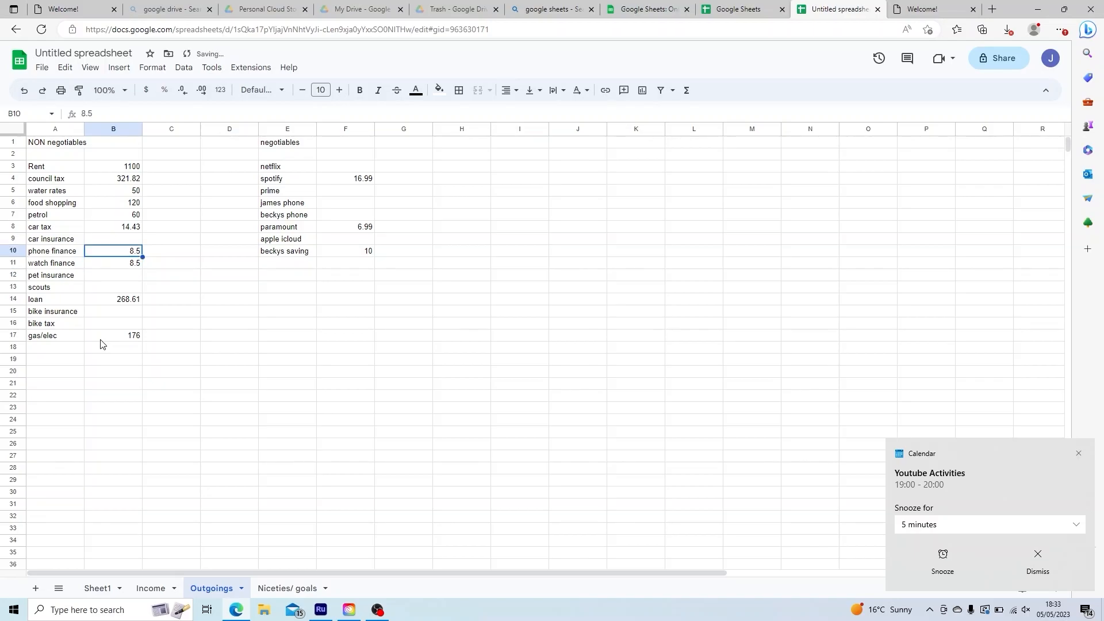
type("35")
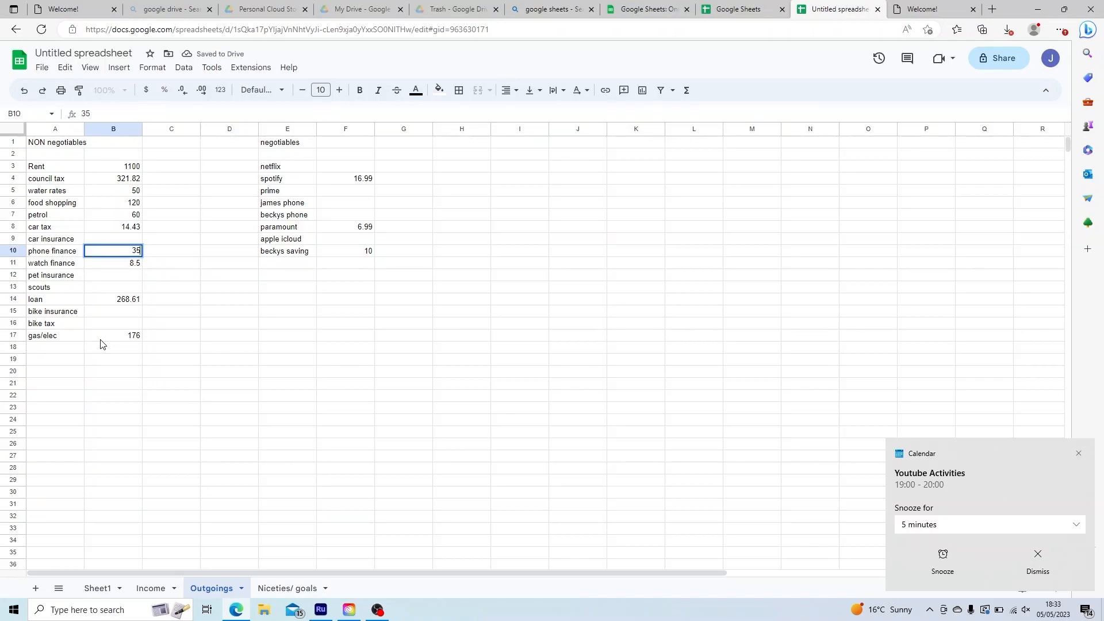
Enter 31.82 as the phone amount in cell F7 of the negotiables, directly above paramount
key("Up")
key("Right")
key("Right")
key("Right")
key("Right")
key("Right")
key("Up")
key("Left")
key("Up")
key("Up")
key("Down")
type("31.82")
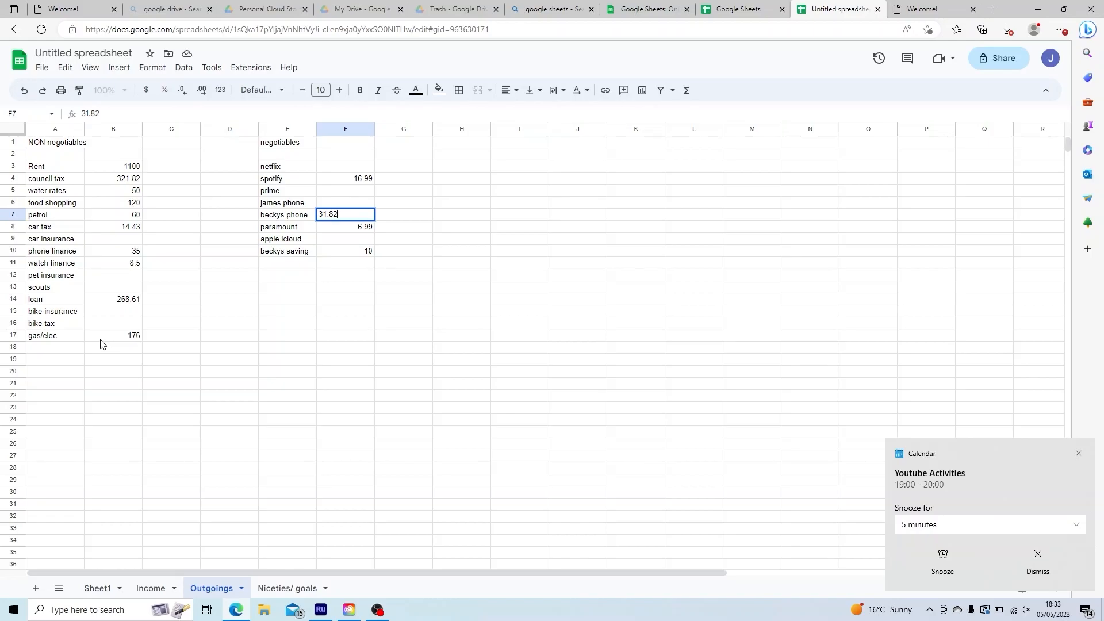
Enter 40.24 as the other phone amount in cell F6 of the negotiables
key("Up")
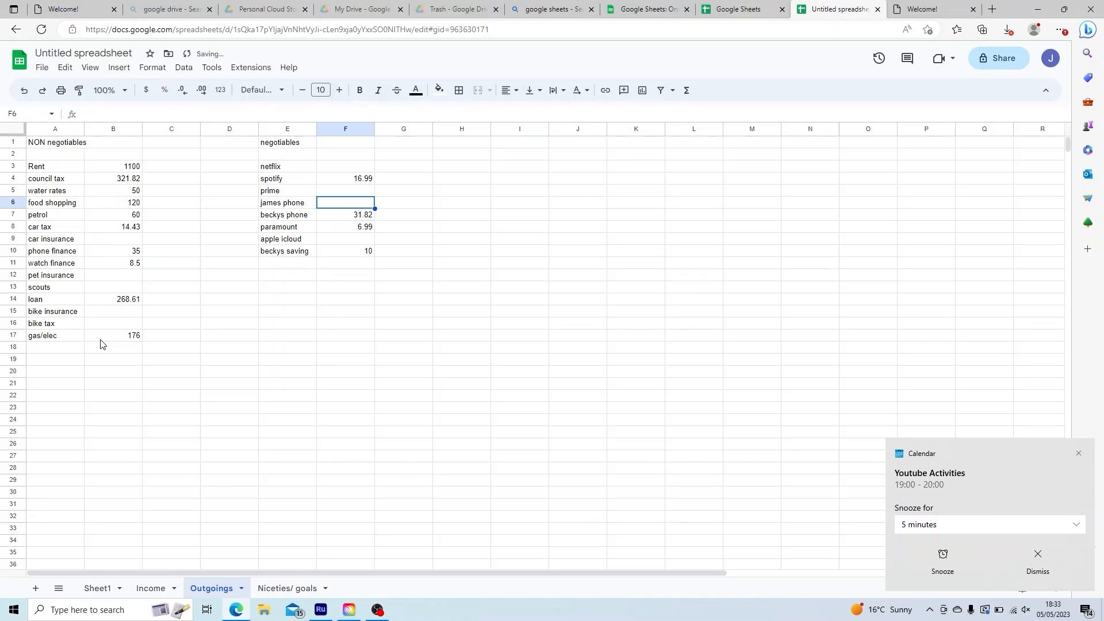
type("40.24")
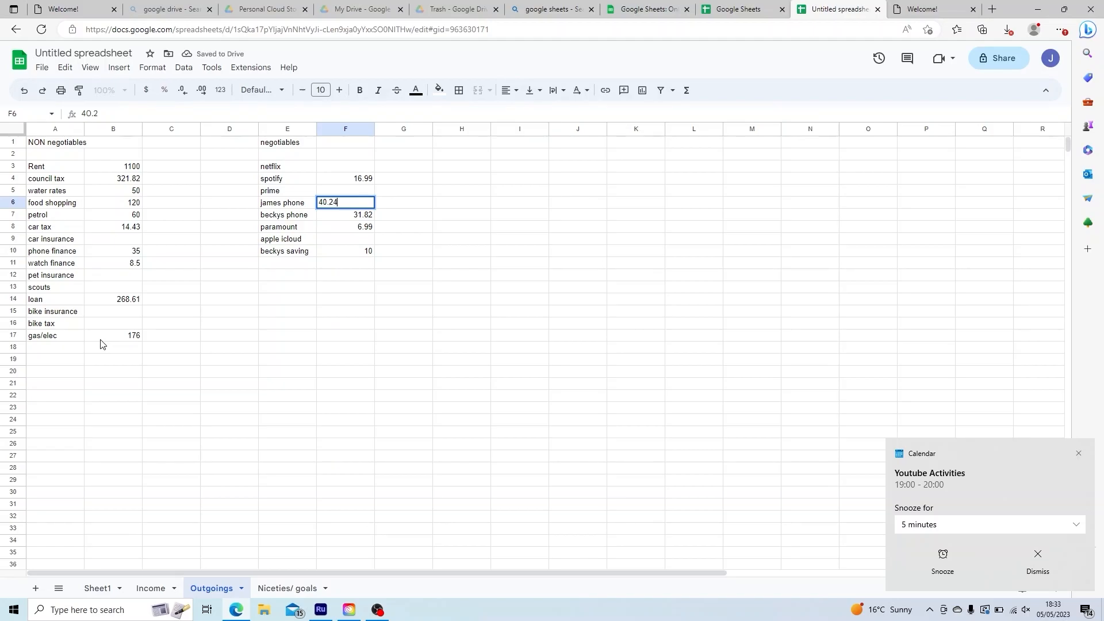
key("Up")
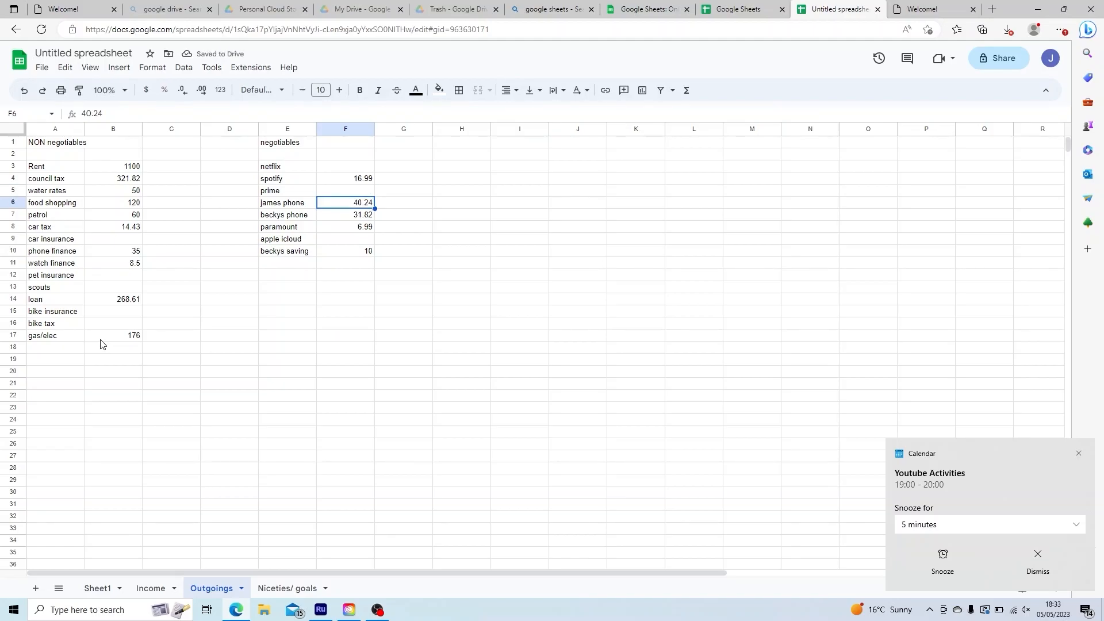
Enter 31.09 as the car insurance amount in cell B9 of the non-negotiables
key("Left")
key("Left")
key("Left")
key("Left")
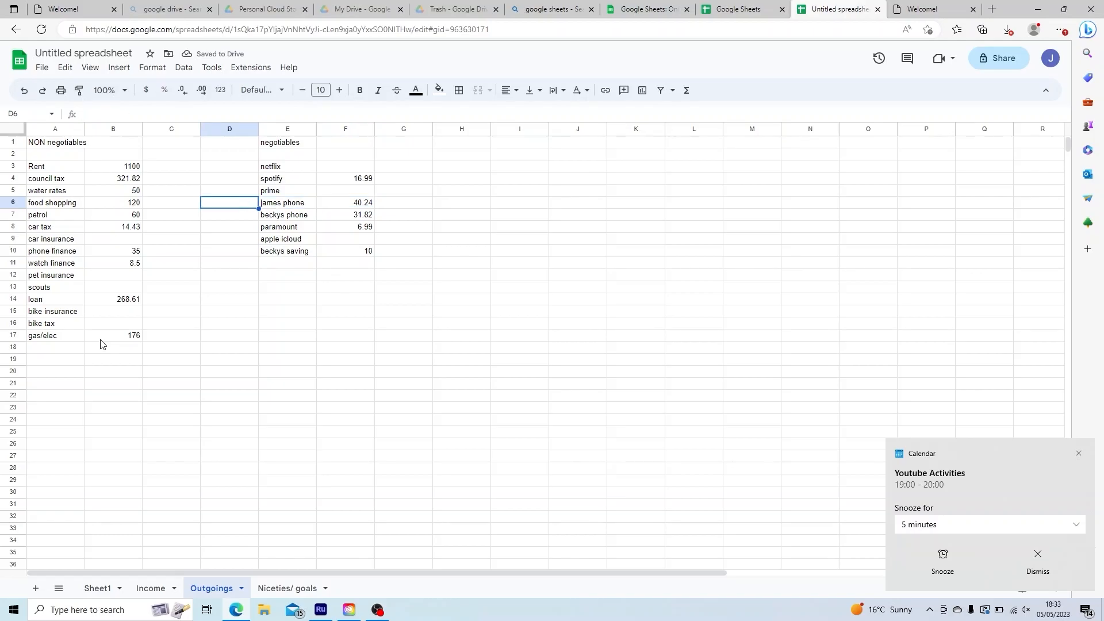
key("Down")
key("Down")
key("Down")
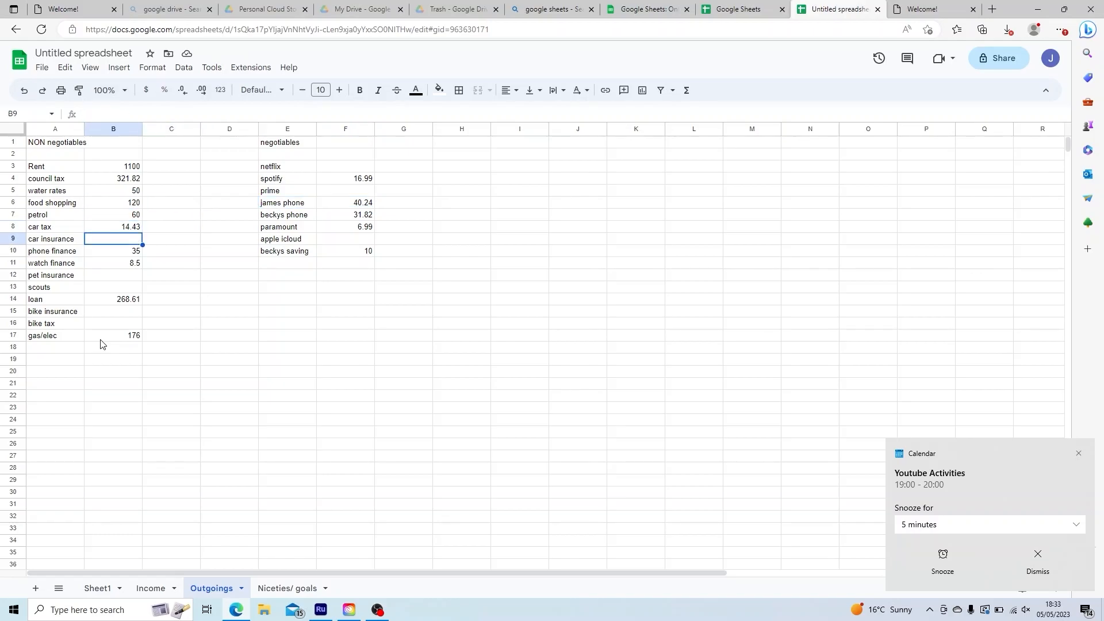
type("31.09")
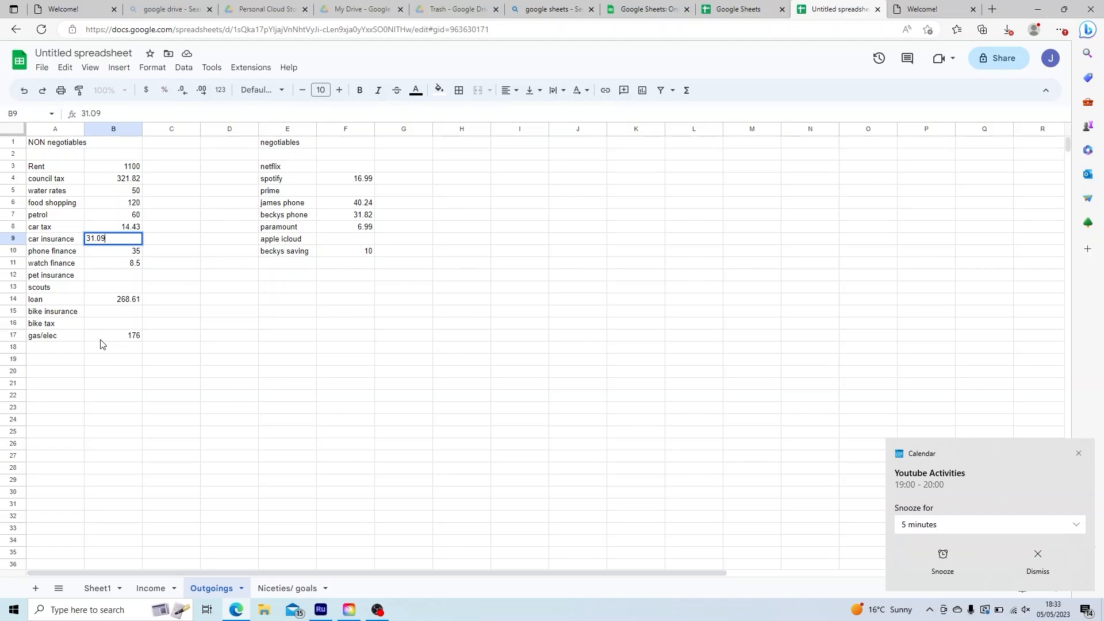
Enter 12 for scouts and 19.61 for pet insurance in the non-negotiable outgoings
key("Down")
key("Down")
key("Down")
key("Down")
type("12")
type(".")
key("Up")
type("19.61")
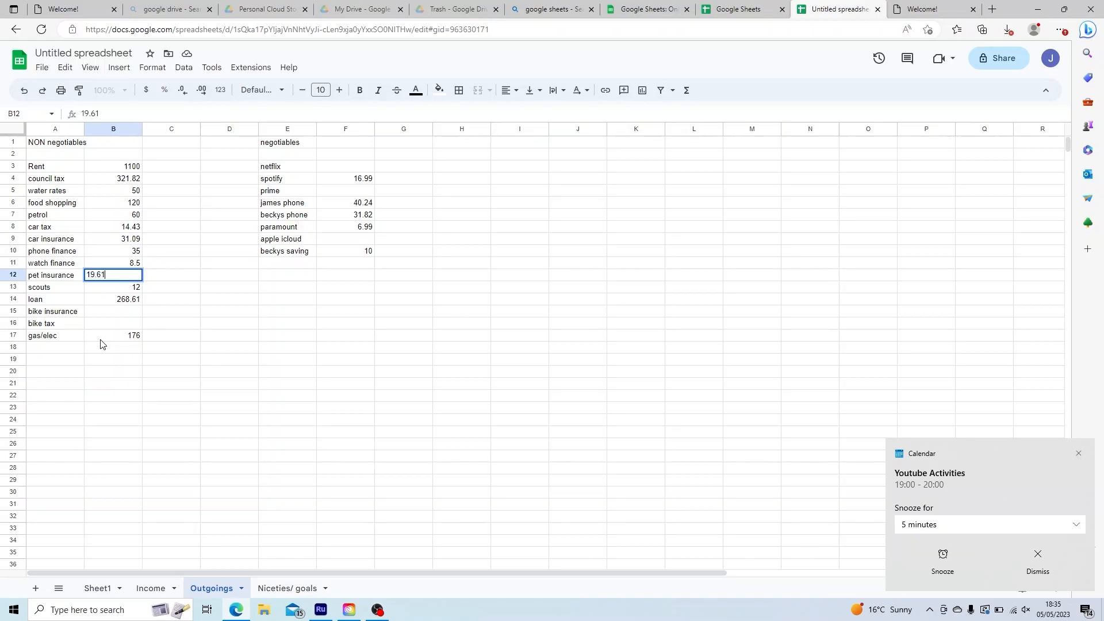
Add an "internet" label in cell A18, below "gas/elec" in the non-negotiables
key("Down")
key("Down")
key("Down")
key("Down")
key("Down")
key("Down")
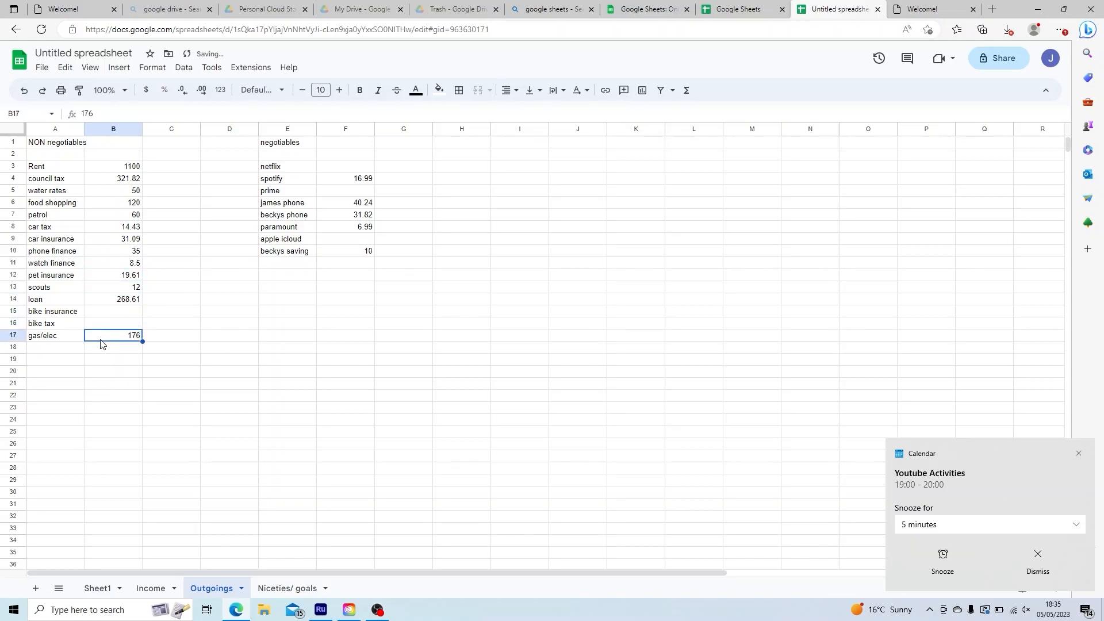
key("Left")
type("inter")
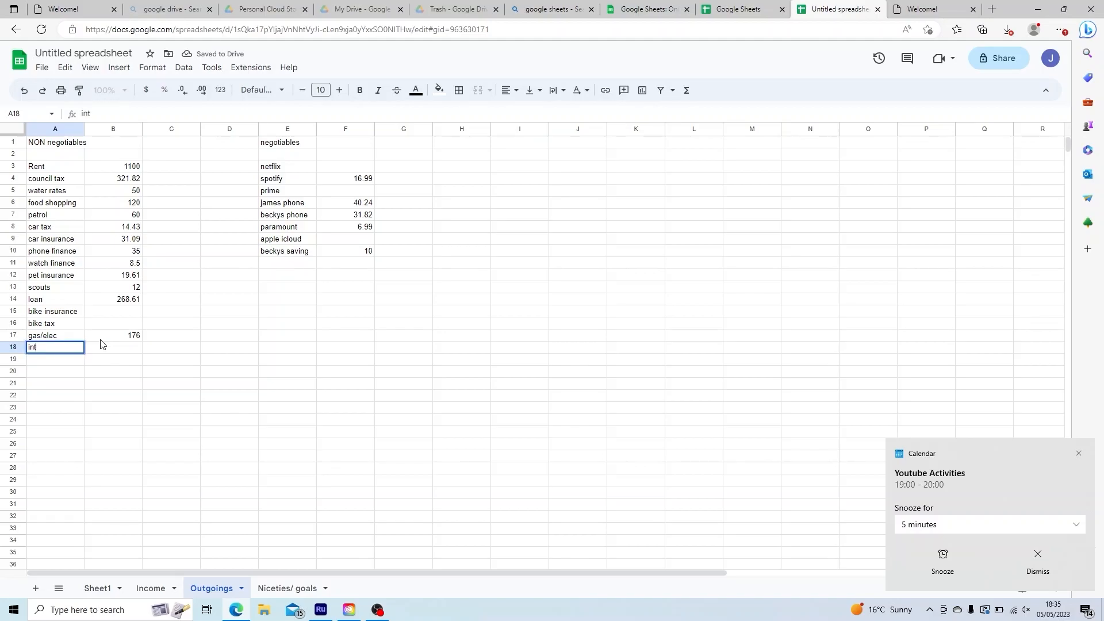
type("ne")
key("Right")
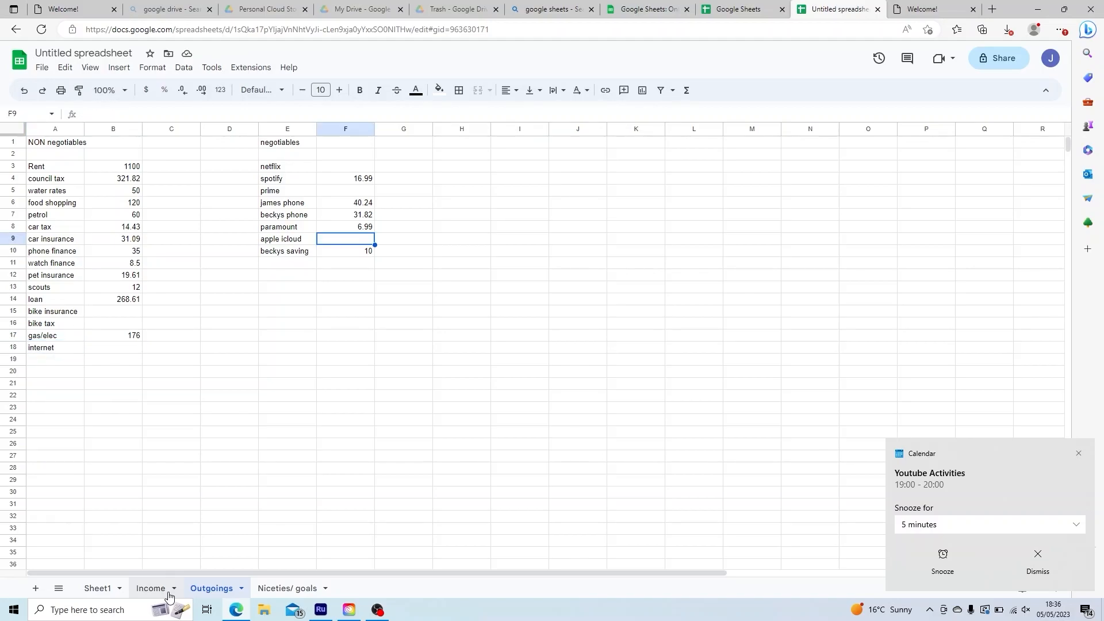
Enter 1724.46 as the first wage in cell C6 of the Income sheet
left_click(164, 596)
key("Up")
key("Up")
key("Up")
key("Up")
type("1724.46")
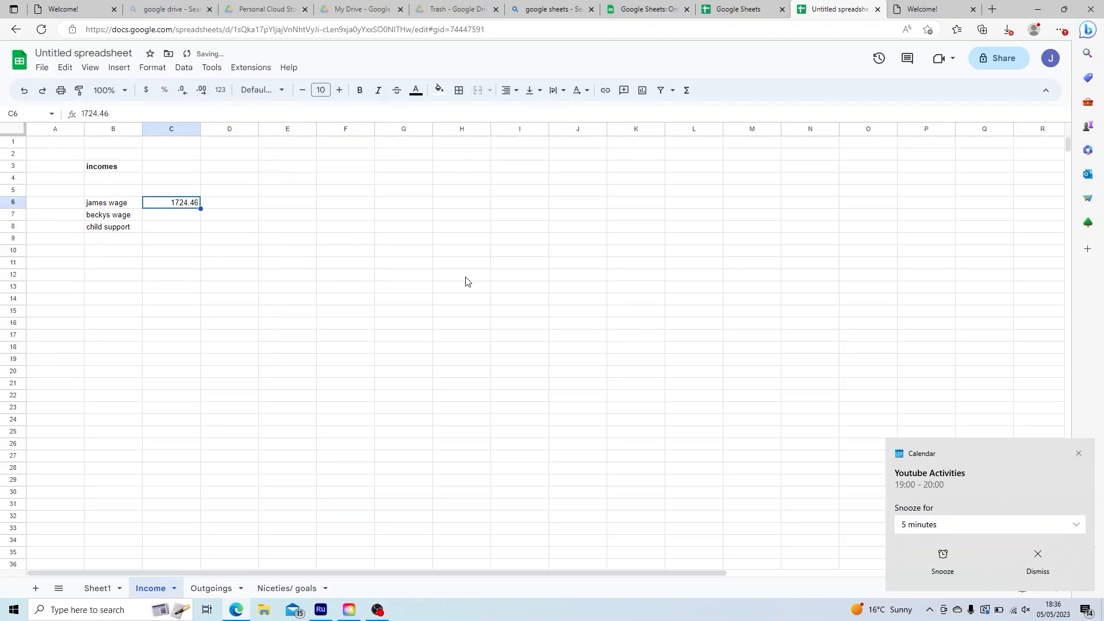
Enter 700 for the second wage in C7 and 120 for child support in C8
key("Return")
type("700")
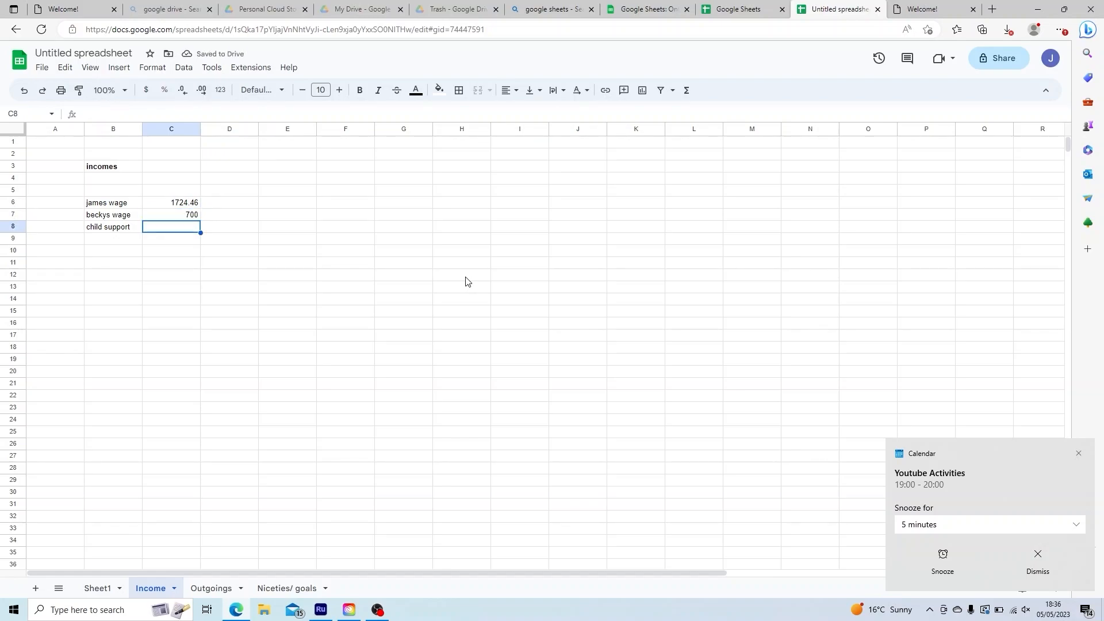
type("120")
key("Return")
key("Up")
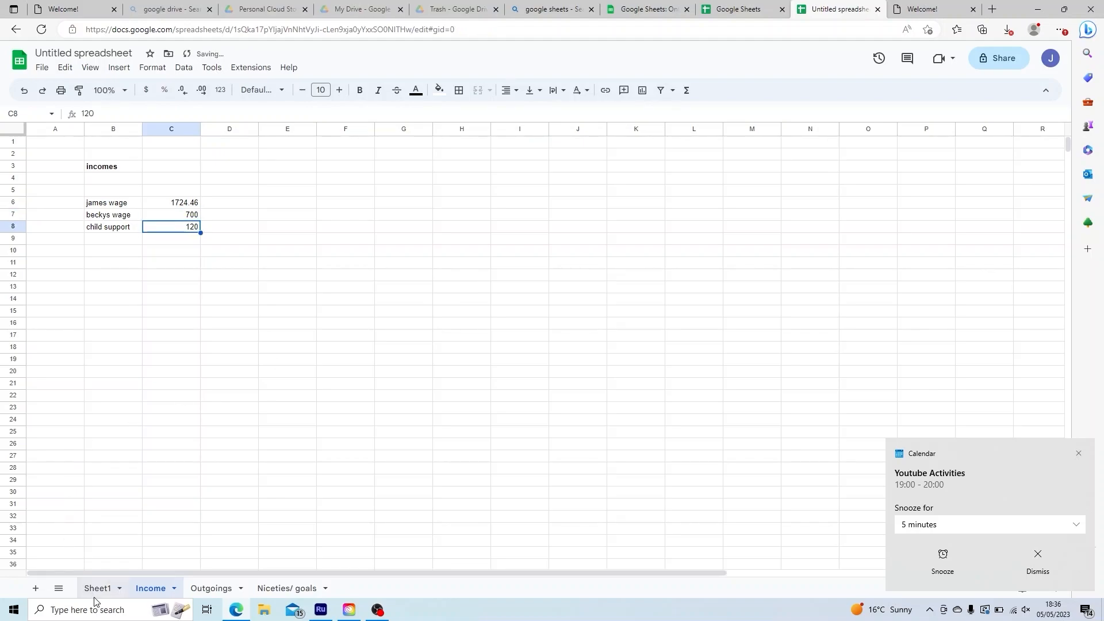
Rewrite the total formula in cell C10 of Sheet1 as =(C7+C8)-C5
left_click(95, 596)
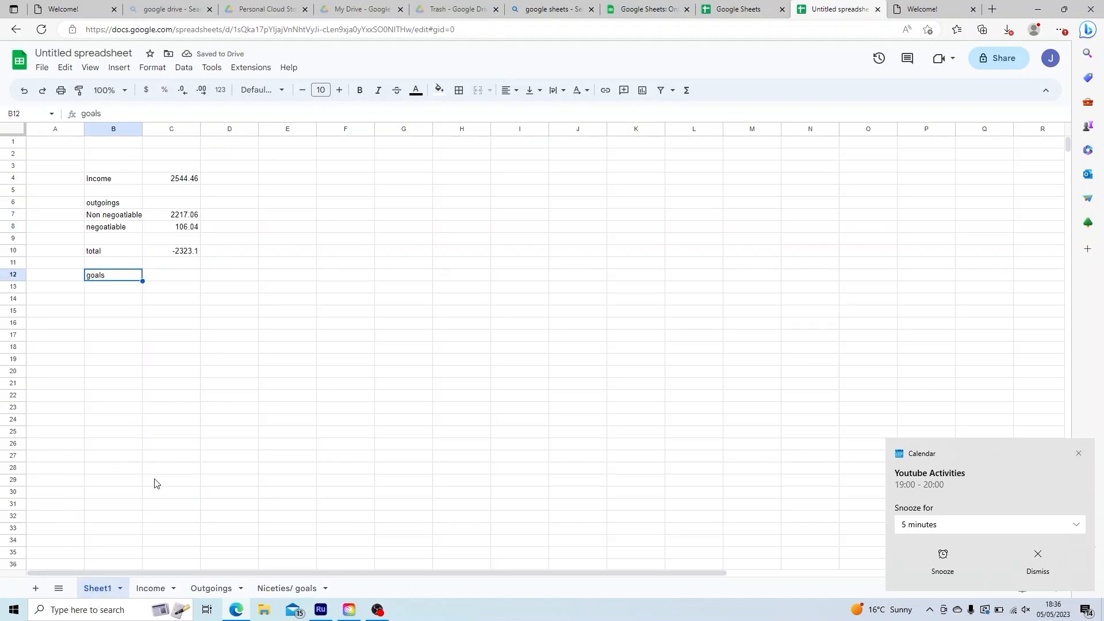
left_click(181, 266)
left_click(176, 253)
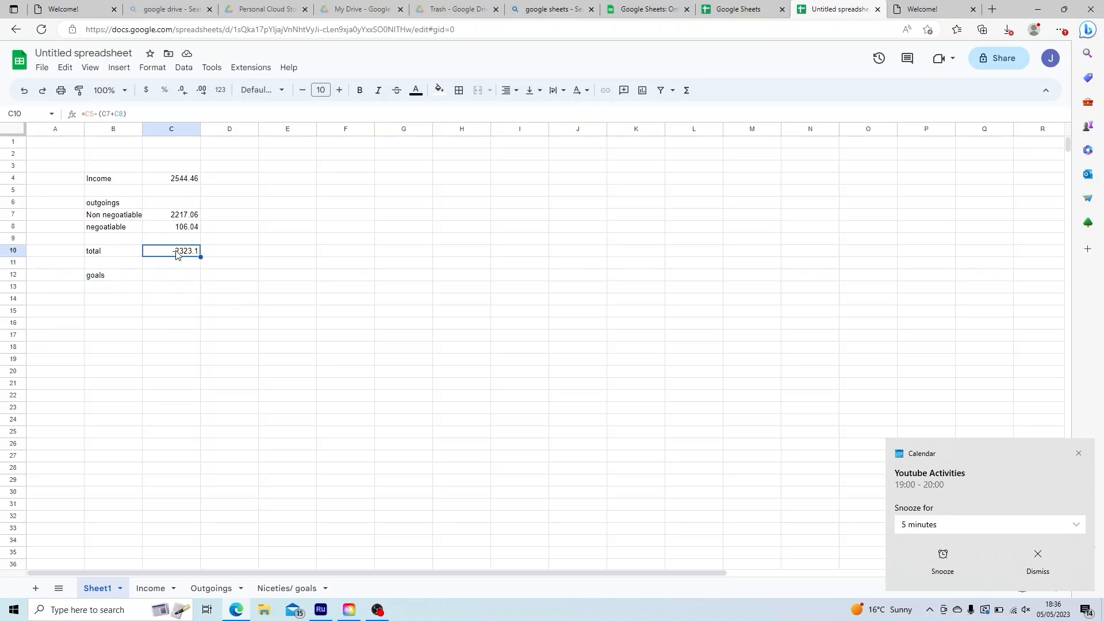
left_click(138, 113)
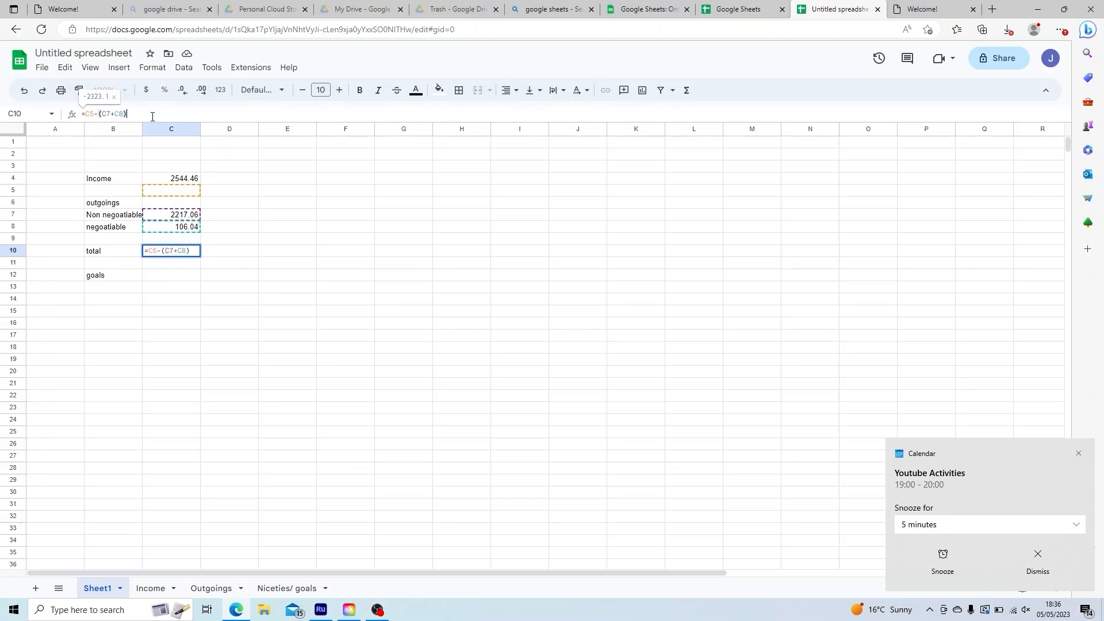
type("-c5")
key("Left")
key("Left")
key("Left")
key("Left")
key("Left")
key("Left")
key("Left")
key("Left")
key("Left")
key("Left")
key("BackSpace")
key("BackSpace")
key("BackSpace")
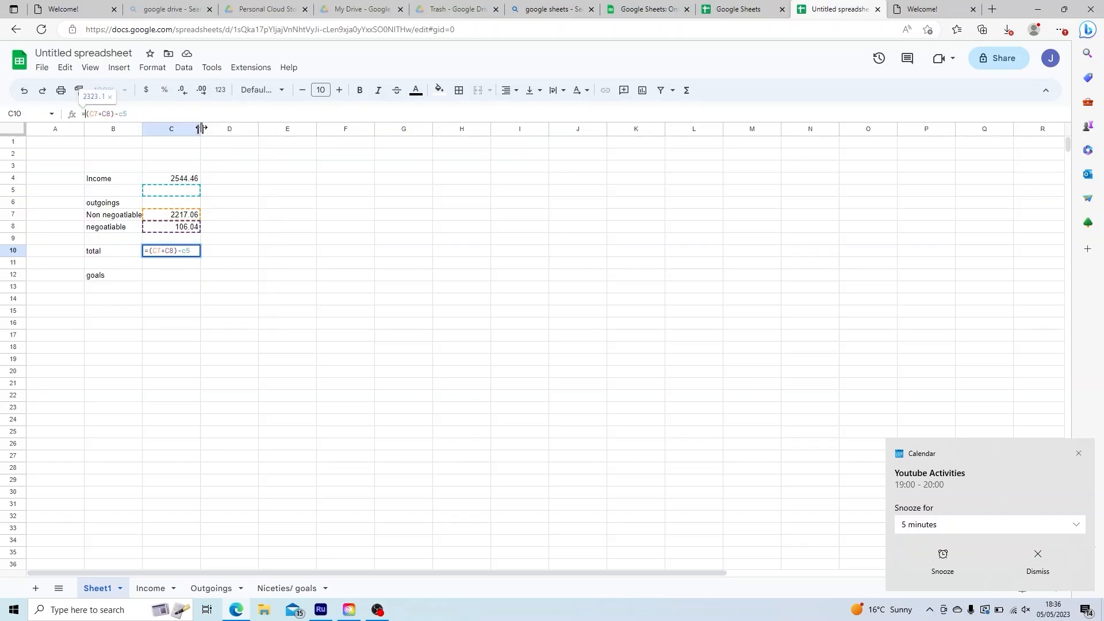
key("Return")
key("Up")
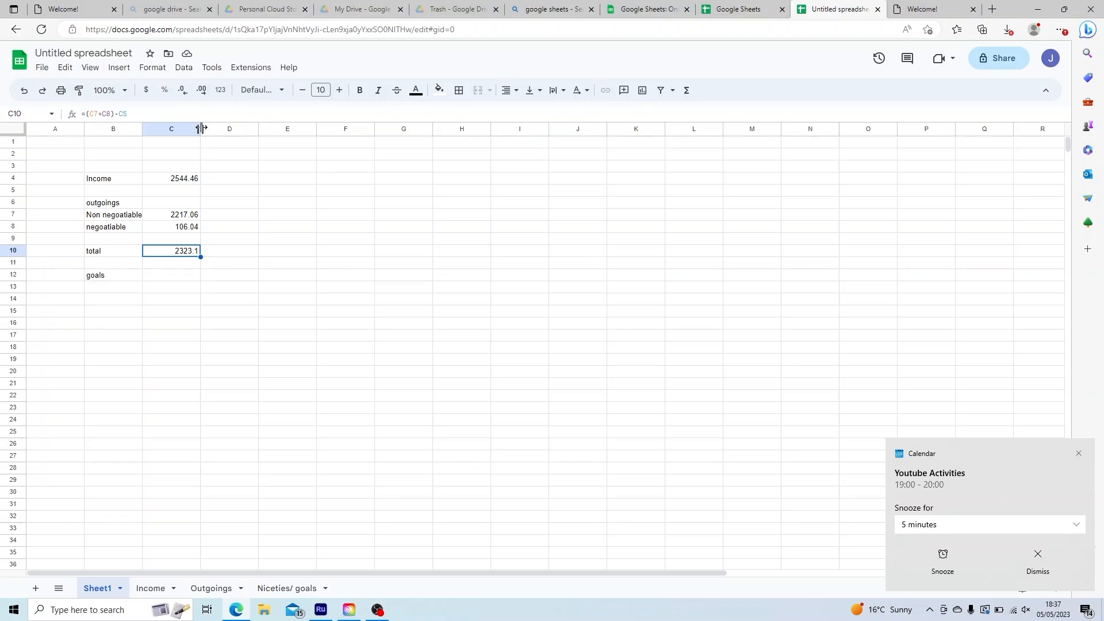
Correct the total formula in C10 to subtract the income cell, making it =(C7+C8)-C4
key("Up")
key("Up")
key("Up")
key("Down")
key("Down")
key("Down")
left_click(131, 115)
left_click_drag(184, 192, 182, 182)
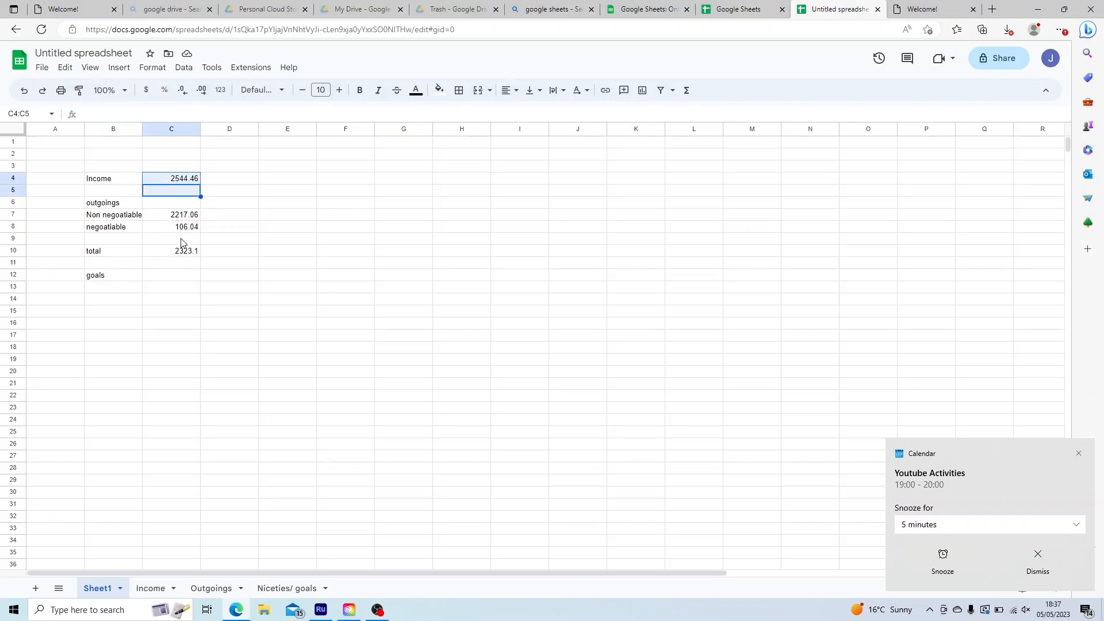
left_click(171, 253)
left_click(132, 113)
key("BackSpace")
type("4")
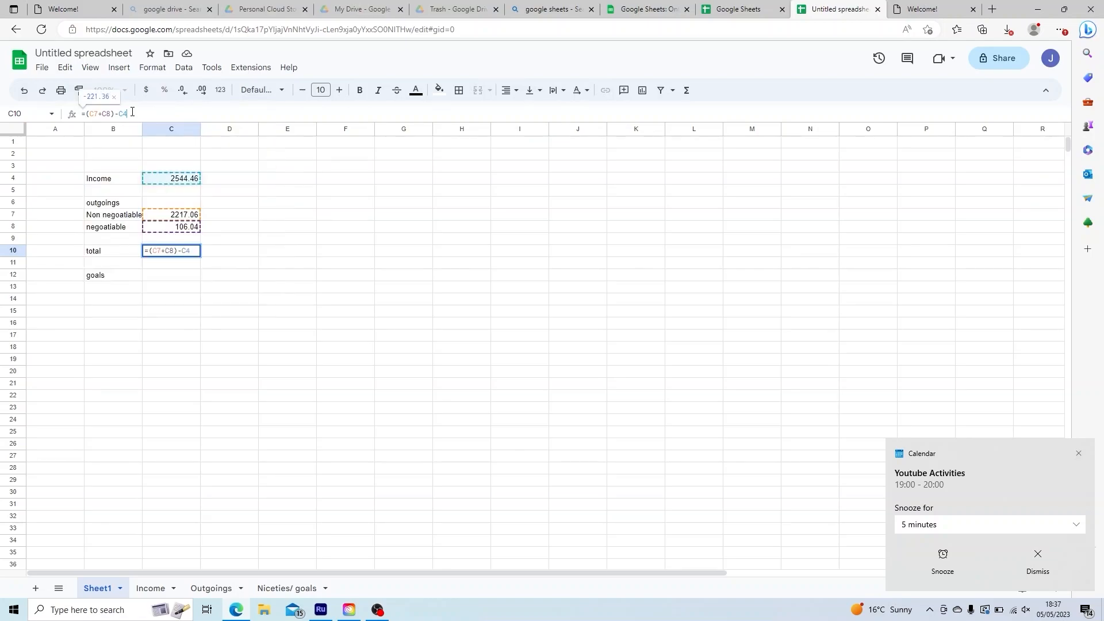
key("Return")
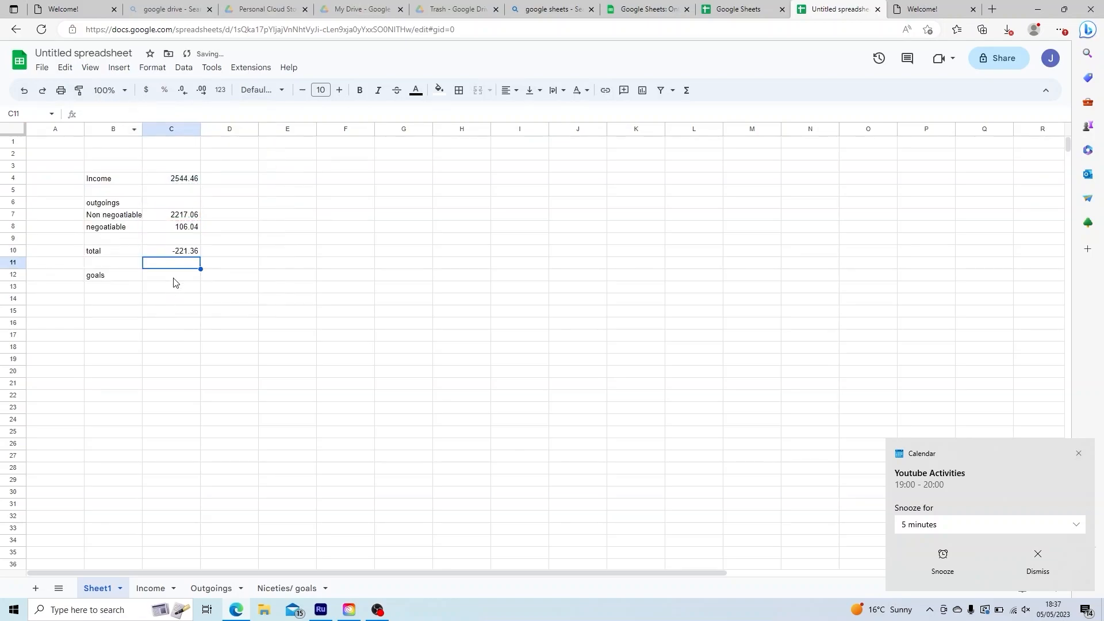
Rewrite the total formula in C10 of Sheet1 to subtract both outgoings from income, as =C4-(C7+C8)
left_click(173, 253)
left_click(128, 114)
key("BackSpace")
key("BackSpace")
key("BackSpace")
key("Left")
key("Left")
key("Left")
key("Left")
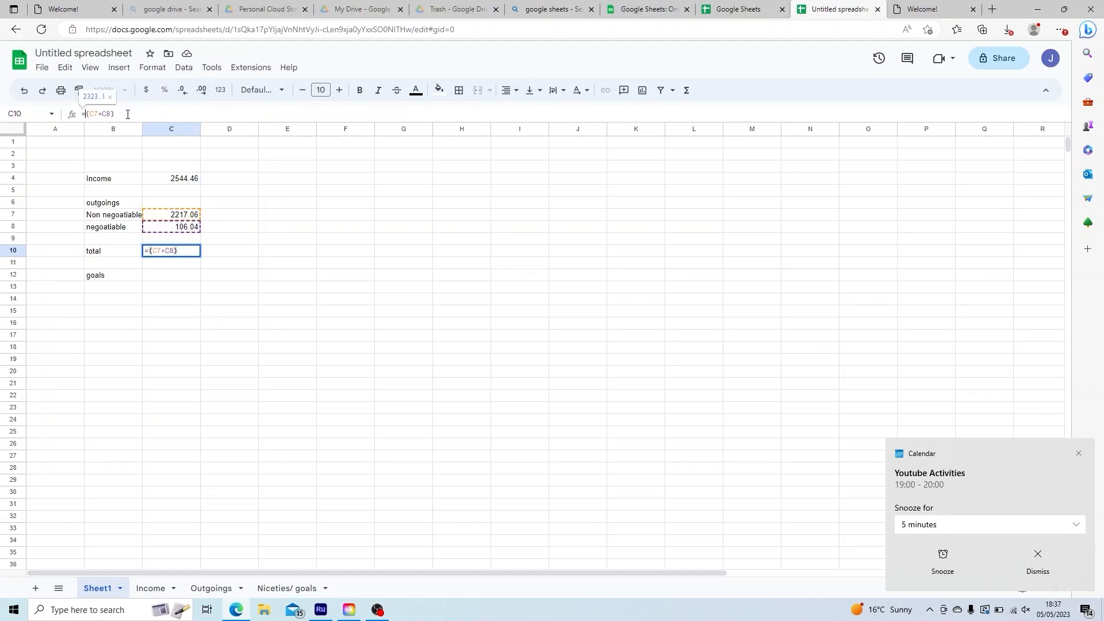
type("c4-")
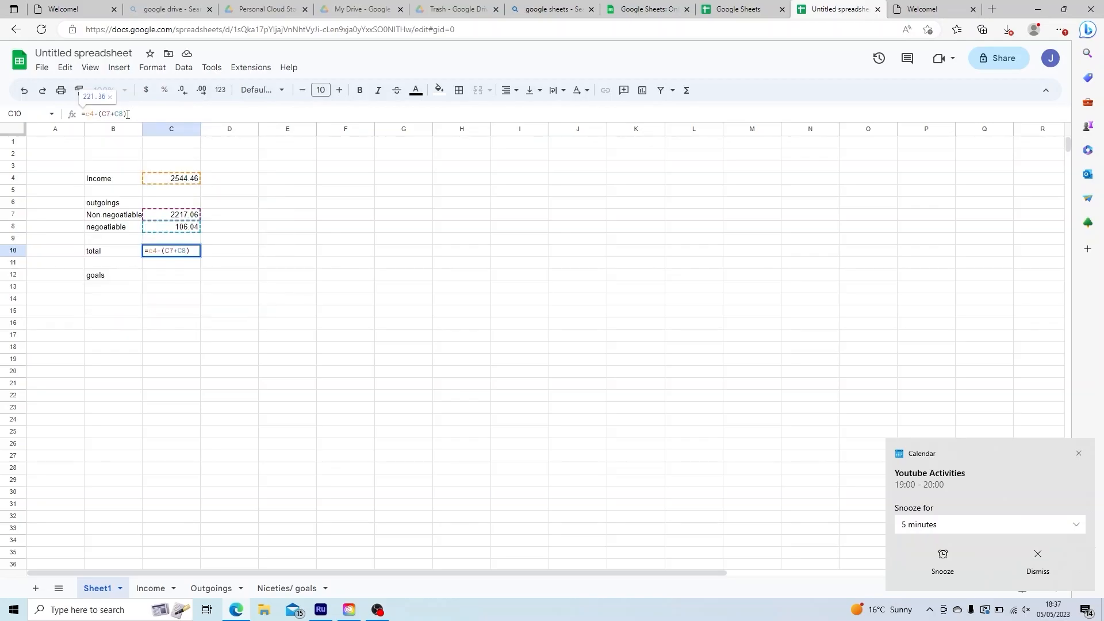
key("Return")
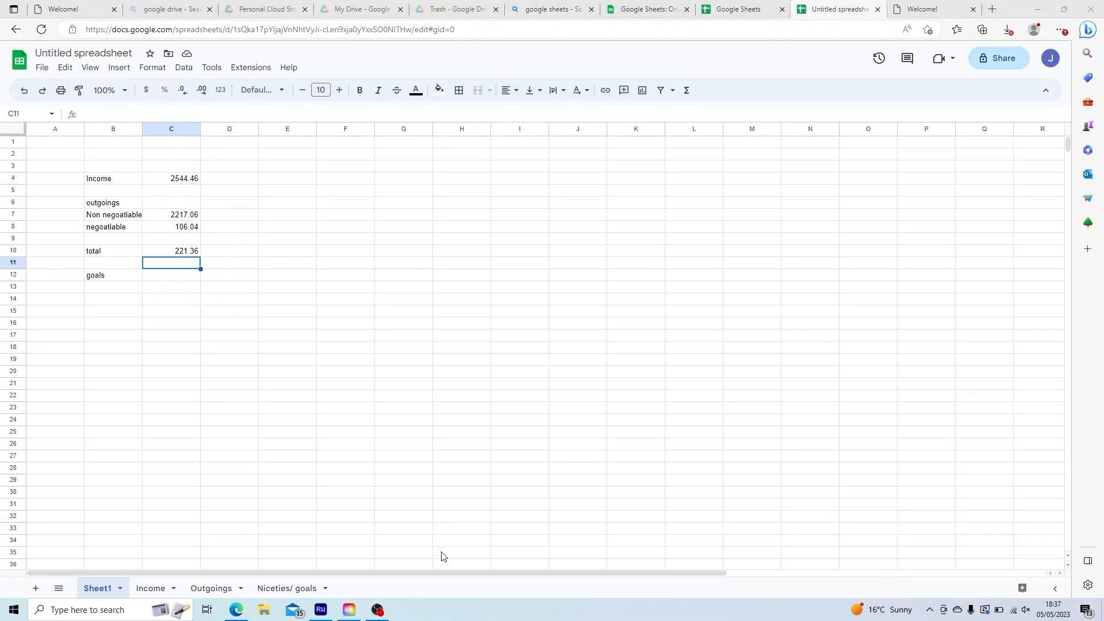
Link cell A2 of the Niceties/ goals sheet to the Sheet1 total with =Sheet1!C10
left_click(273, 597)
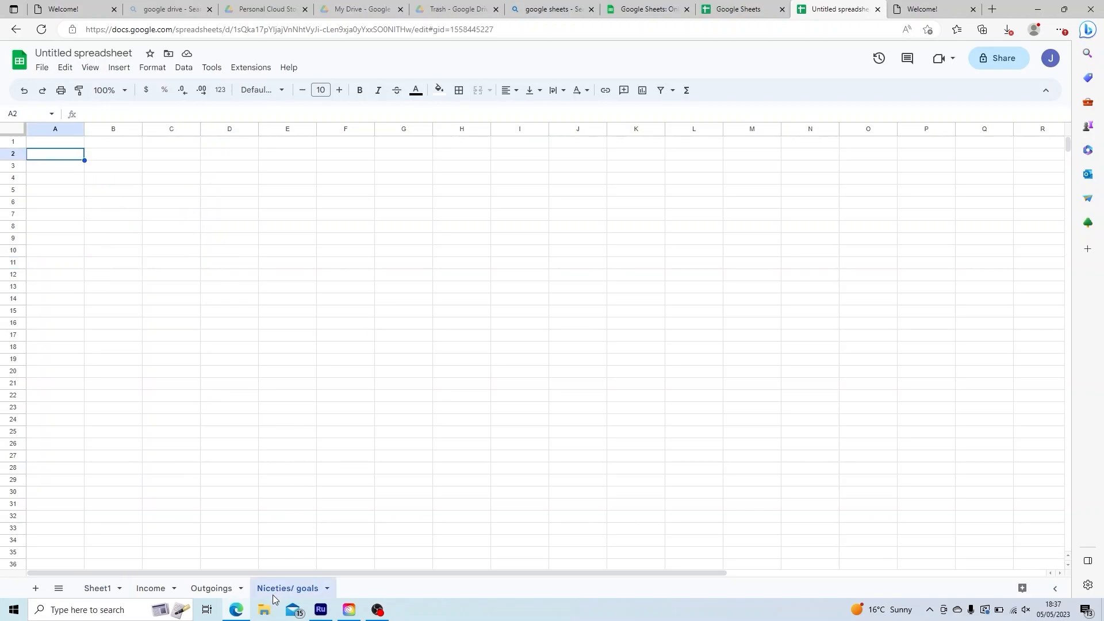
type("=")
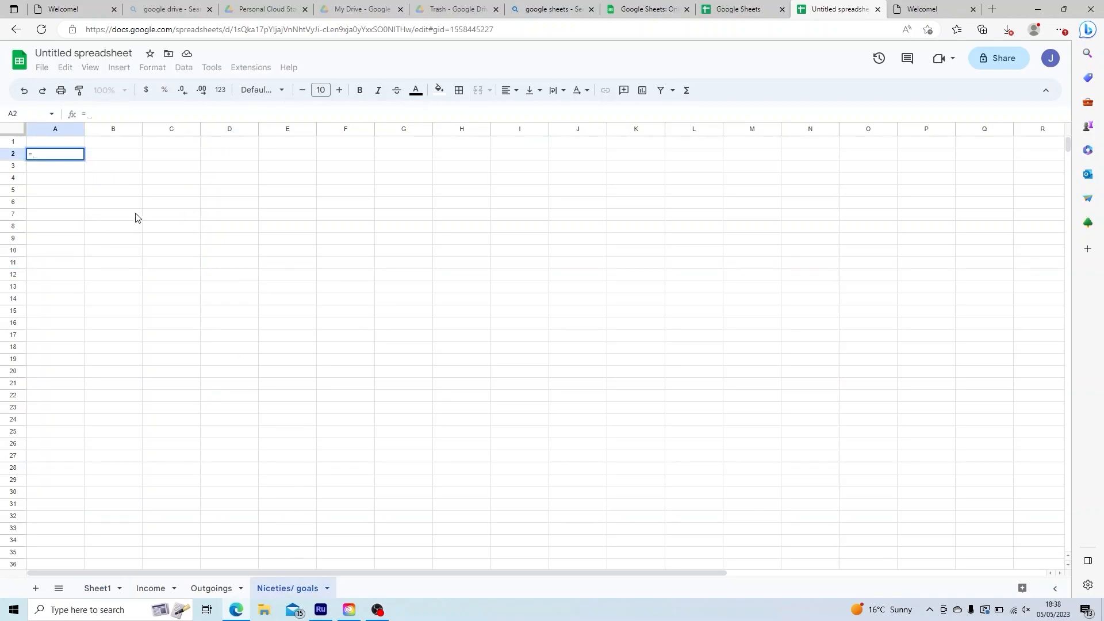
left_click(100, 590)
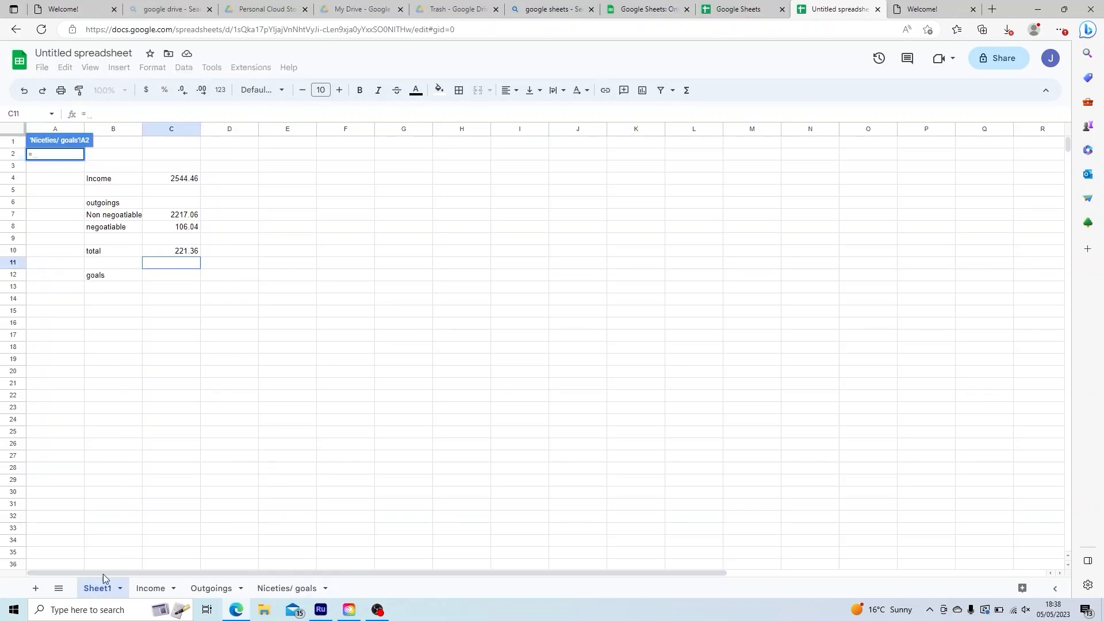
left_click(176, 253)
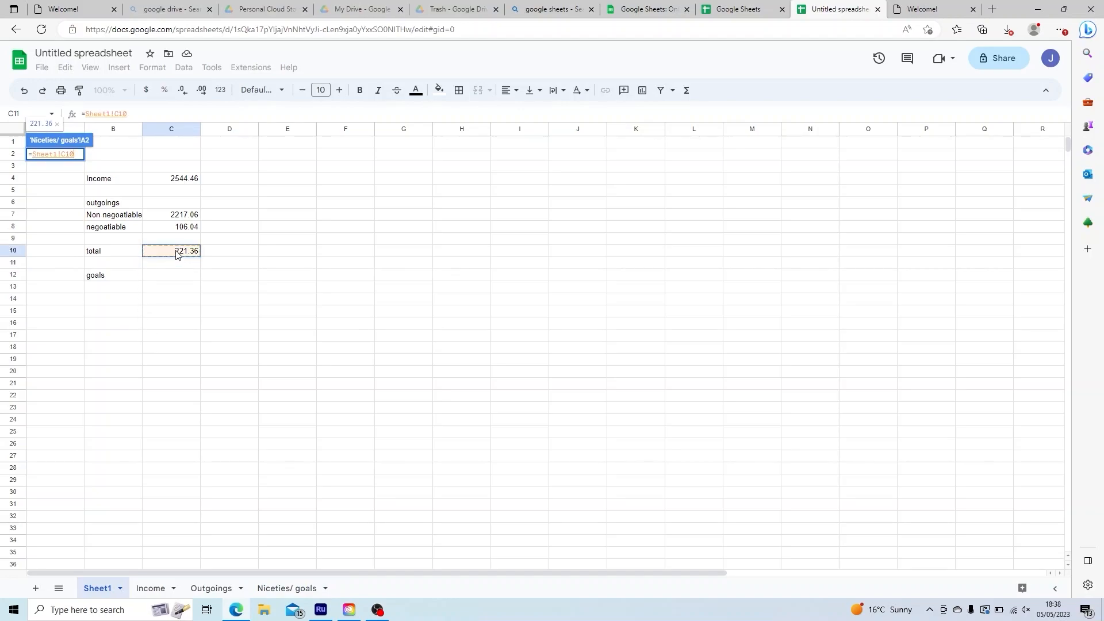
key("Return")
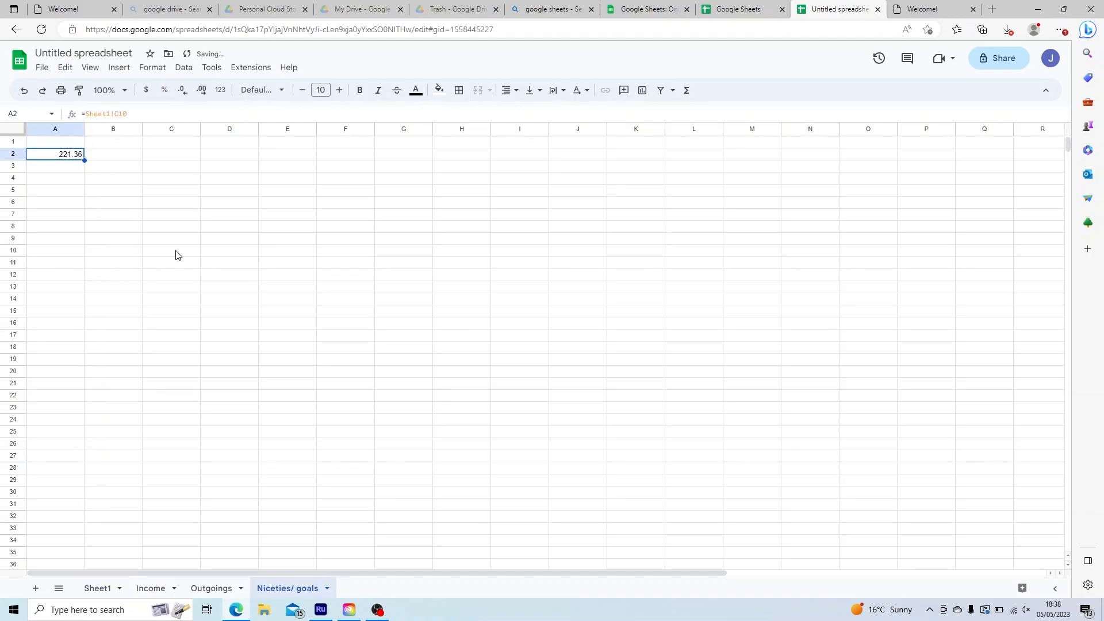
Move the linked total from A2 to C2 and label it "left over" in B2
left_click(125, 243)
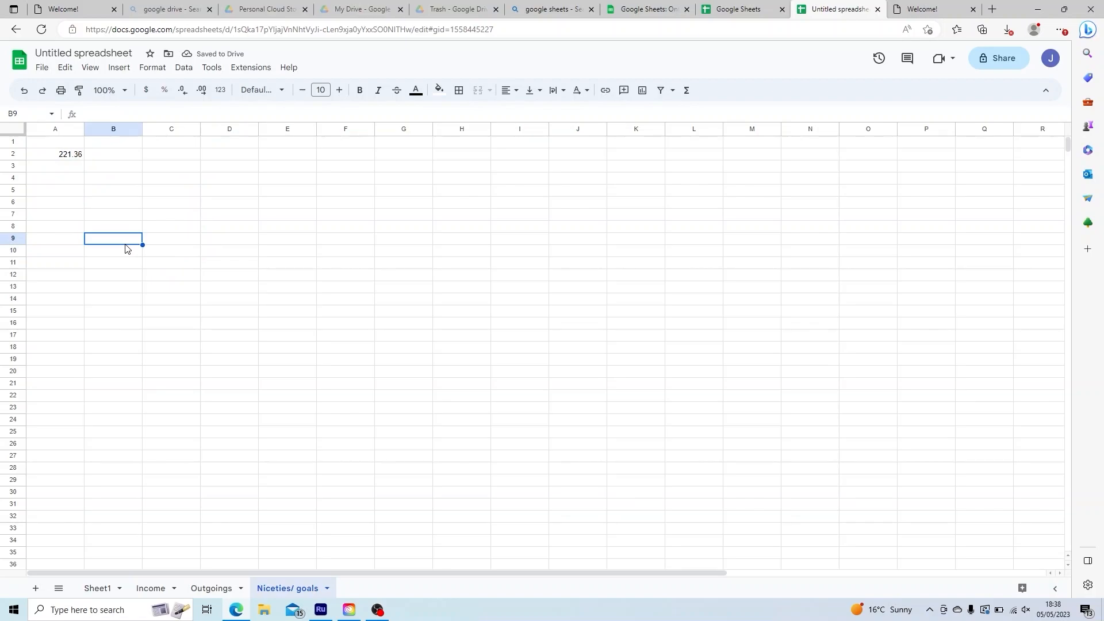
left_click(56, 181)
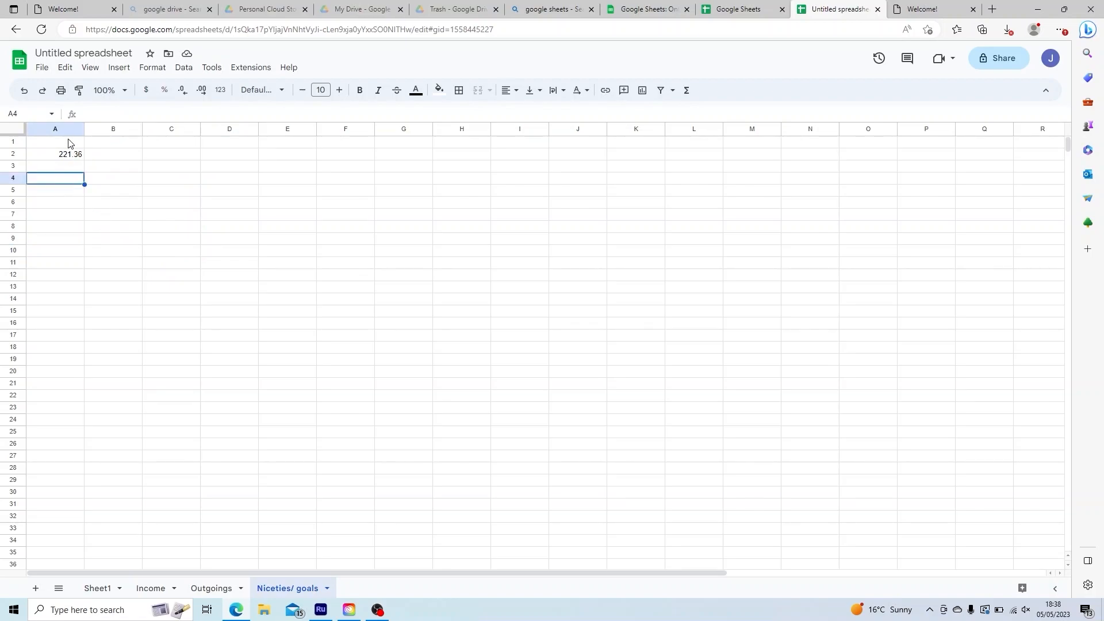
left_click(68, 155)
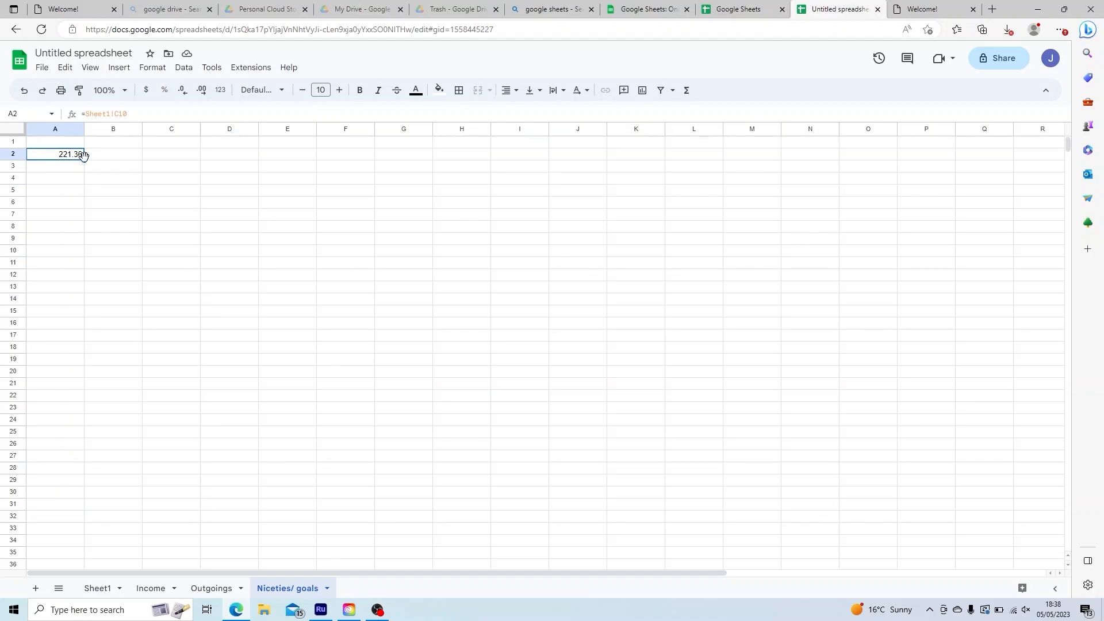
left_click_drag(83, 156, 172, 156)
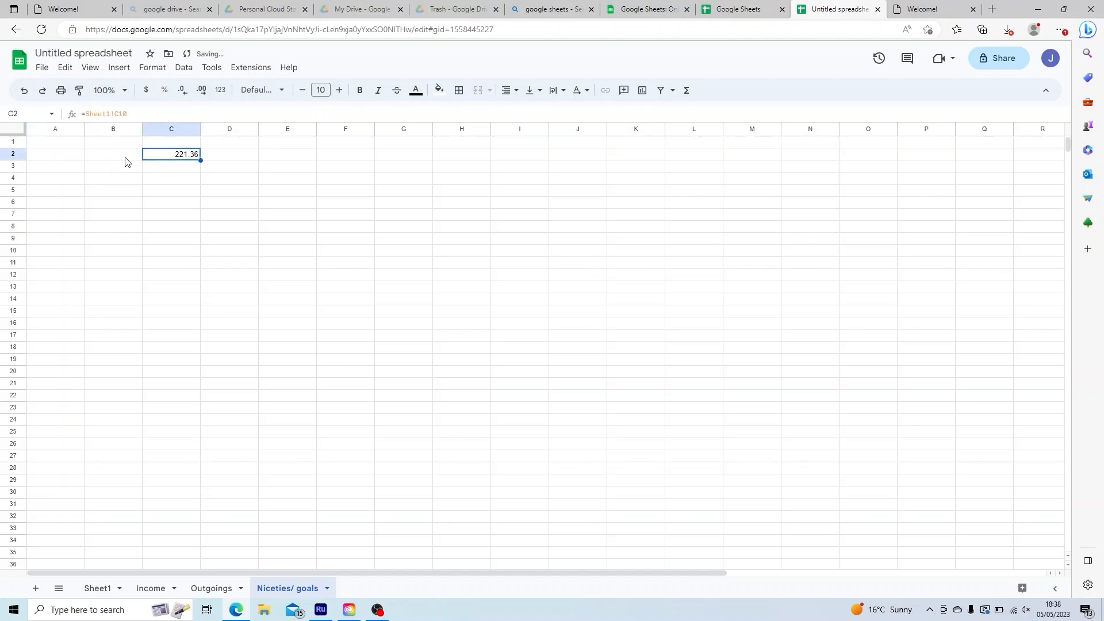
left_click(109, 160)
type("left over")
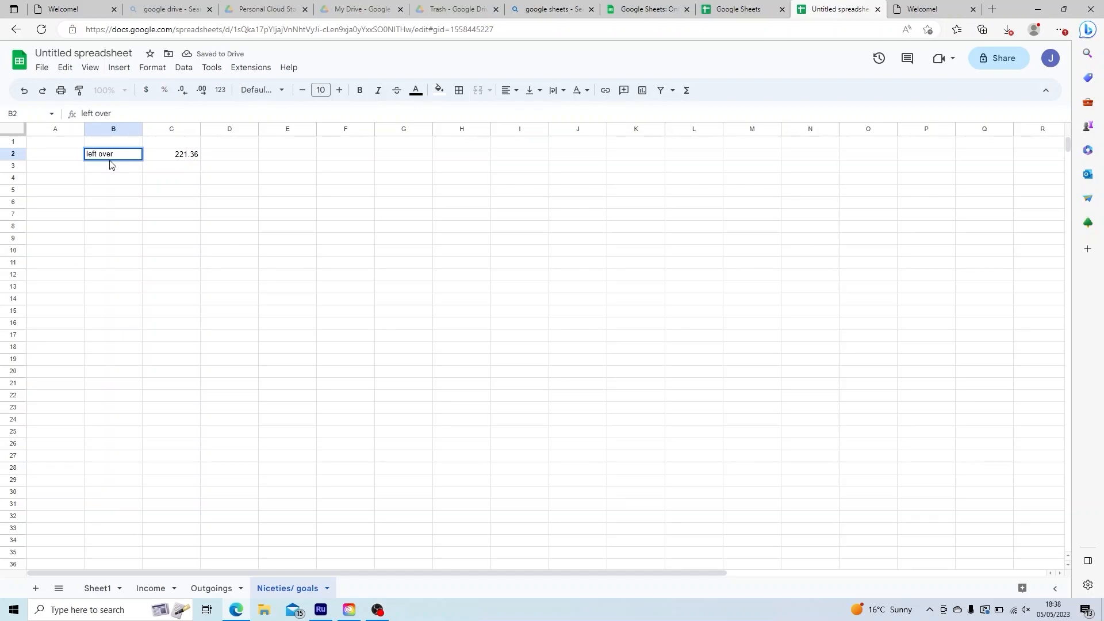
key("Return")
Enter a savings label for each of the two adults in B4 and B5, using their first names
key("Down")
type("jam")
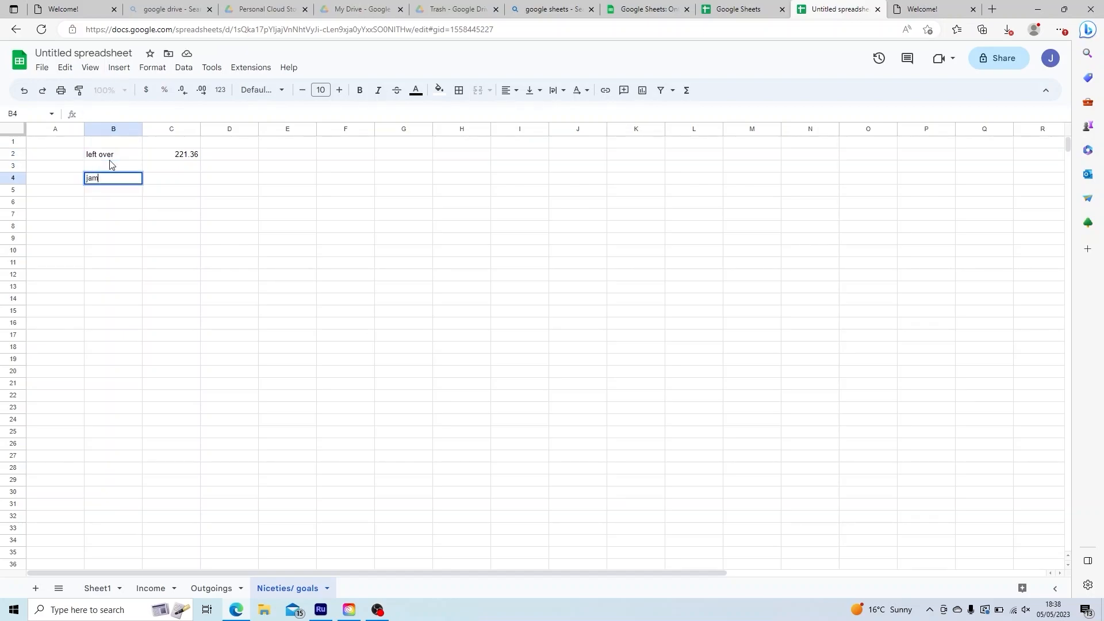
type("es savings")
left_click(110, 161)
key("Down")
key("Down")
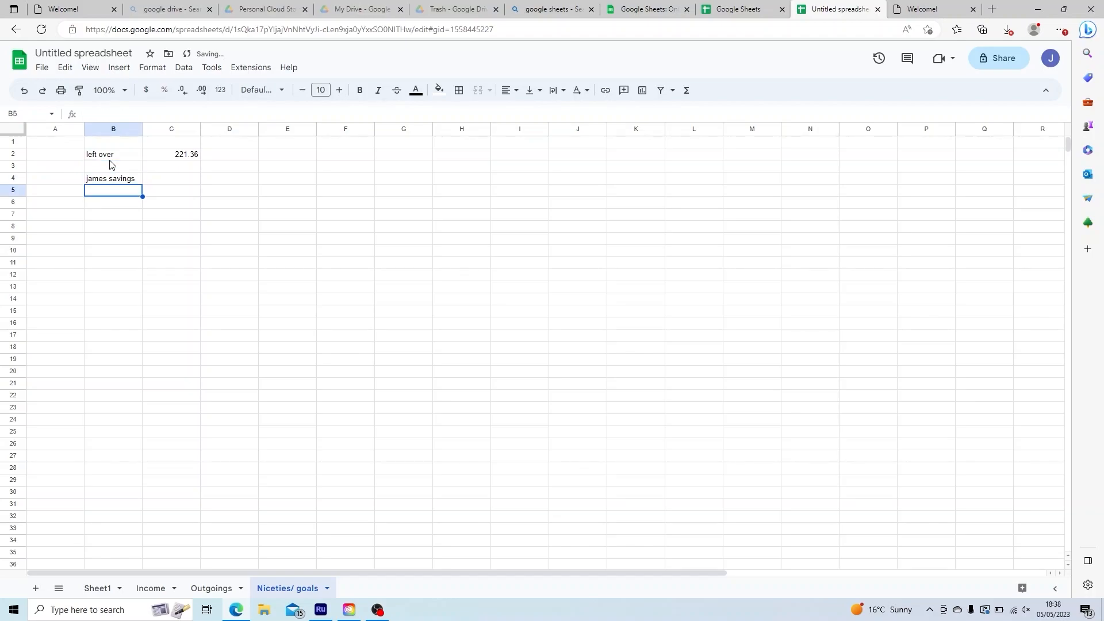
type("beckys ")
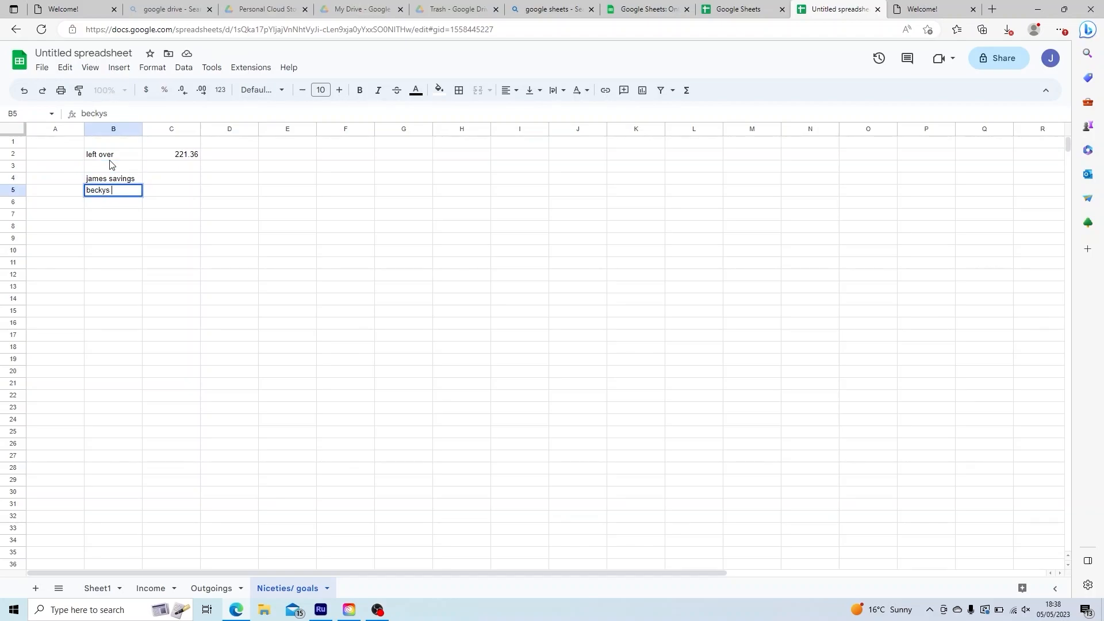
type("savings")
key("Return")
Add the labels "childrens savings", "rainy day fund" and "take away fund" in B6 to B8
type("childrens sav")
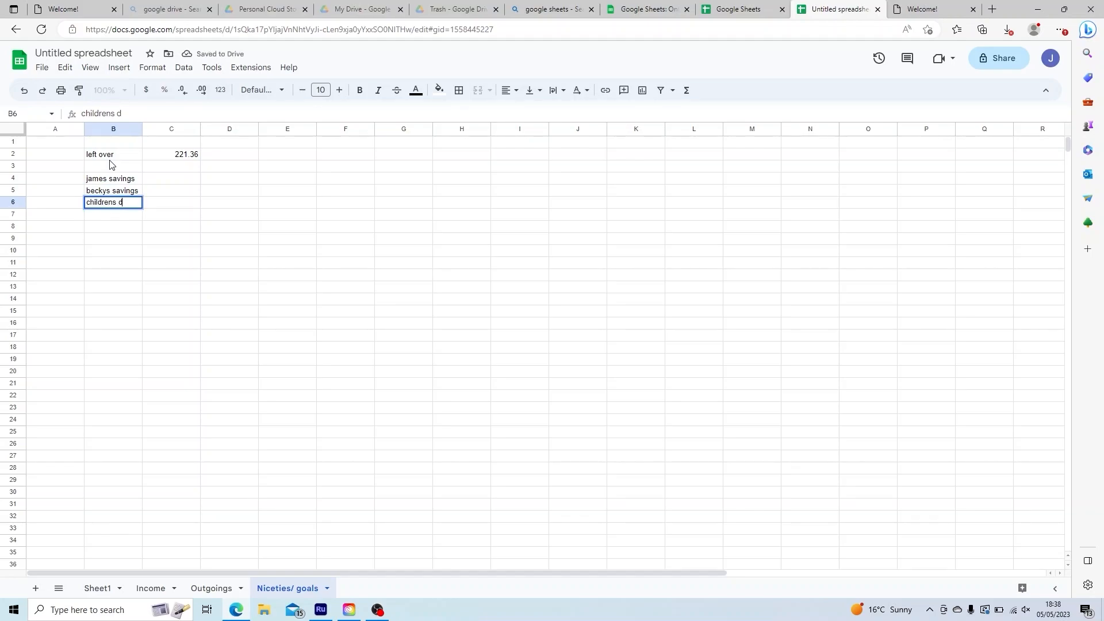
type("ings")
key("Return")
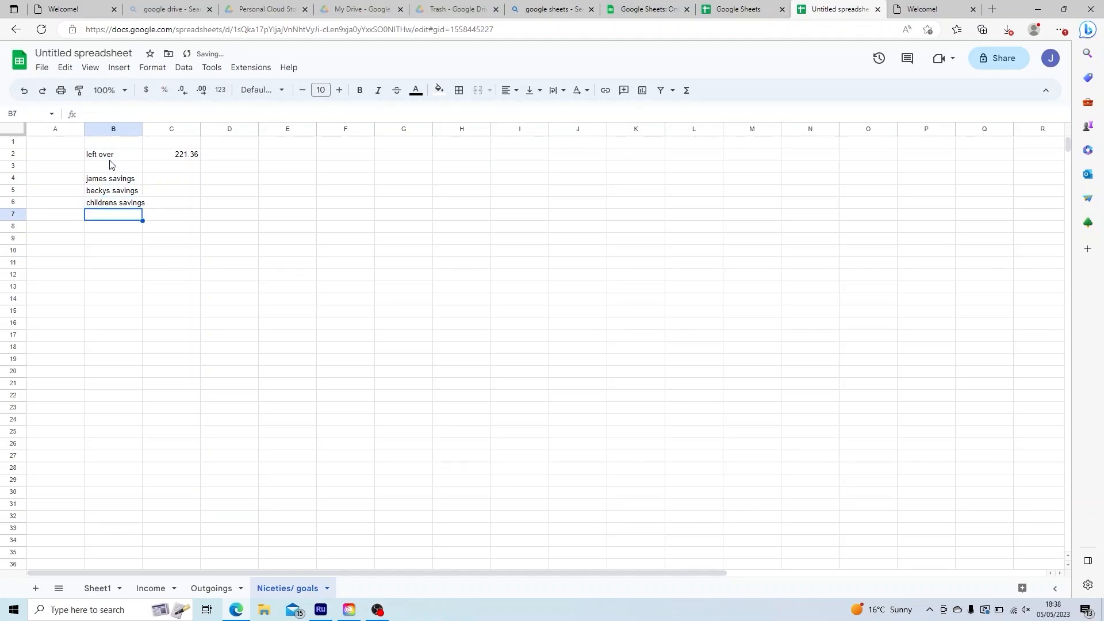
type("rainy day ")
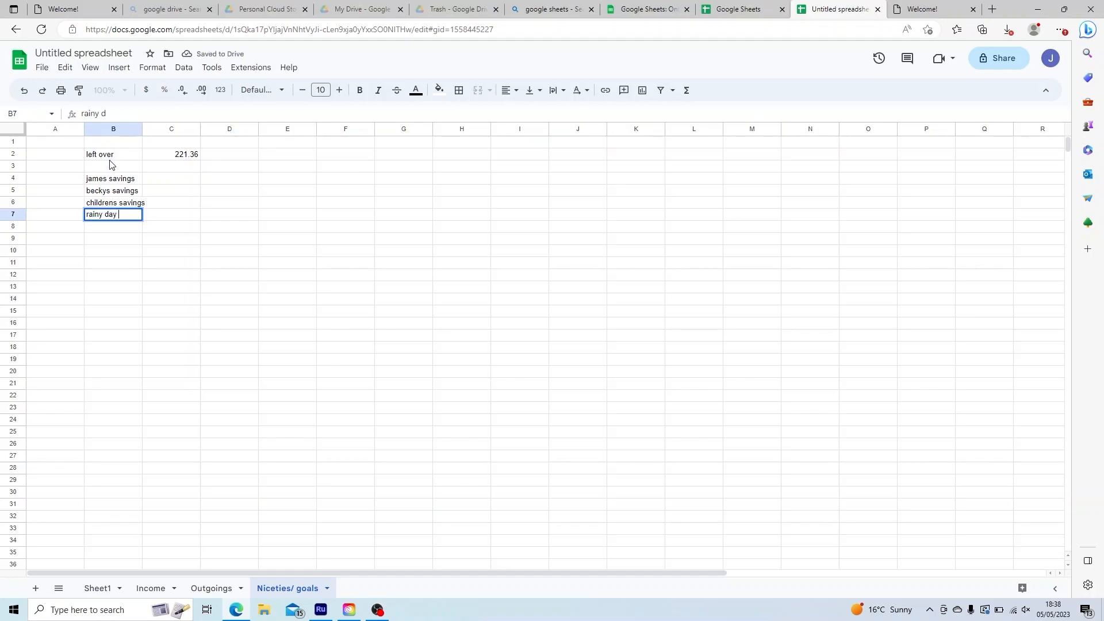
type("fund")
key("Return")
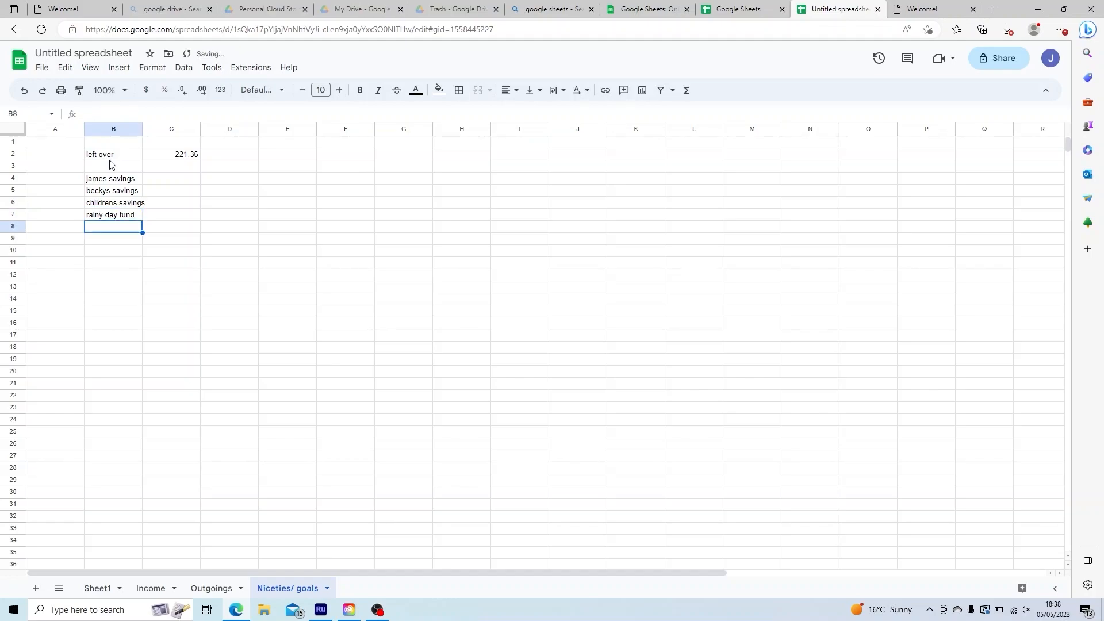
type("take aw")
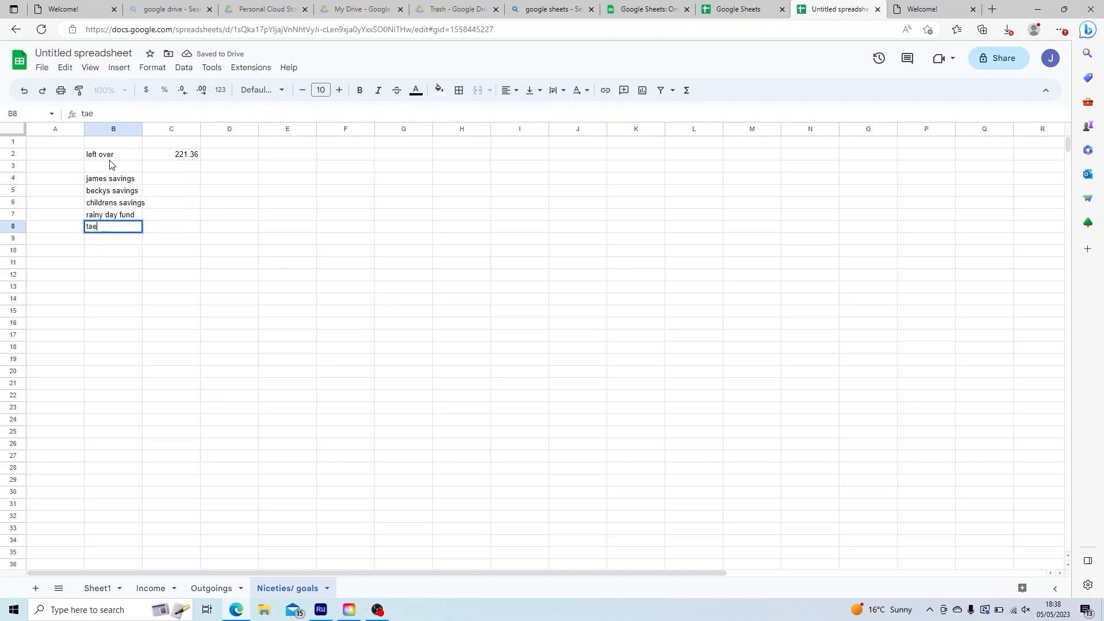
type("ay fund")
key("Return")
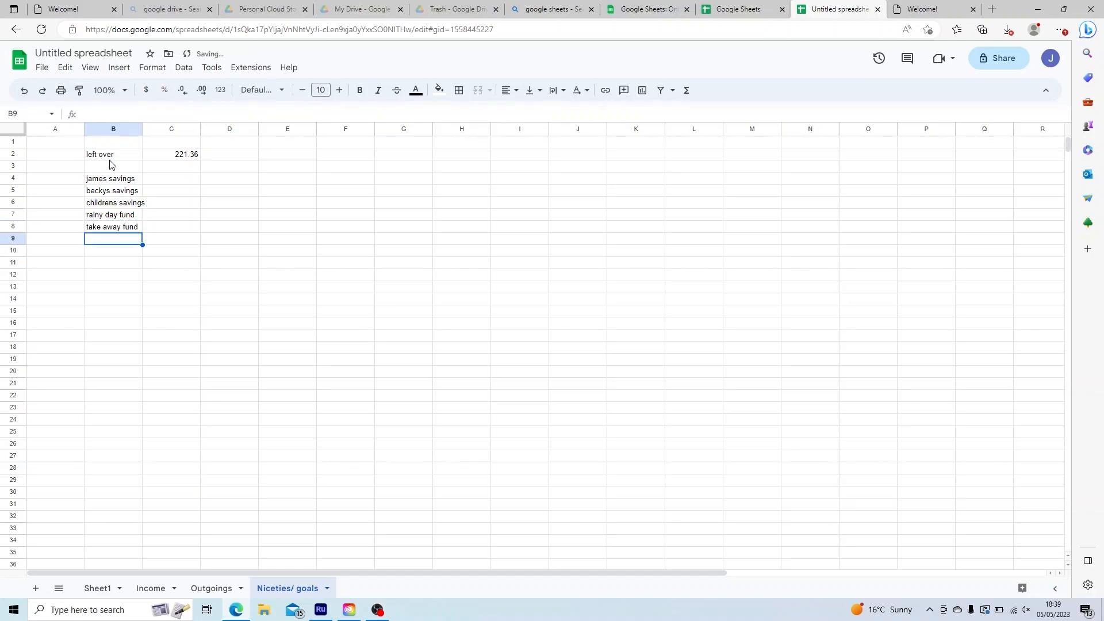
Enter the remaining-balance formula =C2-C4 in D4, beside the first savings row
left_click(218, 182)
type("=")
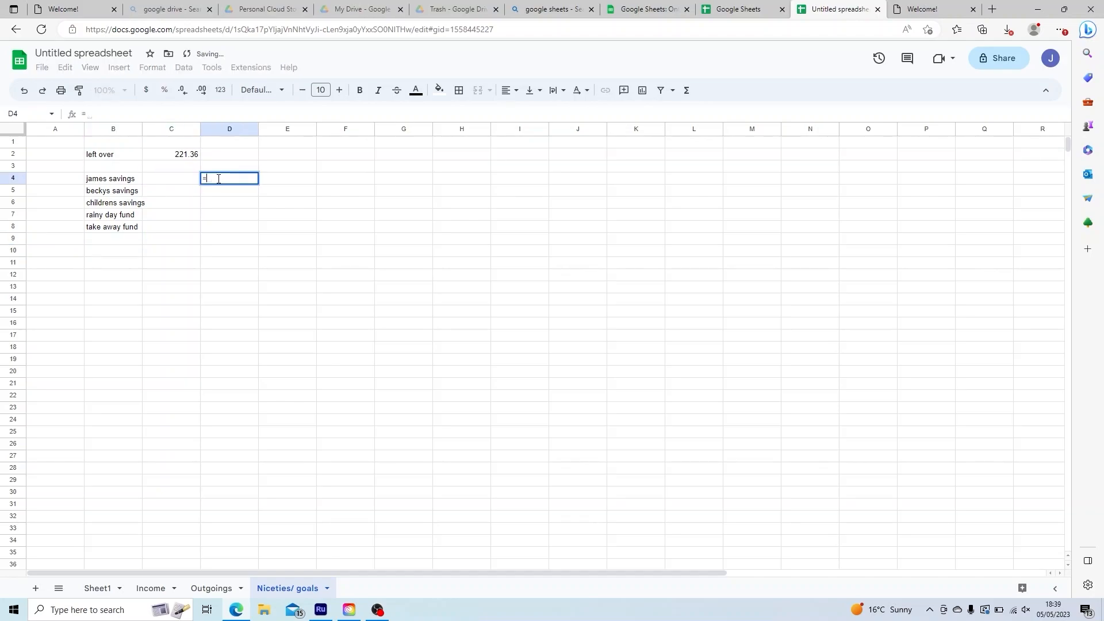
left_click(190, 156)
type("-")
left_click(185, 182)
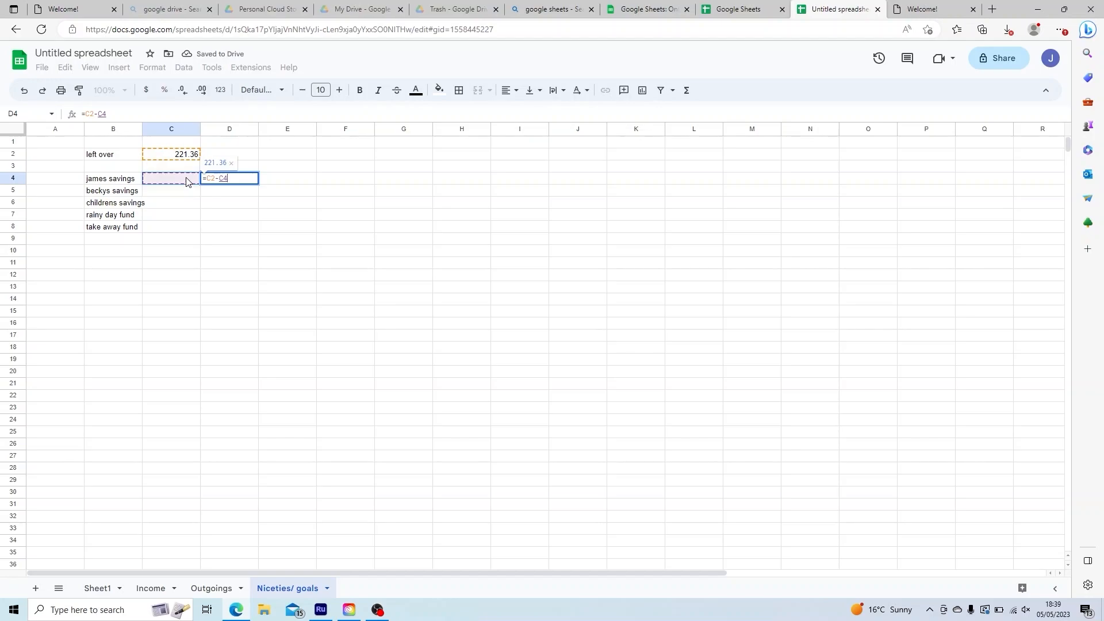
key("Return")
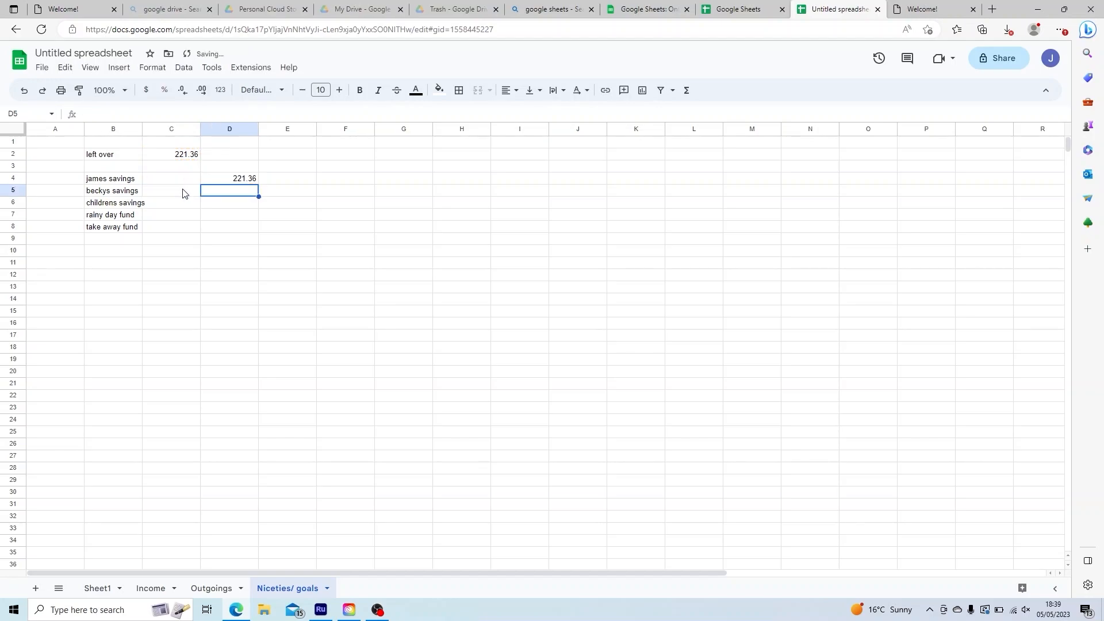
left_click(183, 195)
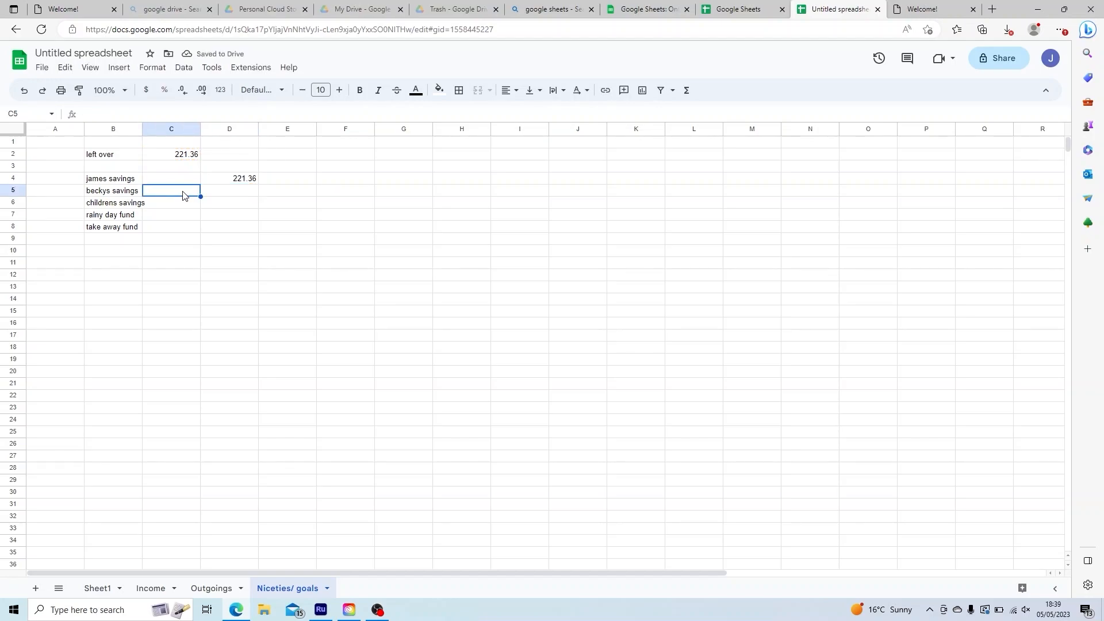
type("=")
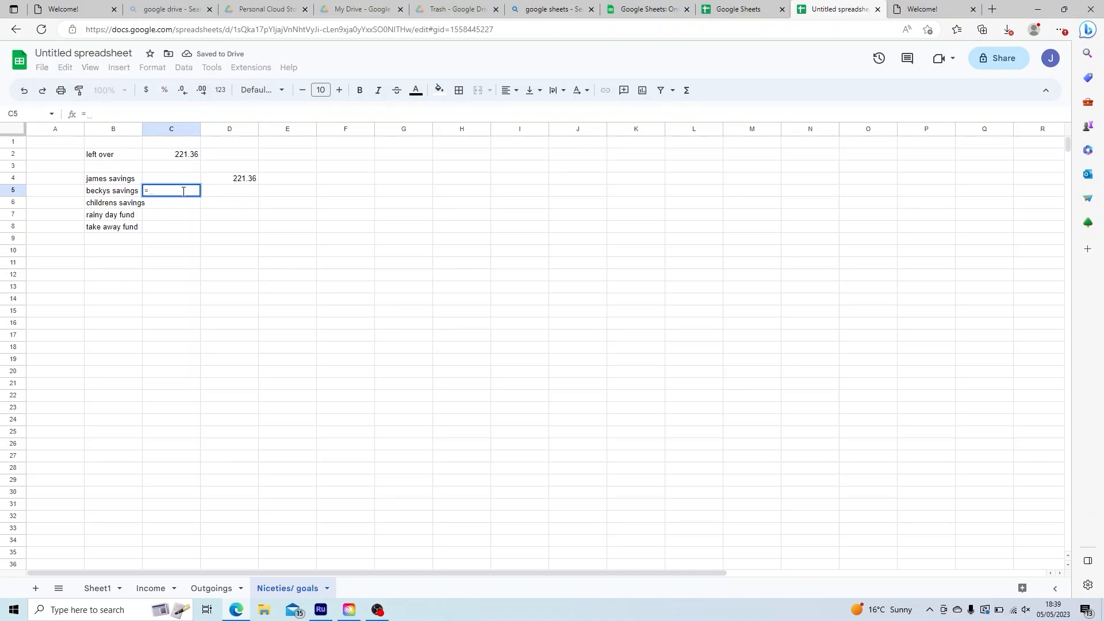
left_click(236, 181)
type("-")
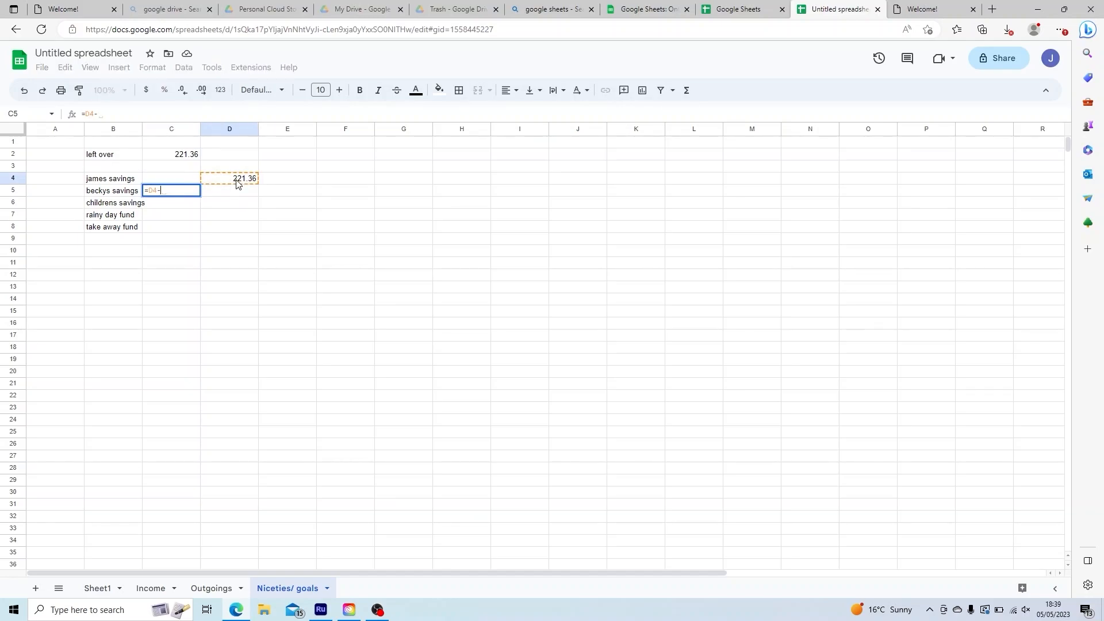
left_click(222, 216)
key("BackSpace")
key("BackSpace")
key("BackSpace")
key("BackSpace")
key("BackSpace")
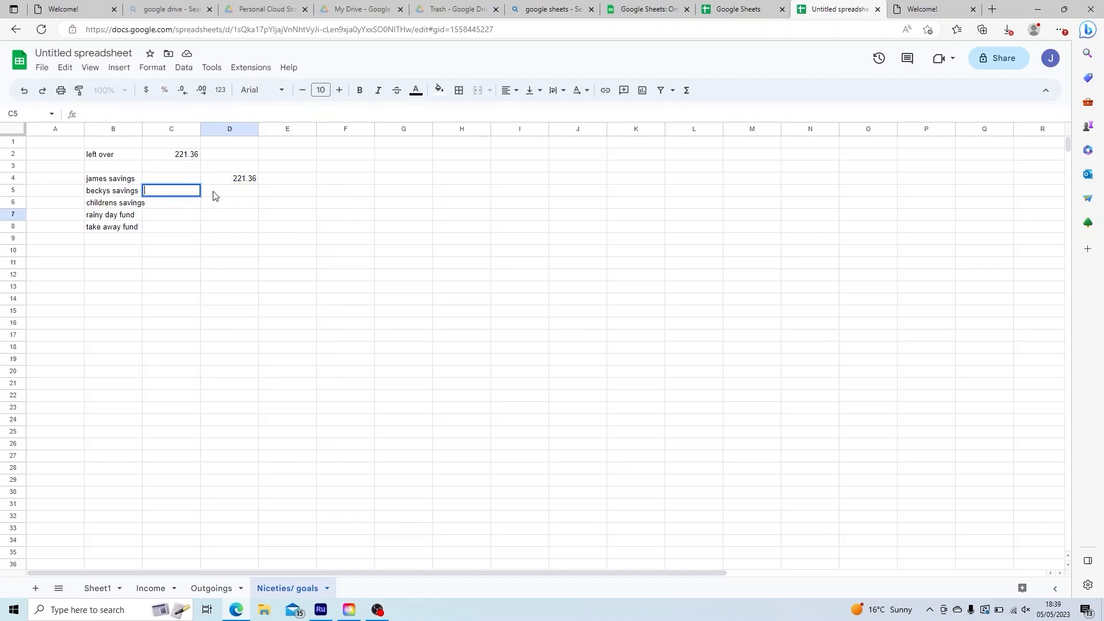
Enter =D4-C5 in D5 to subtract the second savings amount from the balance above
left_click(213, 195)
type("=")
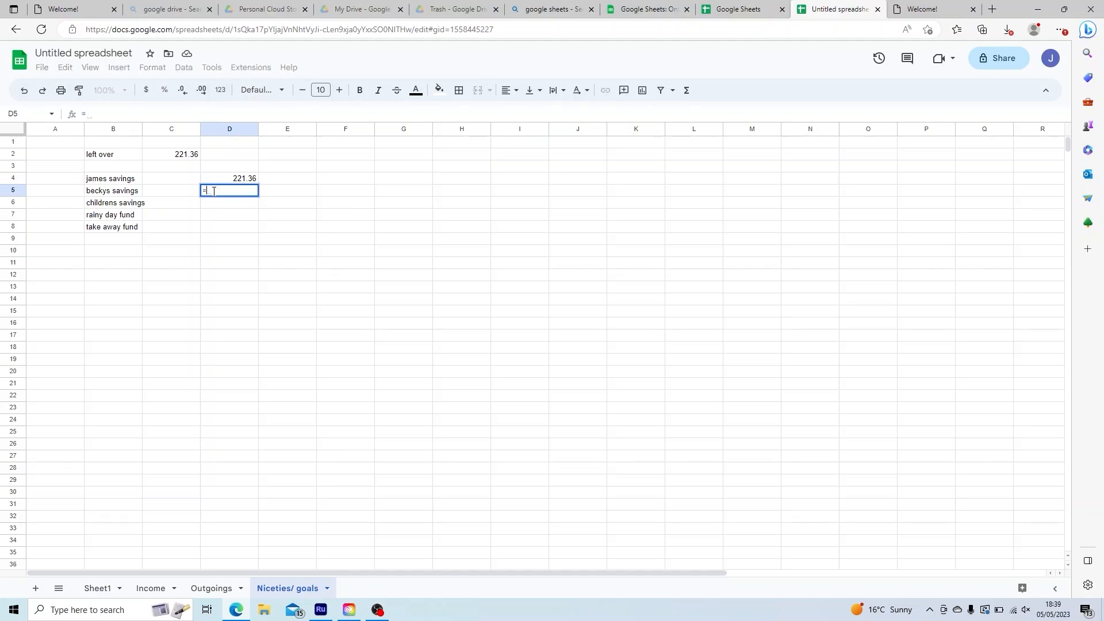
left_click(219, 179)
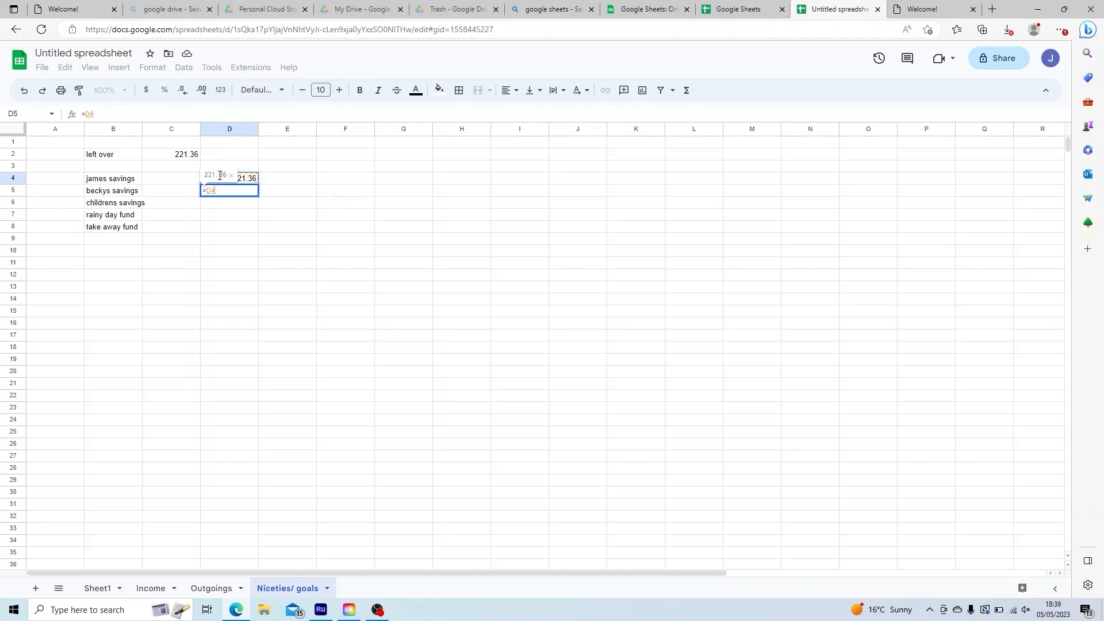
type("-")
left_click(185, 197)
key("Return")
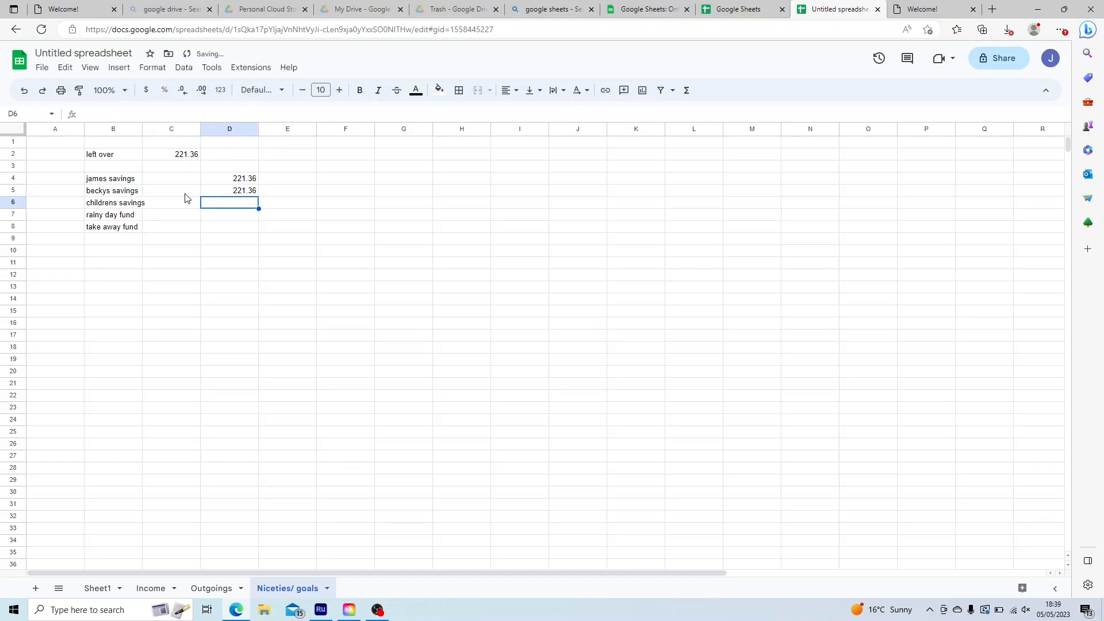
Fill the running-balance formula from D5 down through D14
left_click(246, 192)
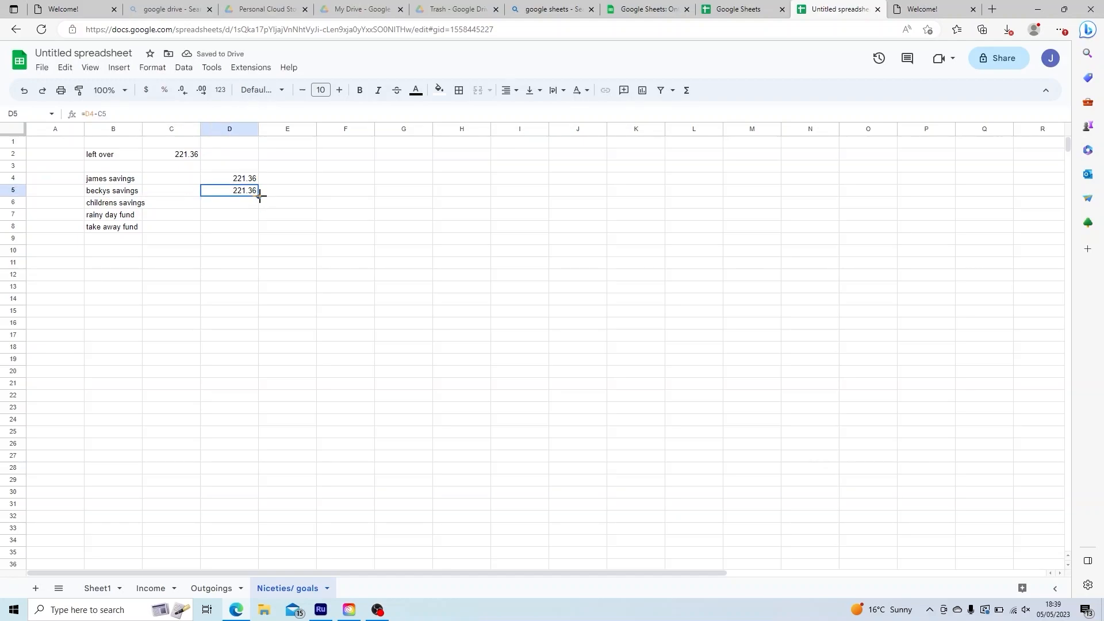
left_click_drag(259, 197, 260, 304)
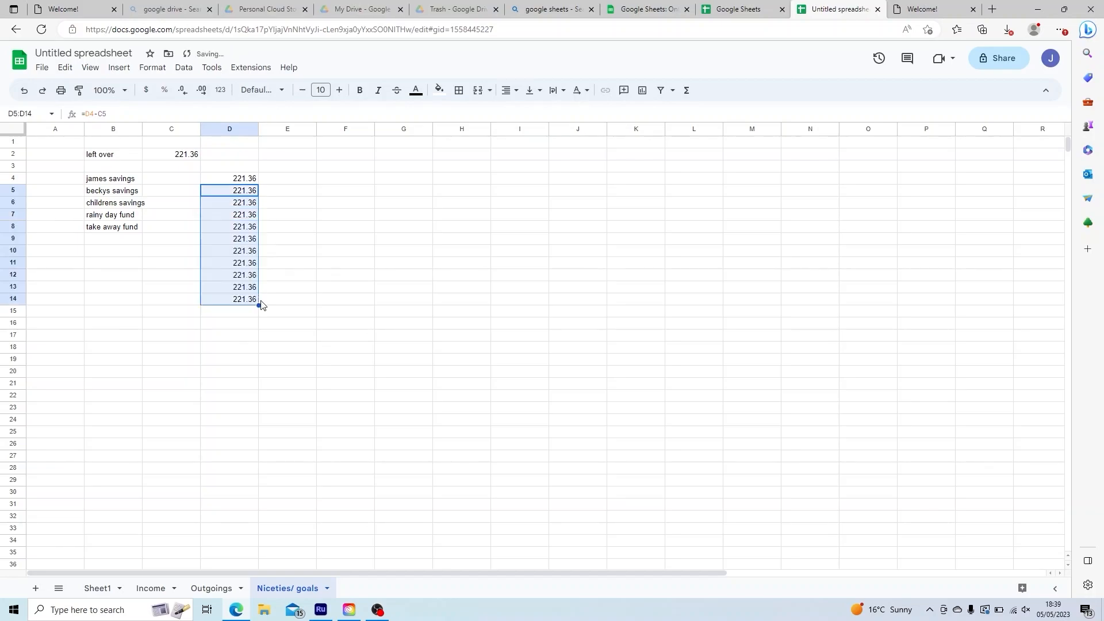
left_click(235, 347)
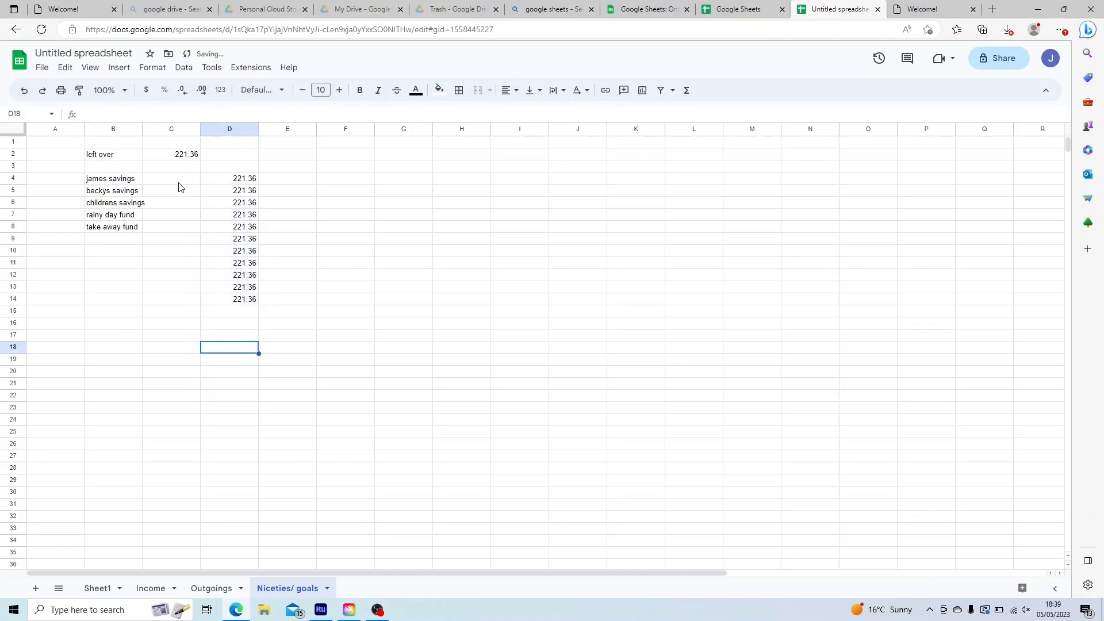
Enter a savings amount of 25 in both C4 and C5, beside the first two personal savings labels
left_click(178, 181)
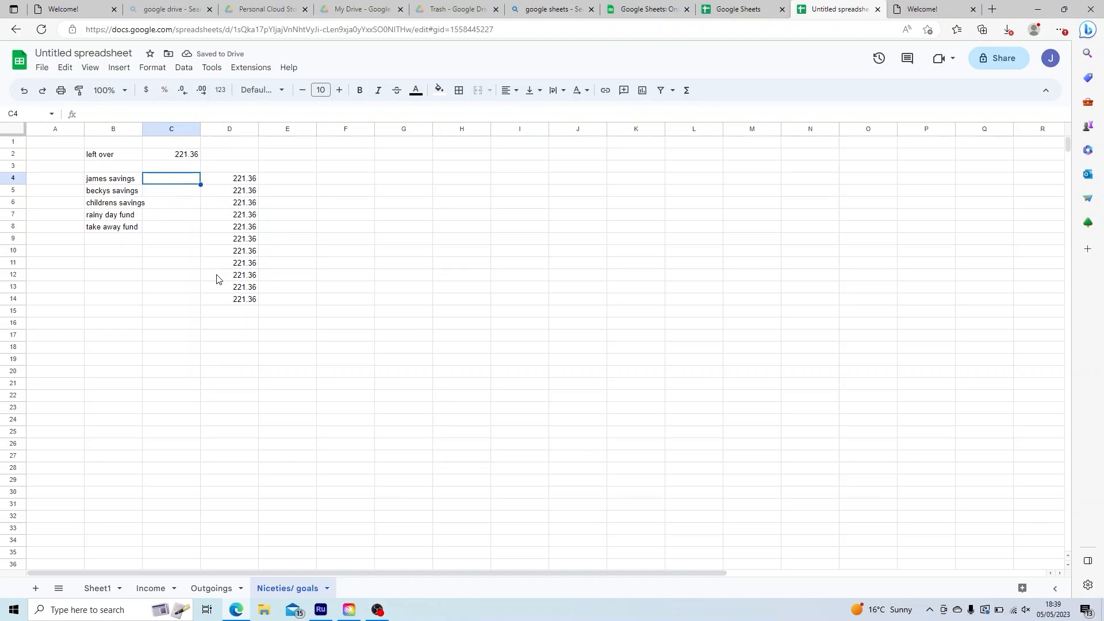
type("25")
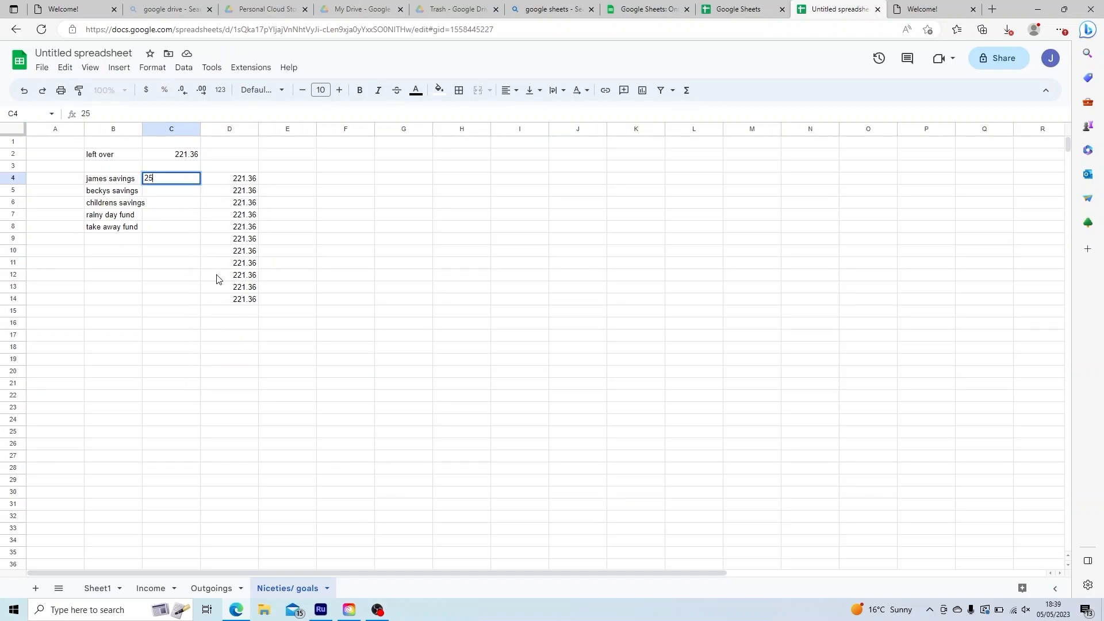
key("Return")
type("14")
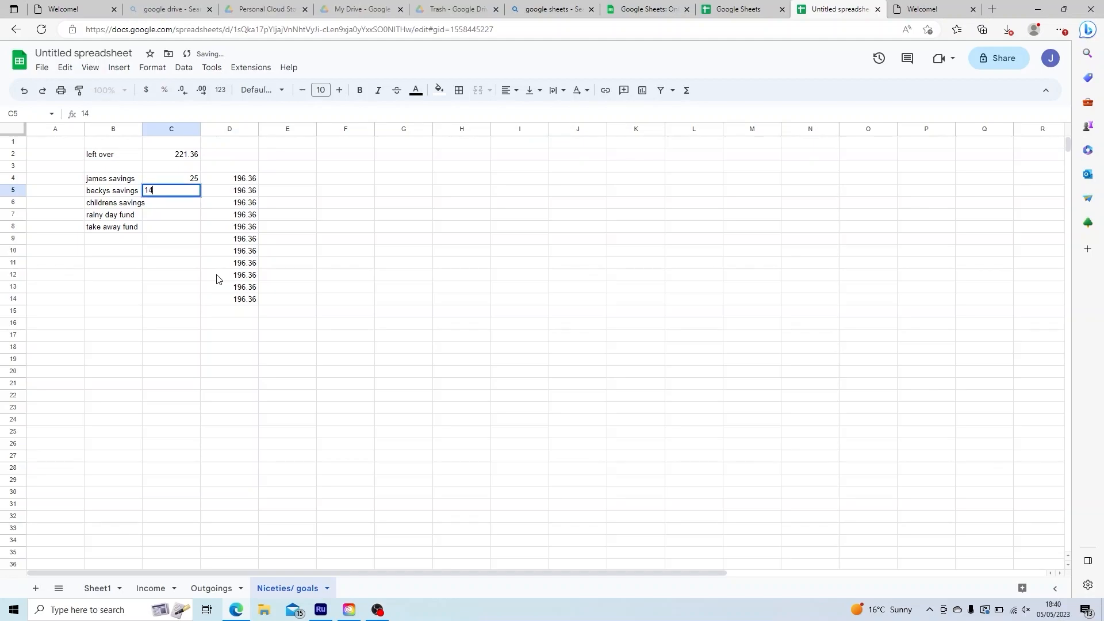
key("BackSpace")
key("BackSpace")
type("25")
key("Return")
Allocate 30 to childrens savings in C6, 50 to the rainy day fund in C7 and 50 to the take away fund in C8
type("30")
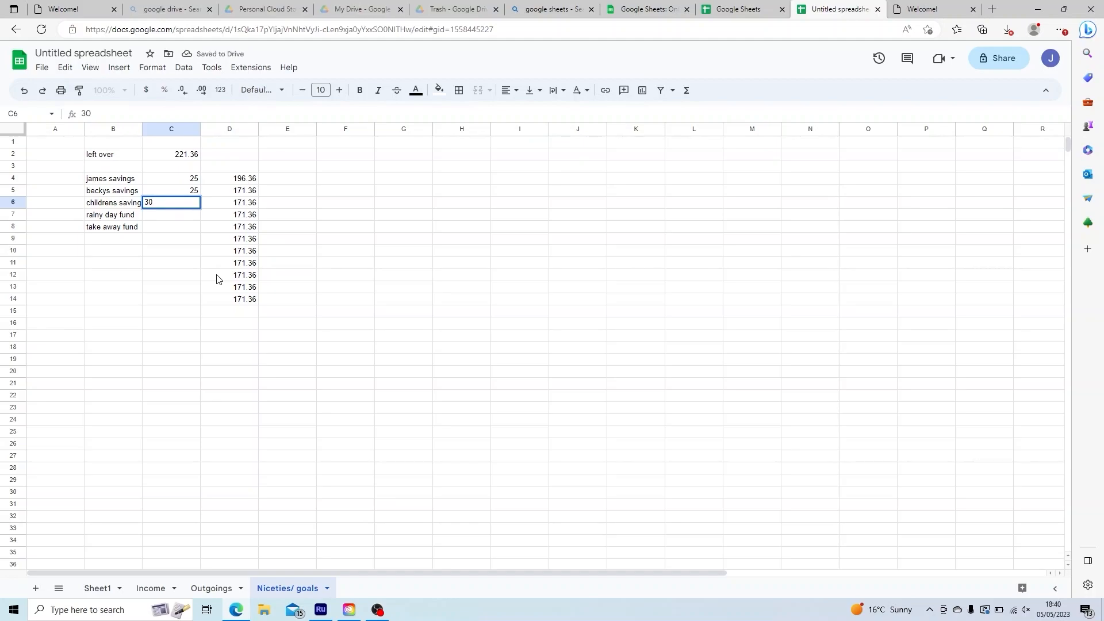
key("Return")
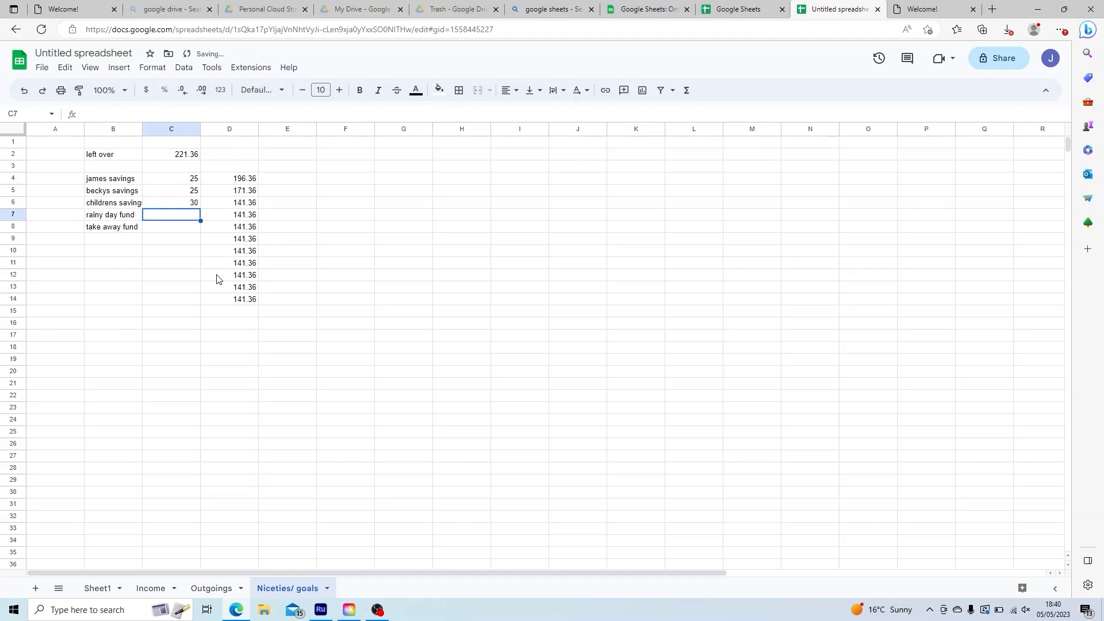
type("50")
key("Return")
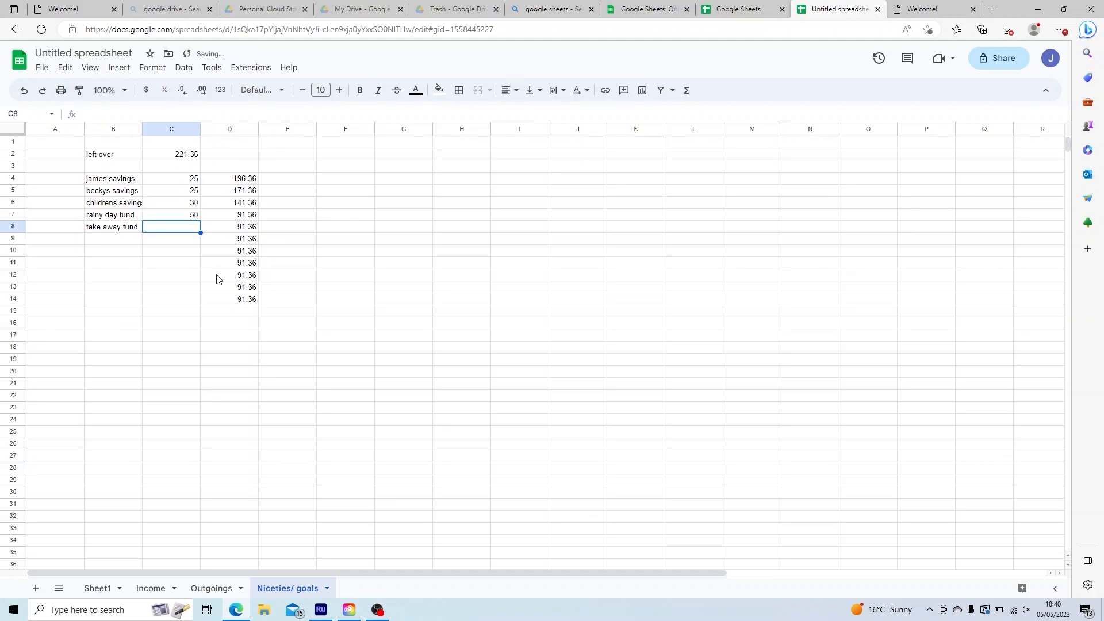
type("50")
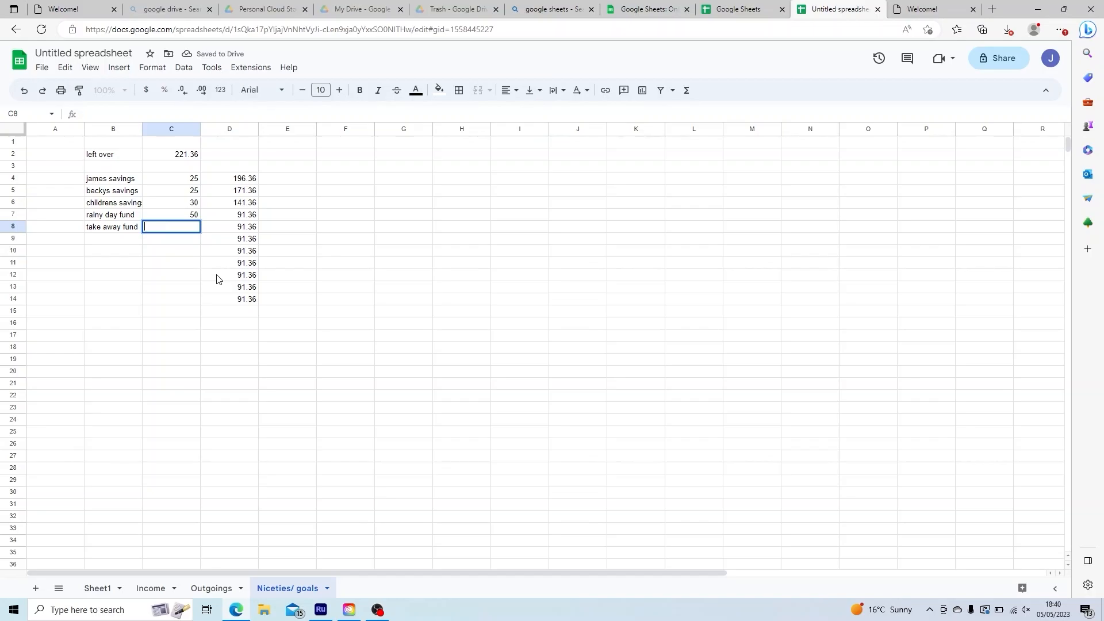
key("Return")
Add an "emergancy" row in B9 with an amount of 41.36 in C9
key("Left")
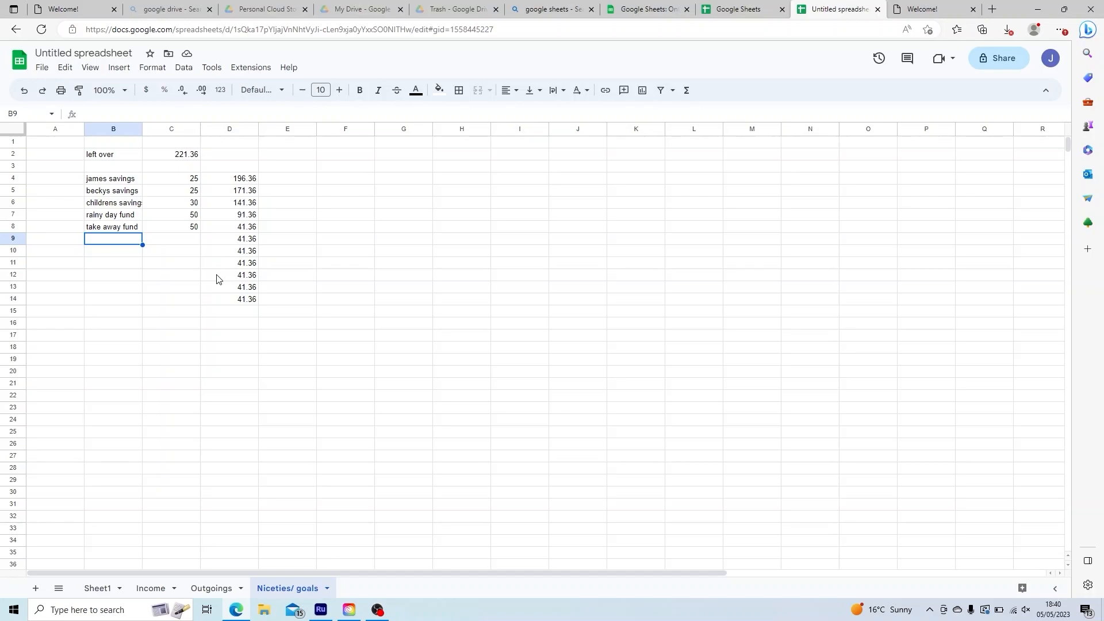
type("emergancy")
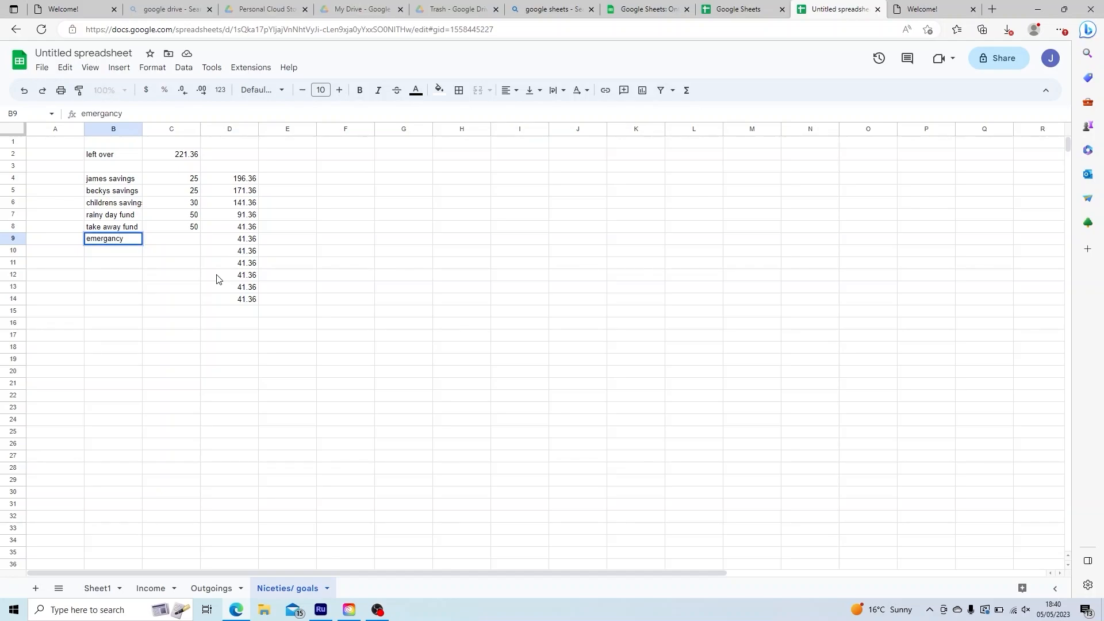
key("Tab")
type("41.36")
key("Return")
key("Down")
key("Down")
key("Down")
key("Down")
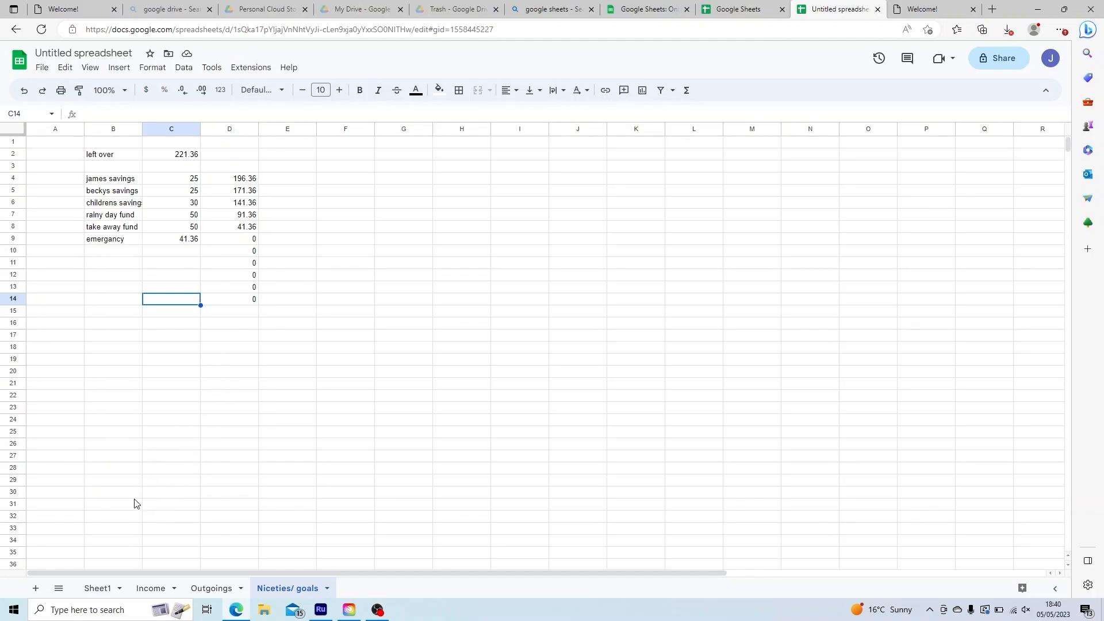
Link the goals cell C12 on Sheet1 to the final running balance with ='Niceties/ goals'!D14
left_click(150, 589)
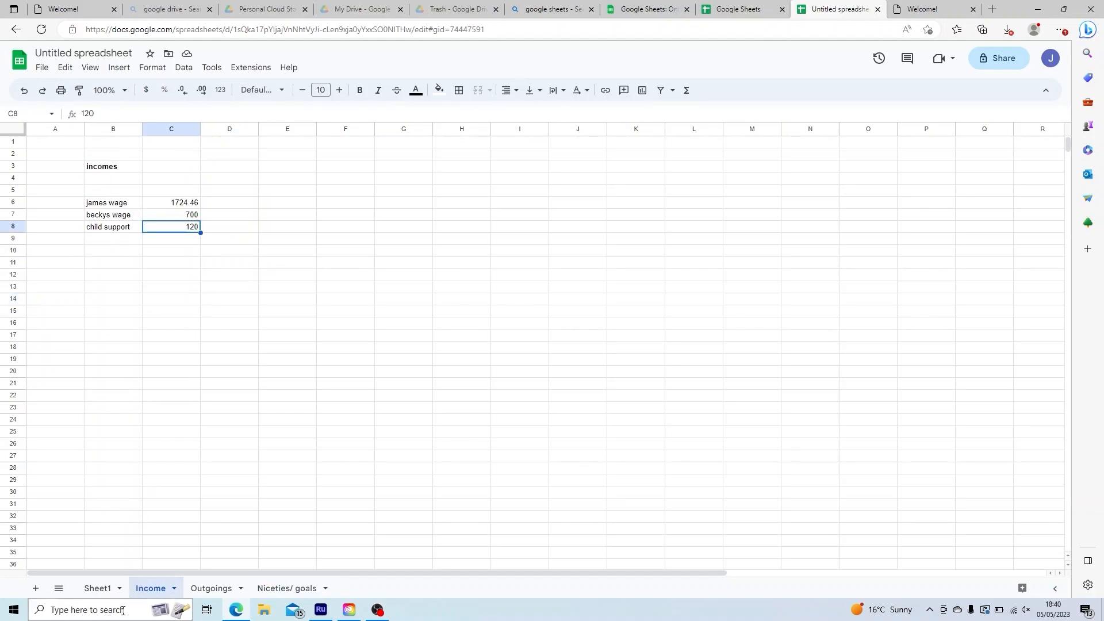
left_click(95, 589)
left_click(115, 360)
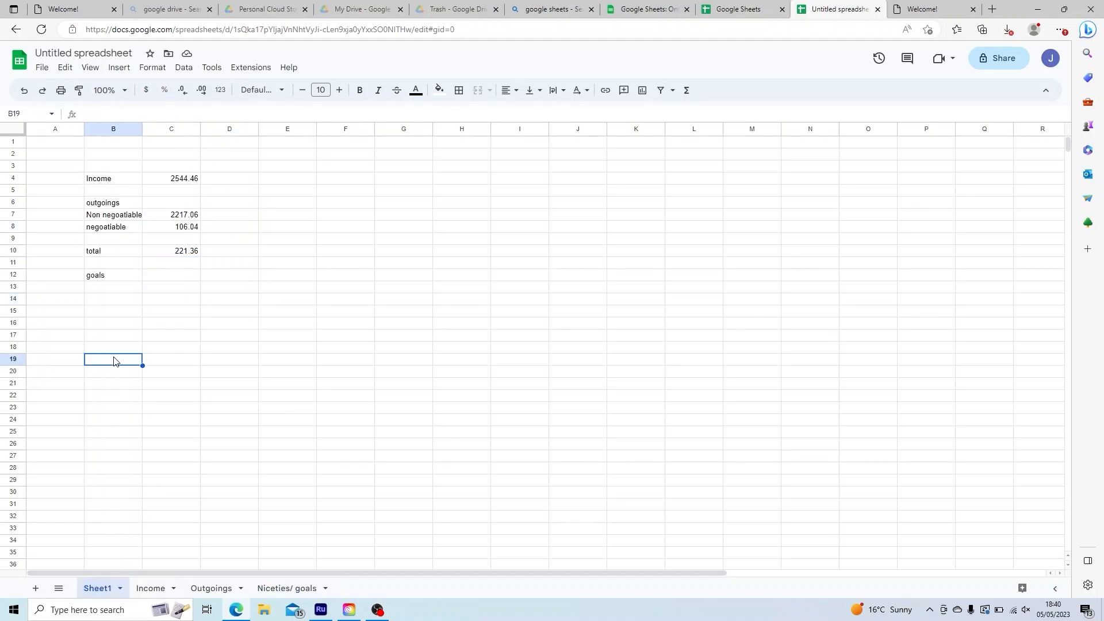
left_click(174, 279)
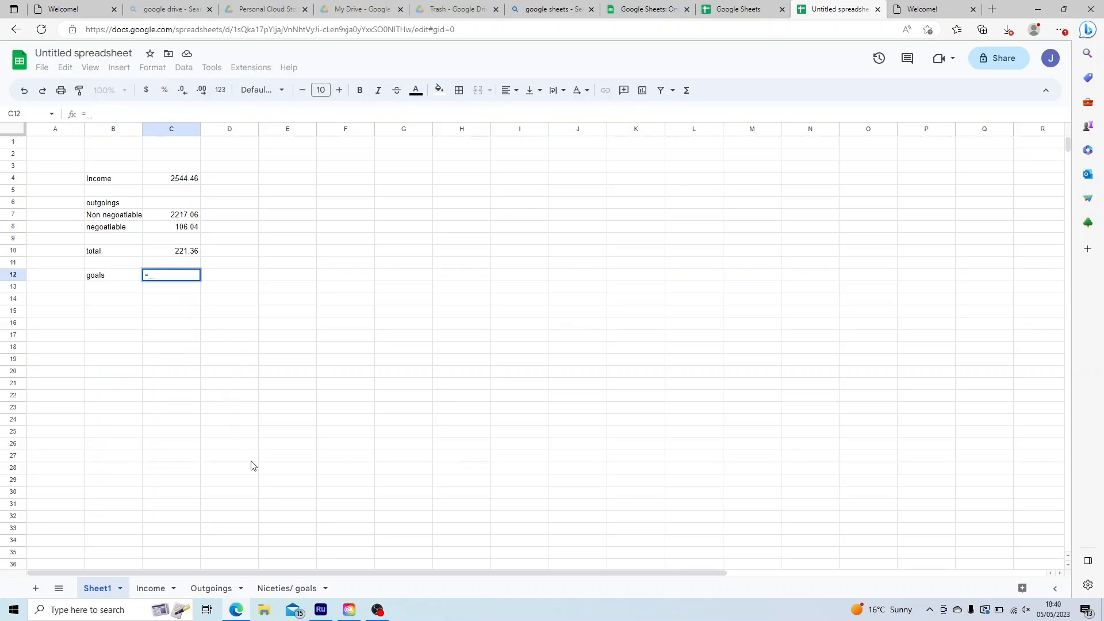
left_click(293, 588)
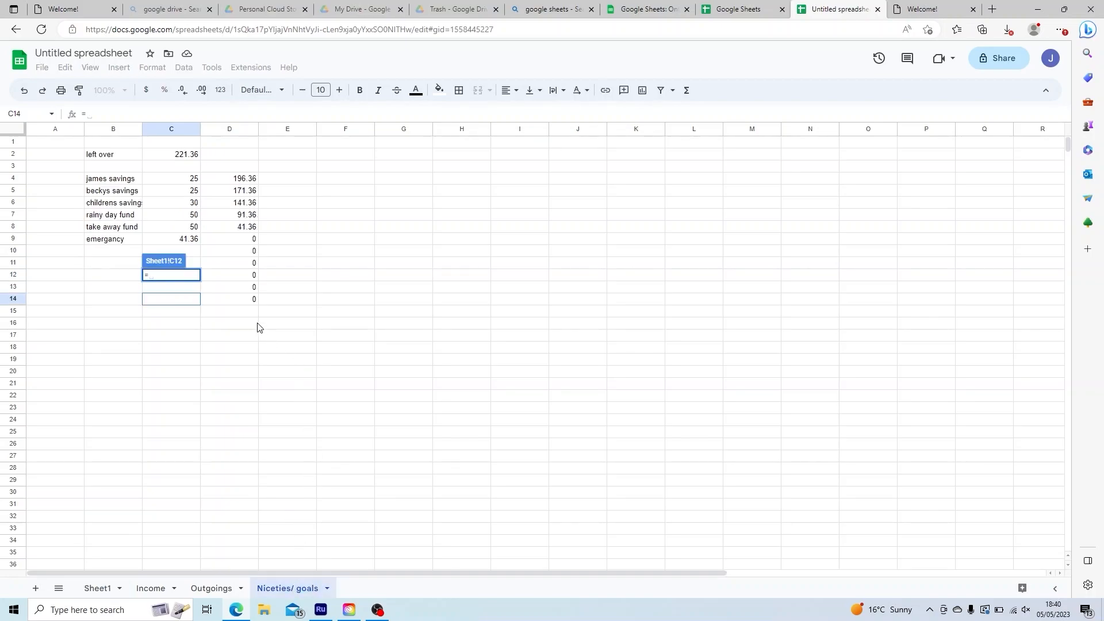
left_click(247, 300)
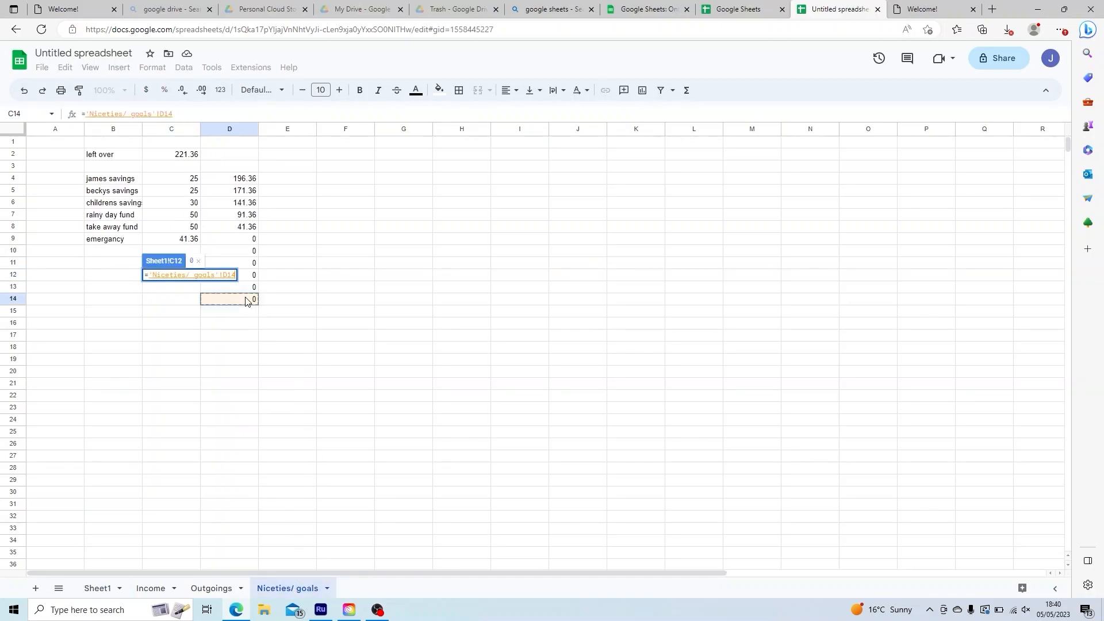
key("Return")
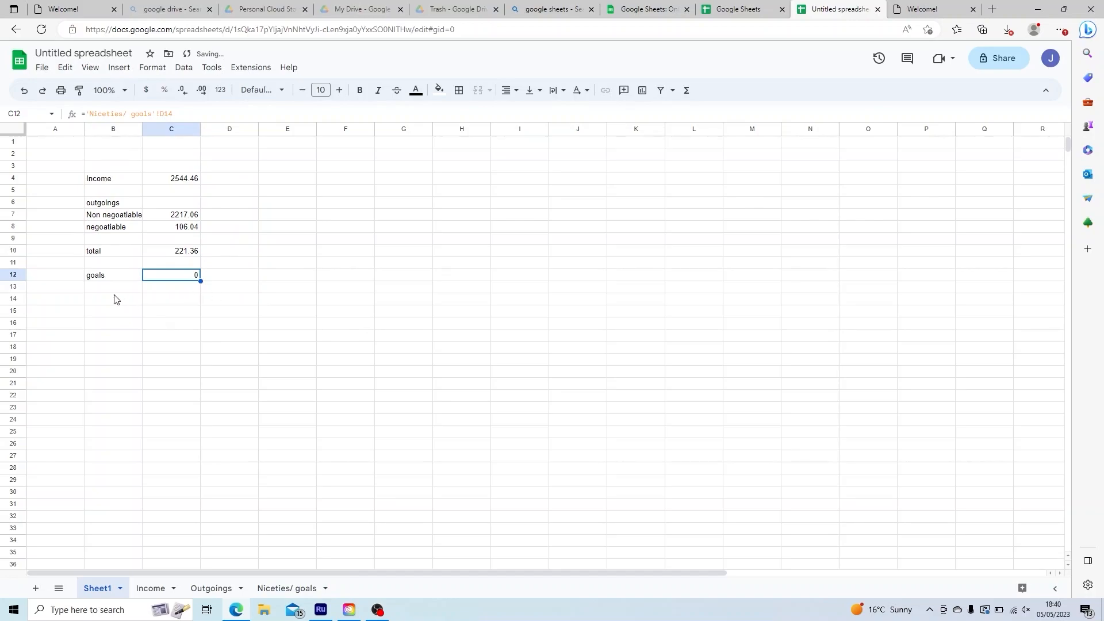
Add the label "left to allocate" in B11 on Sheet1, directly above goals
left_click(74, 277)
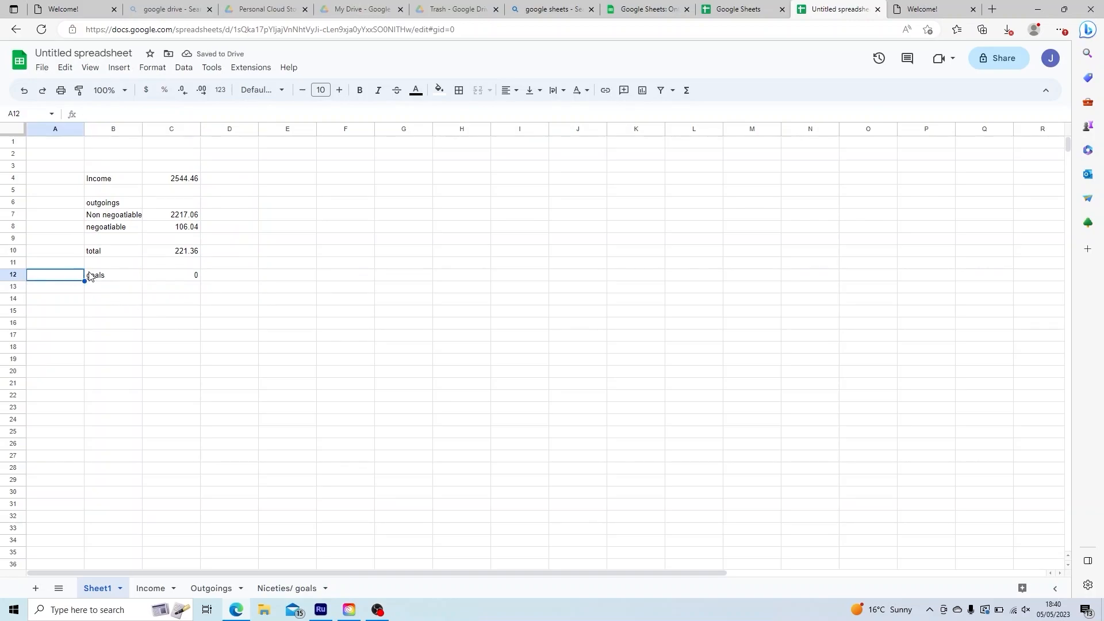
left_click(99, 267)
type("left to allocate")
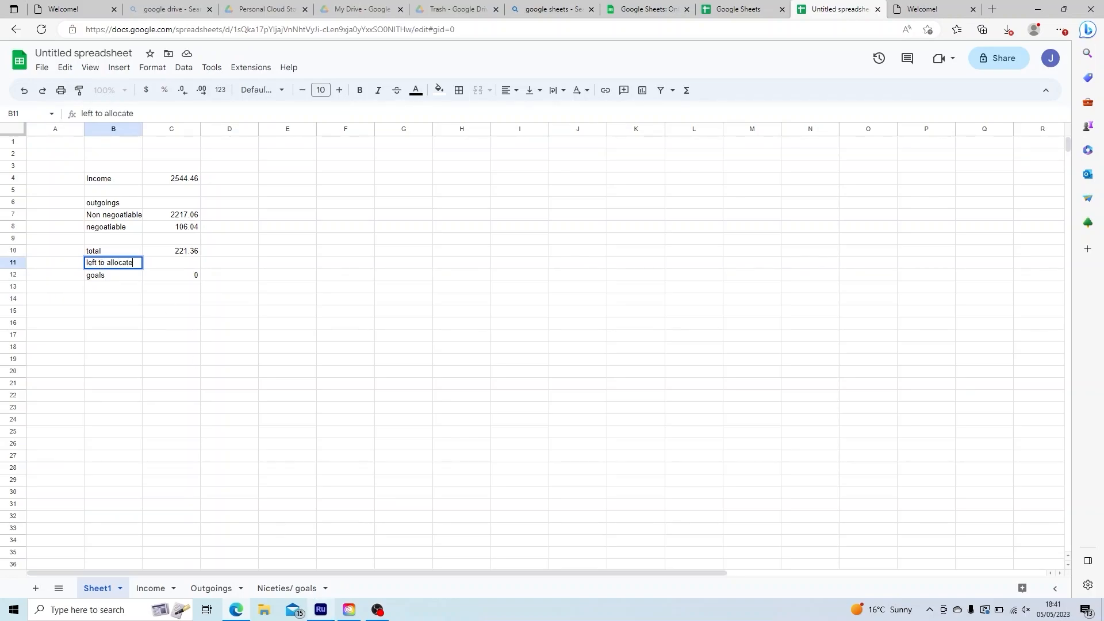
Set the emergancy amount in C9 on the Niceties/ goals sheet to 20
left_click(290, 589)
left_click(108, 250)
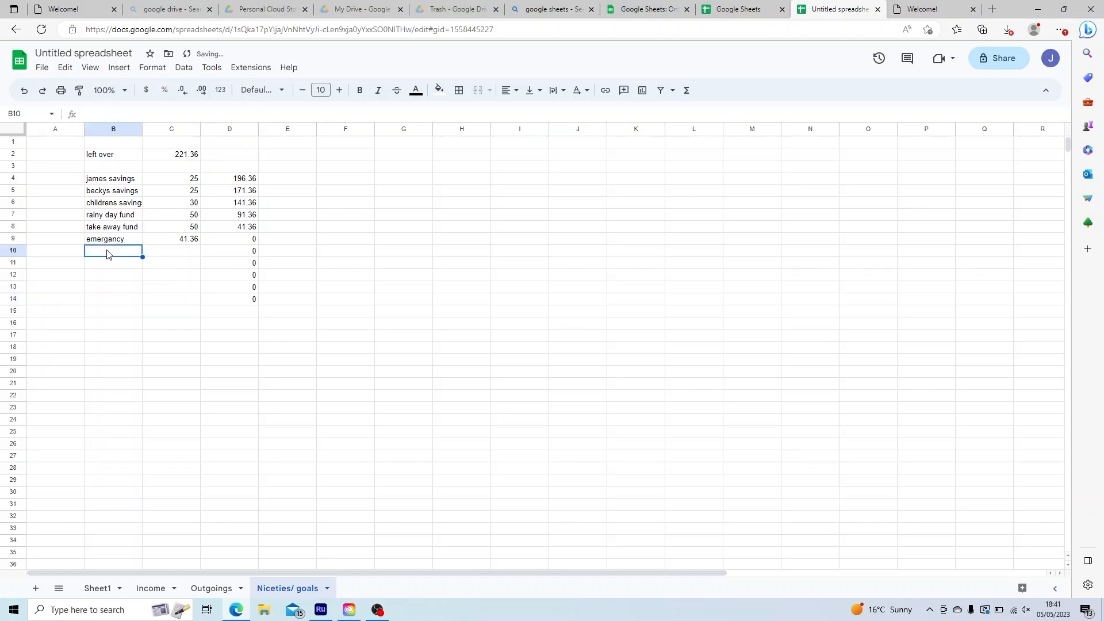
left_click(156, 242)
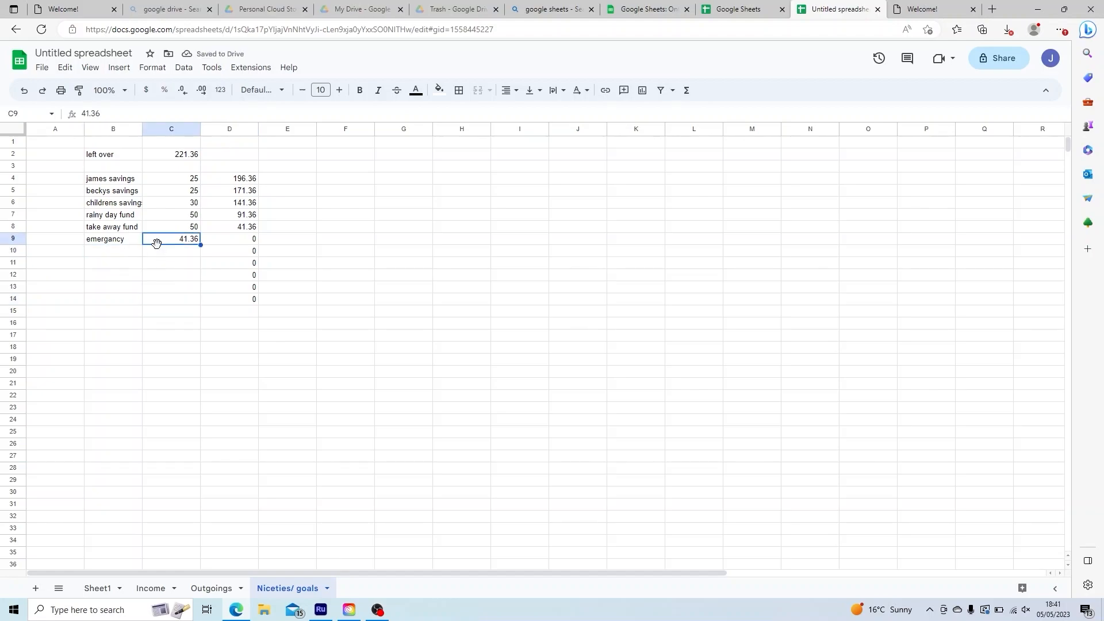
type("20")
key("Return")
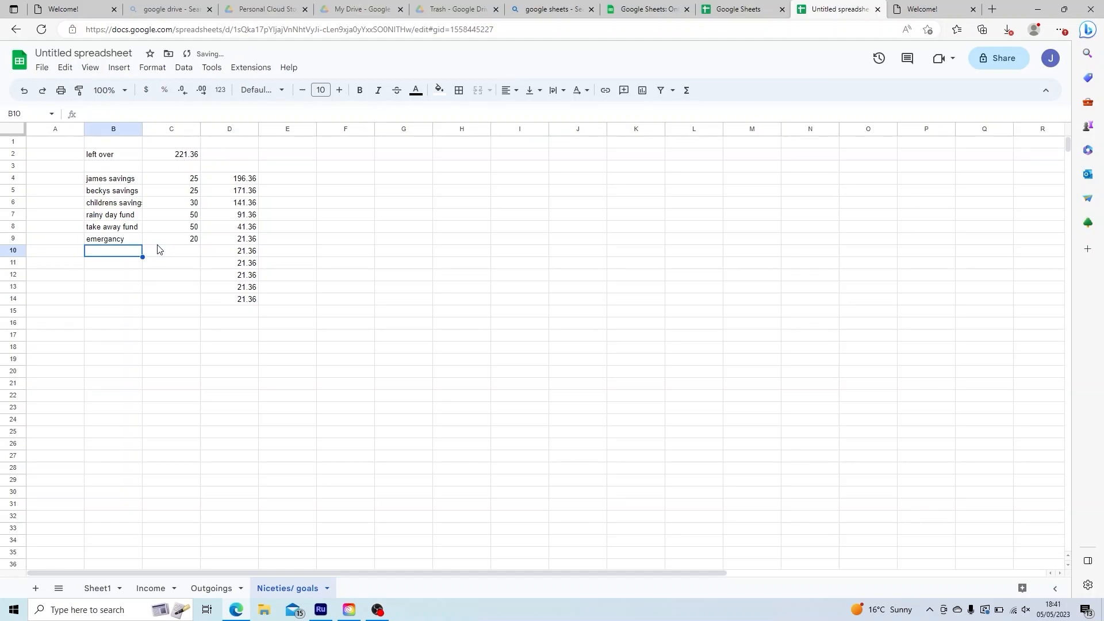
Add an "invest" row in B10 with an amount of 21.36 in C10
type("invest")
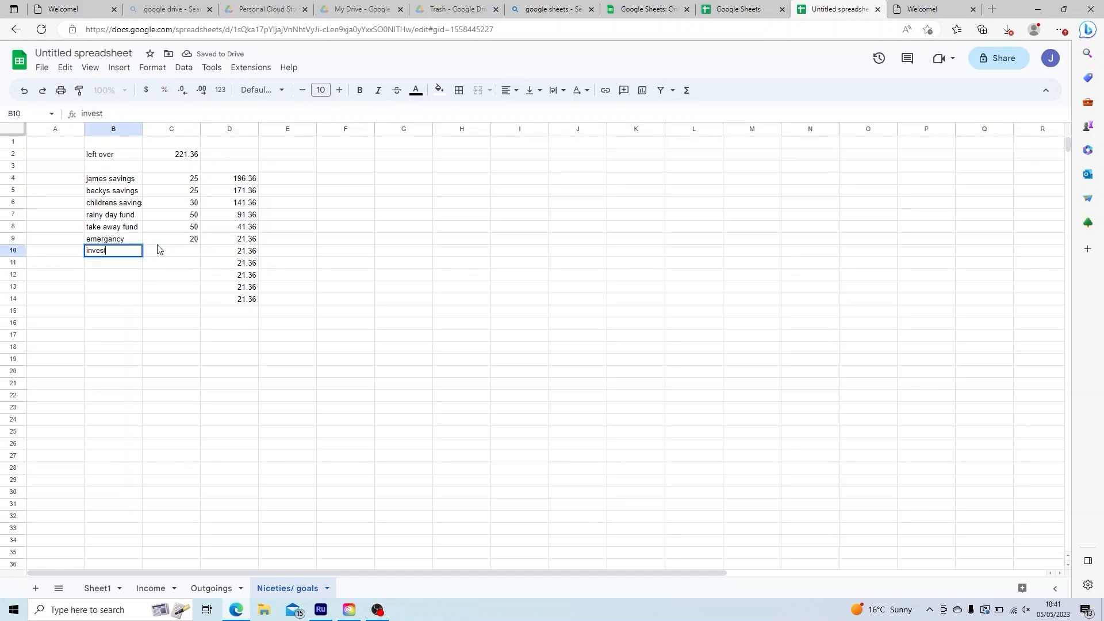
left_click(157, 250)
type("21.36")
key("Up")
key("Down")
key("Down")
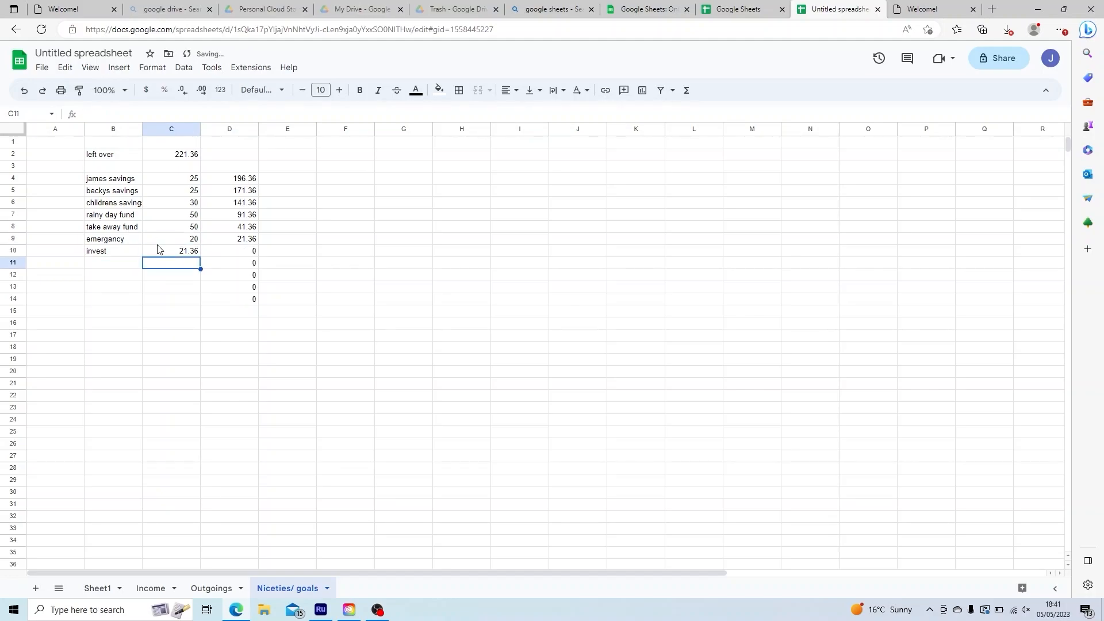
Set the invest amount in C10 to 0 and check the linked goals figure on Sheet1
left_click(179, 255)
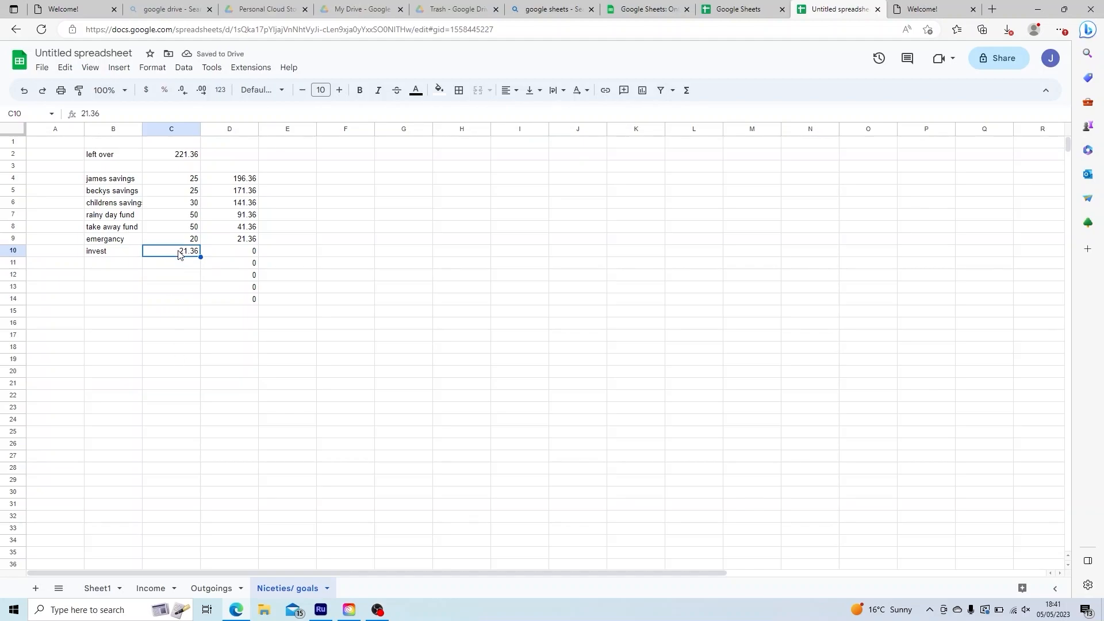
type("0")
key("Return")
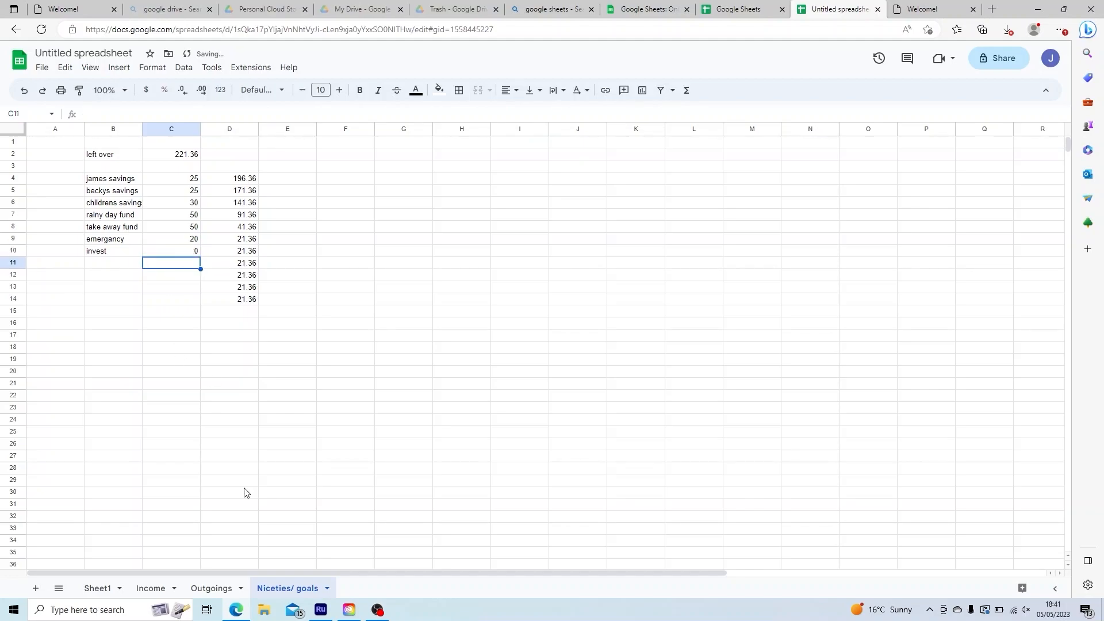
left_click(95, 588)
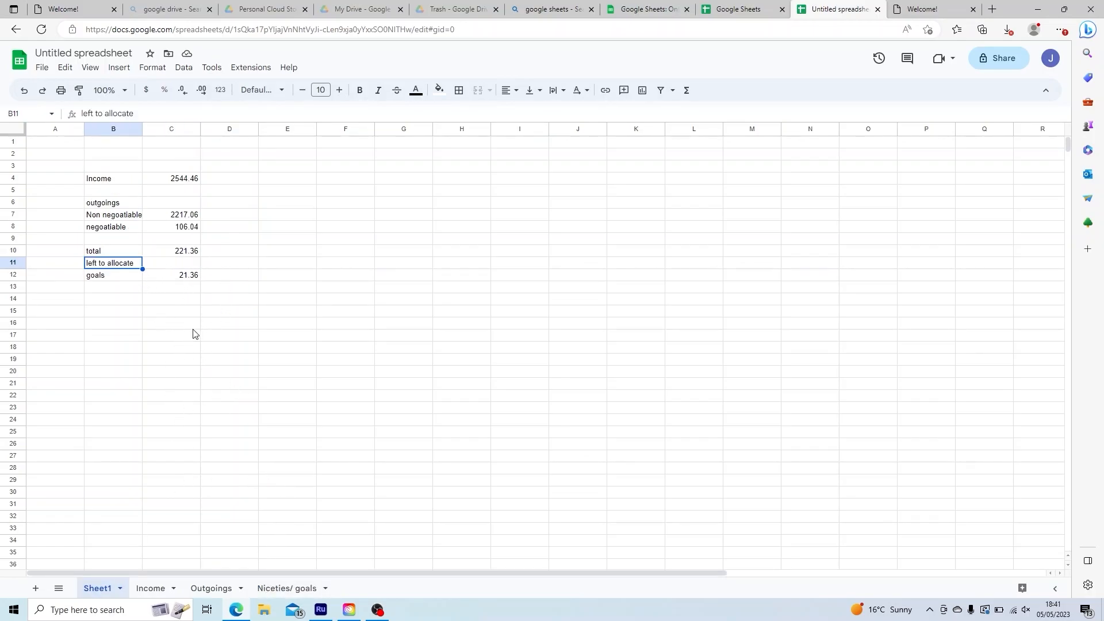
Set the invest amount in C10 on the Niceties/ goals sheet back to 21.36
left_click(288, 588)
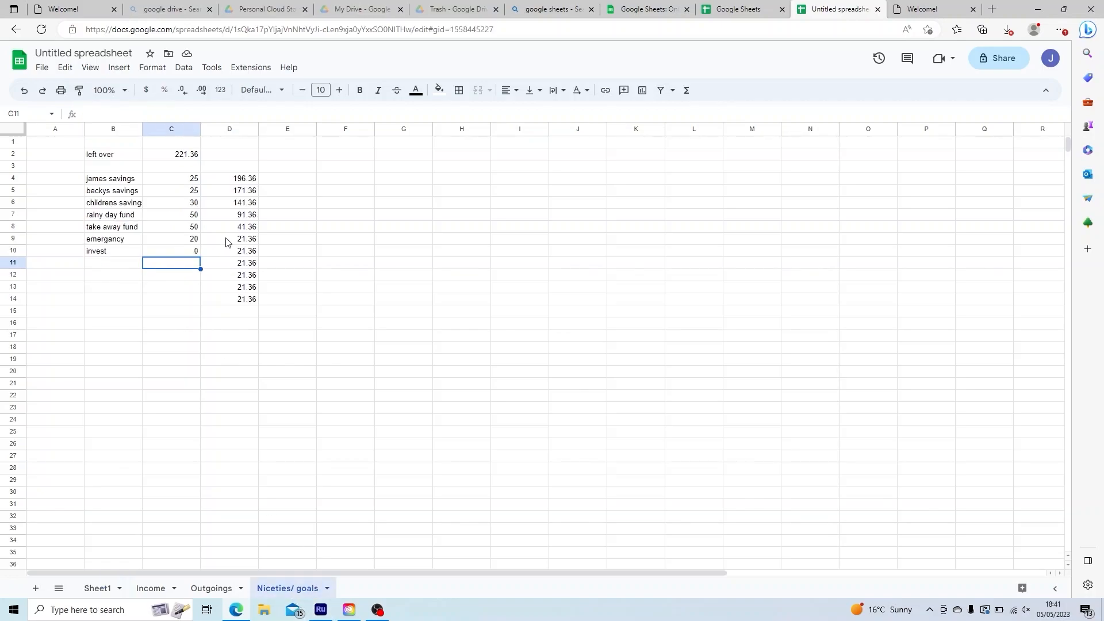
left_click(159, 252)
type("21")
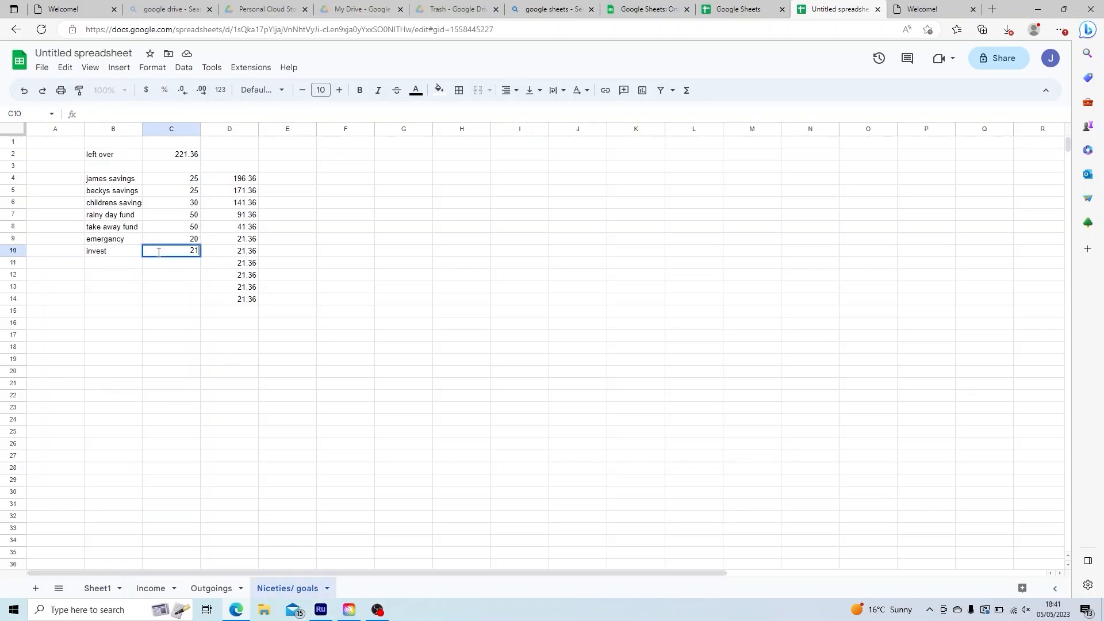
type(".36")
left_click(257, 348)
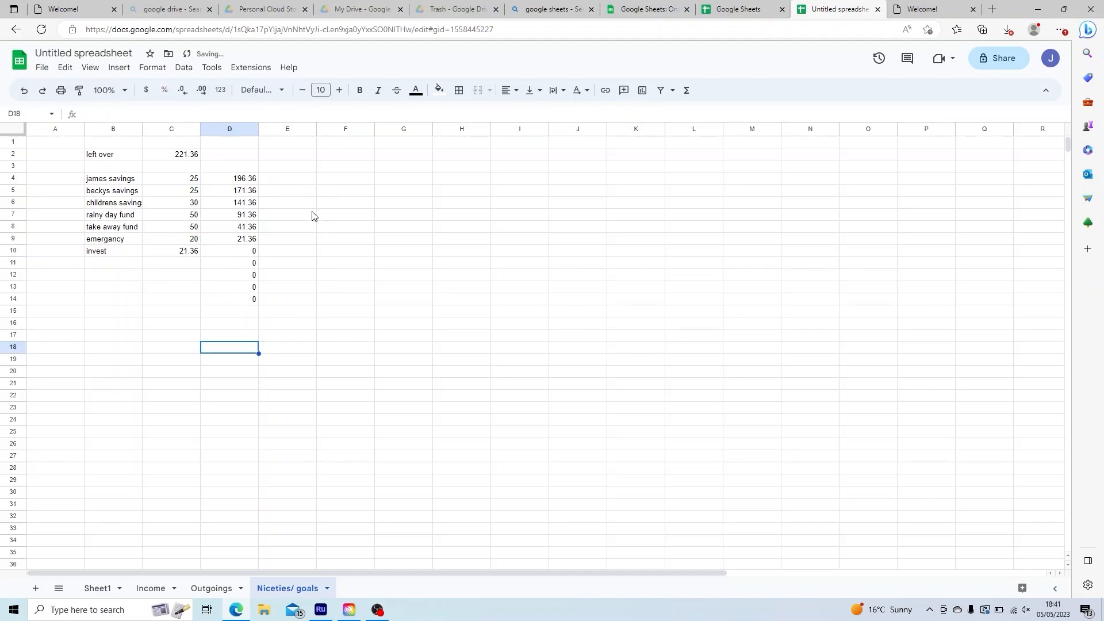
Enter =C4/C2 in F4 to calculate the first savings row's share of the left-over money
left_click(338, 183)
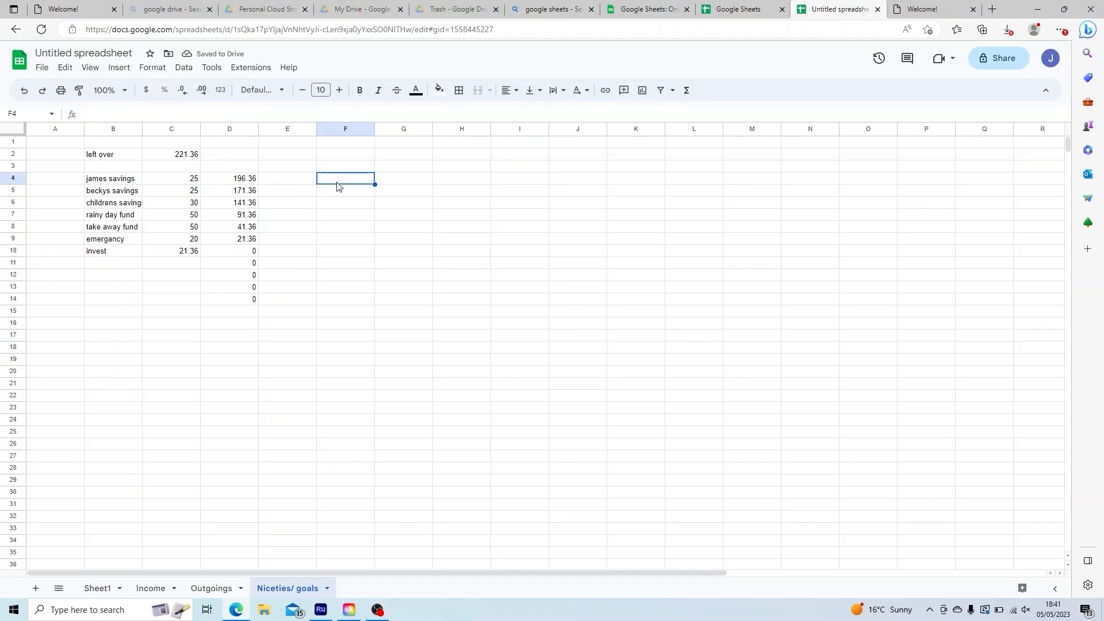
type("=")
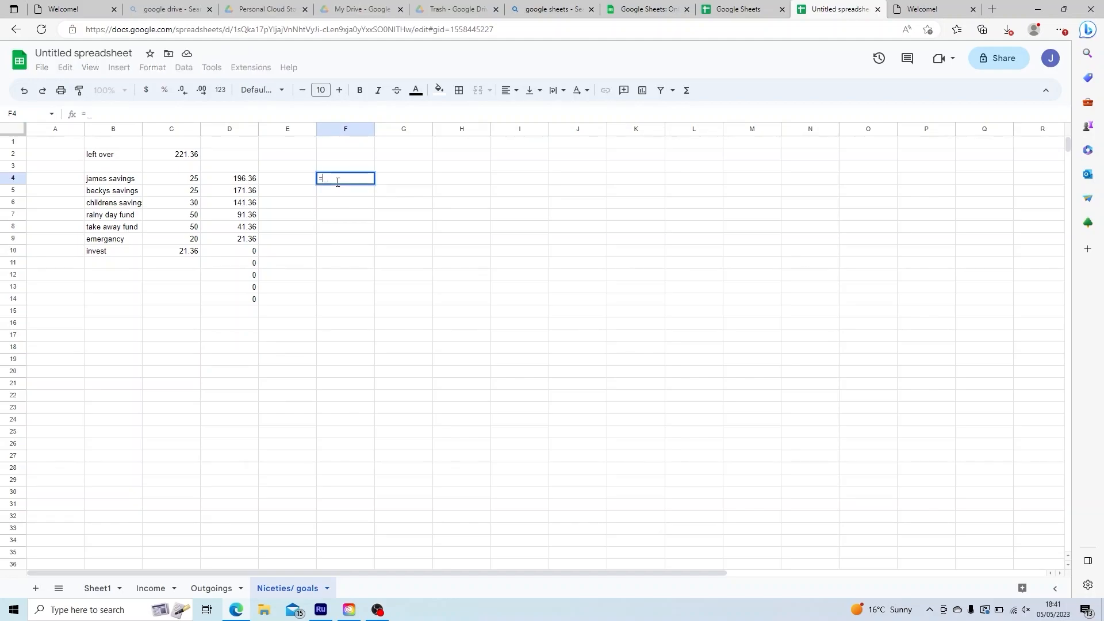
left_click(194, 181)
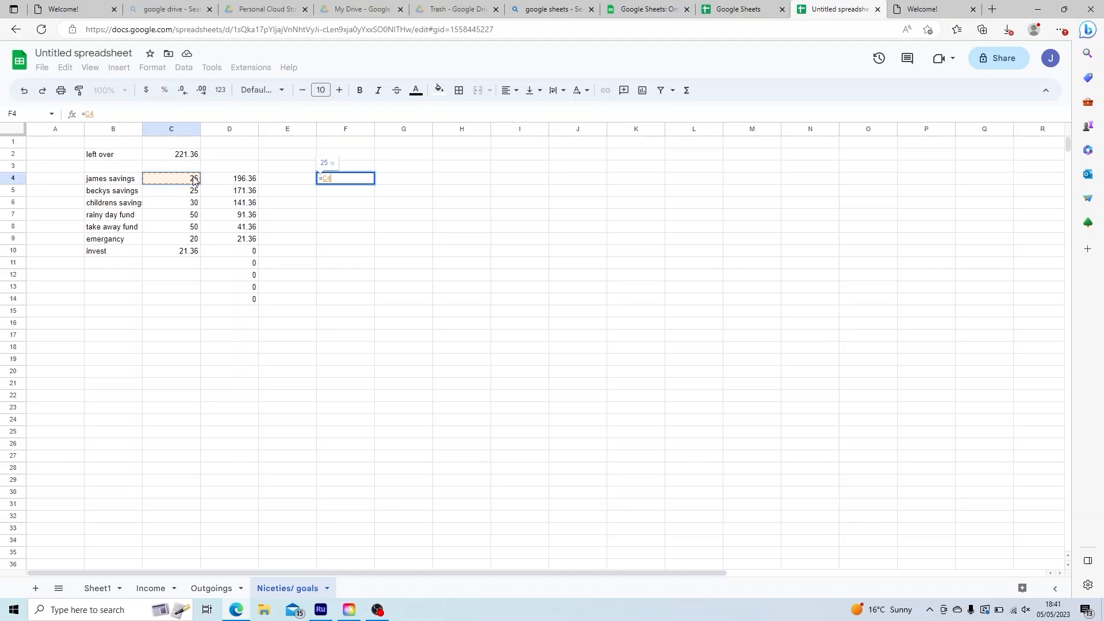
type("/")
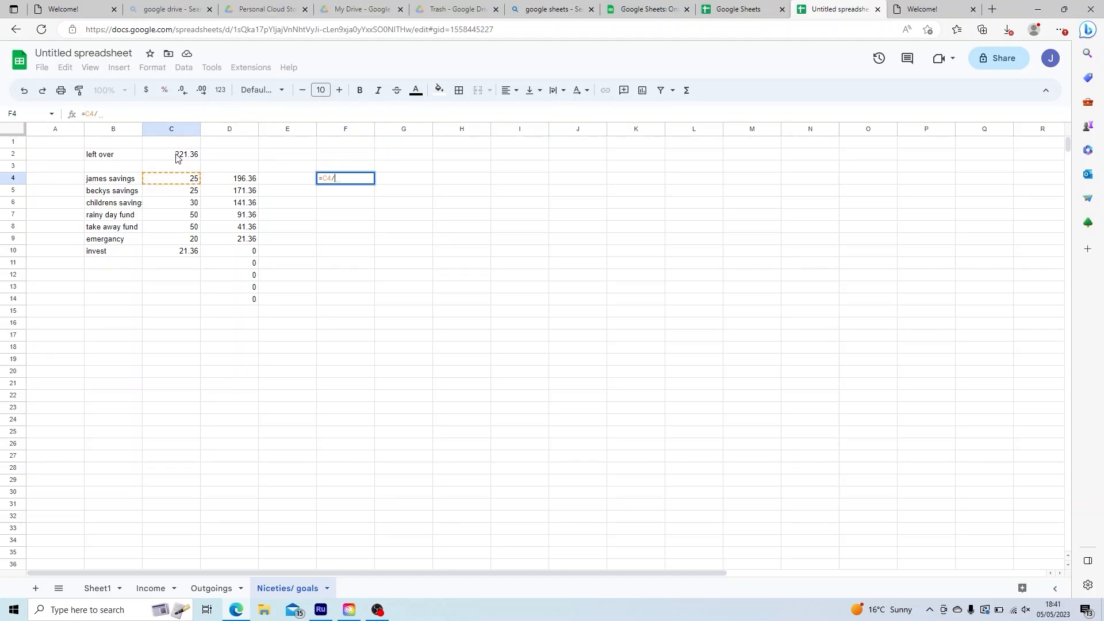
left_click(177, 157)
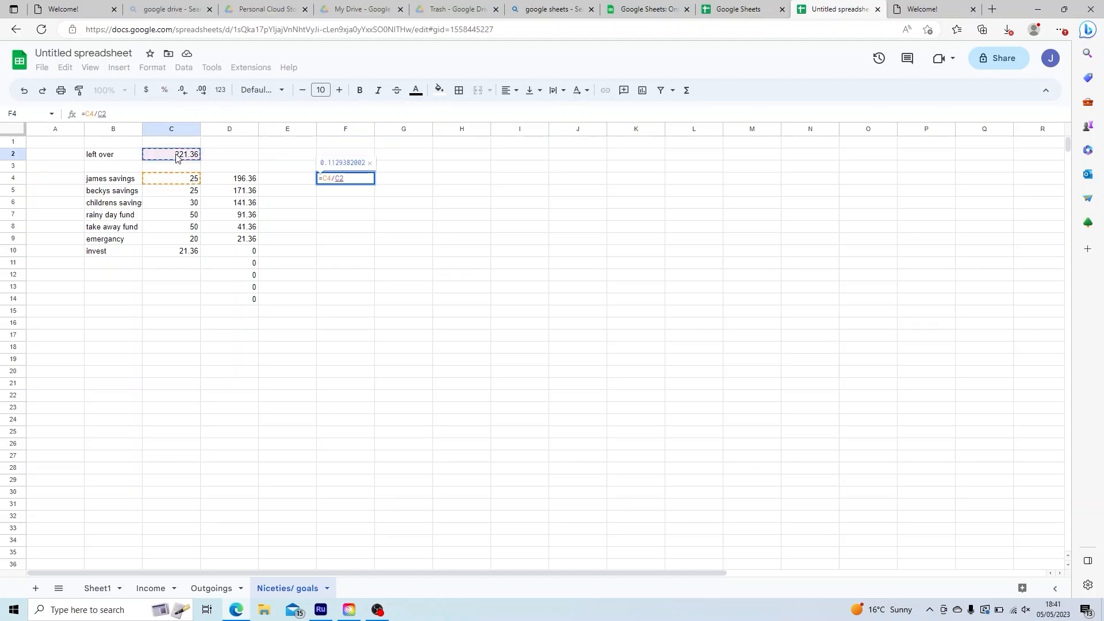
key("Return")
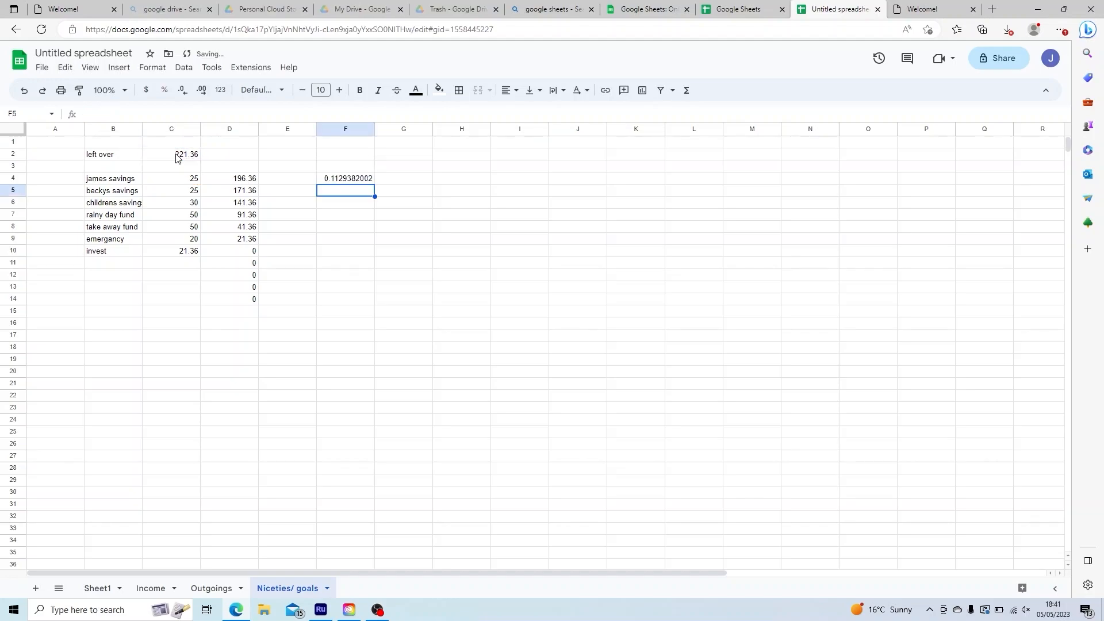
Enter =C5/C2 in F5 to calculate the second savings row's share of the left-over money
left_click(366, 179)
left_click(363, 196)
type("=")
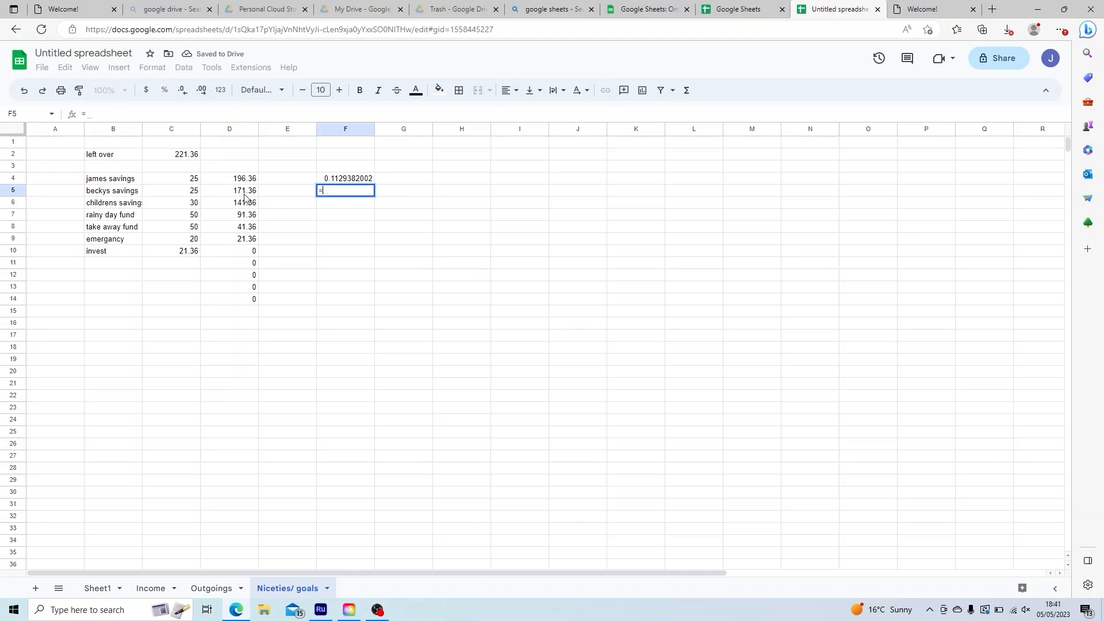
left_click(190, 194)
type("/")
left_click(177, 156)
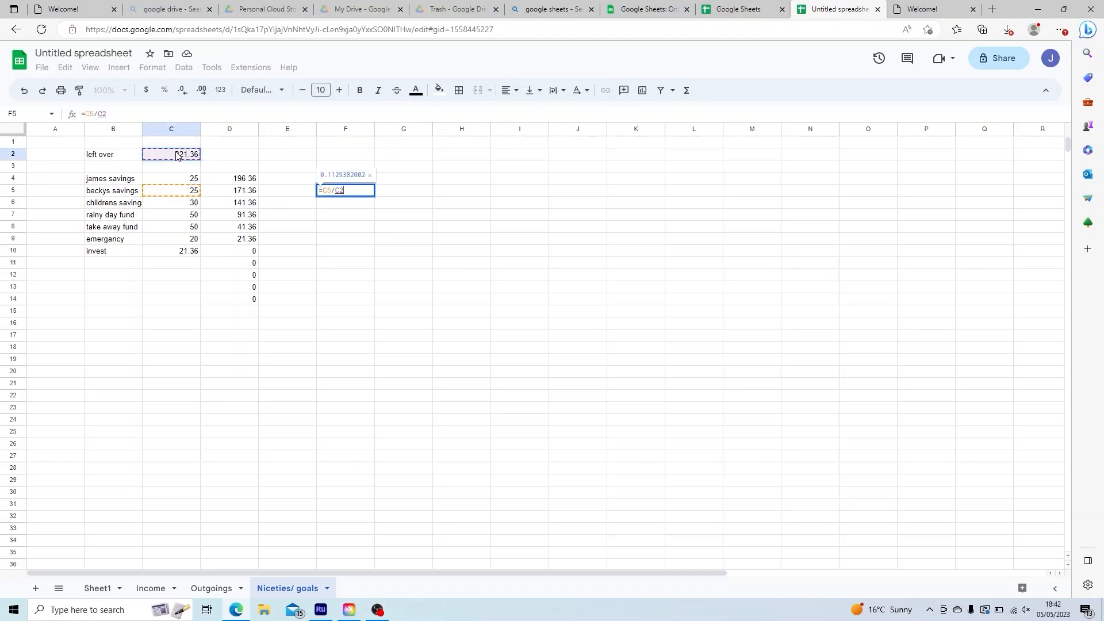
key("Return")
Format the share cells F4:F10 as percentages
left_click(336, 182)
left_click_drag(335, 182, 347, 256)
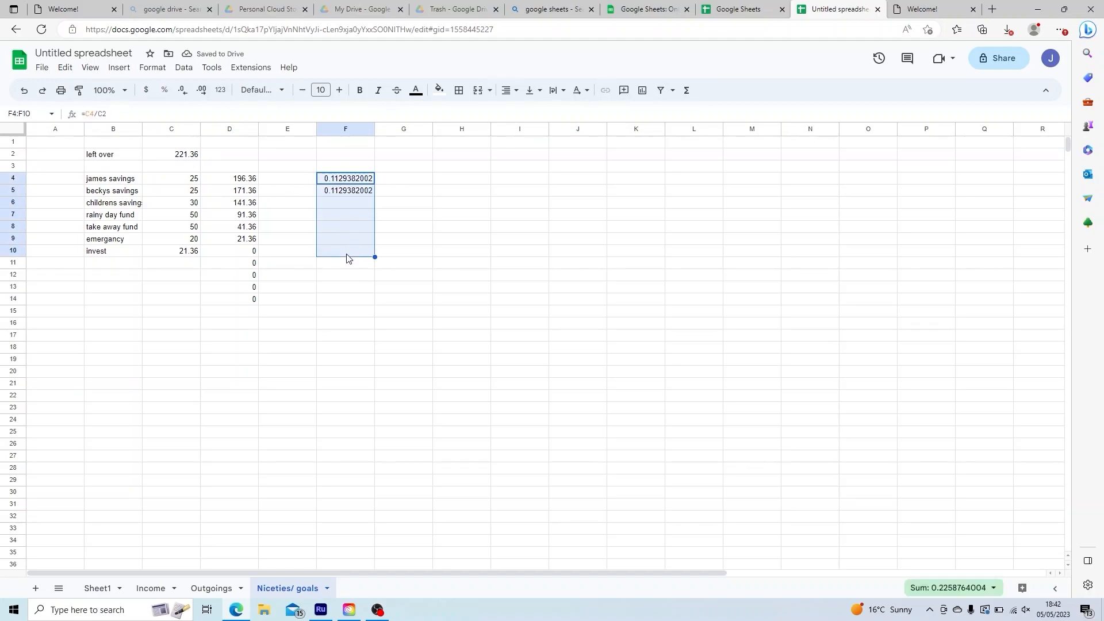
left_click(147, 70)
left_click(152, 68)
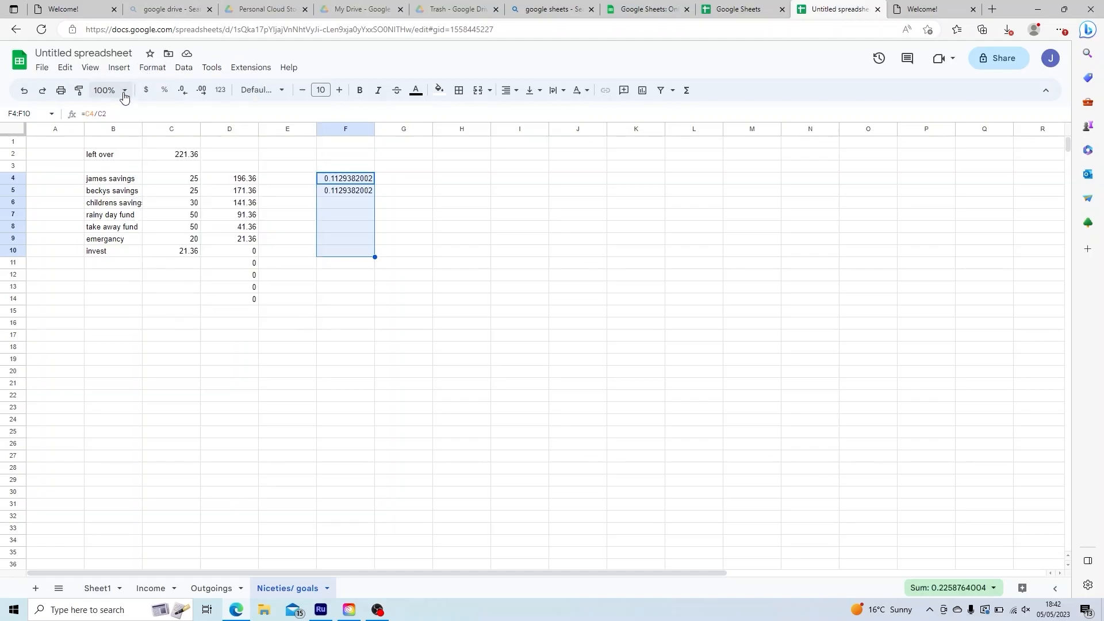
left_click(154, 69)
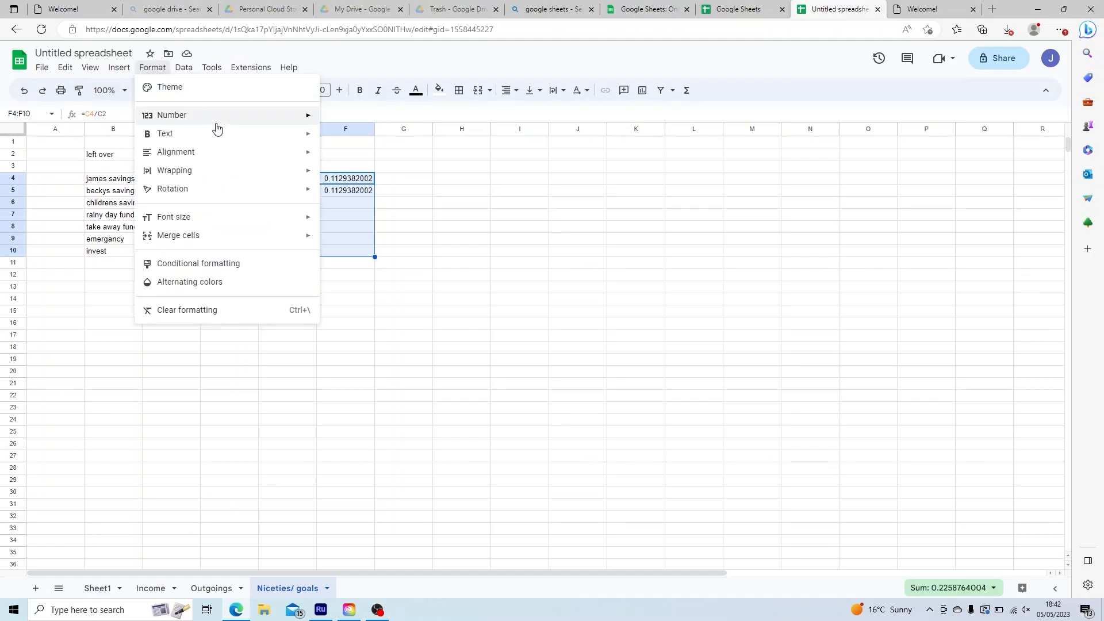
mouse_move(293, 122)
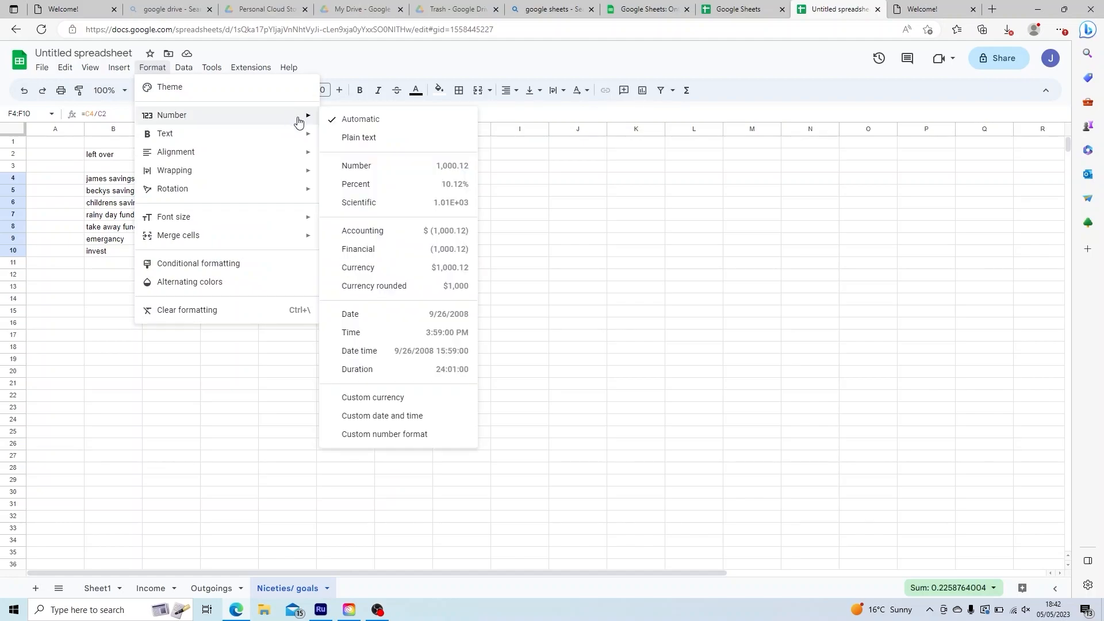
left_click(397, 183)
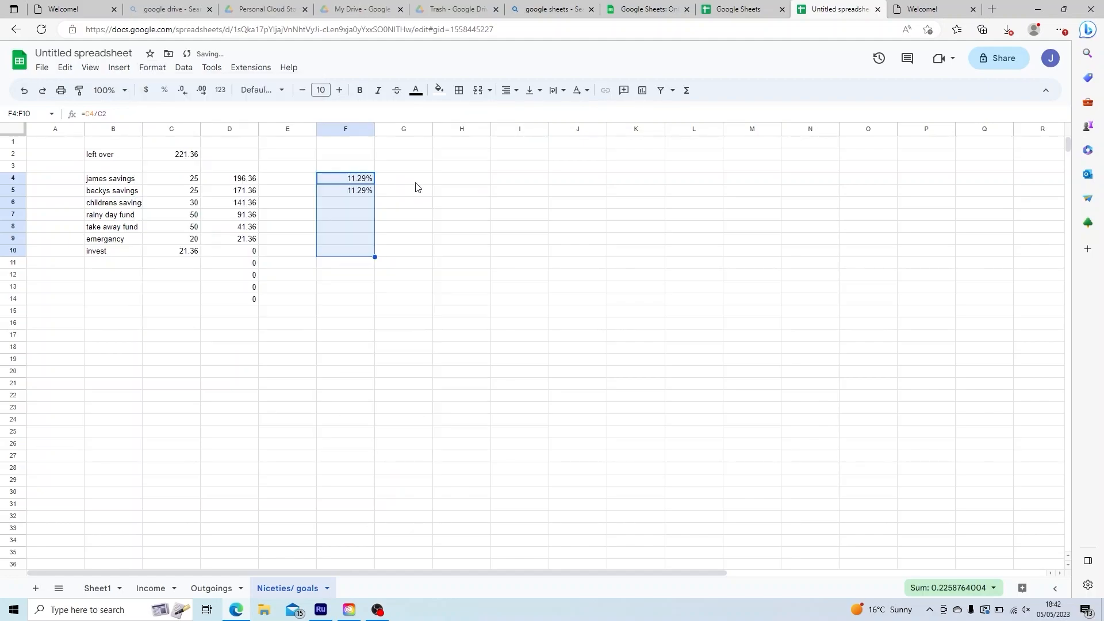
left_click(476, 240)
Enter =C6/C2 in F6 to calculate the children's savings share of the left-over money
left_click(368, 192)
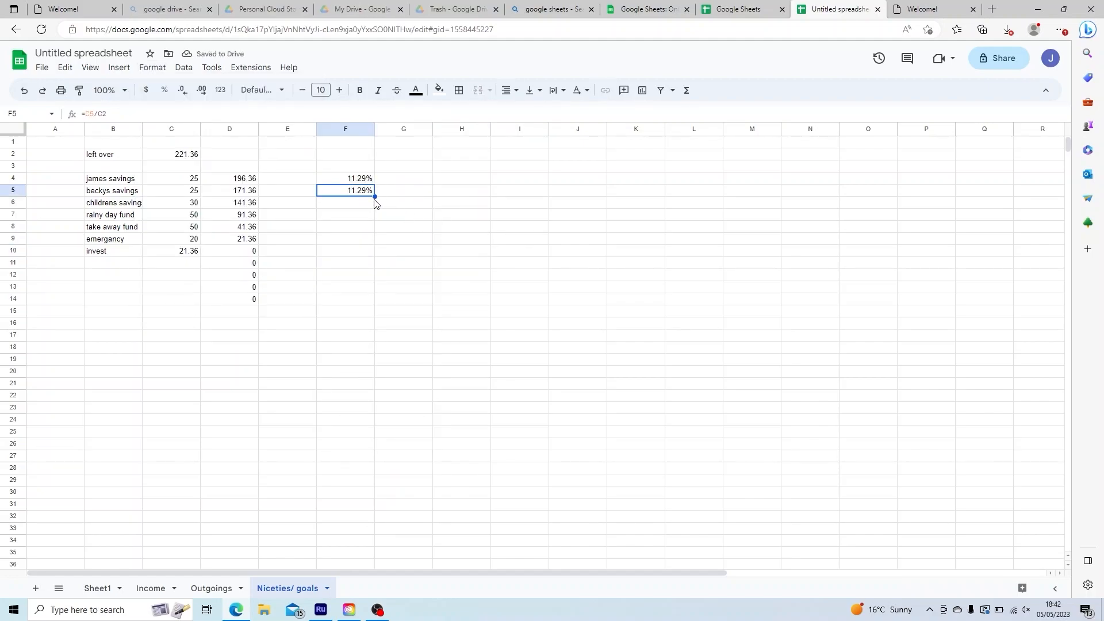
left_click(361, 210)
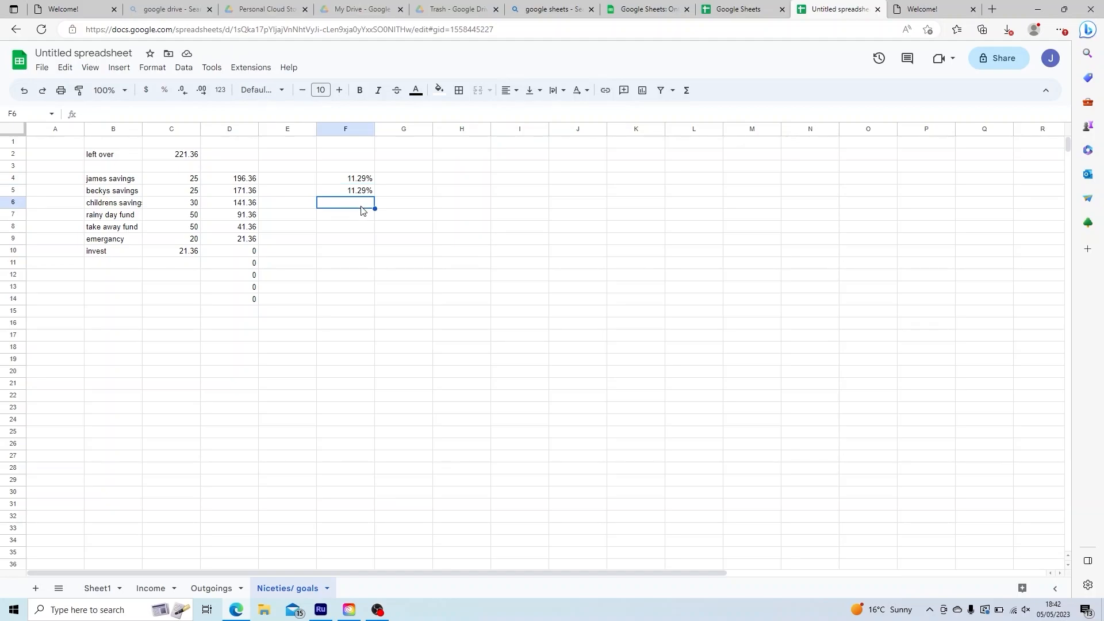
type("=")
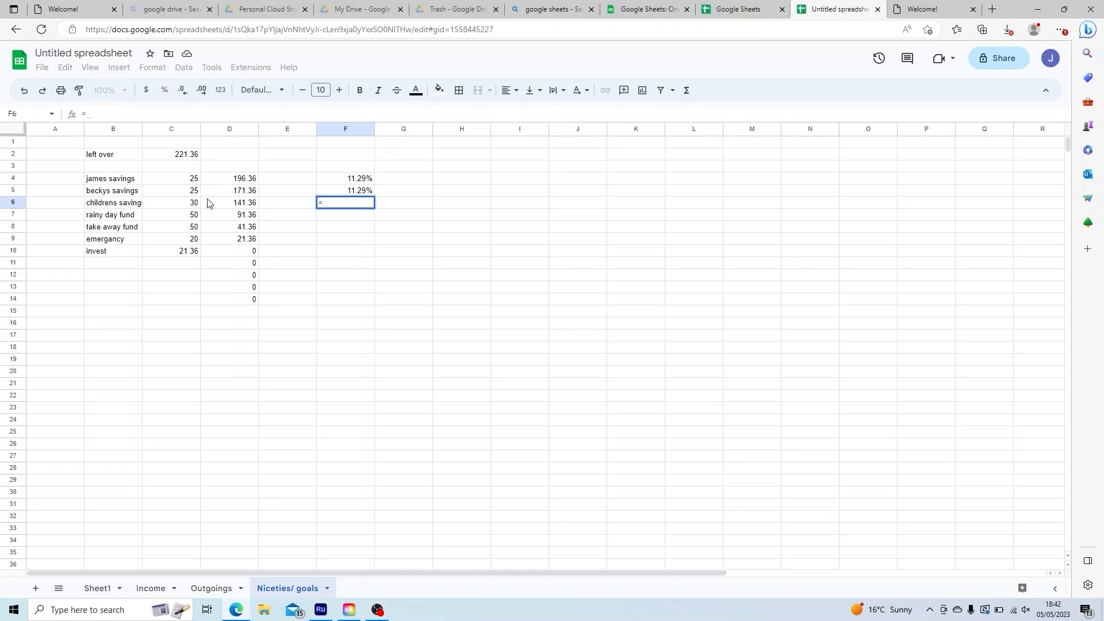
left_click(171, 206)
type("/")
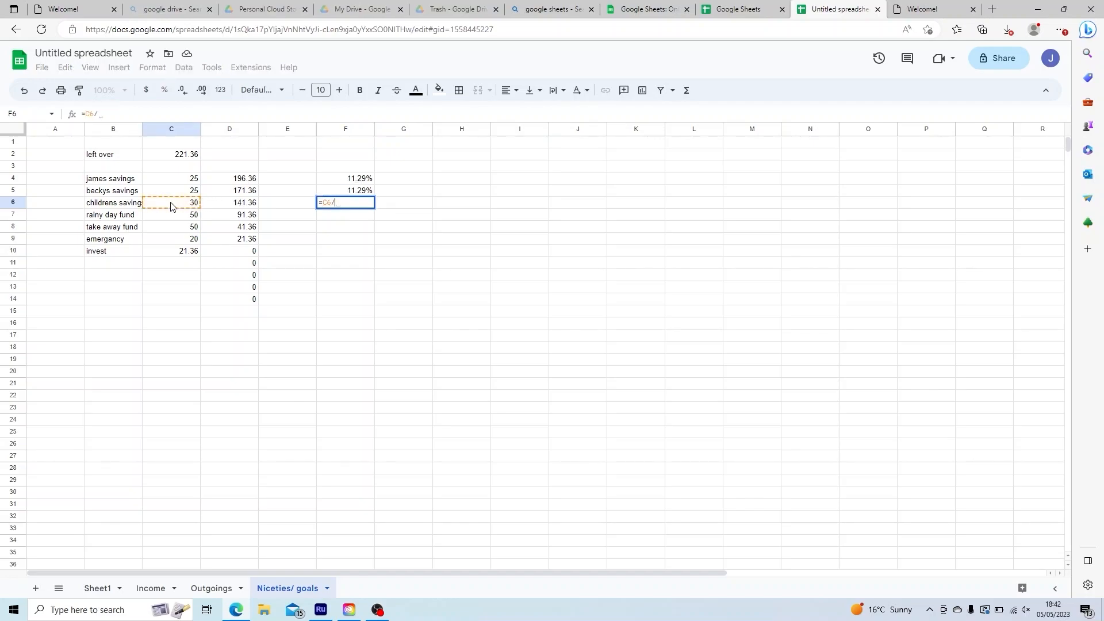
left_click(166, 156)
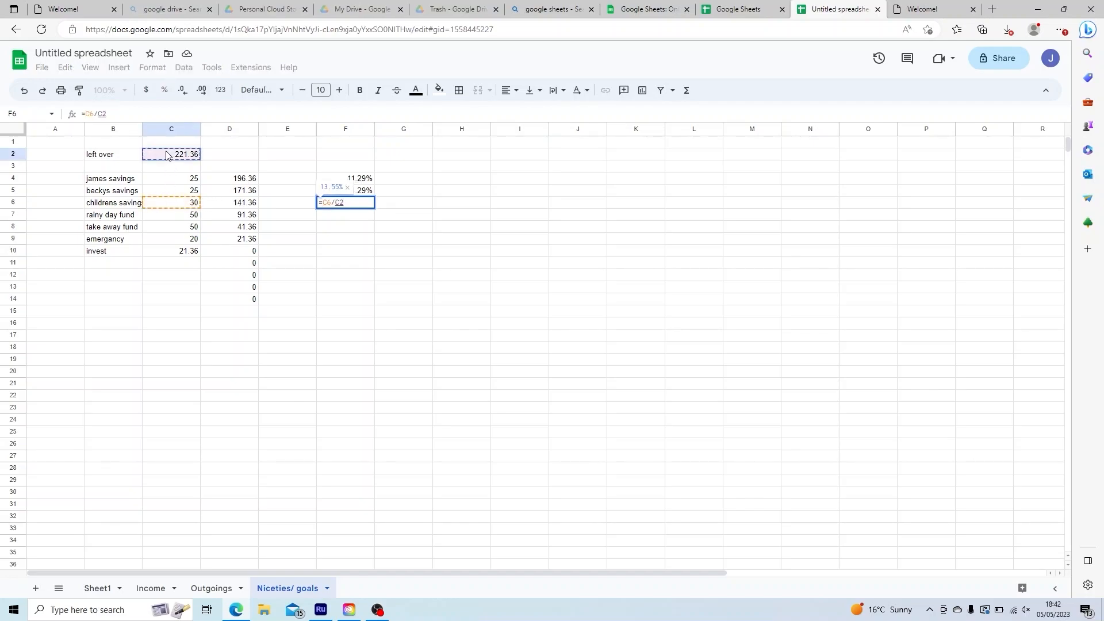
key("Return")
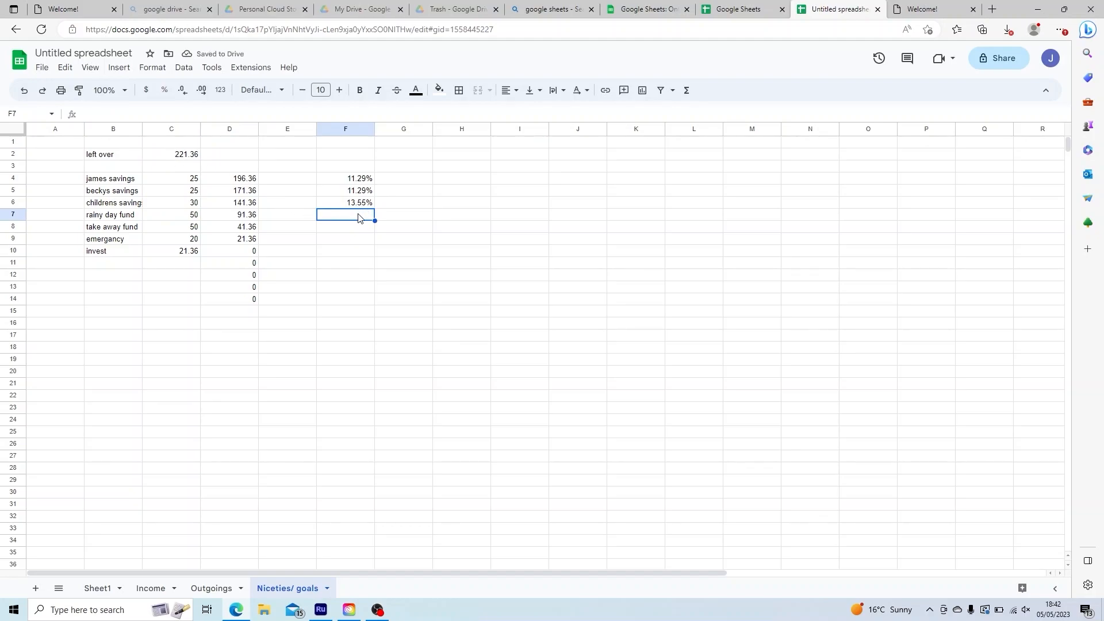
Enter =C7/C2 in F7 to calculate the rainy day fund's share of the left-over money
type("=")
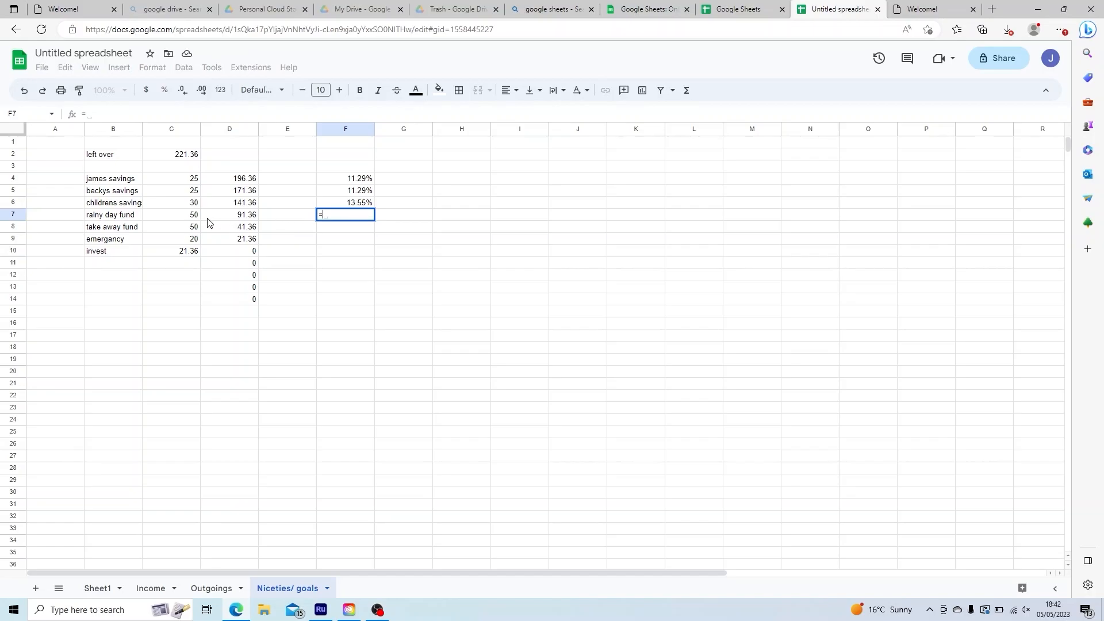
left_click(188, 219)
type("/")
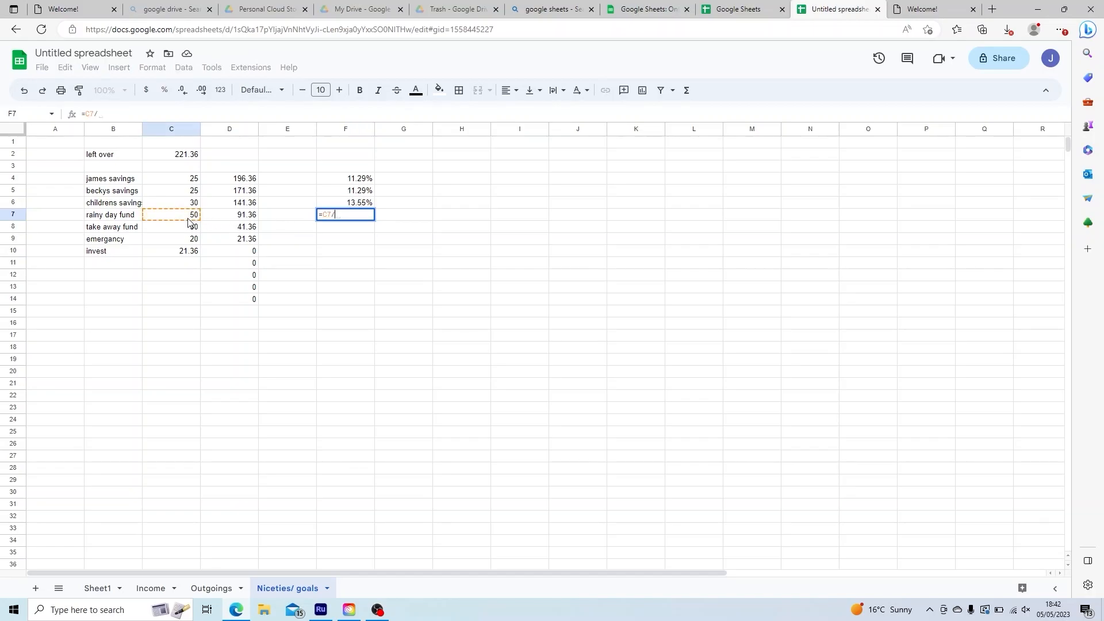
left_click(173, 156)
key("Return")
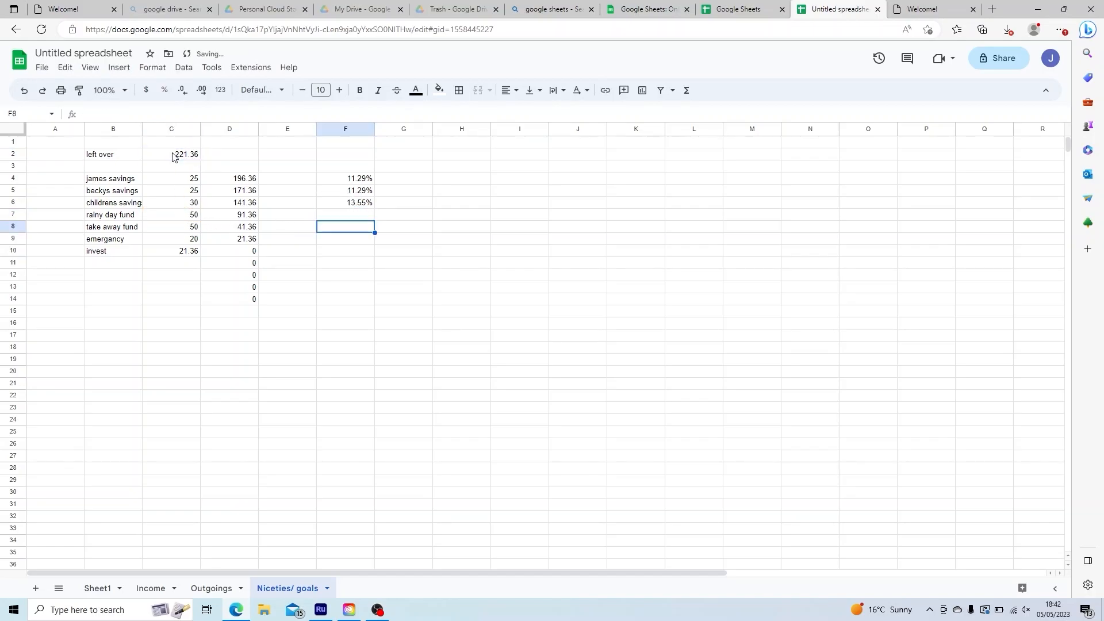
Enter =C8/C2 in F8 to calculate the take away fund's share of the left-over money
type("=")
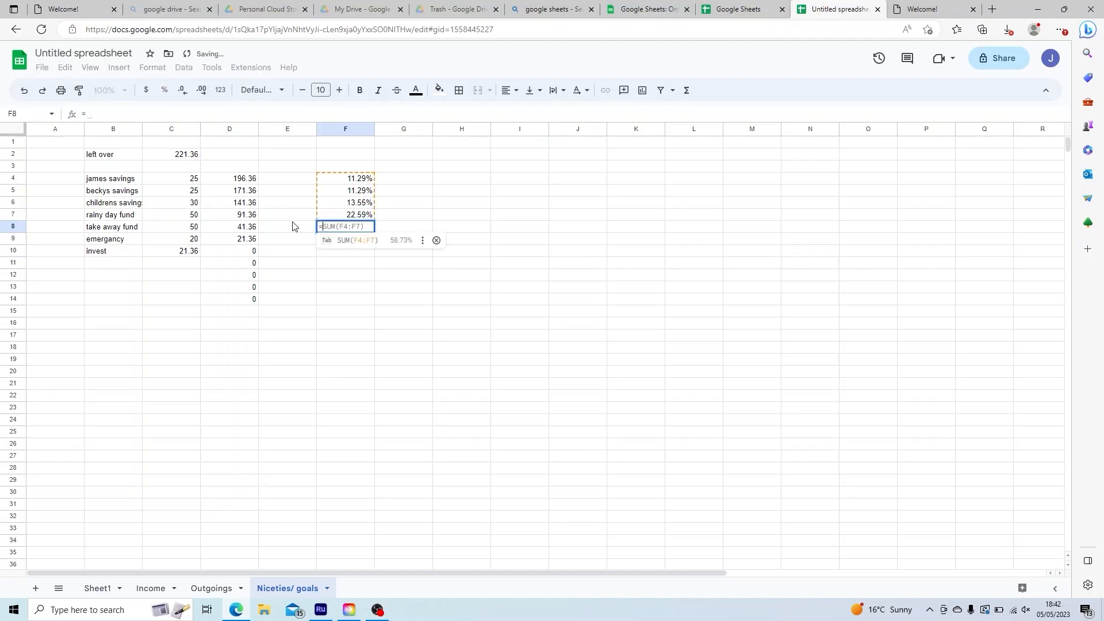
left_click(180, 233)
type("/")
left_click(181, 154)
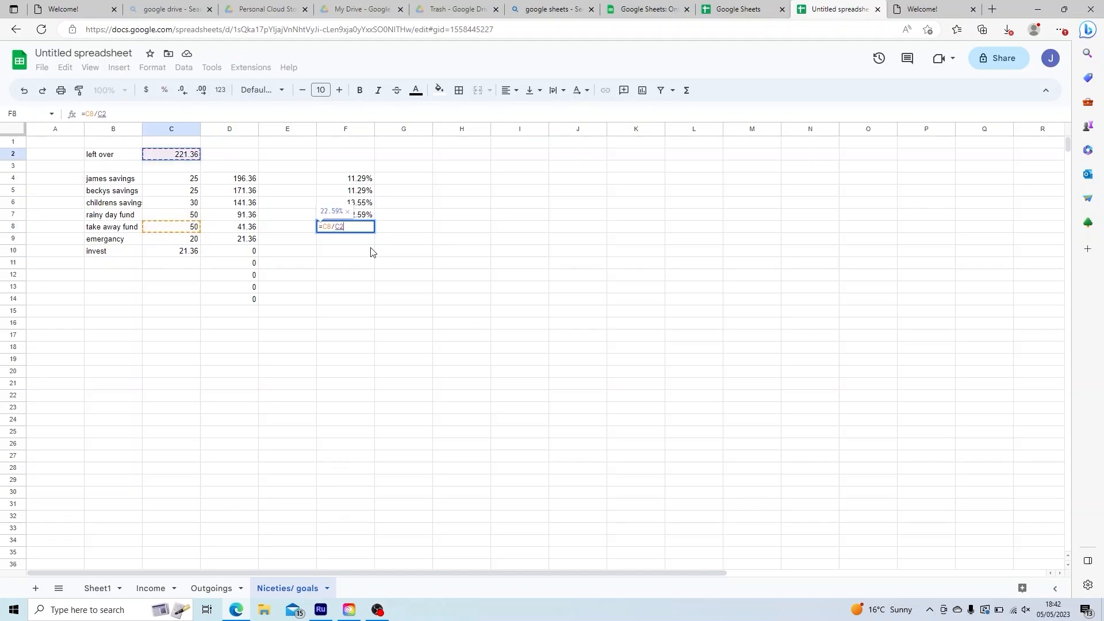
key("Return")
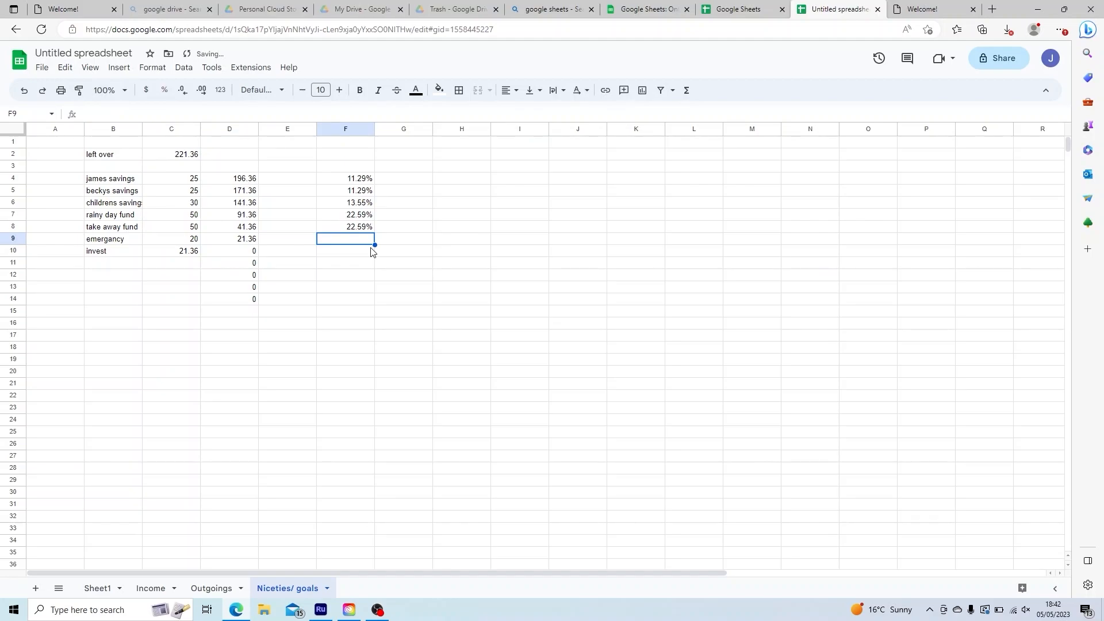
Enter =C9/C2 in F9 to calculate the emergency row's share of the left-over money
type("=")
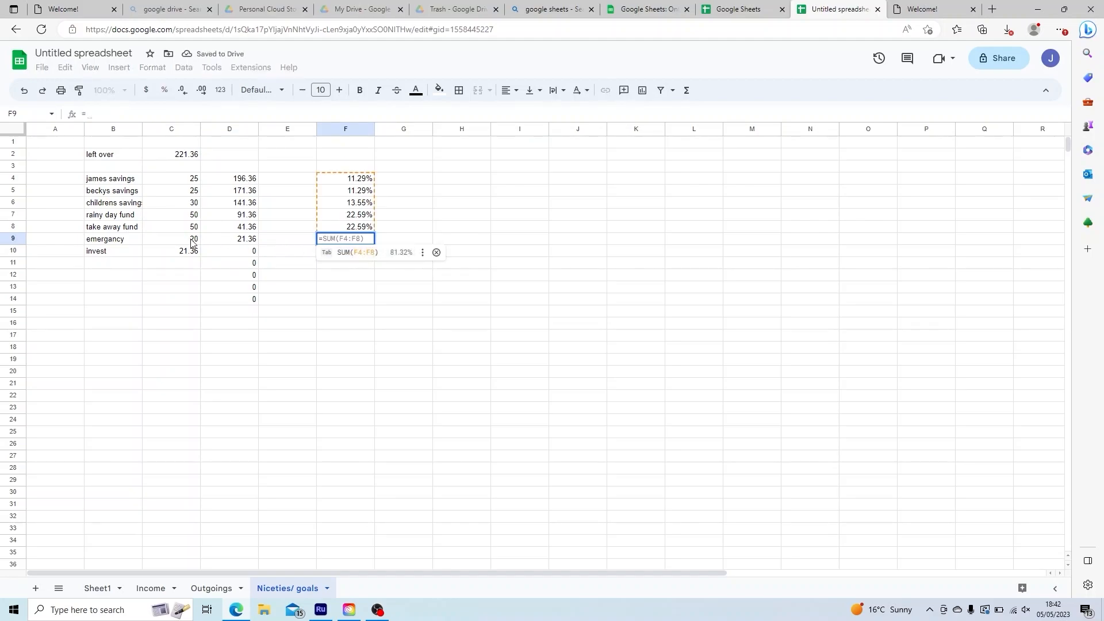
left_click(186, 241)
type("/")
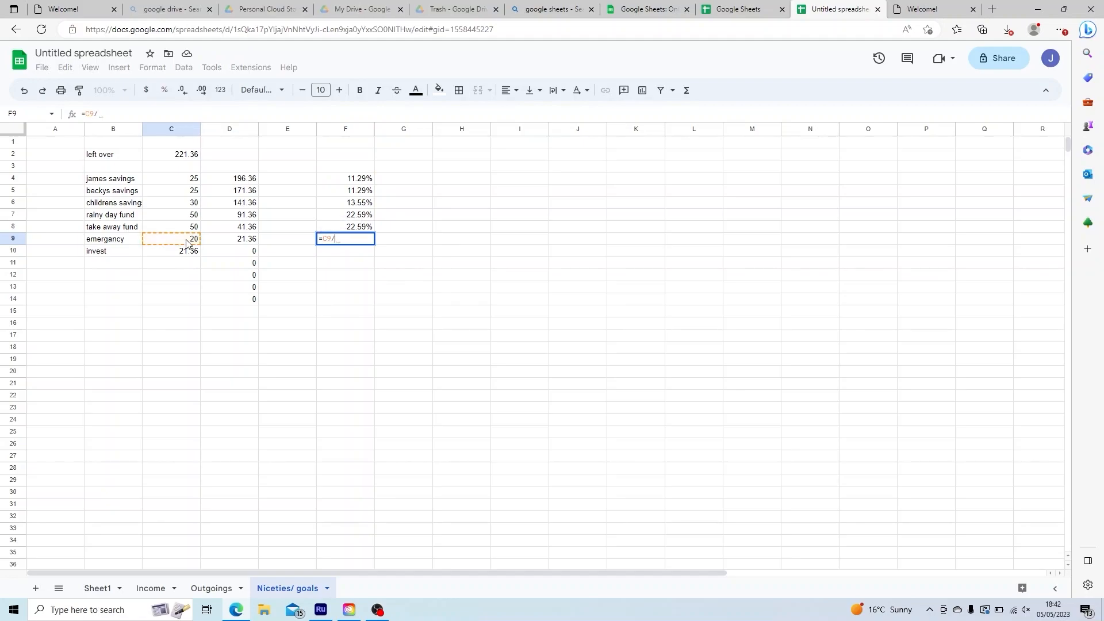
left_click(172, 147)
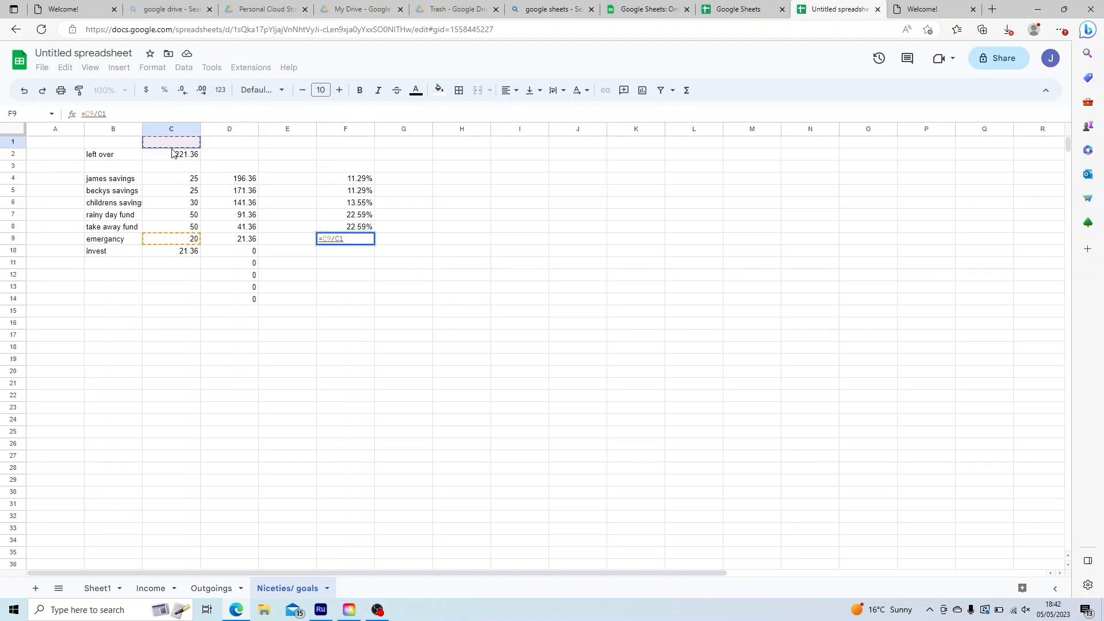
left_click(173, 159)
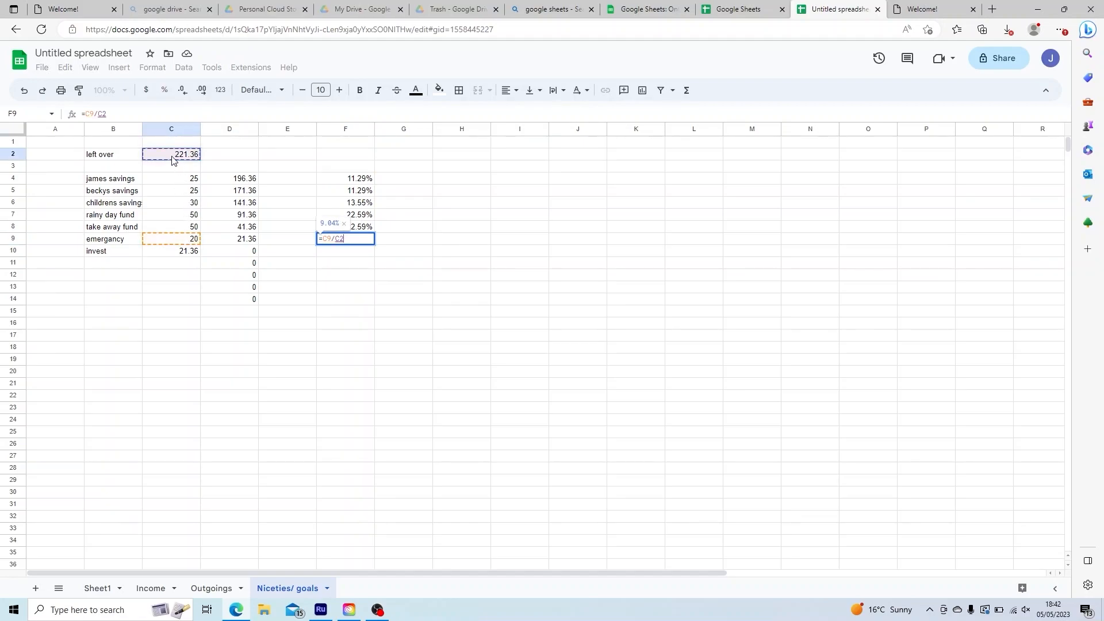
key("Return")
Enter =C10/C2 in F10 to calculate the invest row's share of the left-over money
type("=")
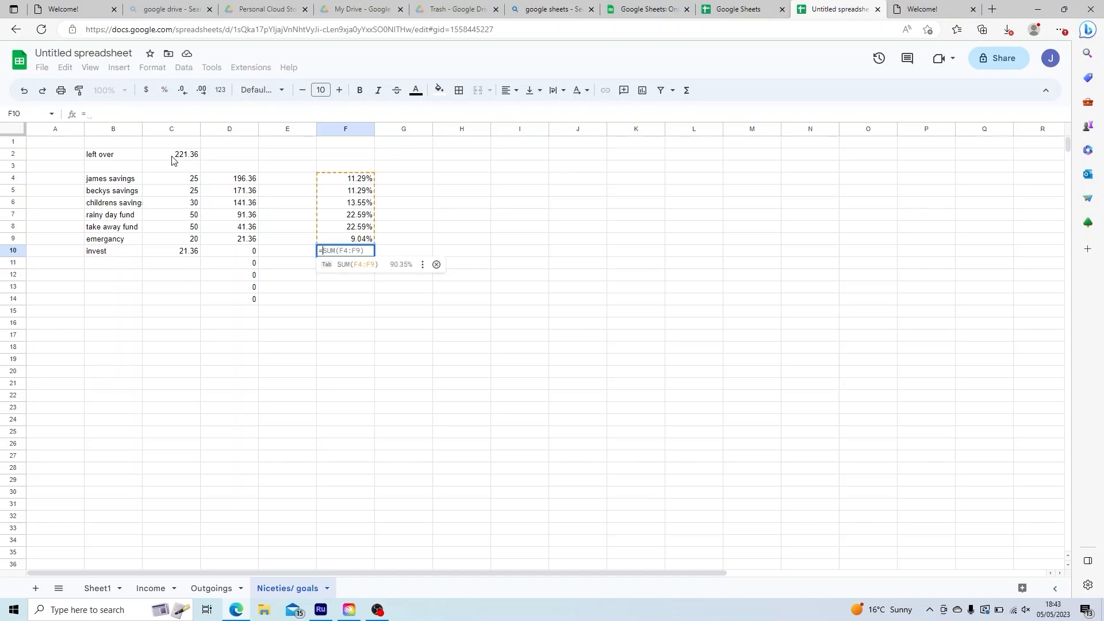
left_click(179, 250)
type("/")
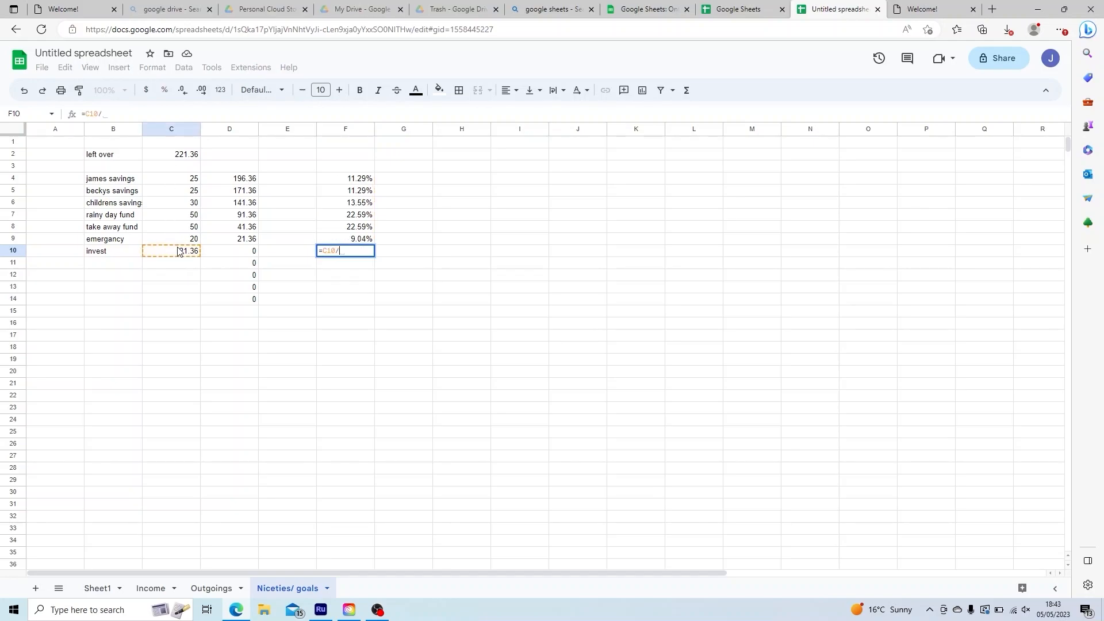
left_click(184, 156)
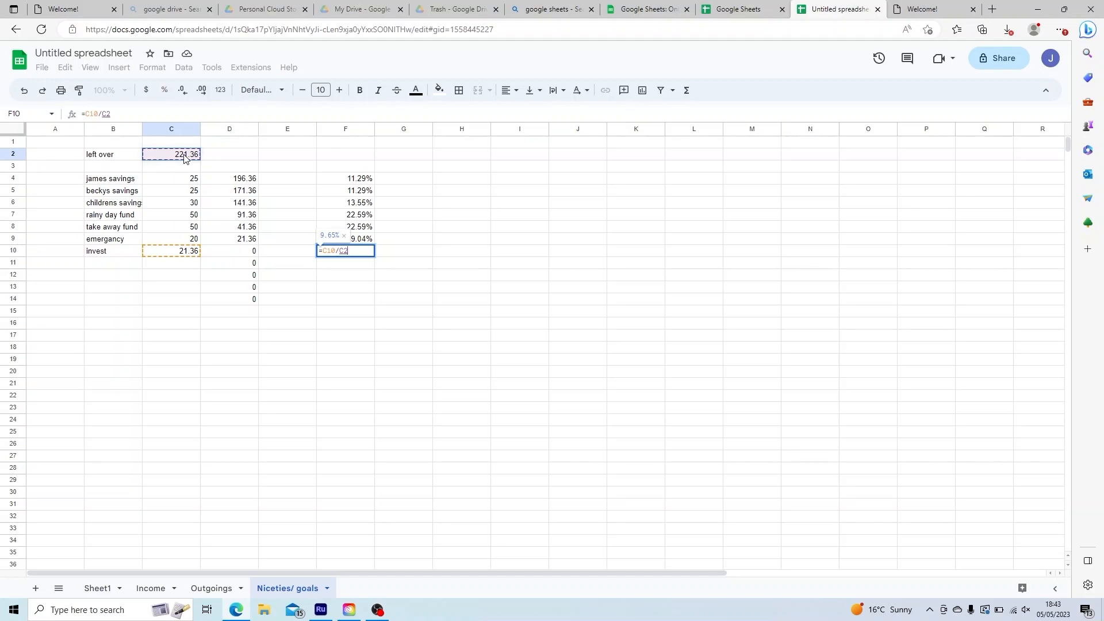
key("Return")
Total the share percentages by entering =sum(F4:F14) in F15
left_click(346, 299)
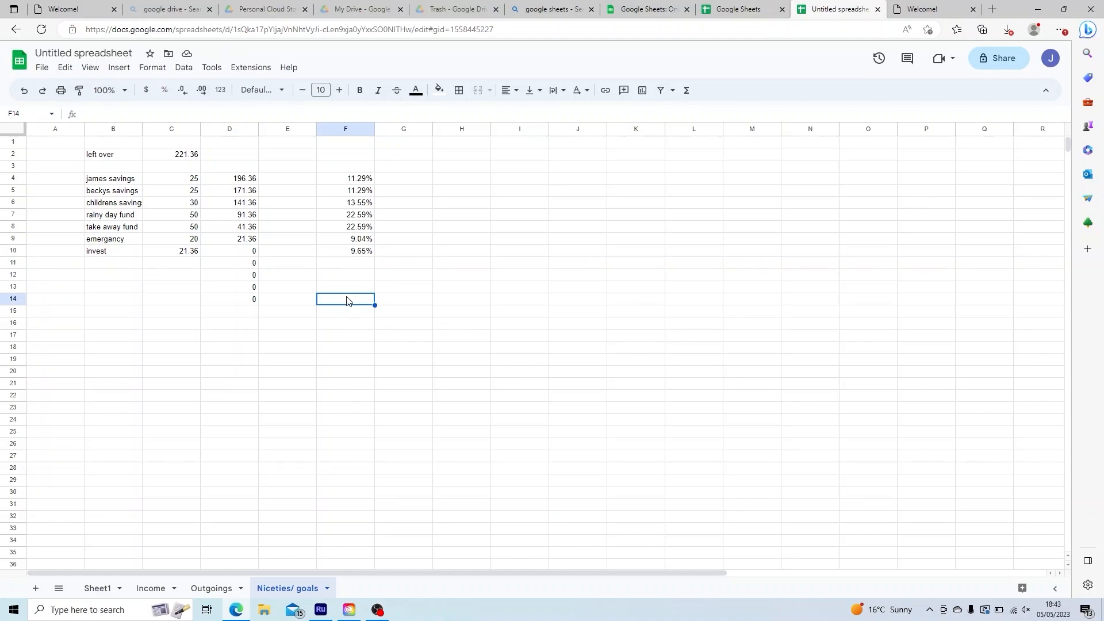
left_click(350, 313)
type("=")
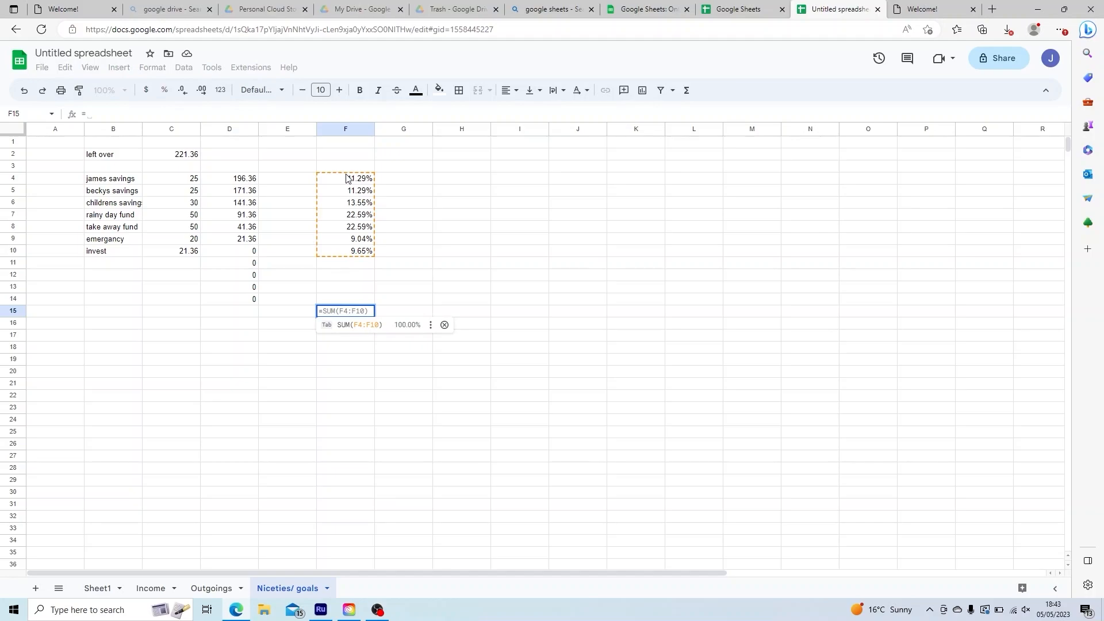
type("sum")
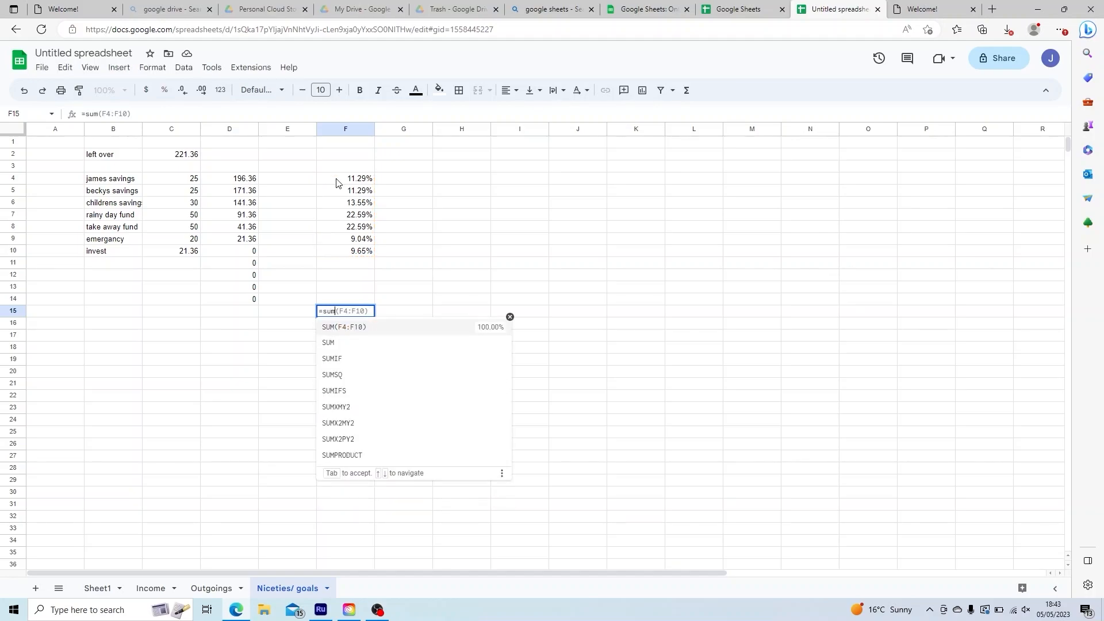
type("(")
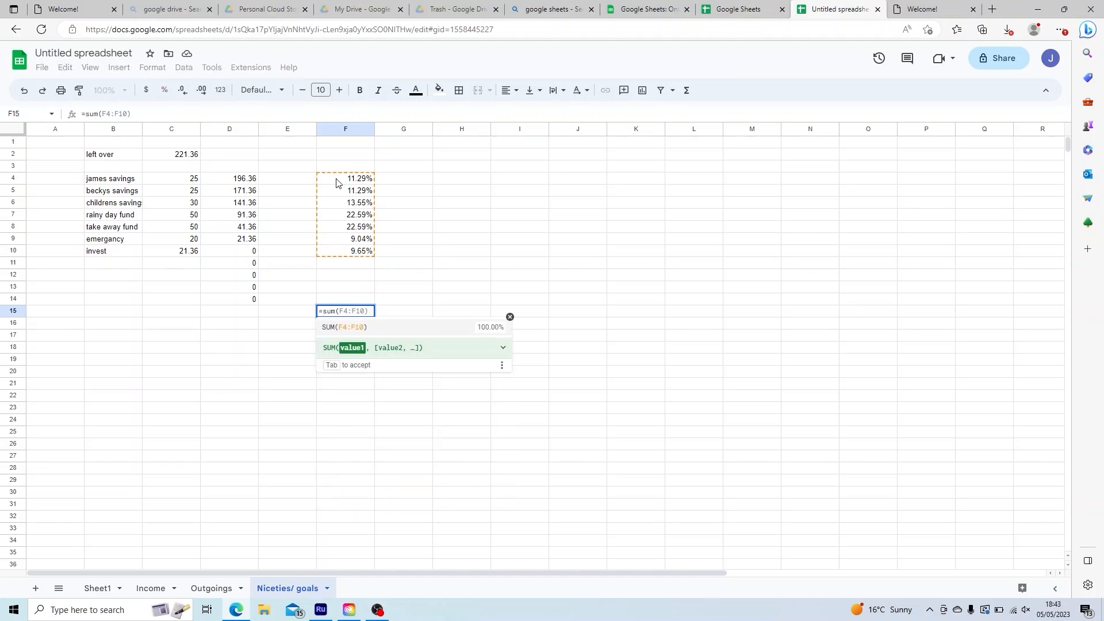
left_click_drag(336, 183, 351, 298)
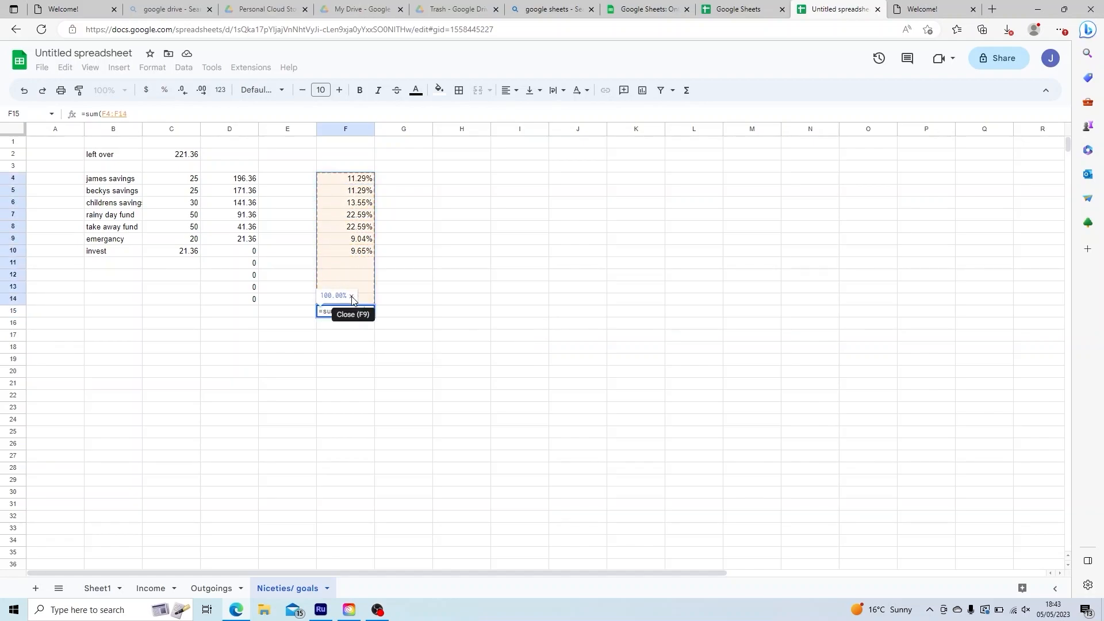
type(")")
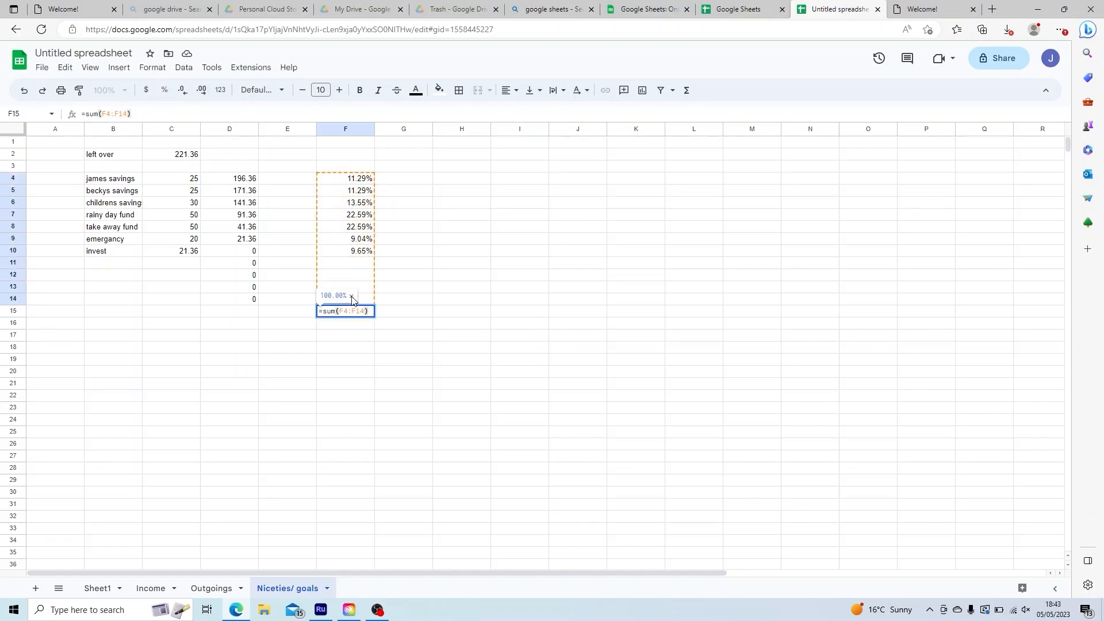
key("Return")
left_click(368, 444)
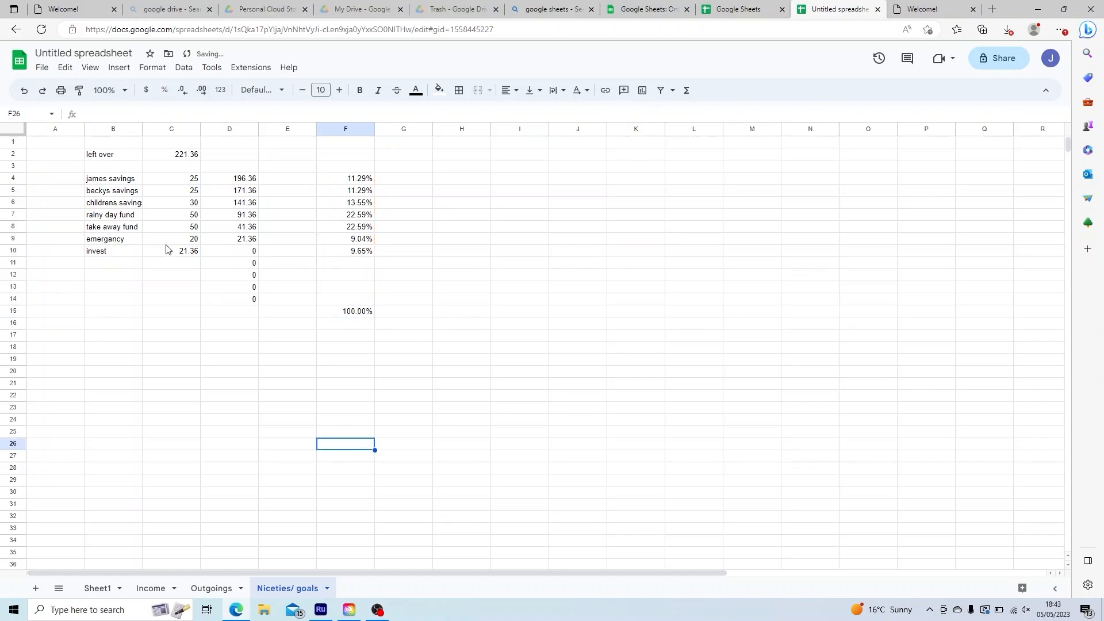
Label the four rows below invest, B11 through B14, as "unknown"
left_click(359, 268)
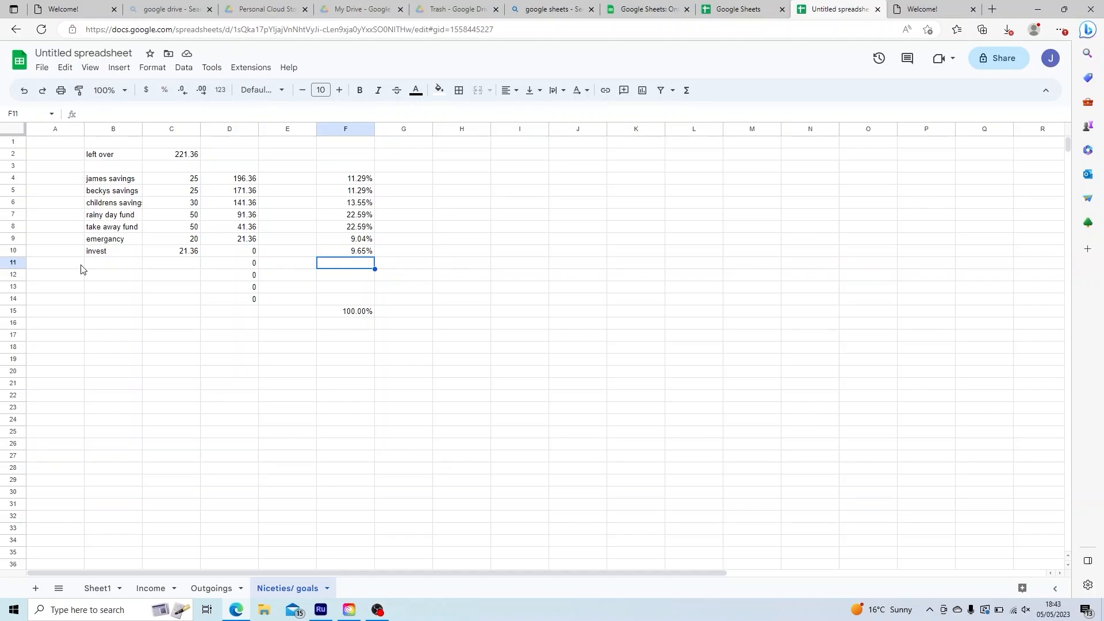
left_click(104, 270)
type("unknown")
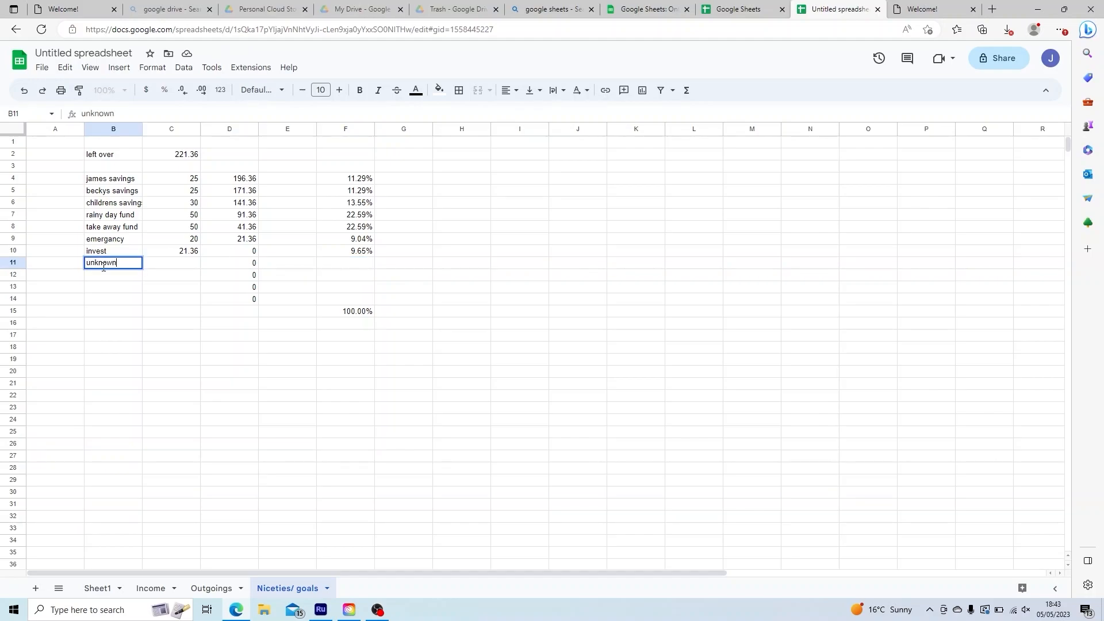
key("Return")
type("unknown")
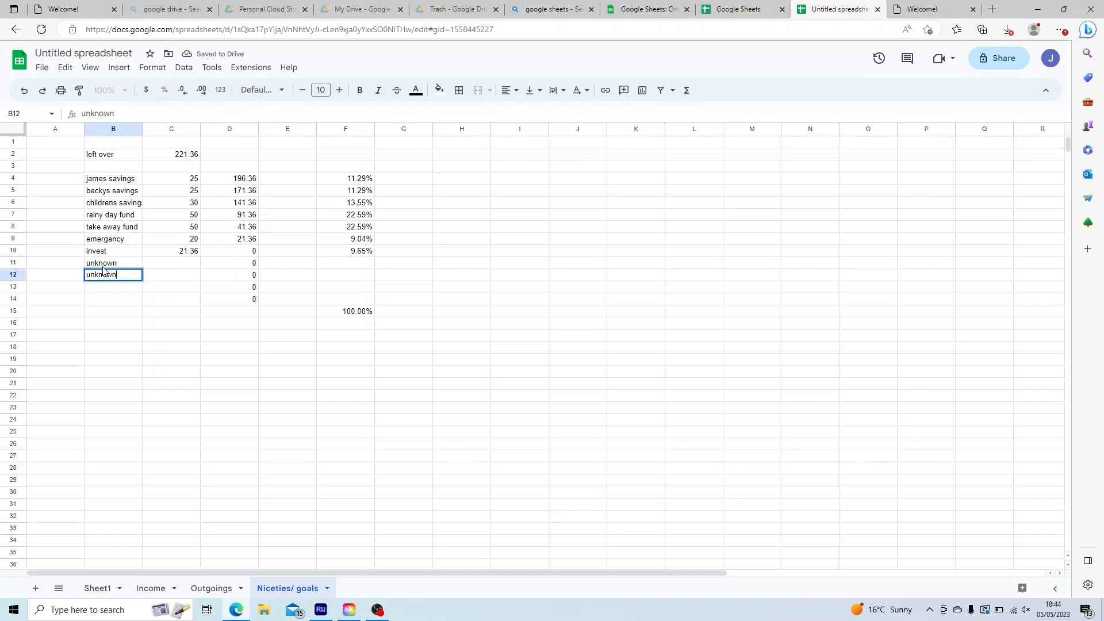
key("Return")
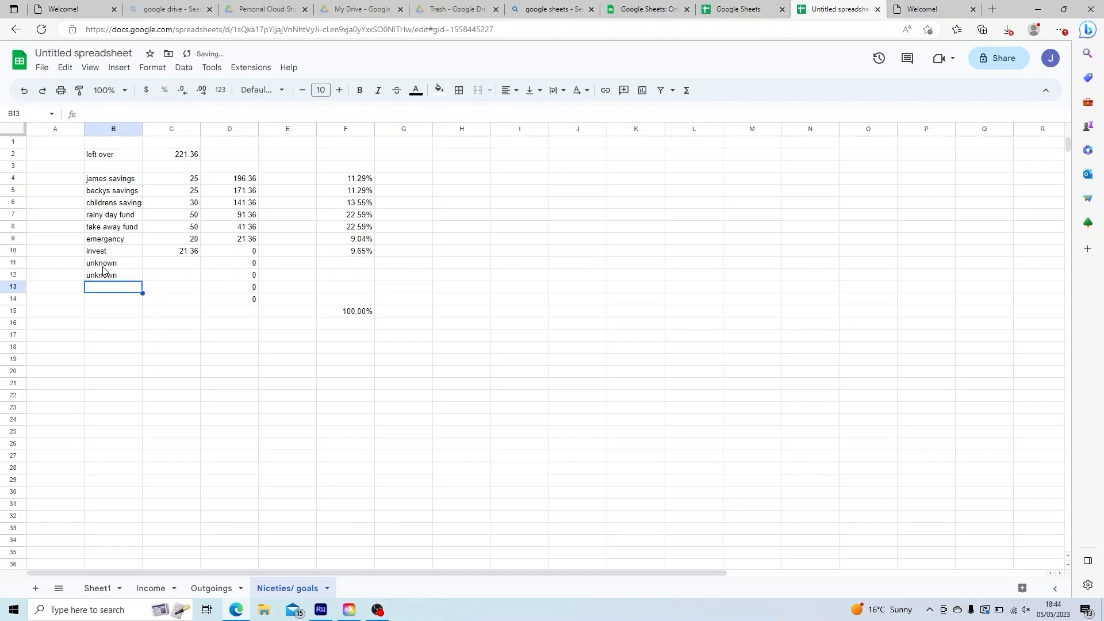
type("unknown")
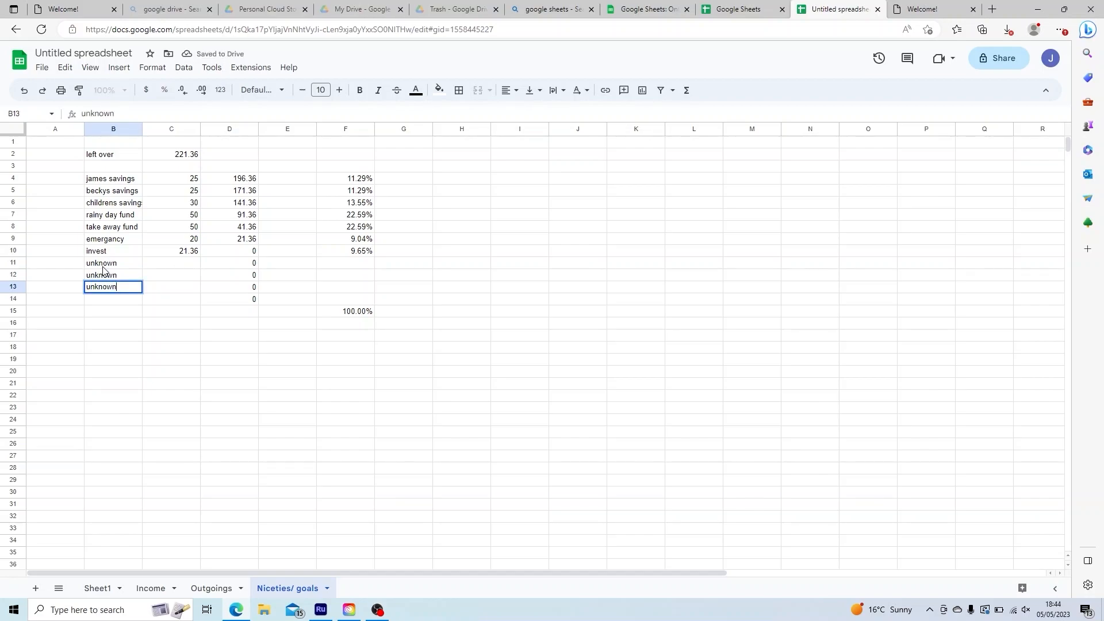
key("Return")
type("unknown")
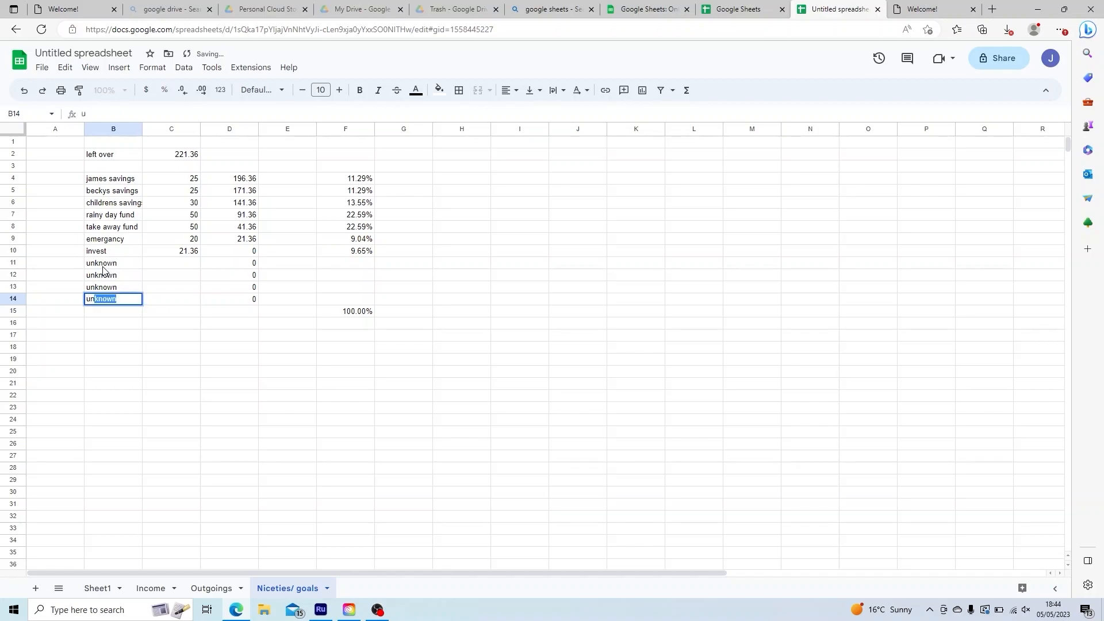
key("Up")
key("Down")
Enter =C11/C2 in F11 to calculate the first unknown row's share of the left-over money
key("Right")
key("Right")
key("Right")
key("Right")
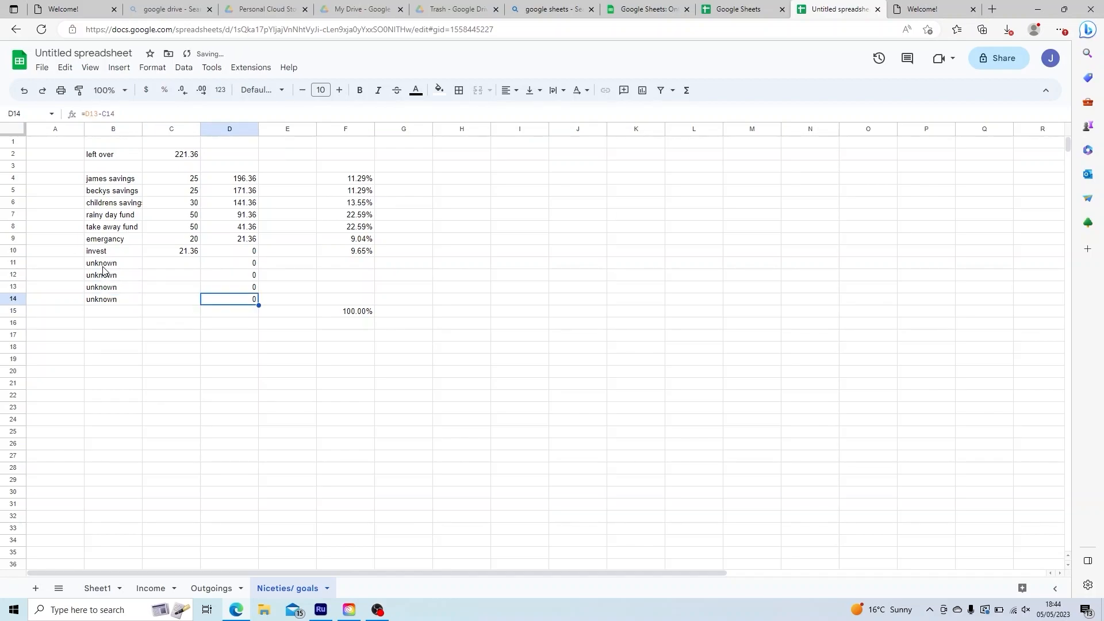
key("Up")
key("Up")
key("Up")
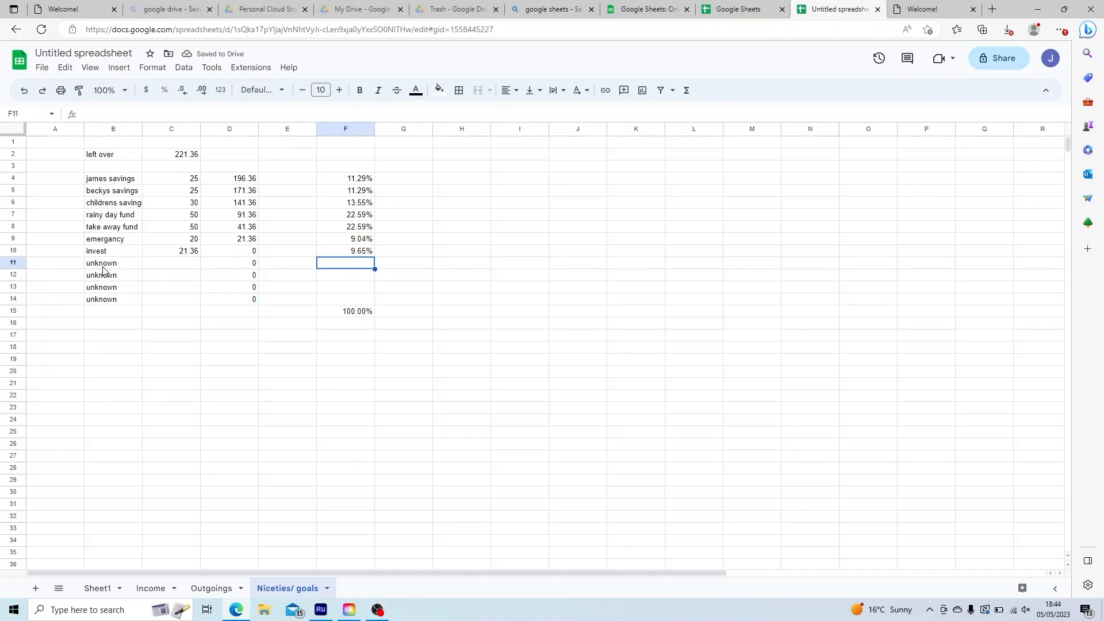
type("=")
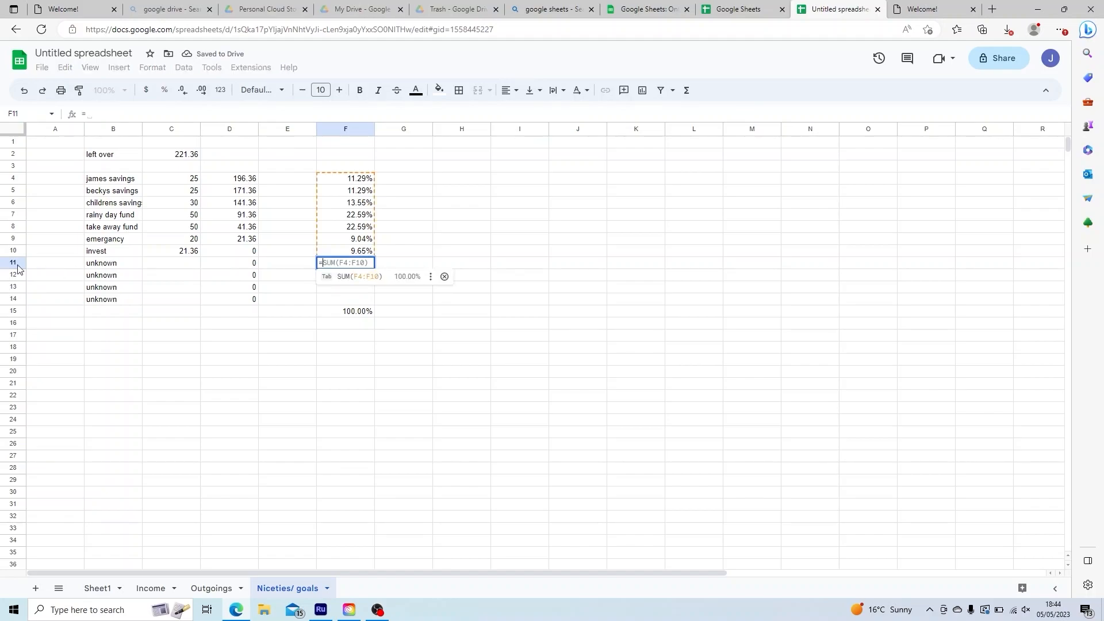
left_click(169, 266)
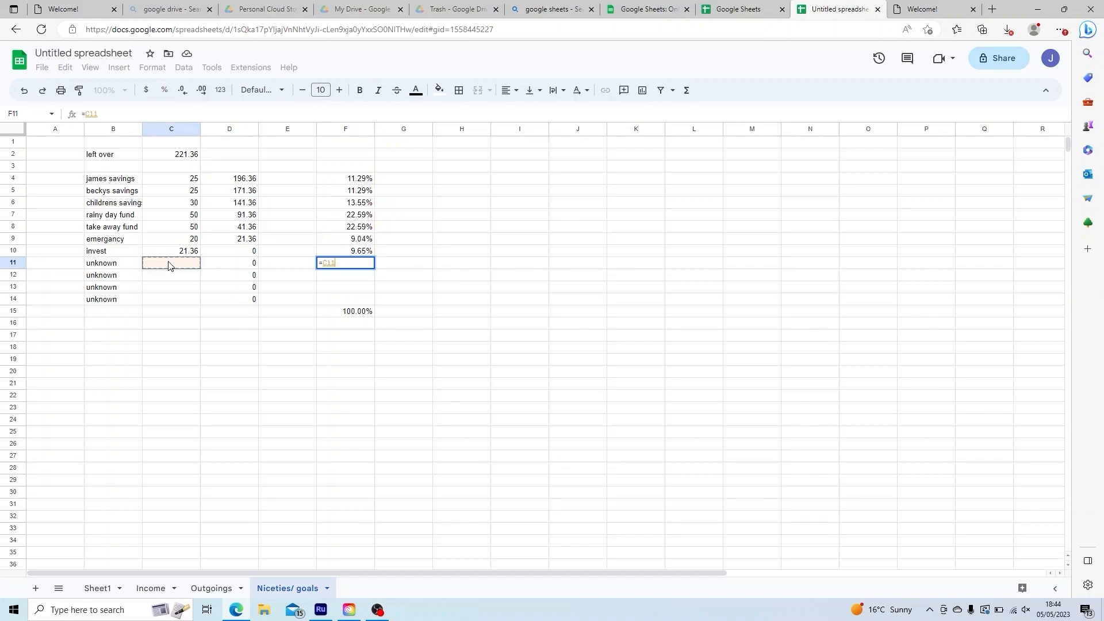
type("/")
left_click(178, 159)
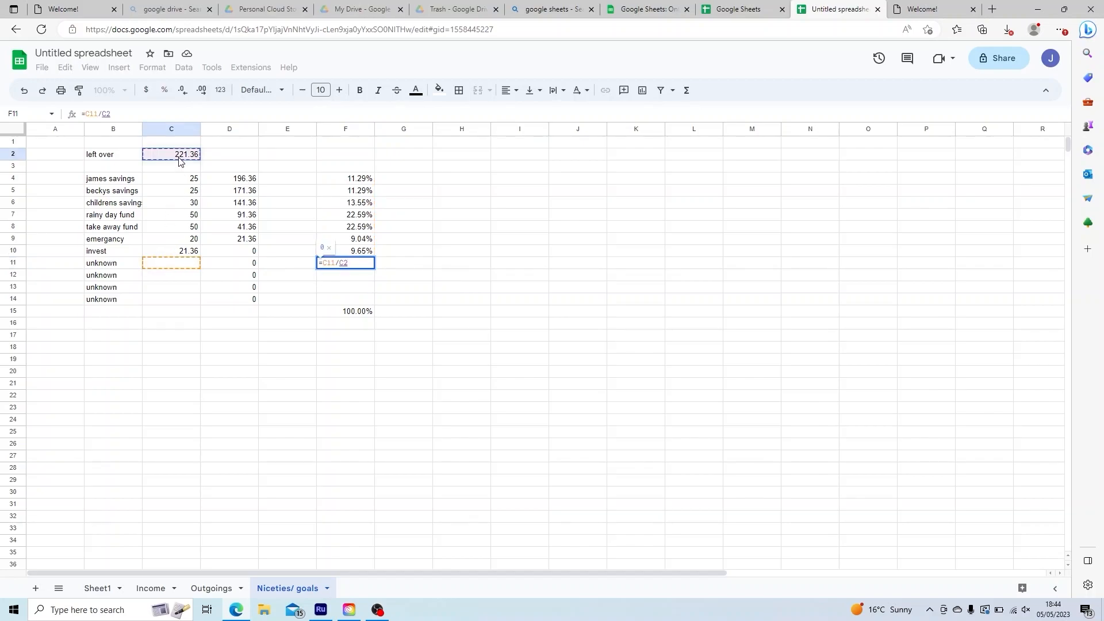
key("Return")
Enter =C12/C2 in F12 to calculate the second unknown row's share of the left-over money
type("=")
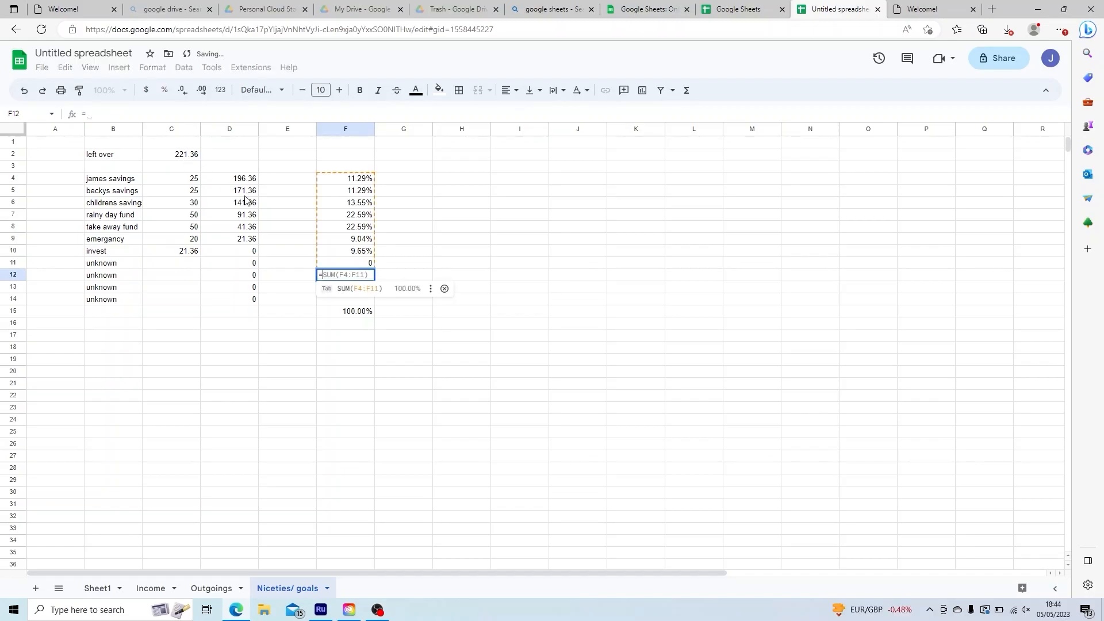
left_click(178, 280)
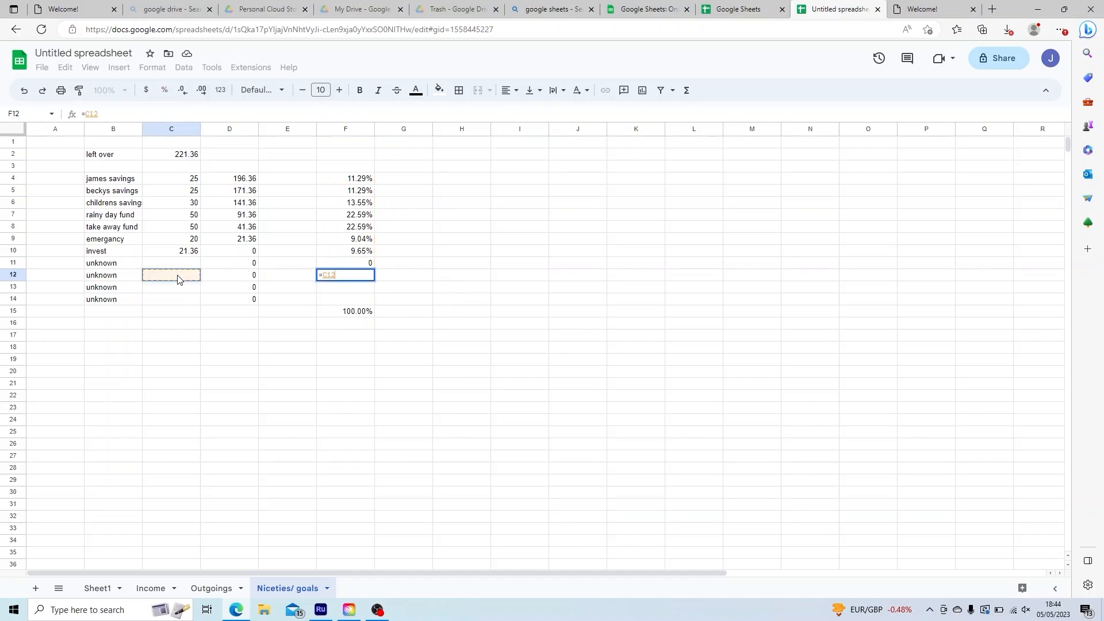
type("/")
left_click(178, 156)
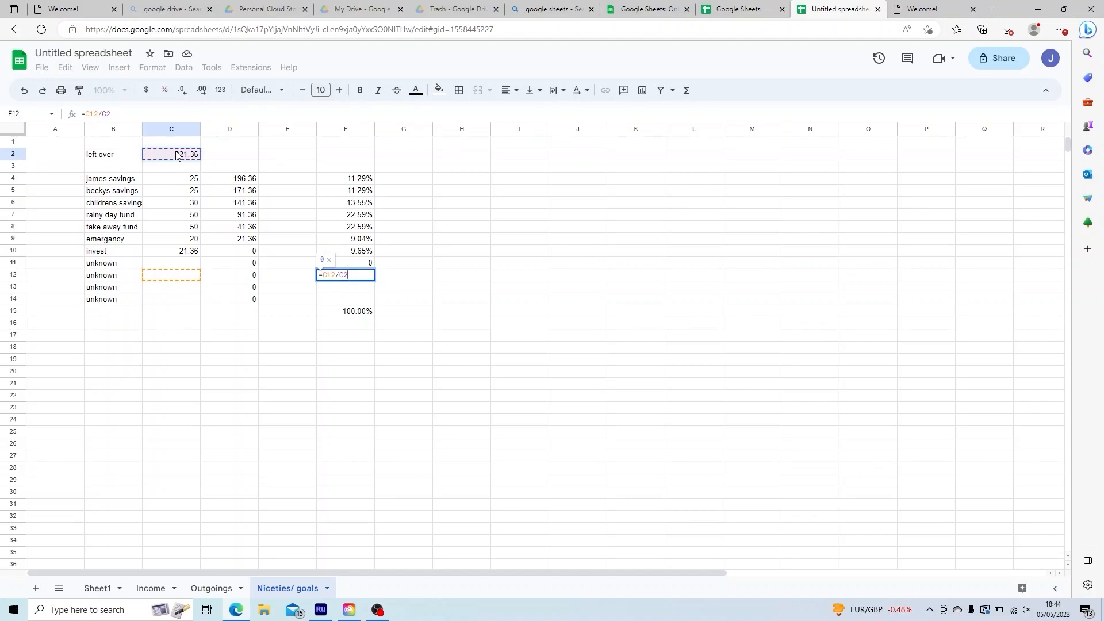
key("Return")
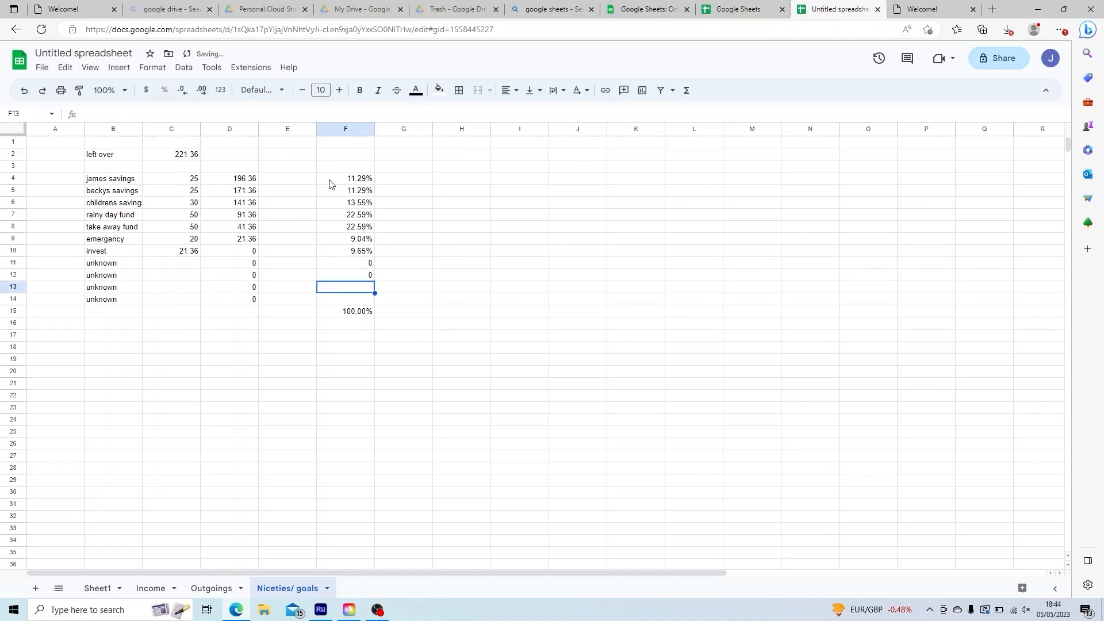
Correct the share formulas of the last two unknown rows to =C13/C2 in F13 and =C14/C2 in F14
left_click(126, 113)
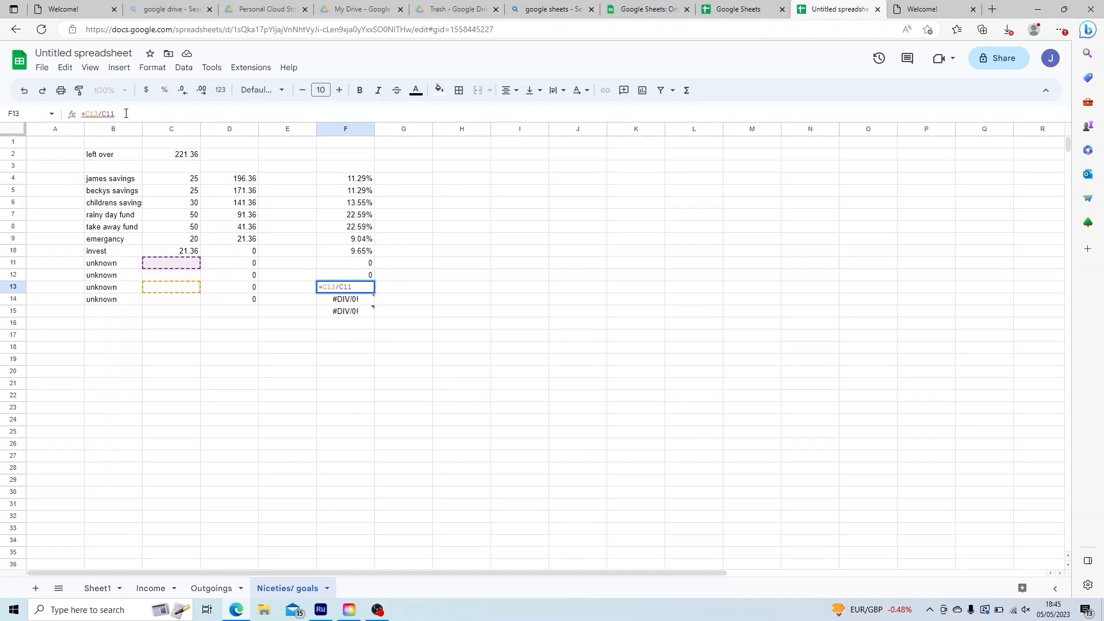
key("BackSpace")
key("BackSpace")
type("2")
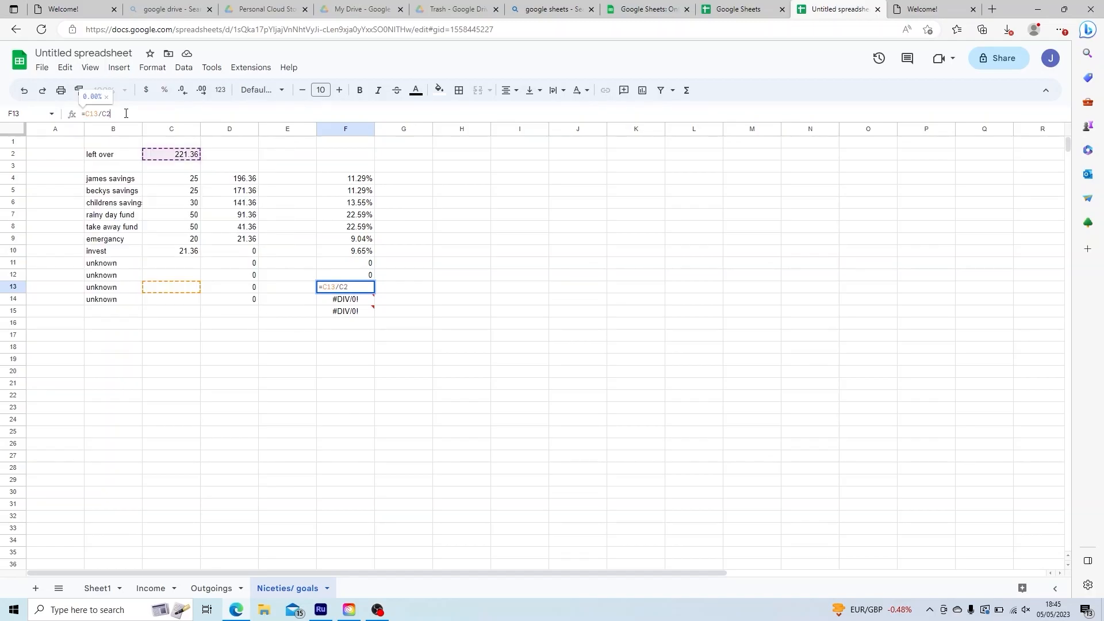
key("Return")
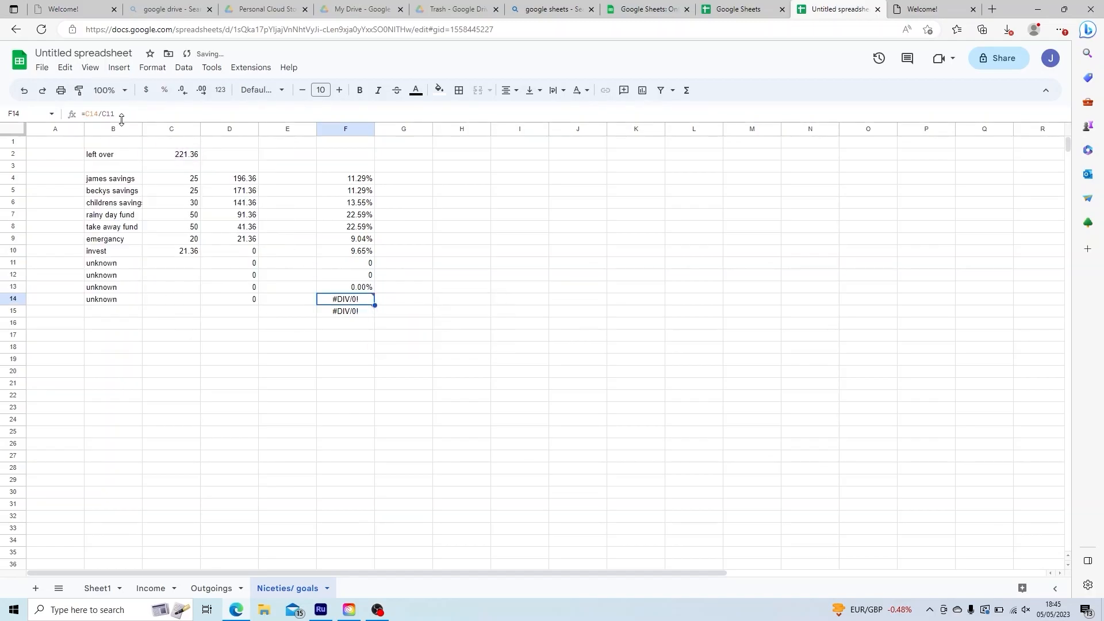
left_click(122, 117)
key("BackSpace")
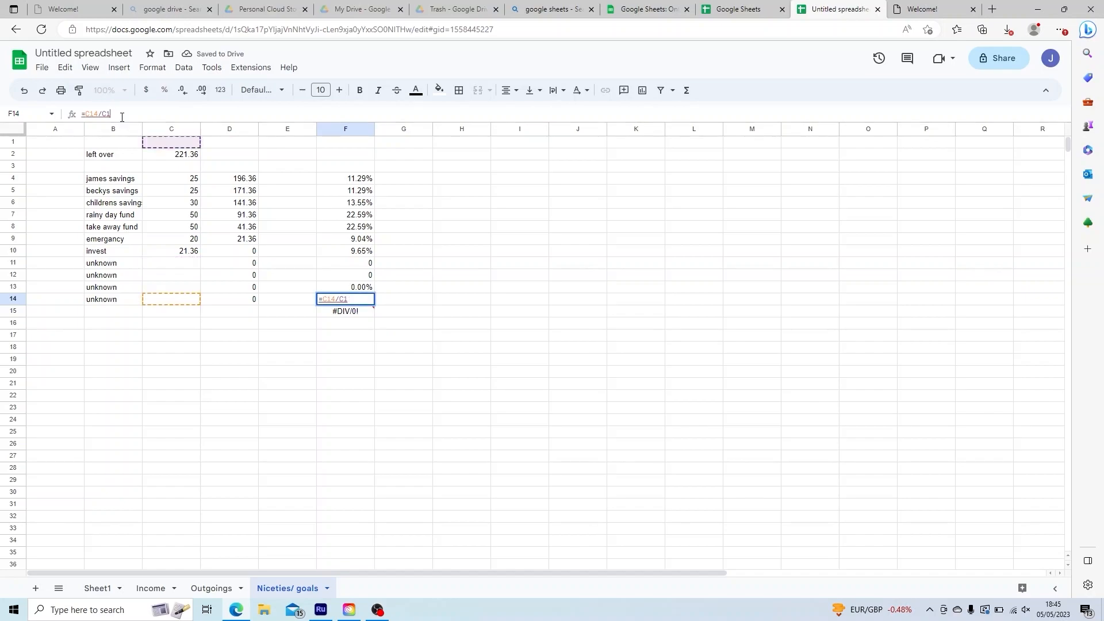
type("2")
key("Return")
Link D12 in the goals row of Sheet1 to the total percentage with ='Niceties/ goals'!F15
left_click(211, 587)
left_click(153, 586)
left_click(98, 587)
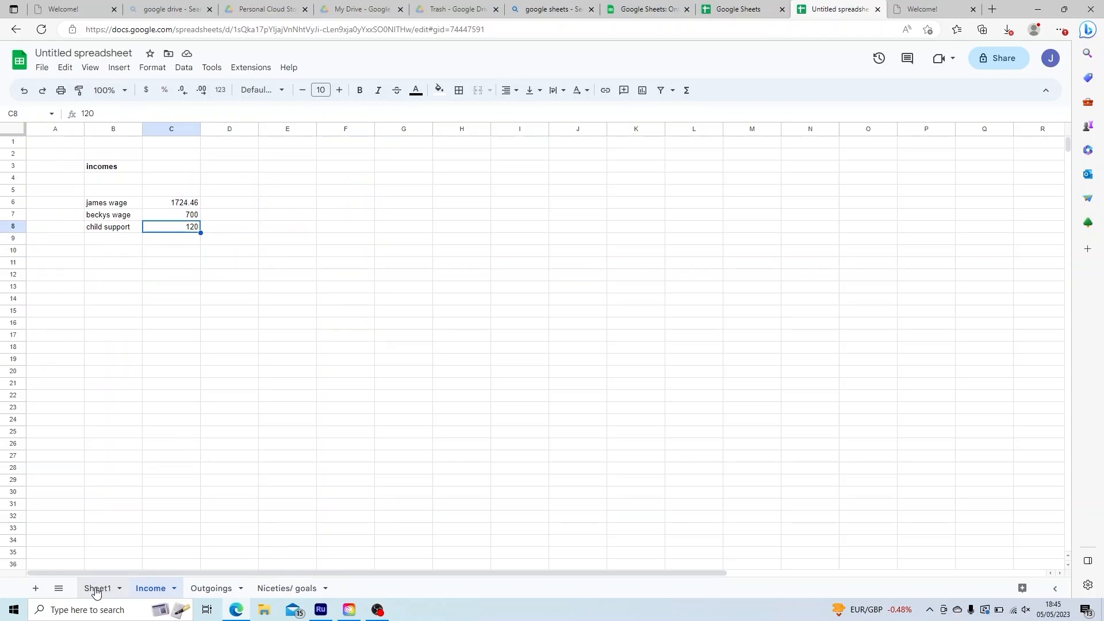
left_click(223, 277)
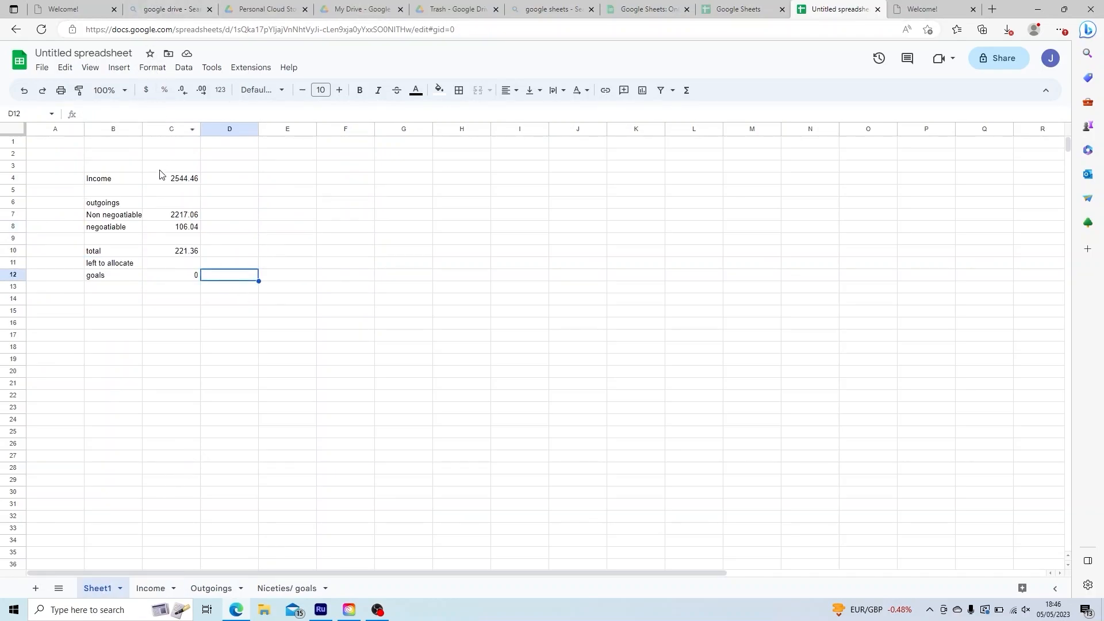
type("=")
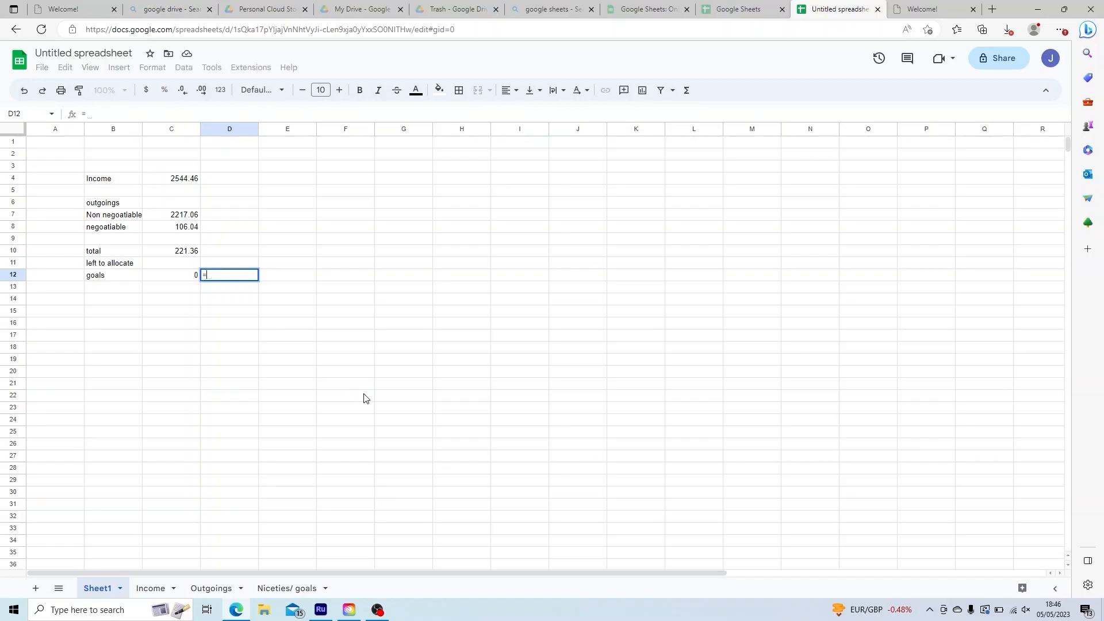
left_click(282, 588)
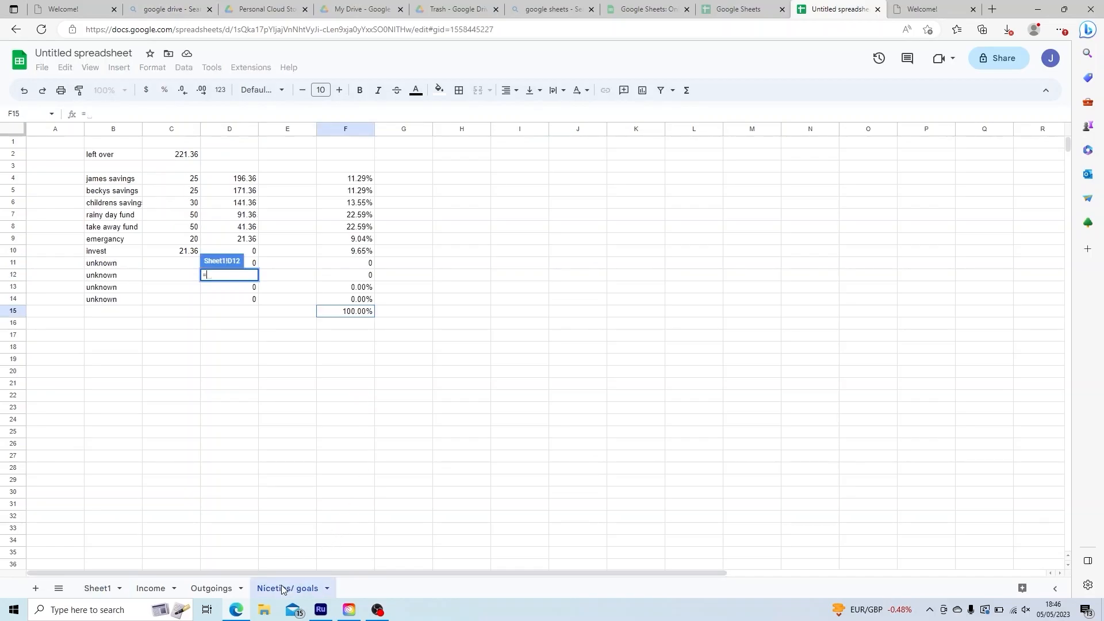
left_click(355, 317)
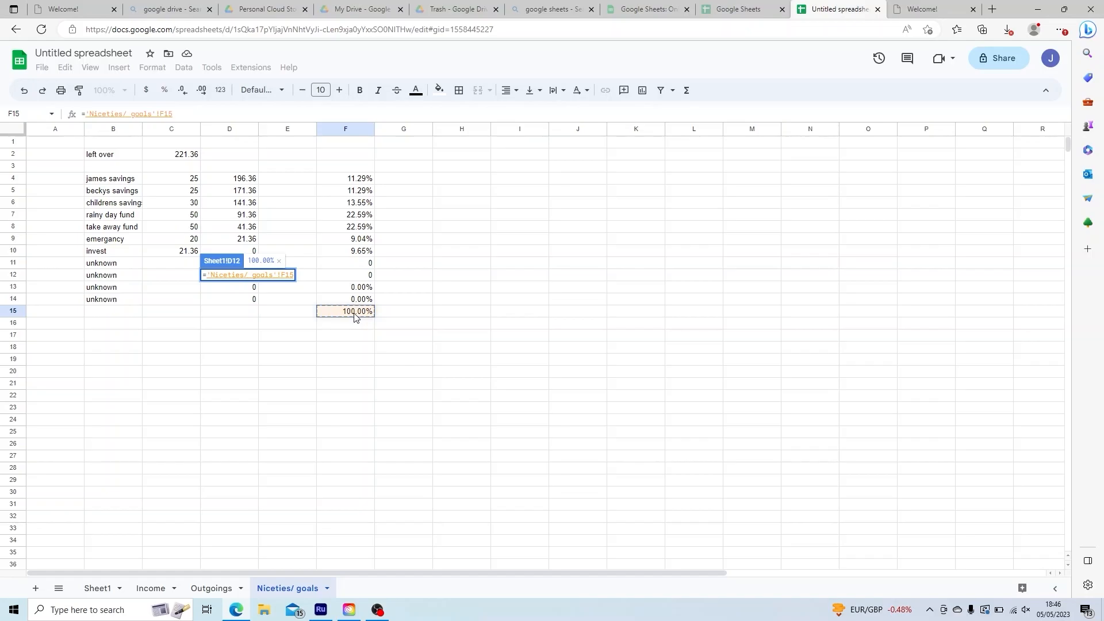
key("Return")
left_click_drag(355, 317, 218, 469)
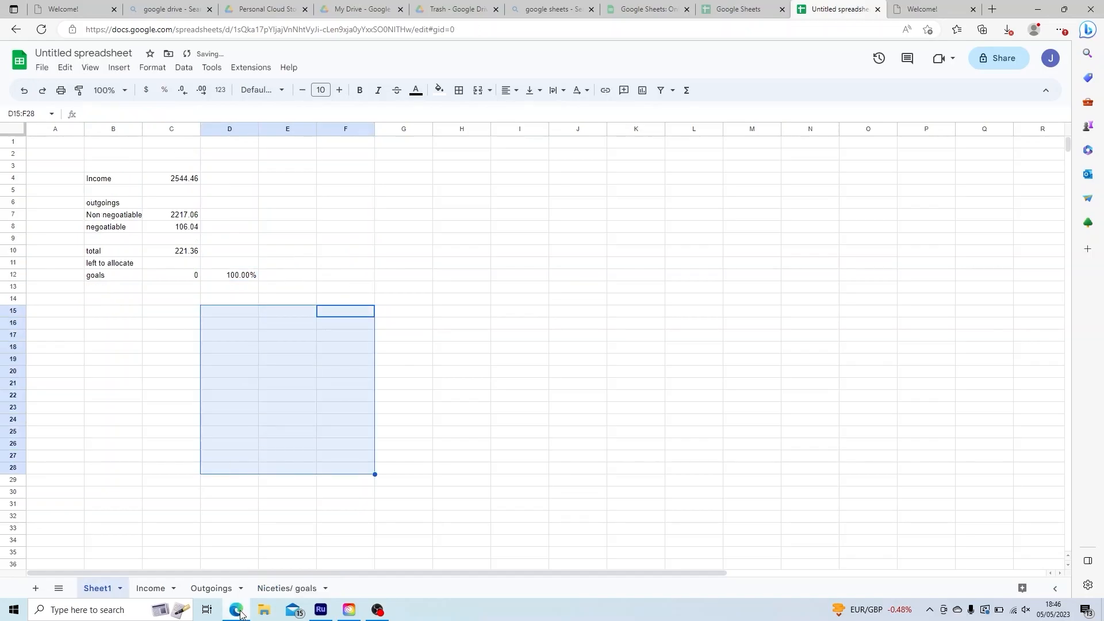
Set the invest amount in C10 of the Niceties/ goals sheet to 10
left_click(217, 587)
left_click(285, 588)
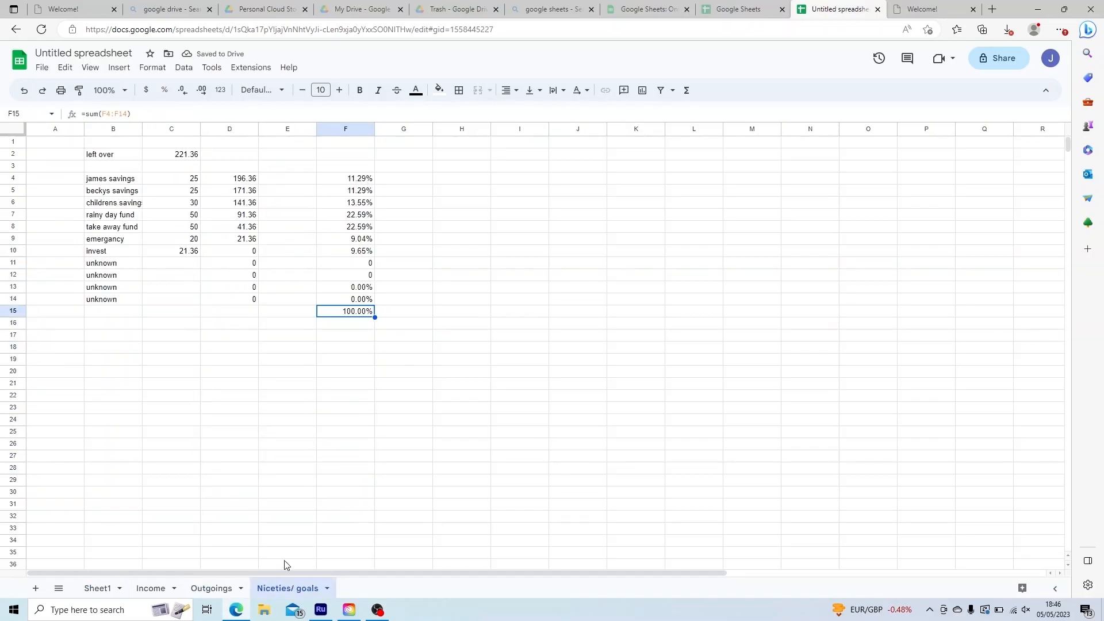
left_click(170, 250)
type("10")
key("Return")
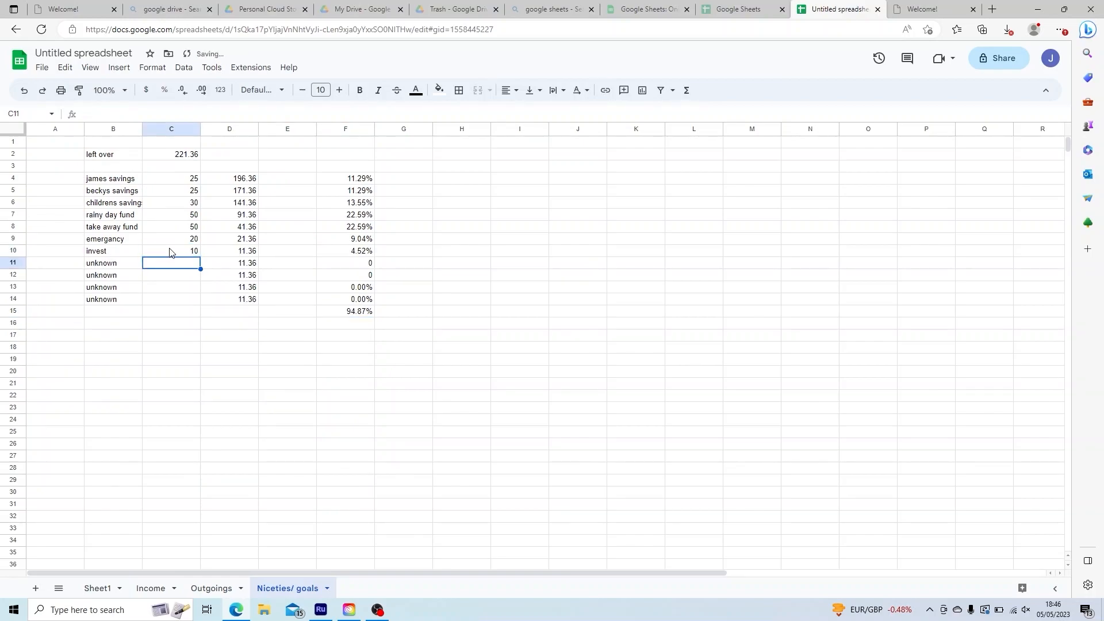
Set the amounts of the four unknown rows in C11:C14 to 1 and check the goals row on Sheet1
type("1")
key("Return")
type("1")
key("Return")
key("Down")
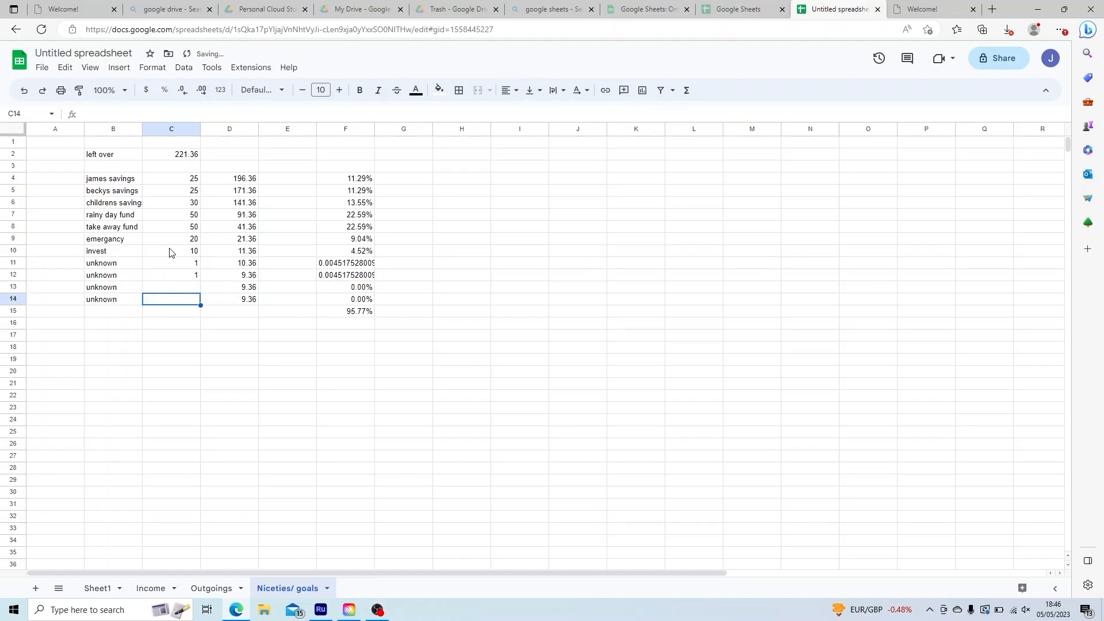
key("Up")
type("1")
key("Return")
type("1")
key("Return")
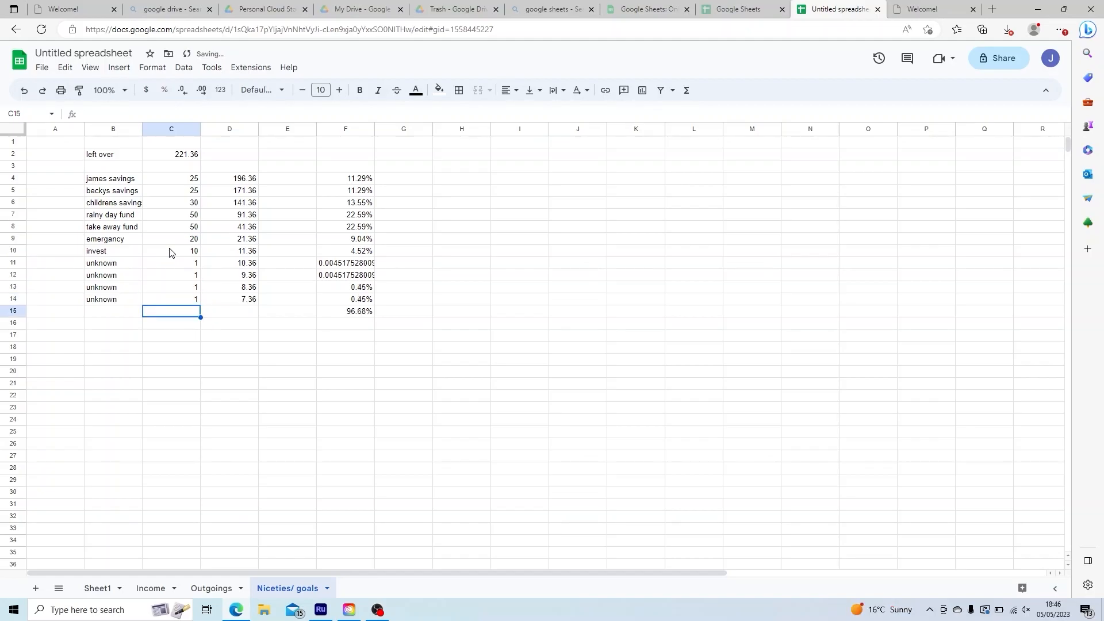
left_click(104, 589)
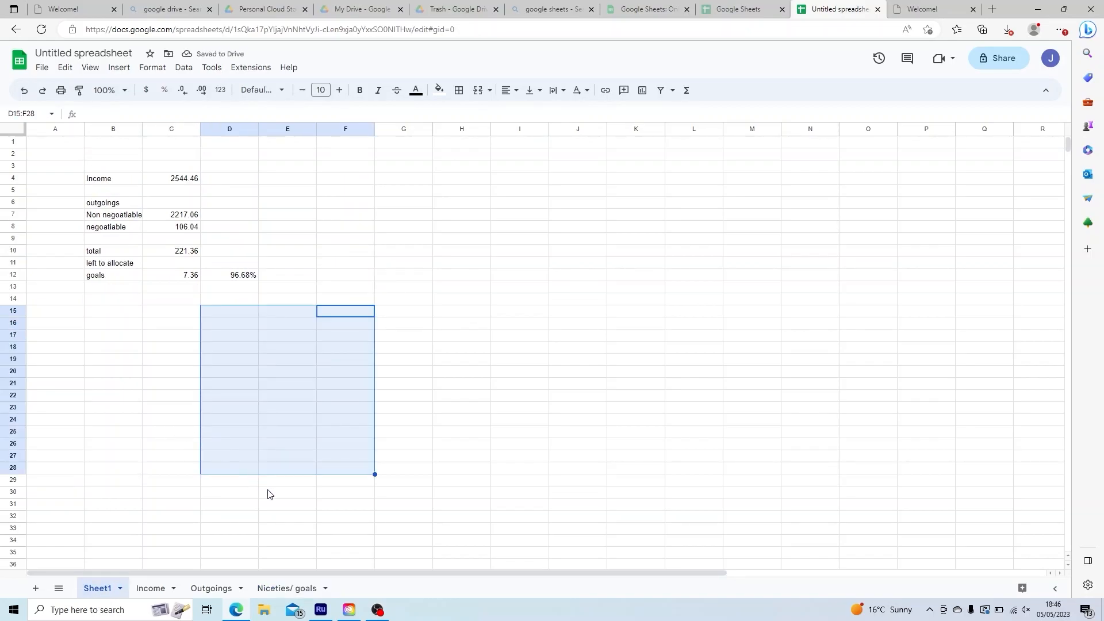
Set the amounts of the four unknown rows in C11:C14 of the Niceties/ goals sheet to 0
left_click(279, 589)
key("Up")
key("Up")
key("Up")
key("Up")
type("0")
key("Return")
type("0")
key("Return")
type("0")
key("Return")
type("0")
key("Up")
key("Up")
key("Up")
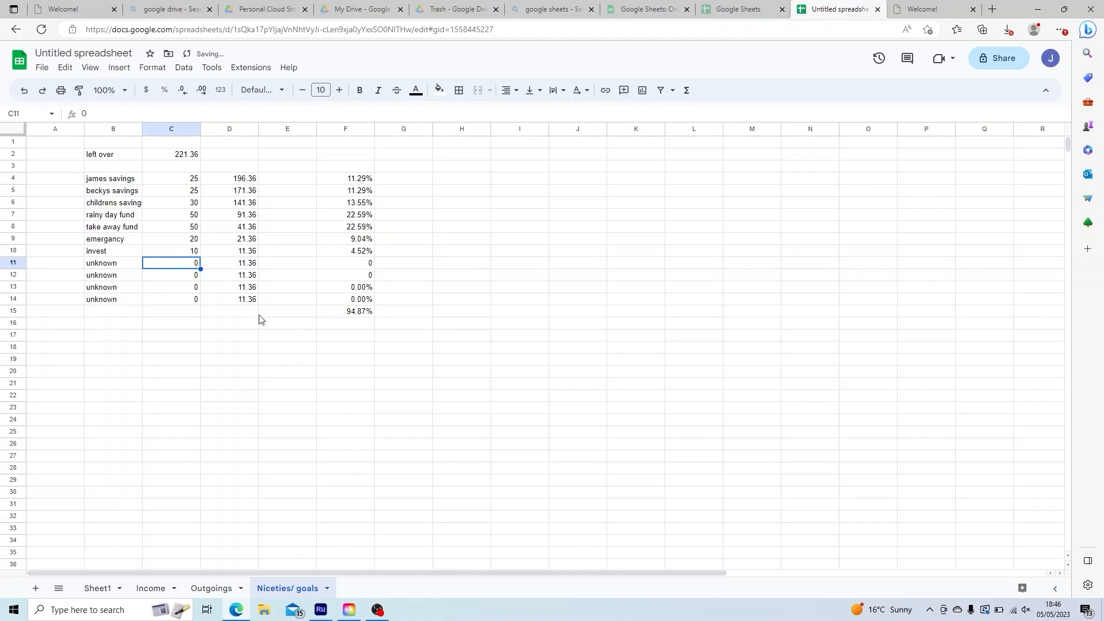
Set the invest amount in C10 to 21.36
left_click(242, 303)
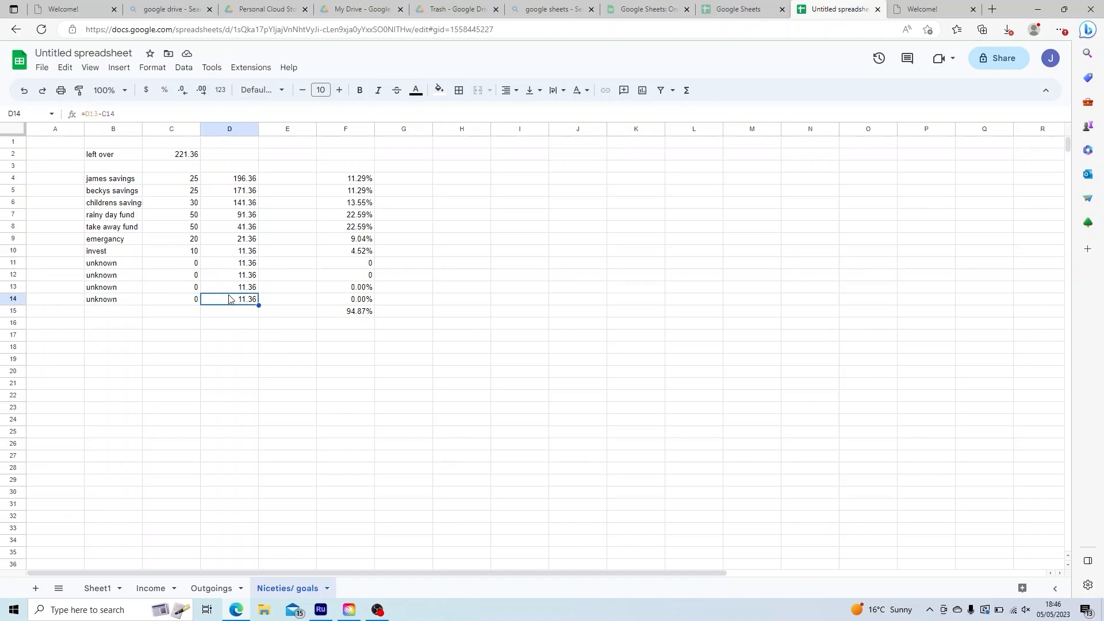
left_click(177, 253)
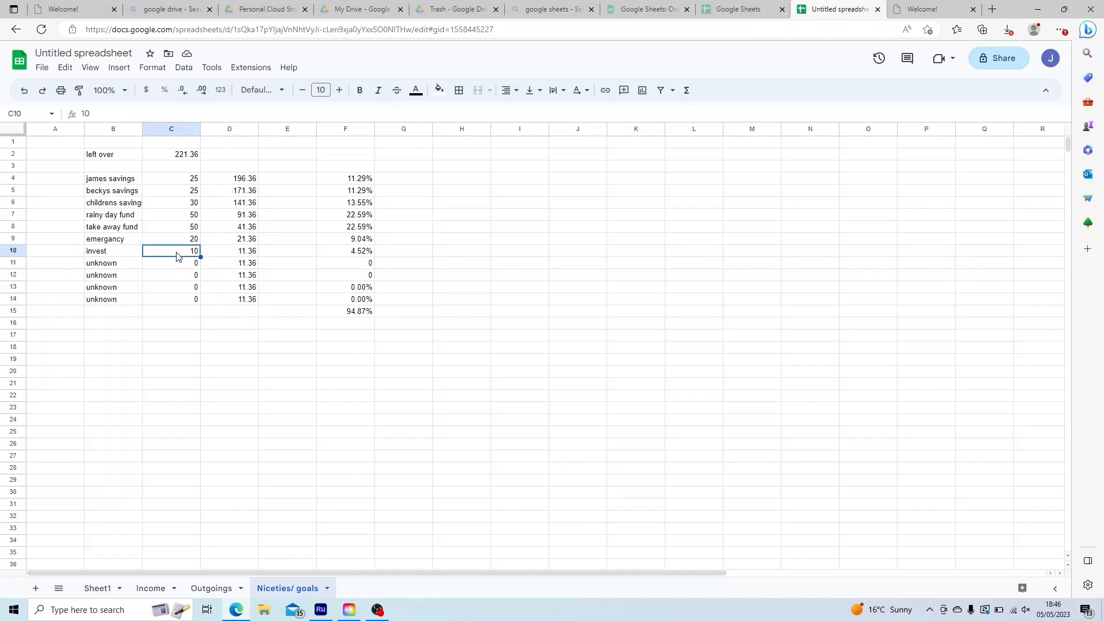
type("1")
type("1.36")
left_click(227, 339)
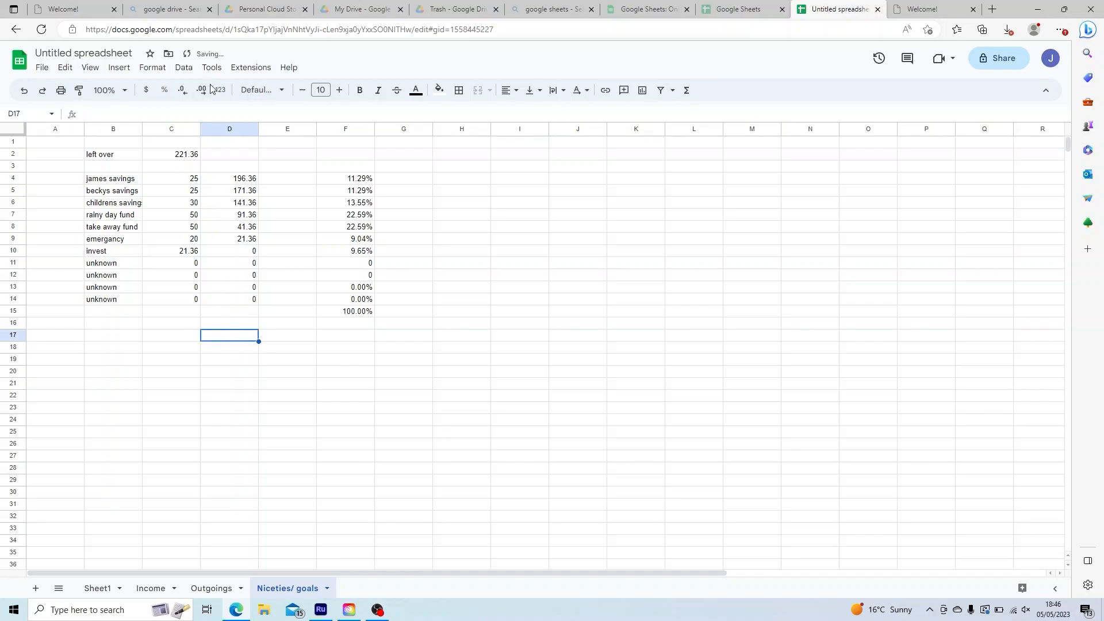
Rename the spreadsheet as "Basic Budget"
left_click(43, 68)
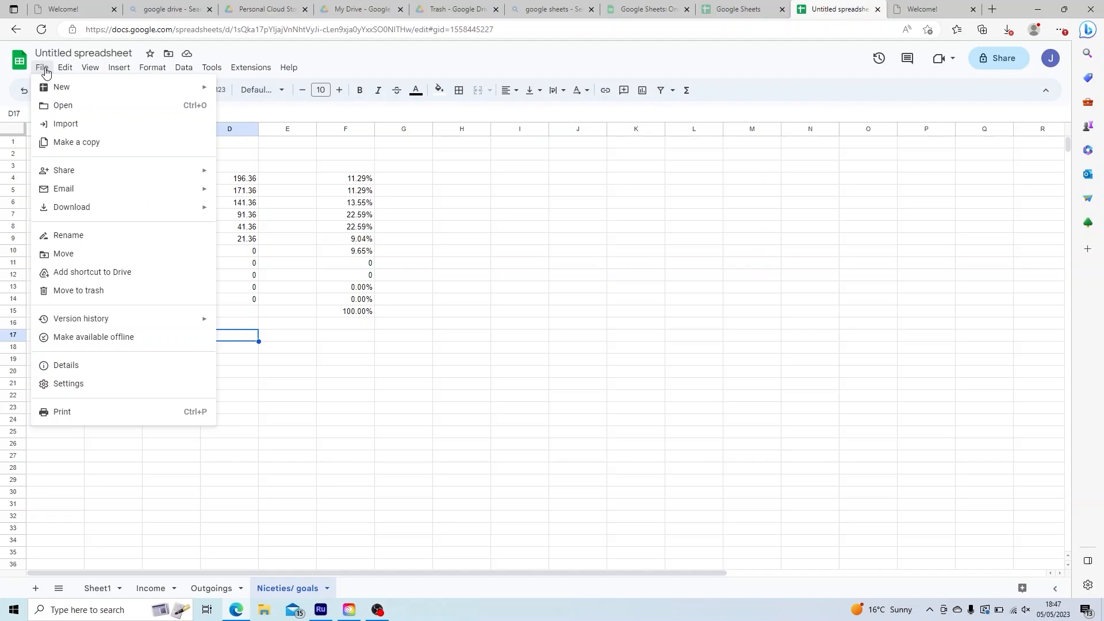
left_click(83, 239)
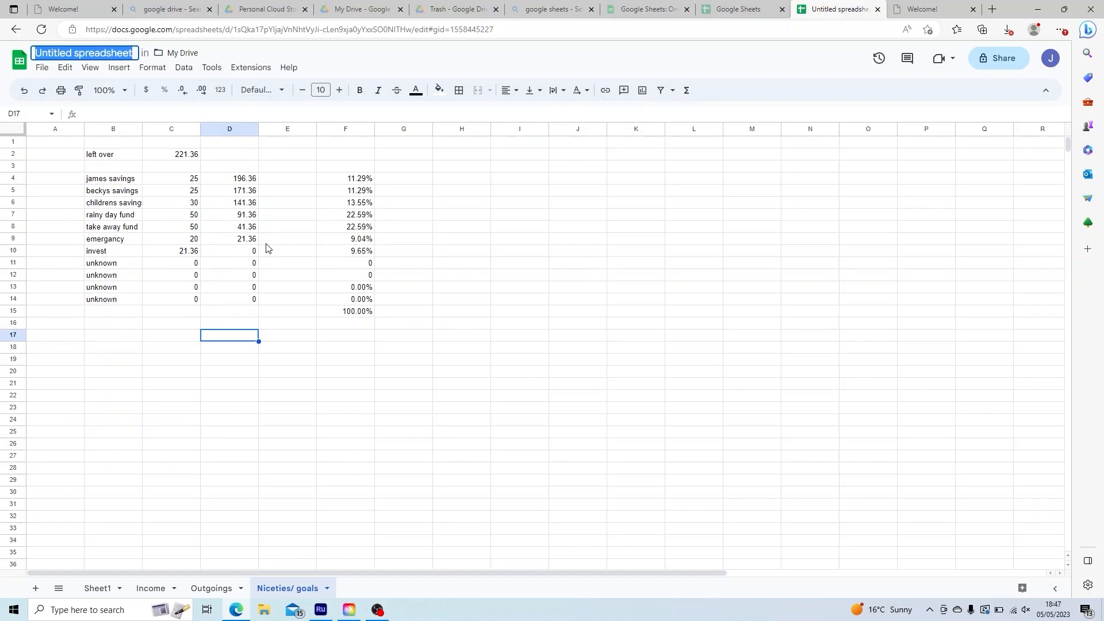
type("B")
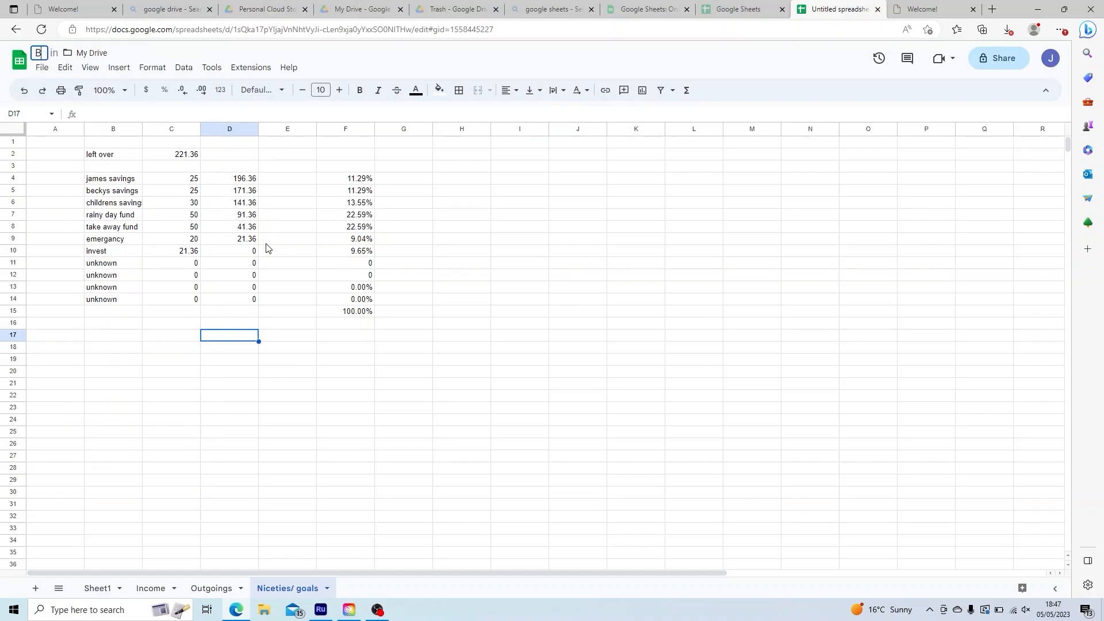
type("asic Budget")
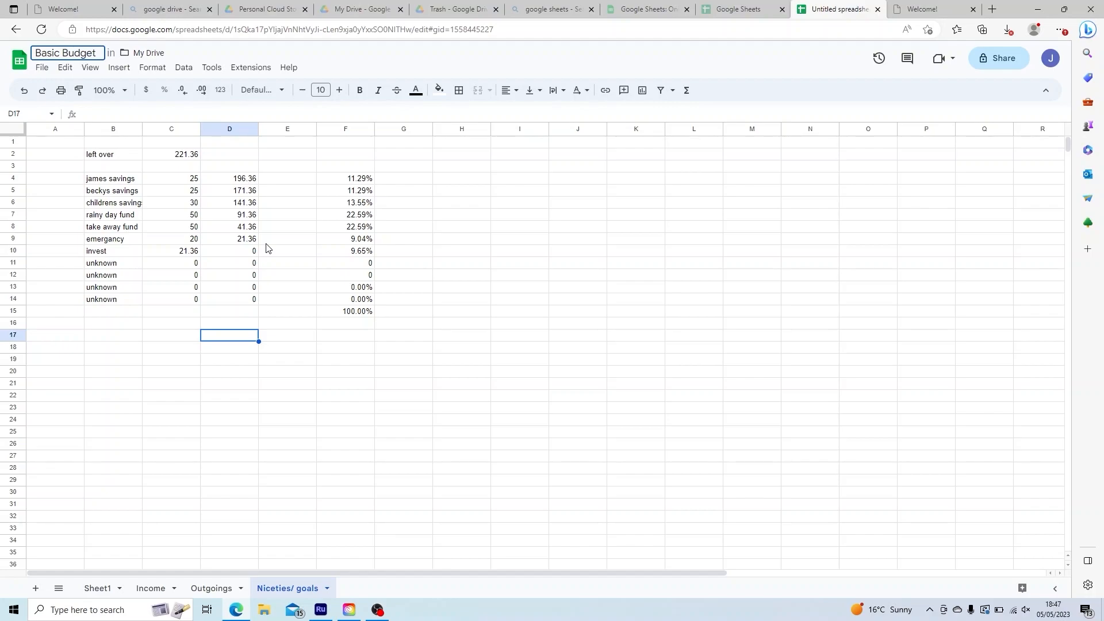
key("Return")
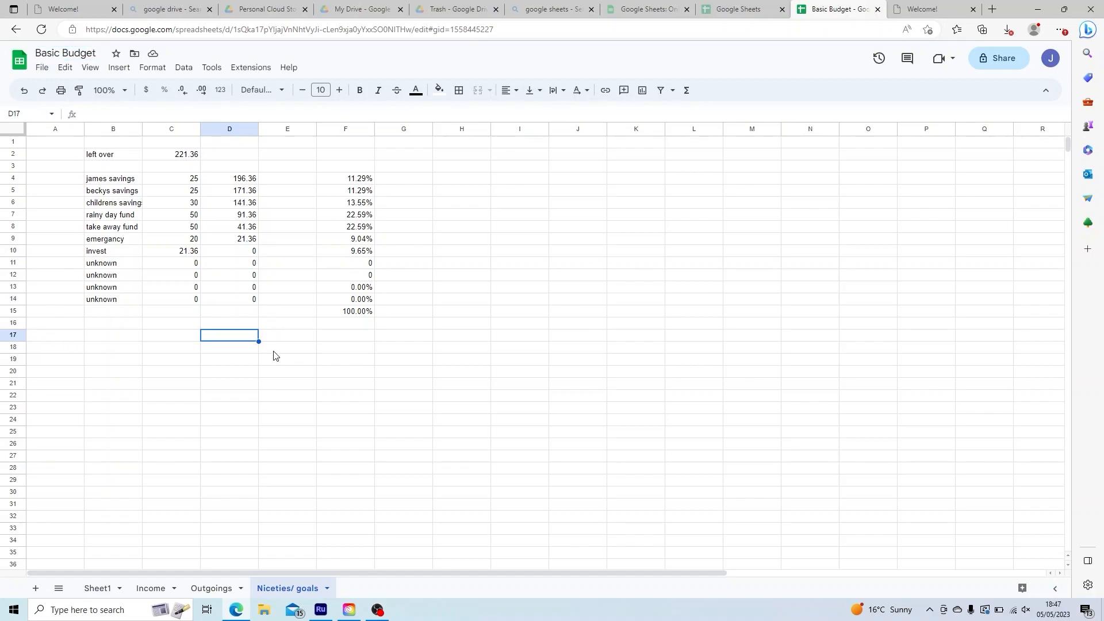
left_click(269, 374)
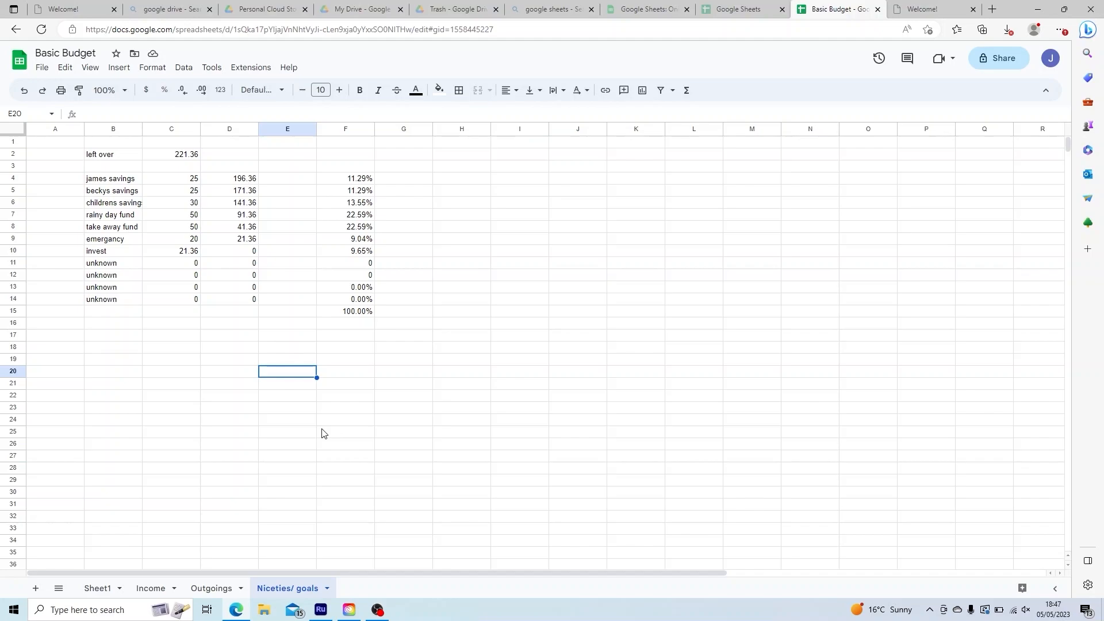